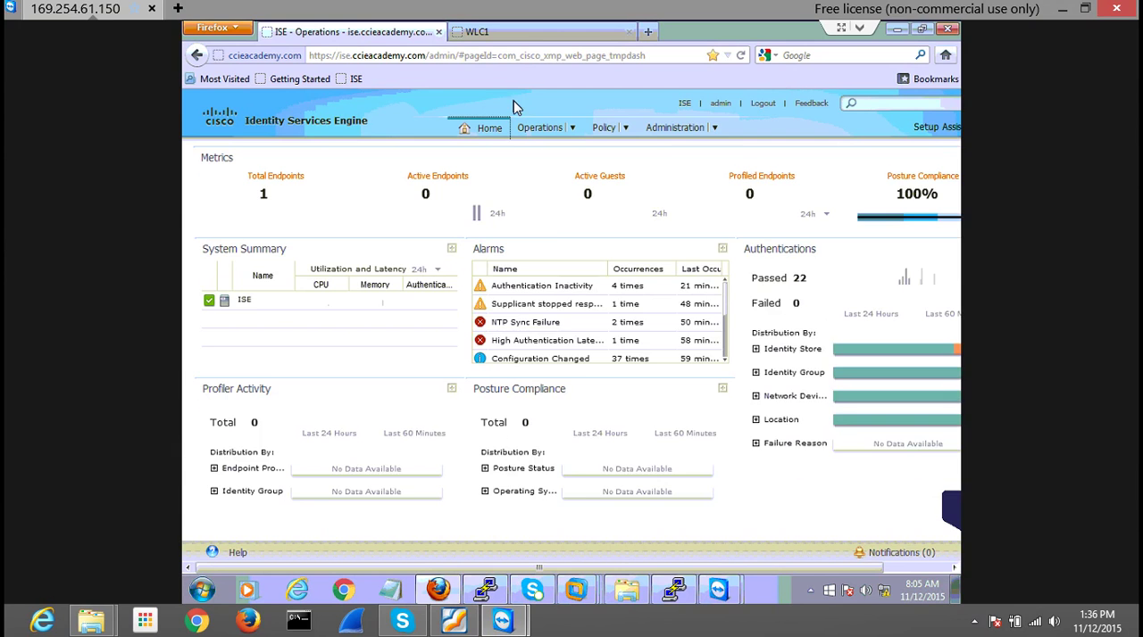
# Open the MAB authentication rule for editing and show the options of its Internal Endpoints identity source
pyautogui.click(604, 128)
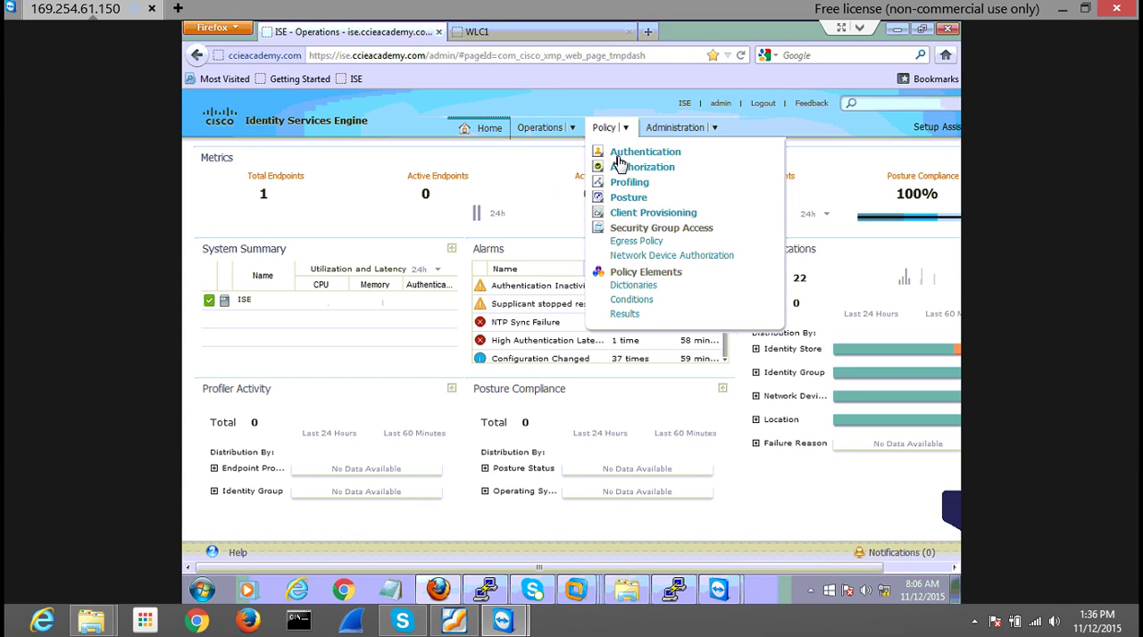
pyautogui.click(628, 156)
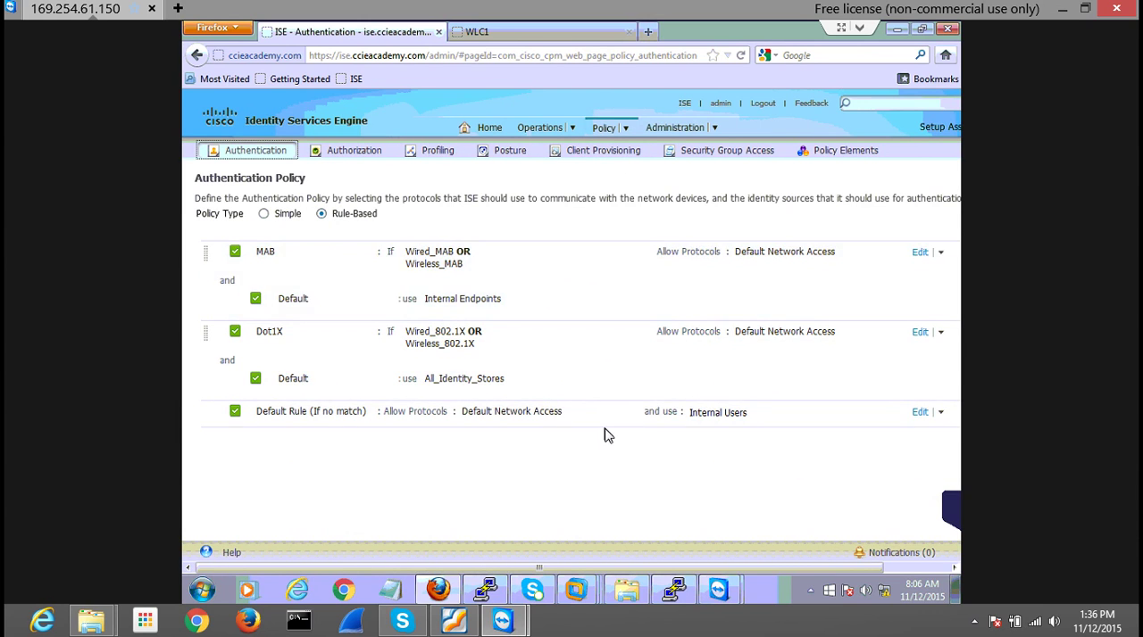
pyautogui.click(921, 253)
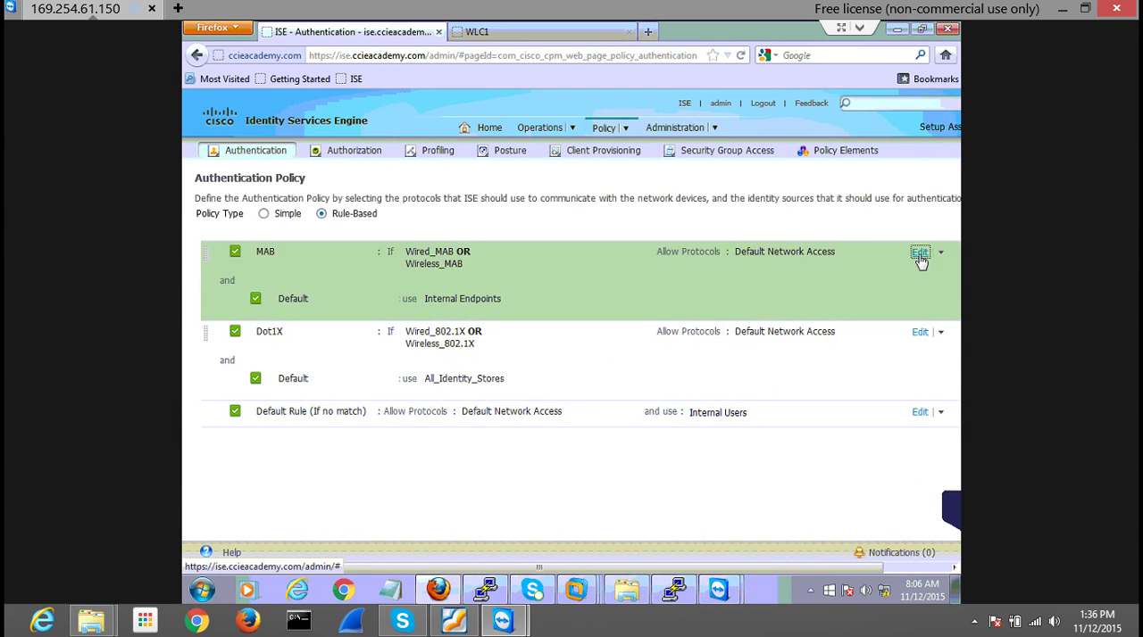
pyautogui.click(544, 334)
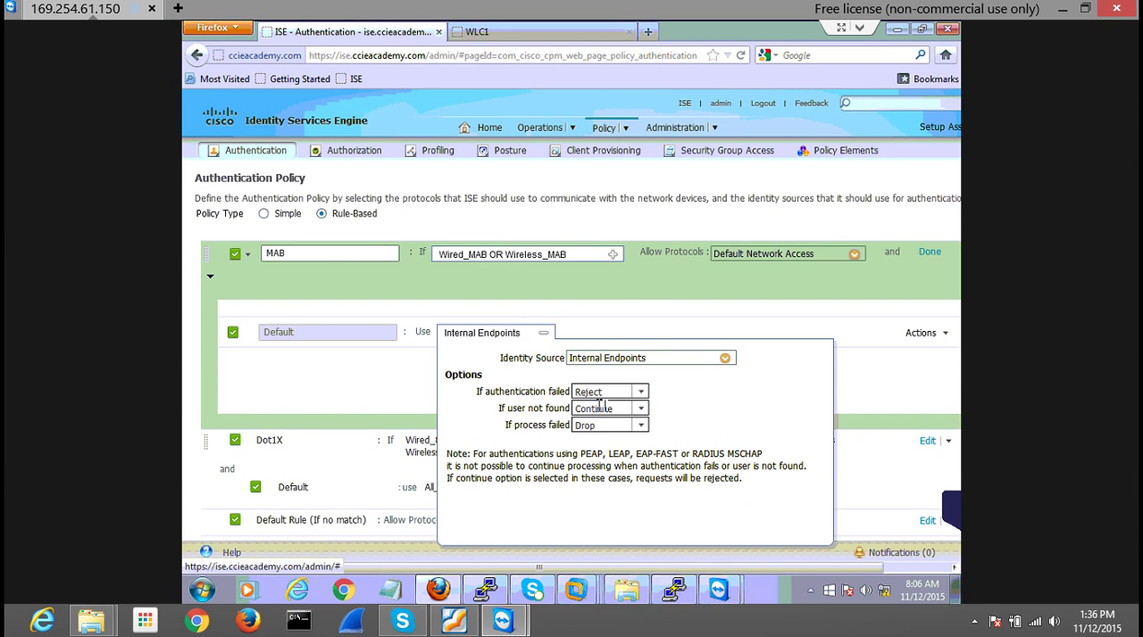
pyautogui.moveTo(505, 410); pyautogui.dragTo(565, 409)
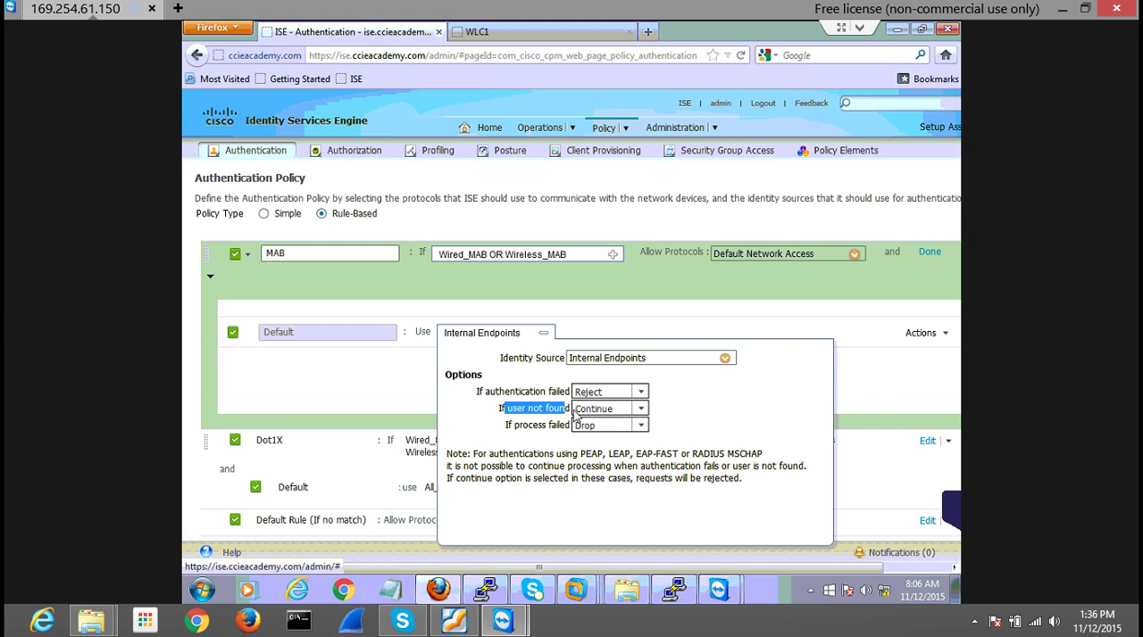
# Try Reject for the MAB rule's If user not found option, and set it back to Continue
pyautogui.click(641, 408)
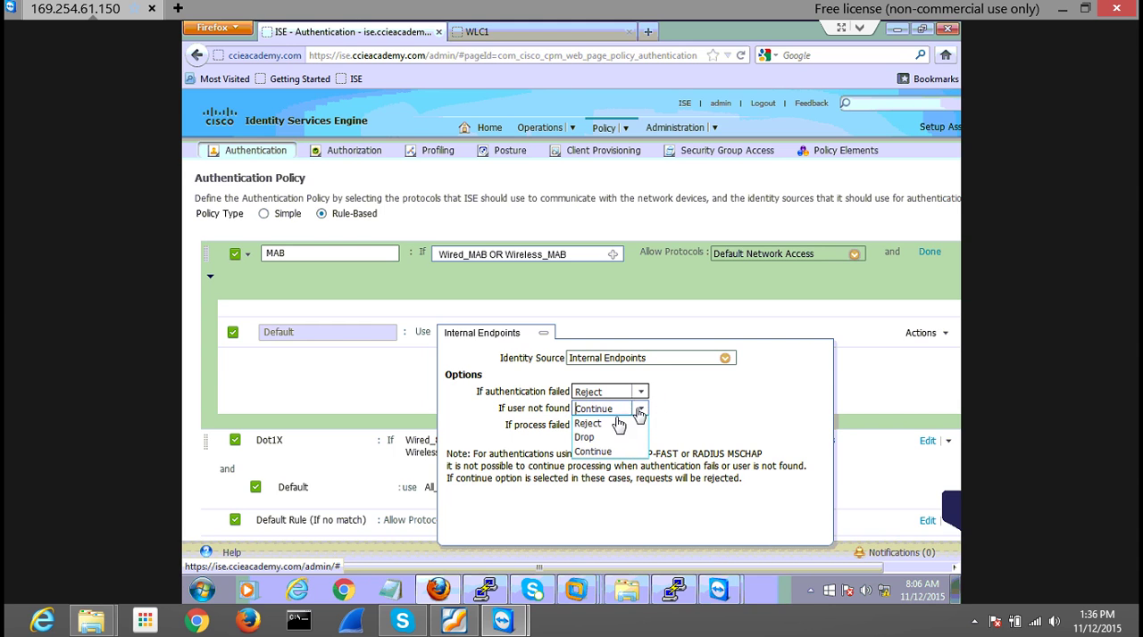
pyautogui.click(608, 424)
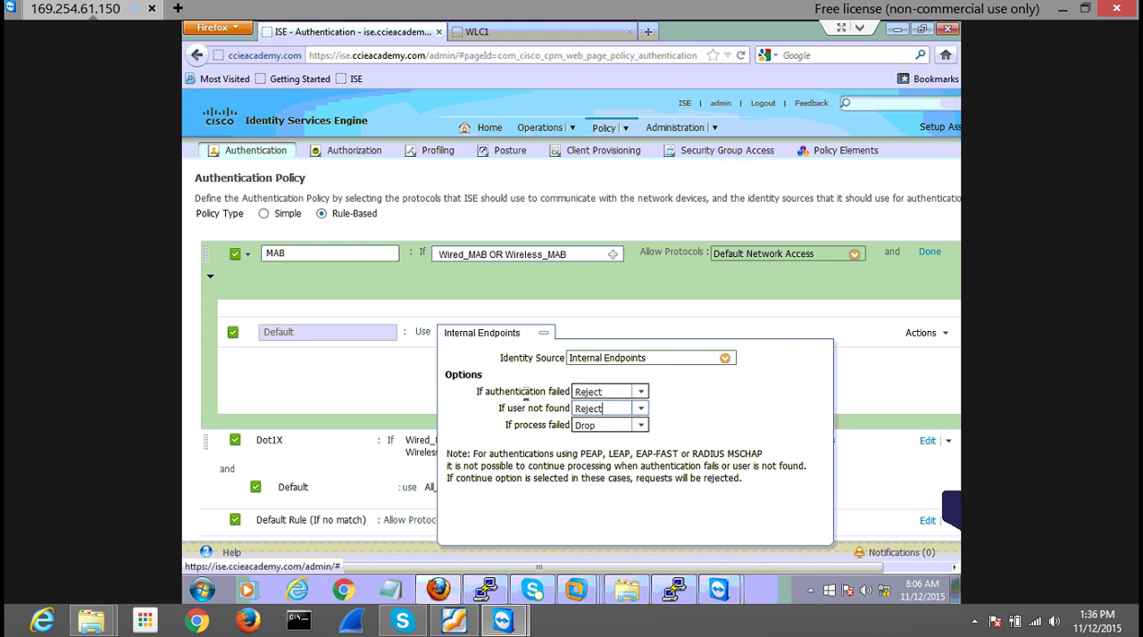
pyautogui.click(642, 410)
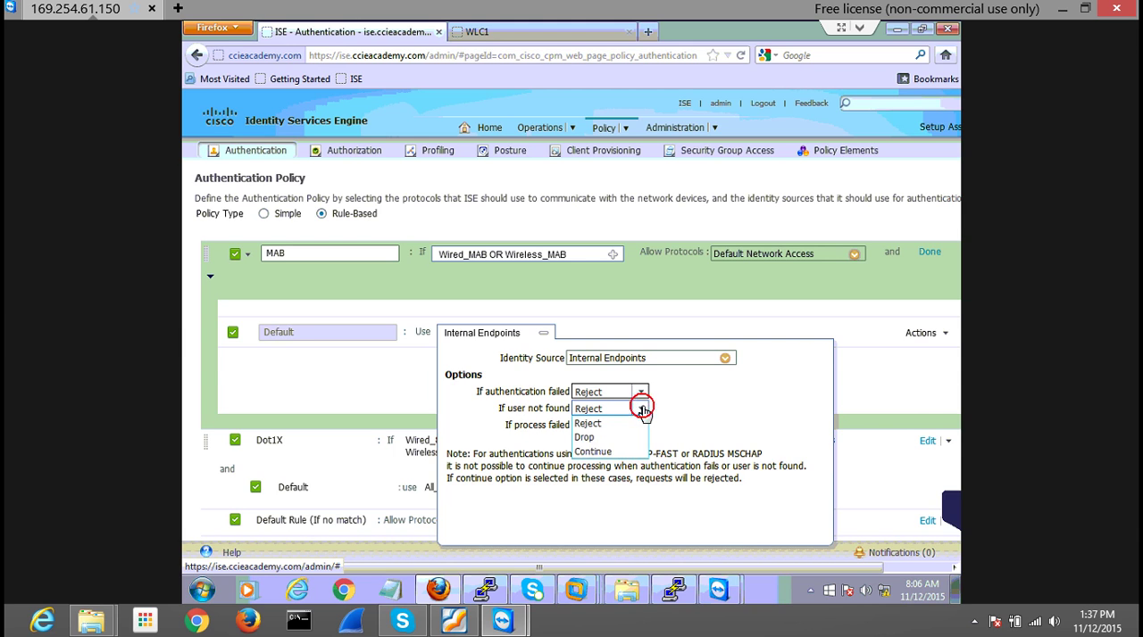
pyautogui.click(602, 453)
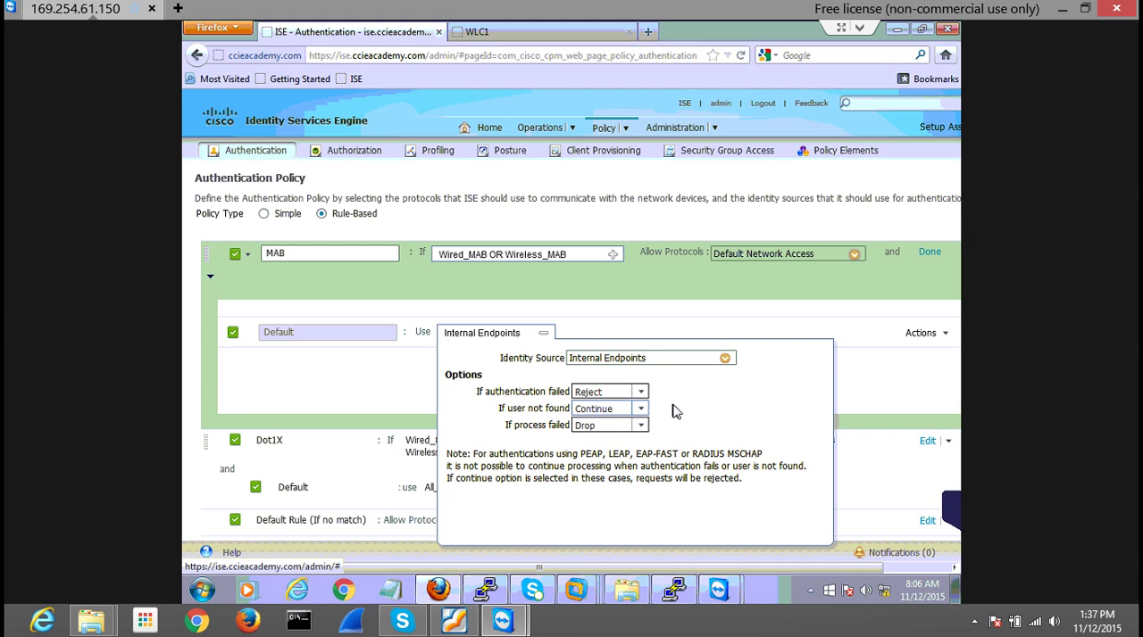
# Finish editing the MAB rule and save the authentication policy
pyautogui.click(542, 333)
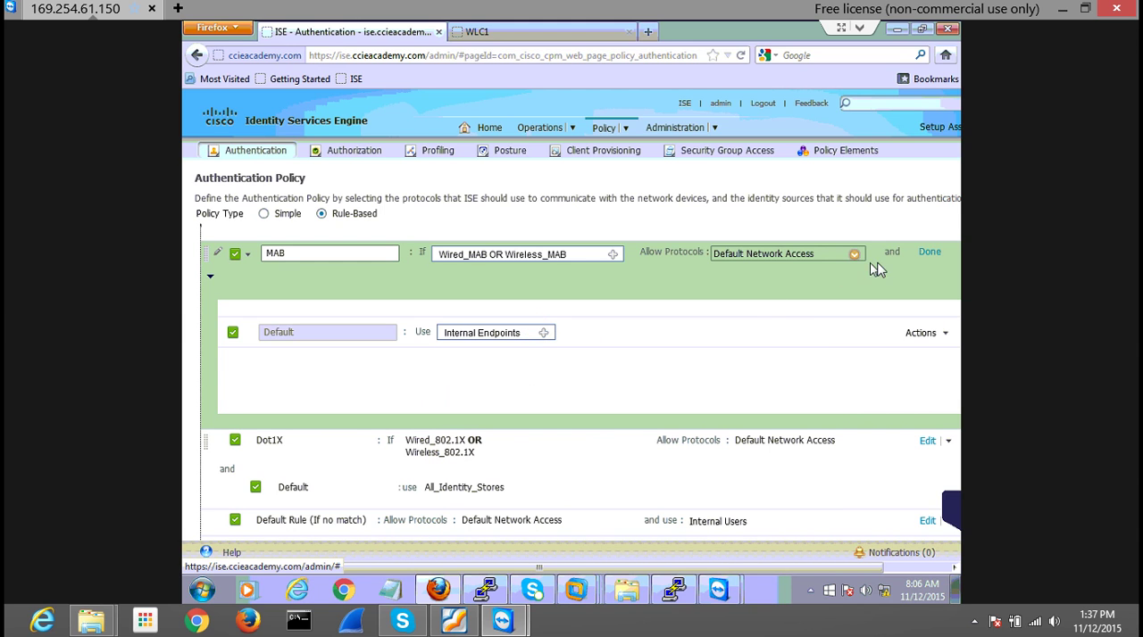
pyautogui.click(928, 253)
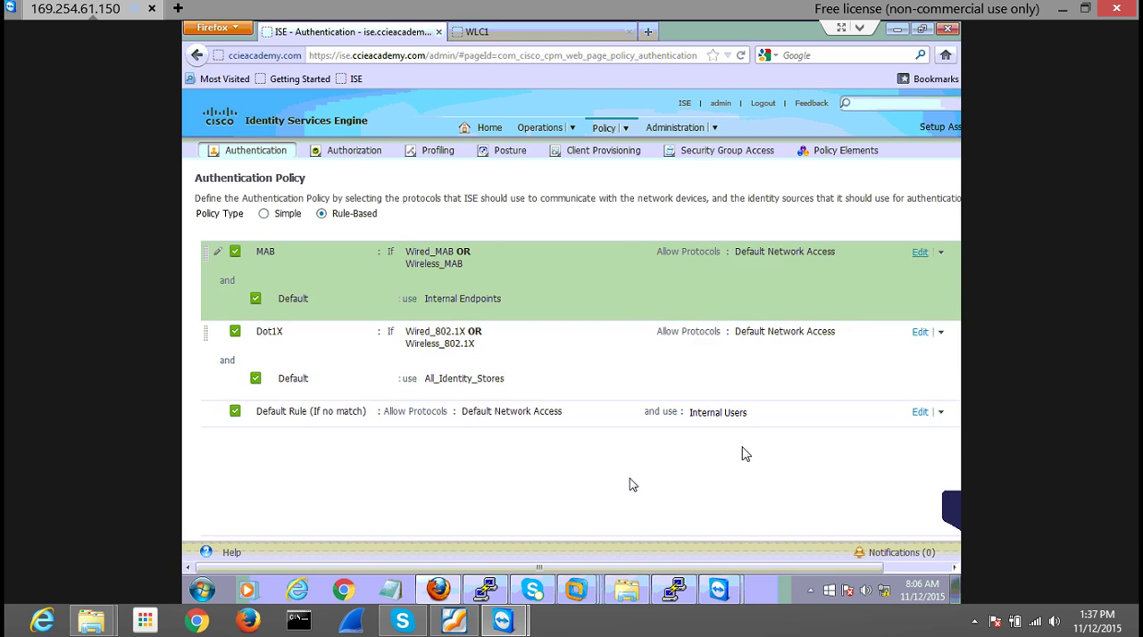
pyautogui.moveTo(684, 566); pyautogui.dragTo(963, 312)
pyautogui.scroll(-3, 948, 291)
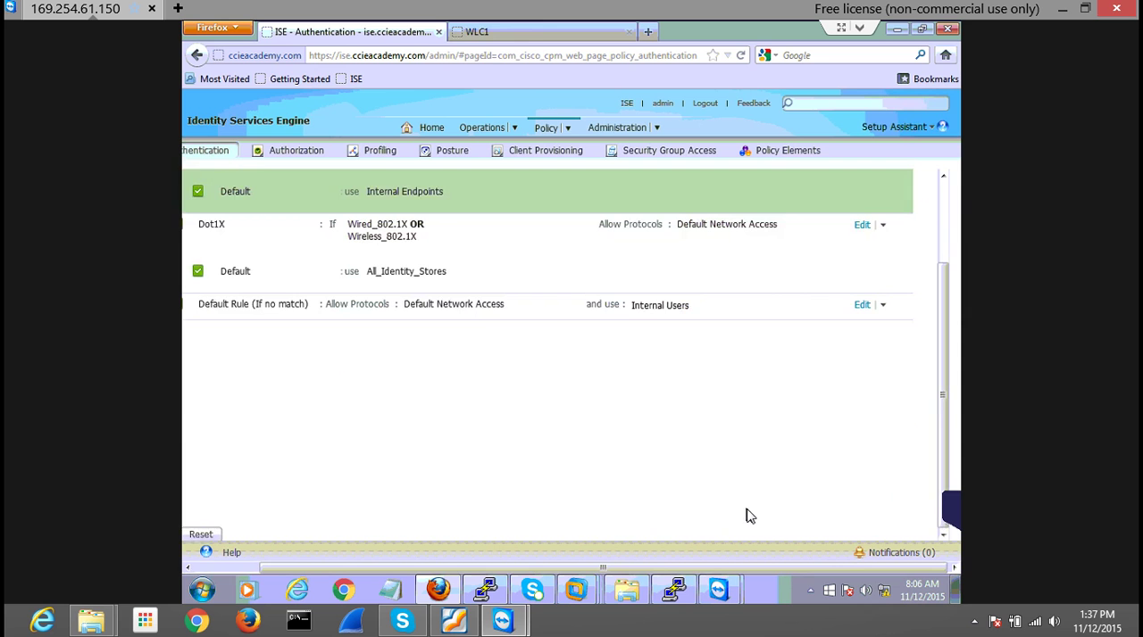
pyautogui.moveTo(765, 568); pyautogui.dragTo(698, 568)
pyautogui.click(212, 535)
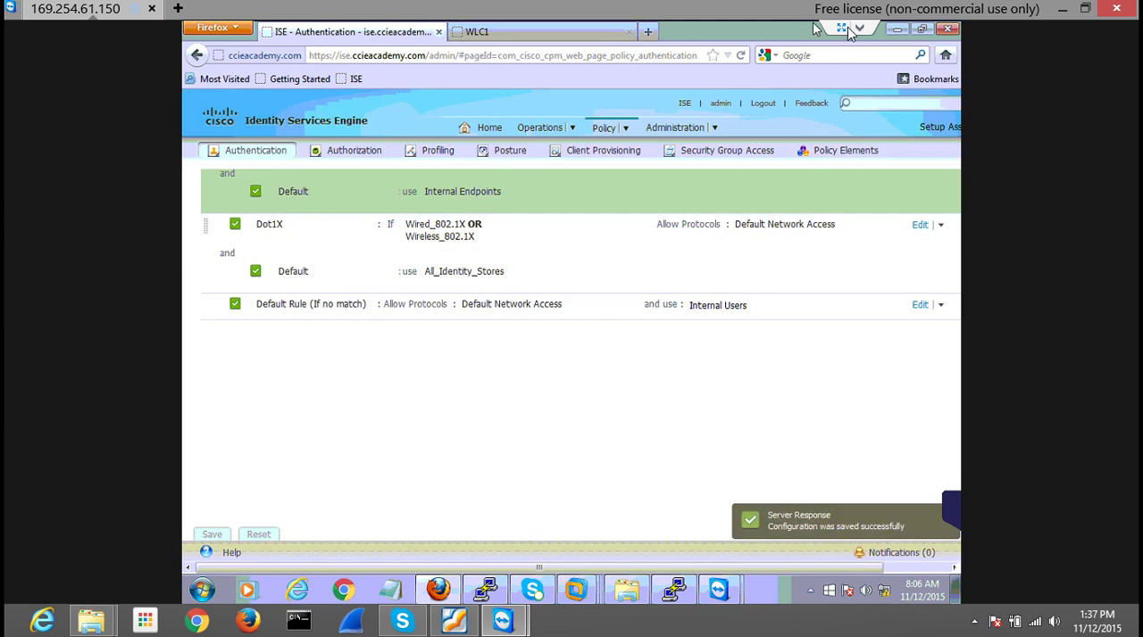
# Switch the TeamViewer session to full screen and change its display quality setting
pyautogui.click(844, 29)
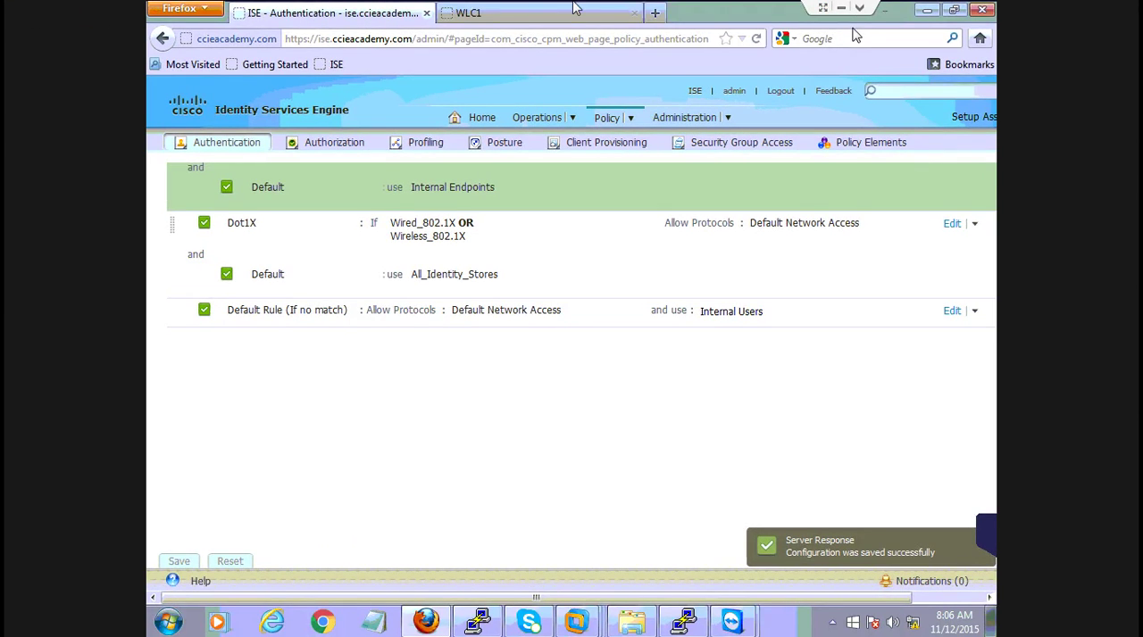
pyautogui.click(859, 8)
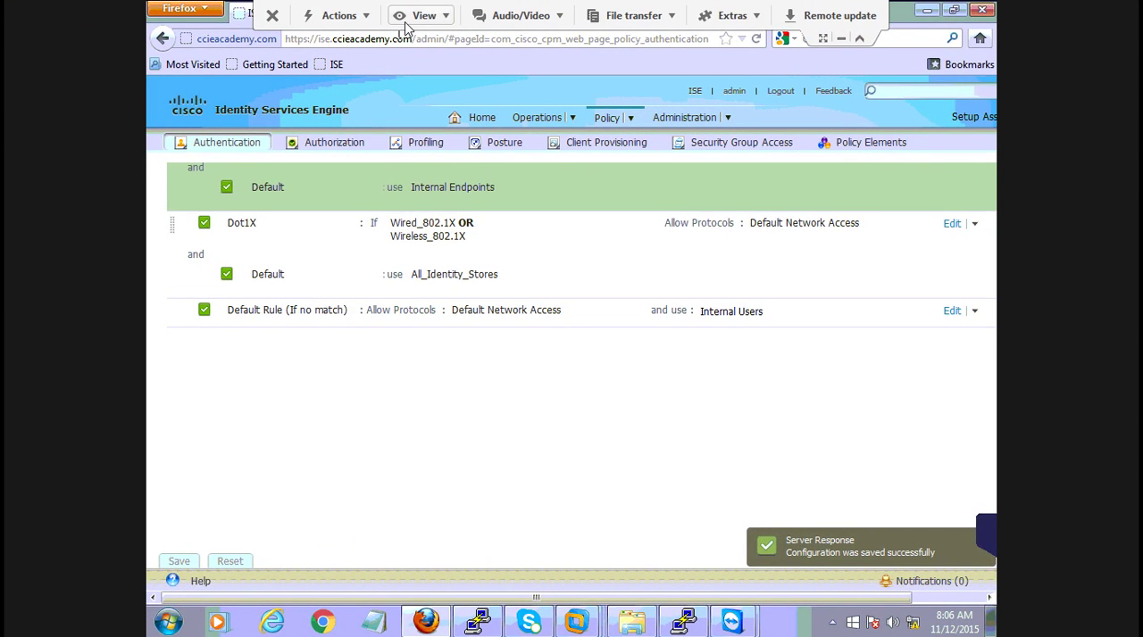
pyautogui.click(442, 15)
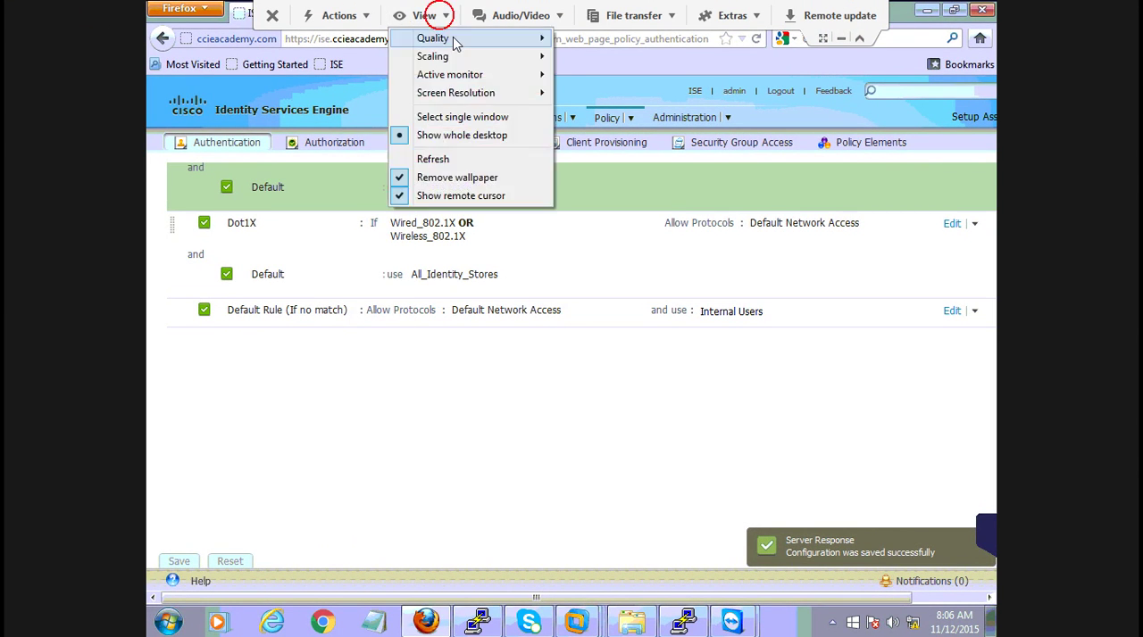
pyautogui.click(592, 74)
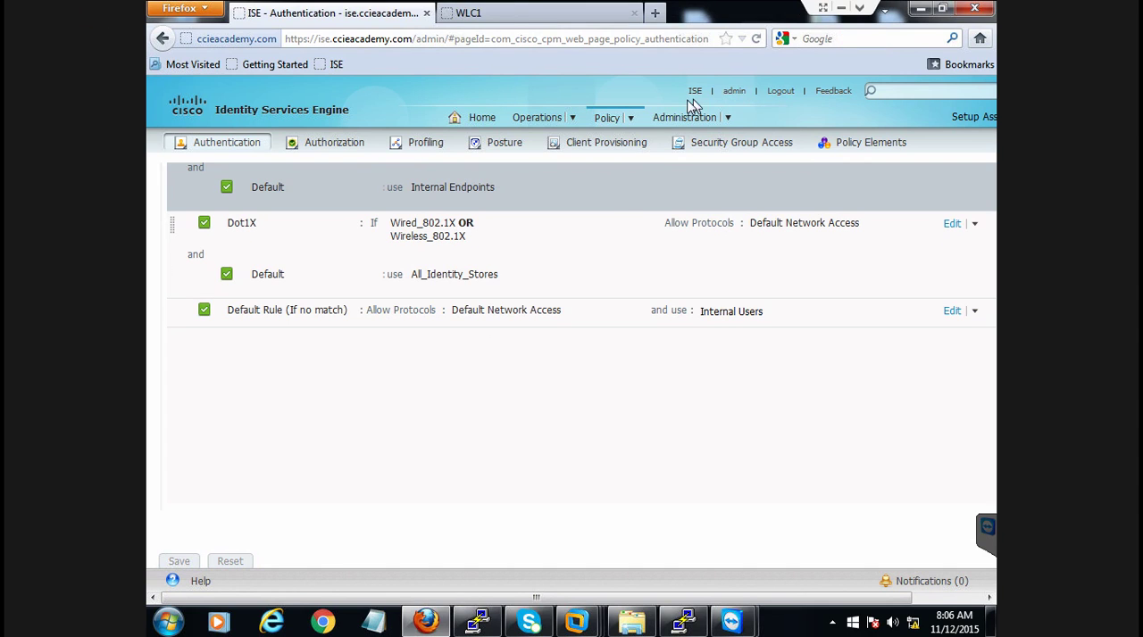
# Open the list of standard authorization profiles in the policy element results
pyautogui.moveTo(615, 129)
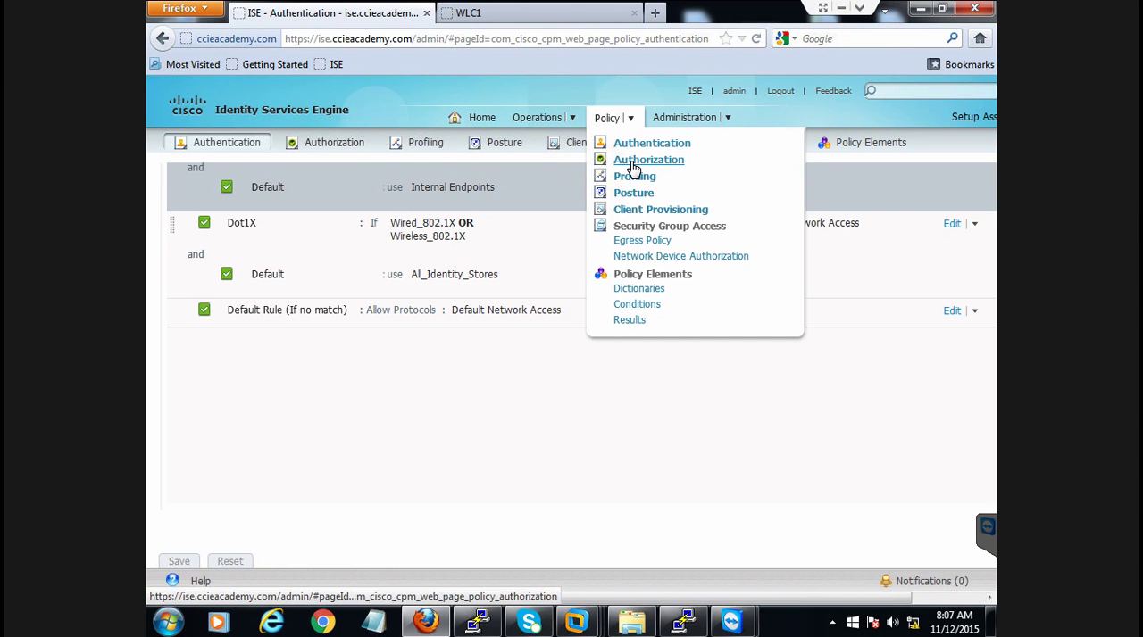
pyautogui.click(627, 321)
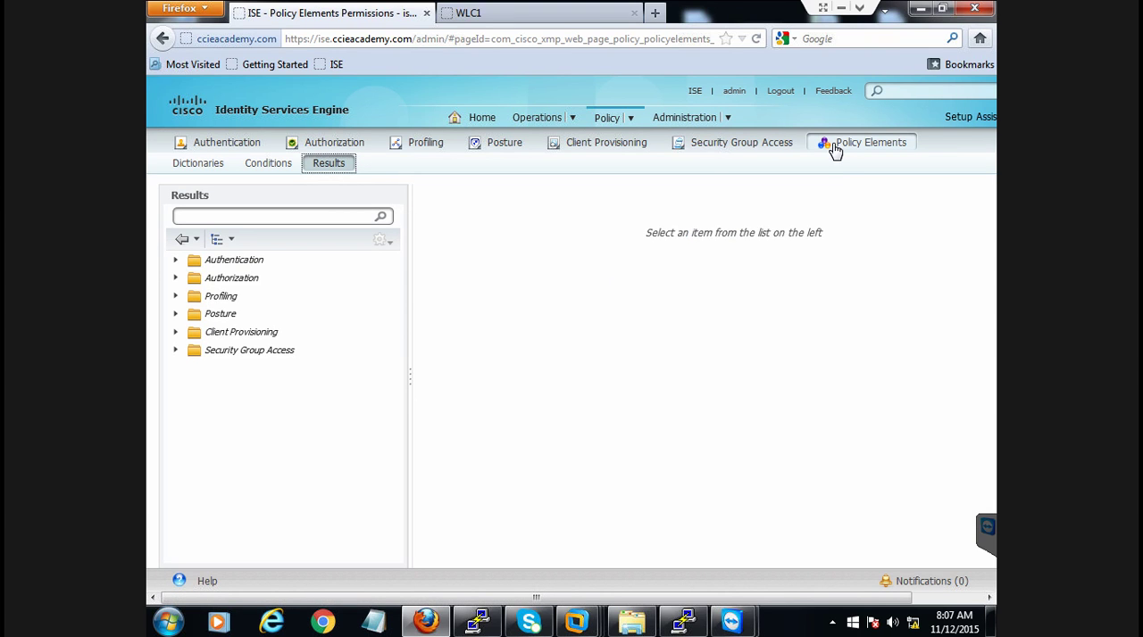
pyautogui.click(176, 278)
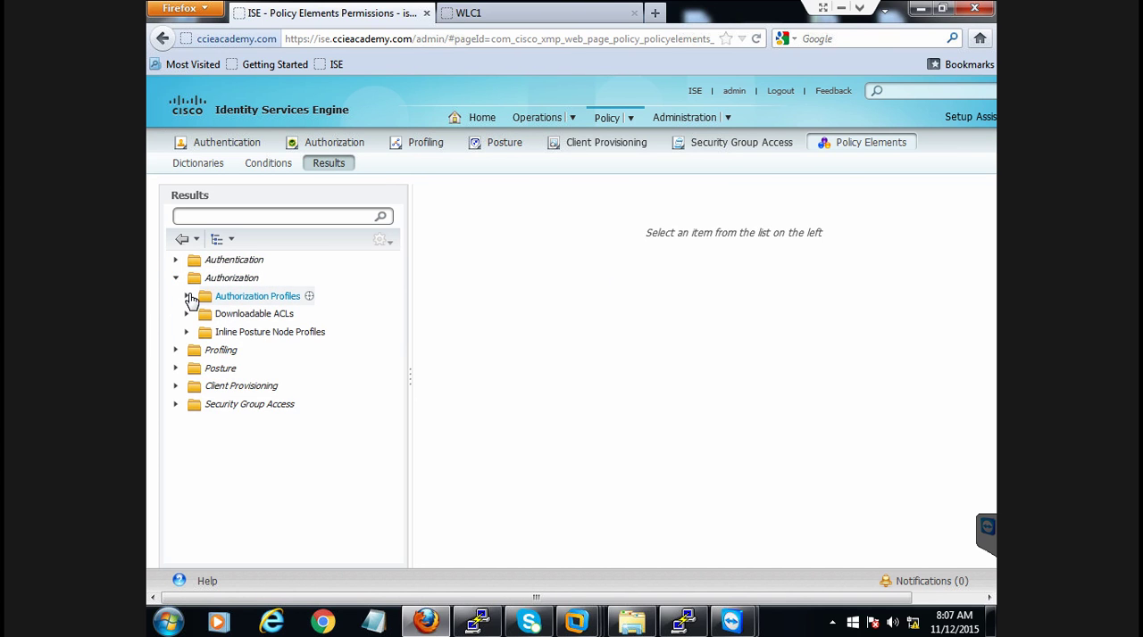
pyautogui.click(188, 296)
pyautogui.click(239, 298)
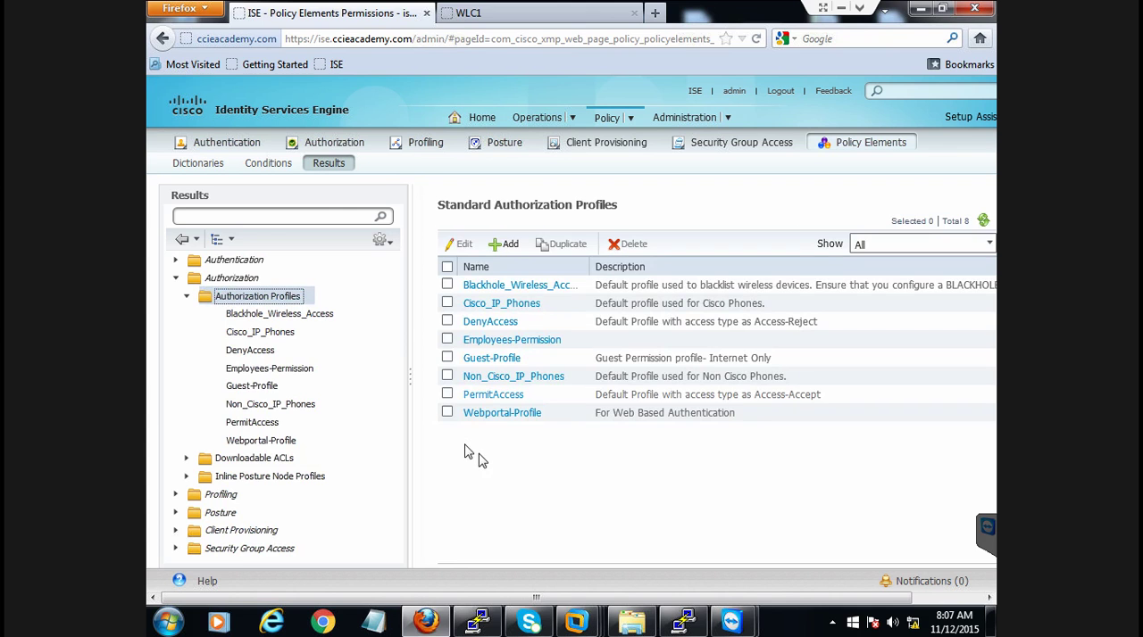
pyautogui.click(186, 296)
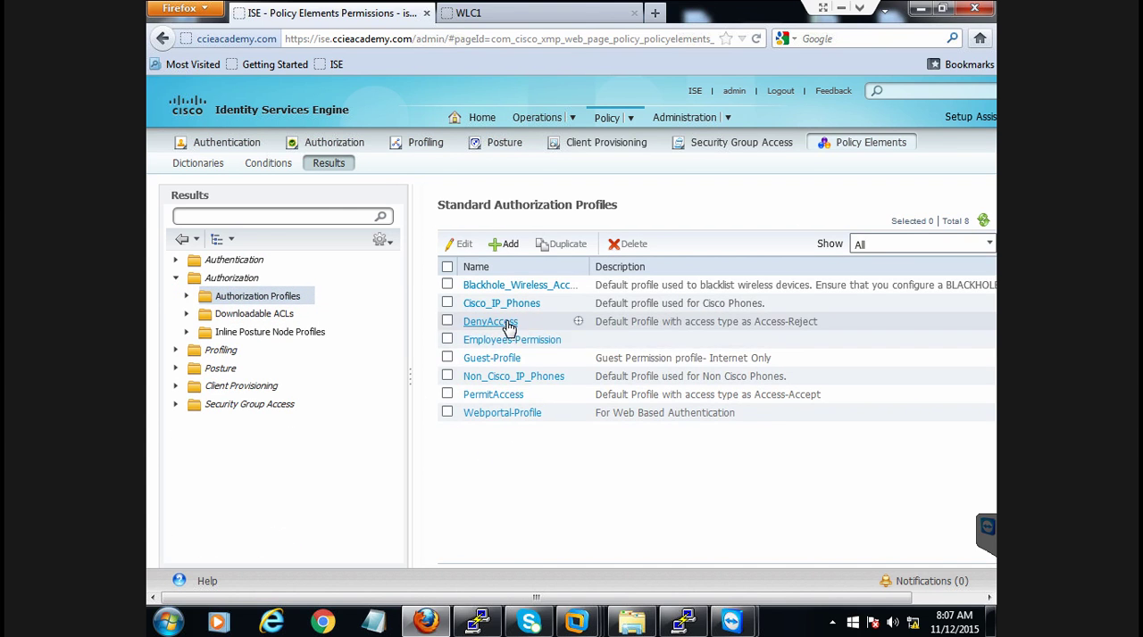
# Open Webportal-Profile and examine its description and common tasks, including the DACL and web redirection
pyautogui.click(488, 416)
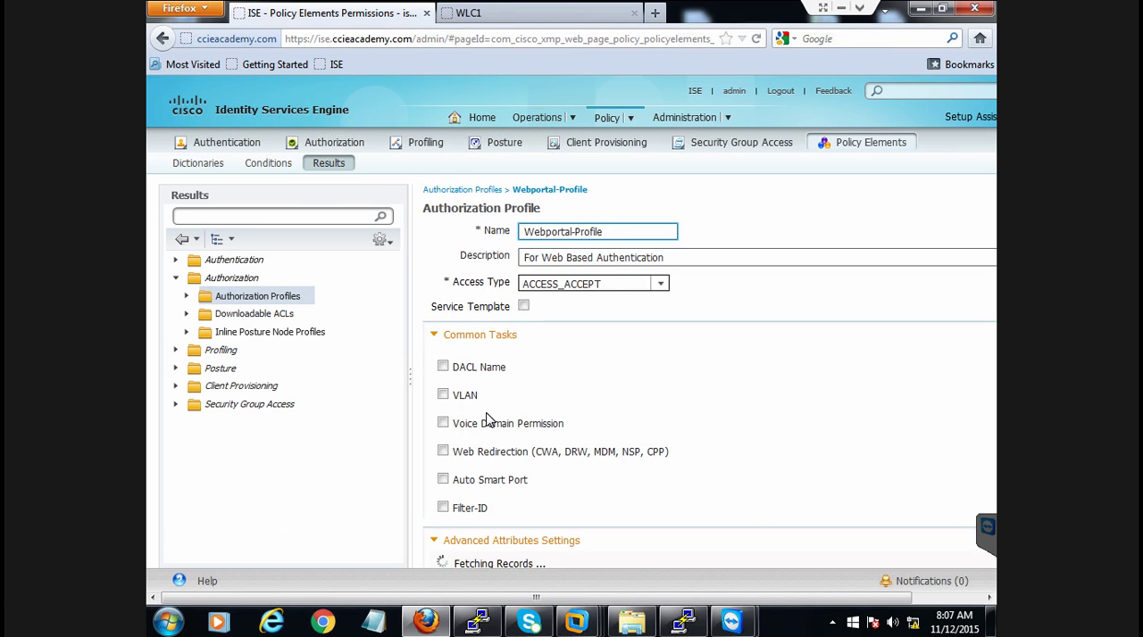
pyautogui.click(545, 258)
pyautogui.moveTo(545, 258); pyautogui.dragTo(545, 339)
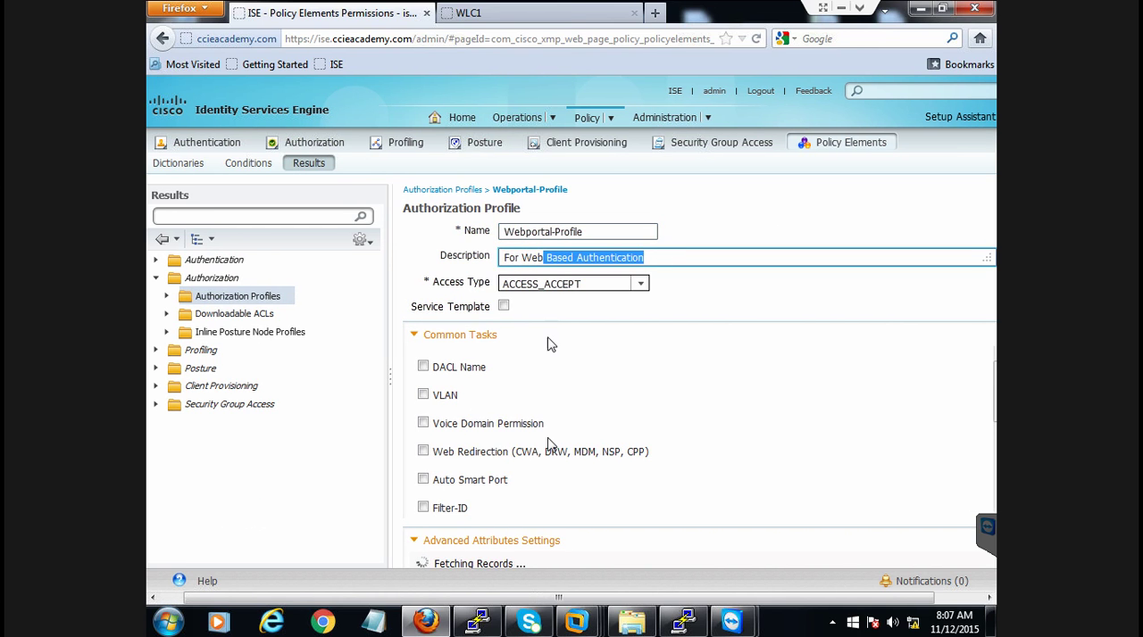
pyautogui.click(370, 459)
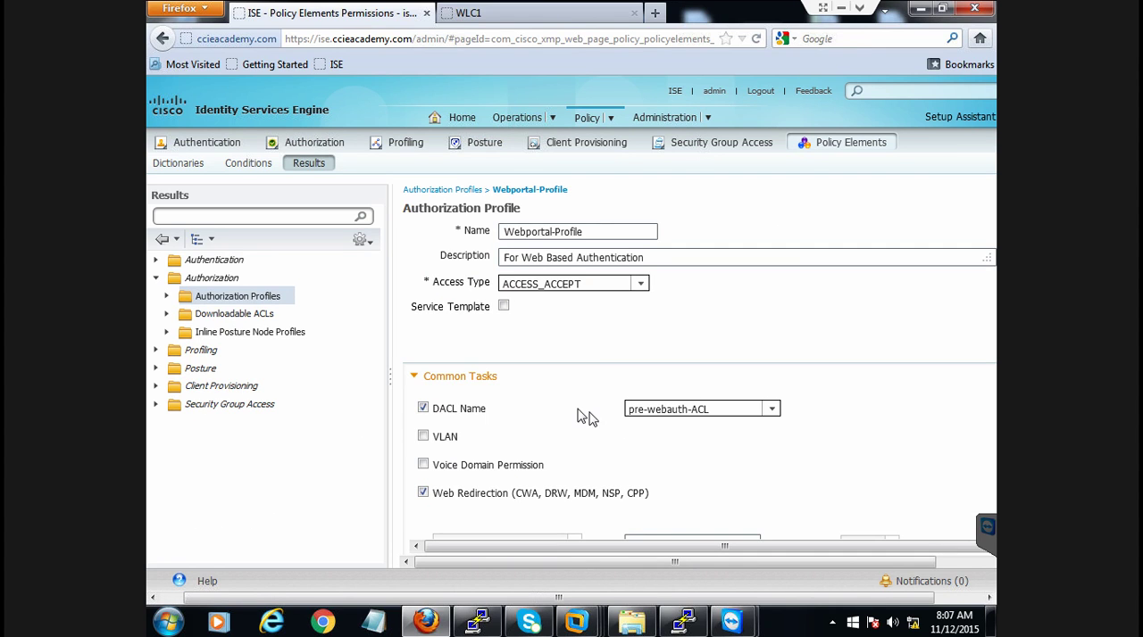
# Open the pre-webauth-ACL downloadable ACL and review all of its permit and remark entries
pyautogui.click(212, 322)
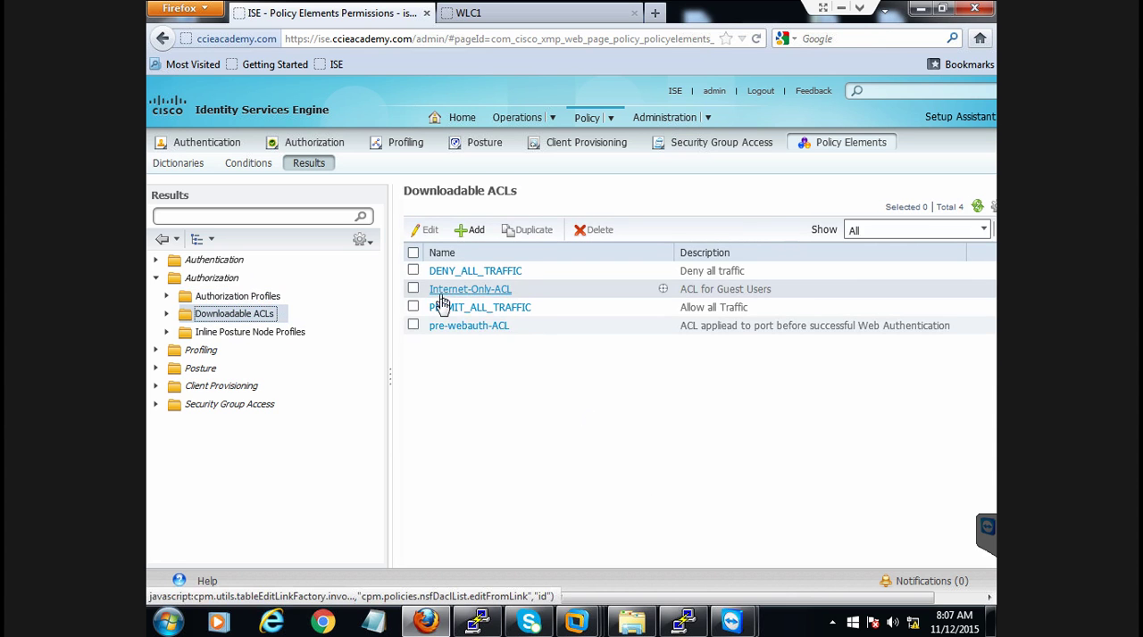
pyautogui.click(449, 327)
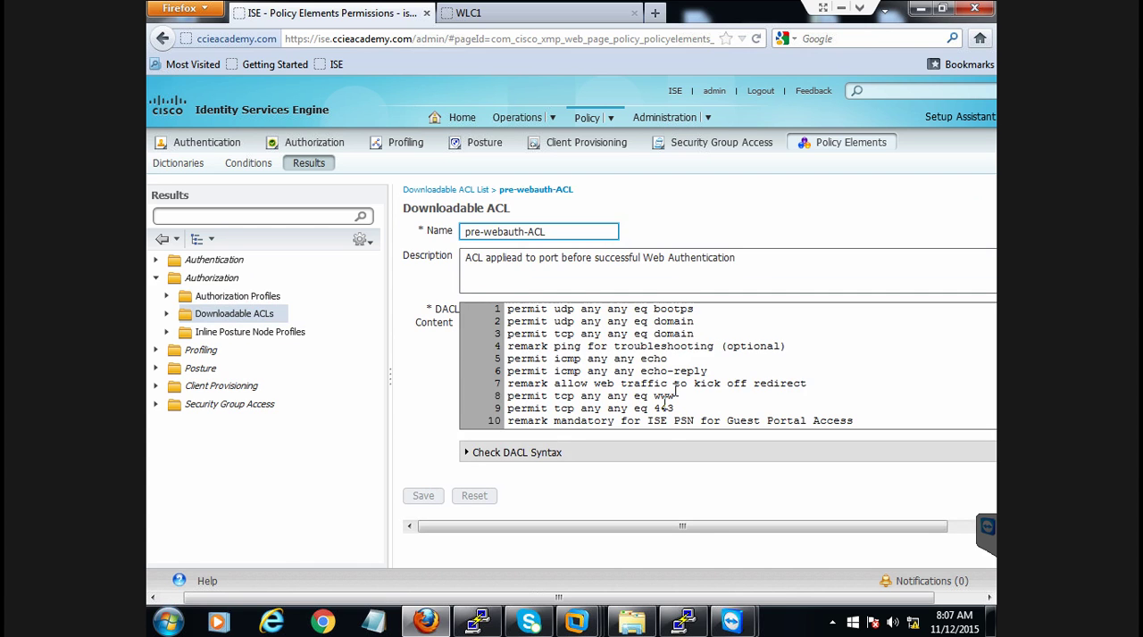
pyautogui.click(509, 318)
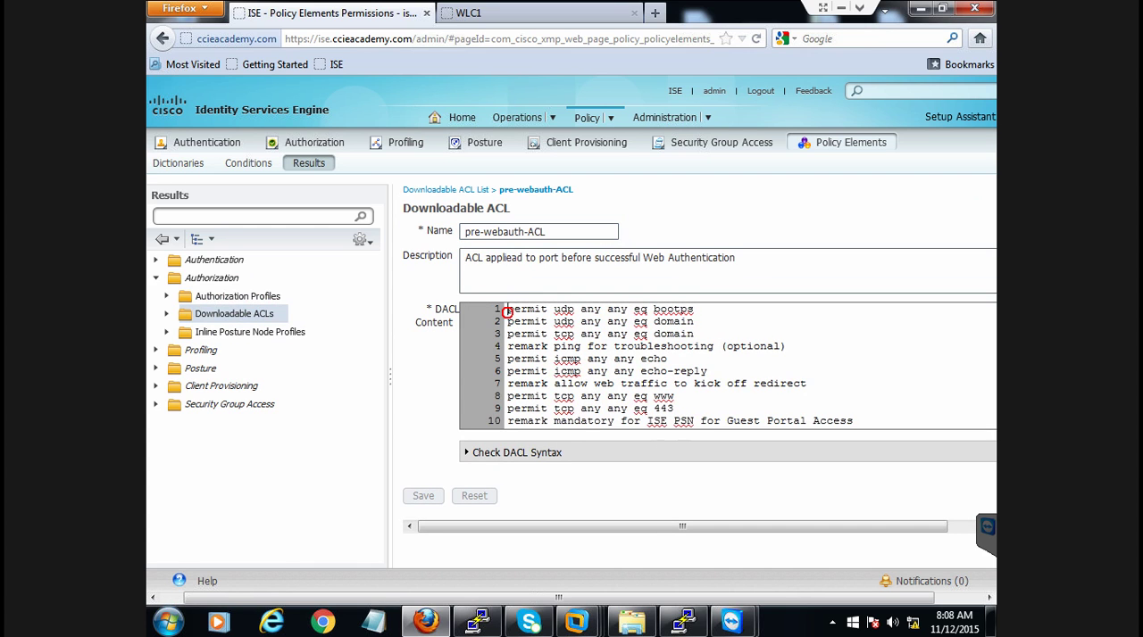
pyautogui.click(508, 383)
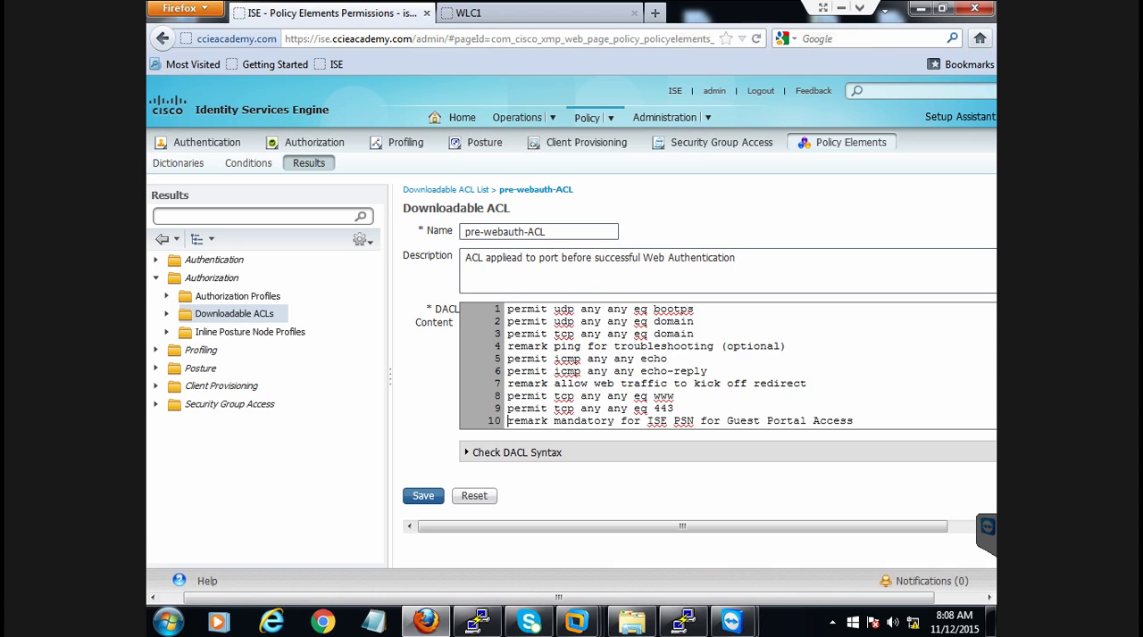
pyautogui.press('Down')
pyautogui.press('Down')
pyautogui.press('Down')
pyautogui.press('Down')
pyautogui.press('Down')
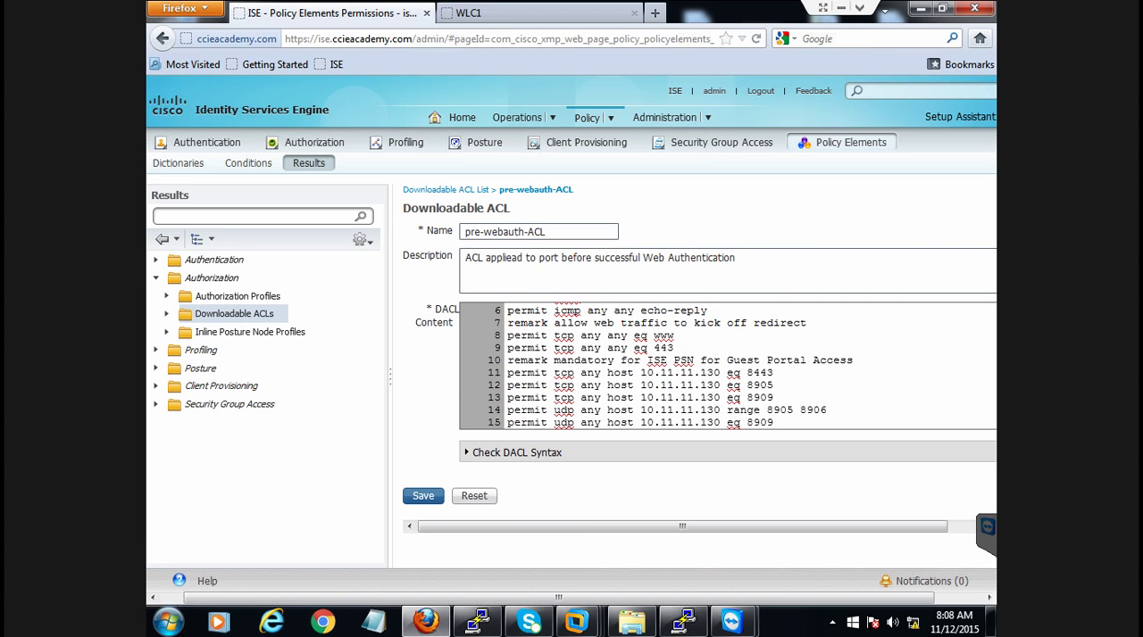
pyautogui.press('Up')
pyautogui.press('Up')
pyautogui.press('Up')
pyautogui.press('Up')
pyautogui.press('Up')
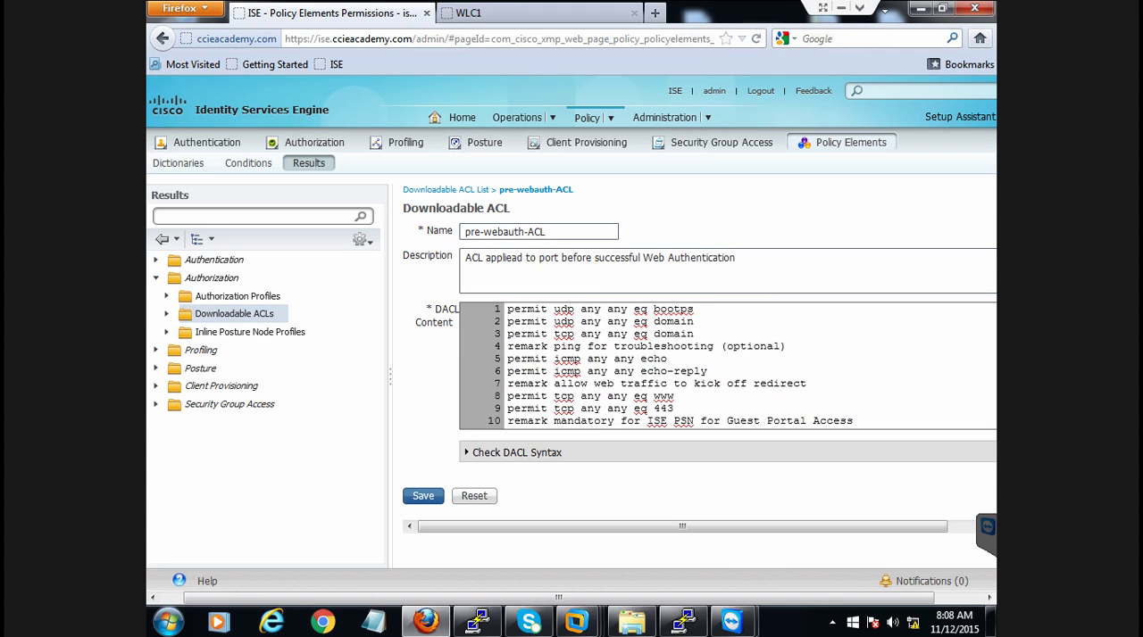
# Check the DACL syntax of pre-webauth-ACL and save the ACL
pyautogui.click(510, 452)
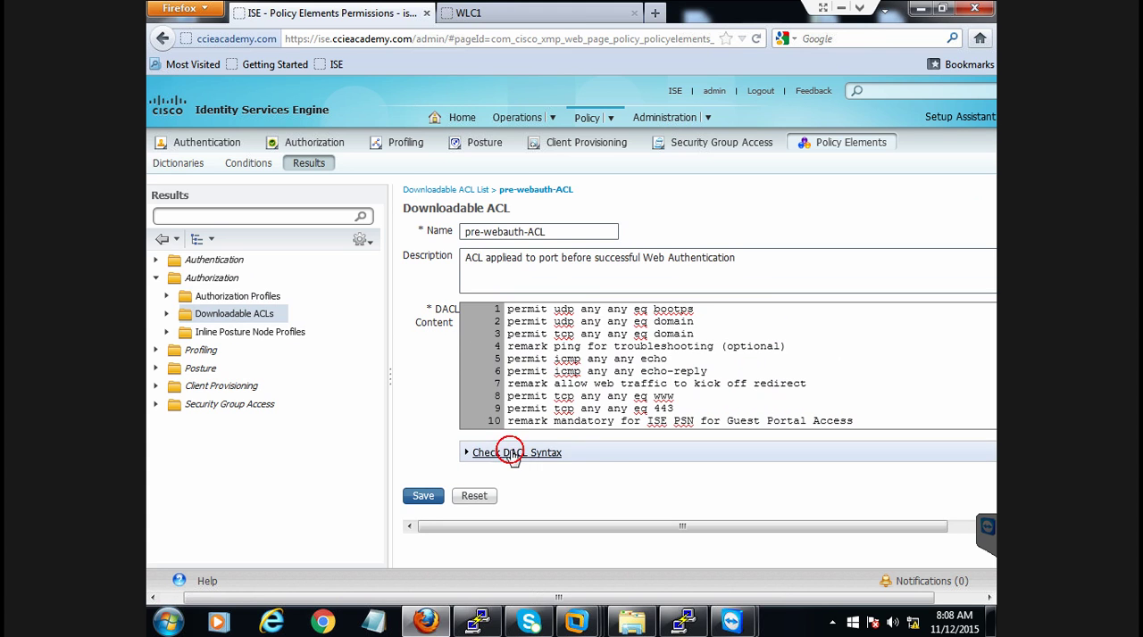
pyautogui.click(464, 451)
pyautogui.click(423, 497)
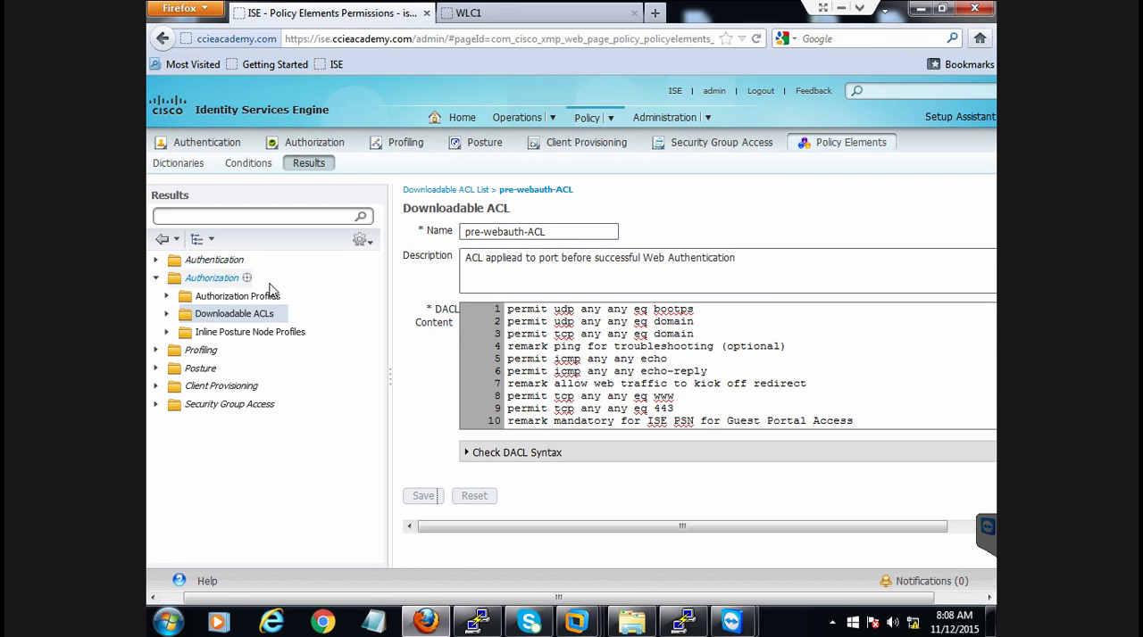
# Open Webportal-Profile from the authorization profiles and review its general settings and assigned DACL
pyautogui.click(236, 300)
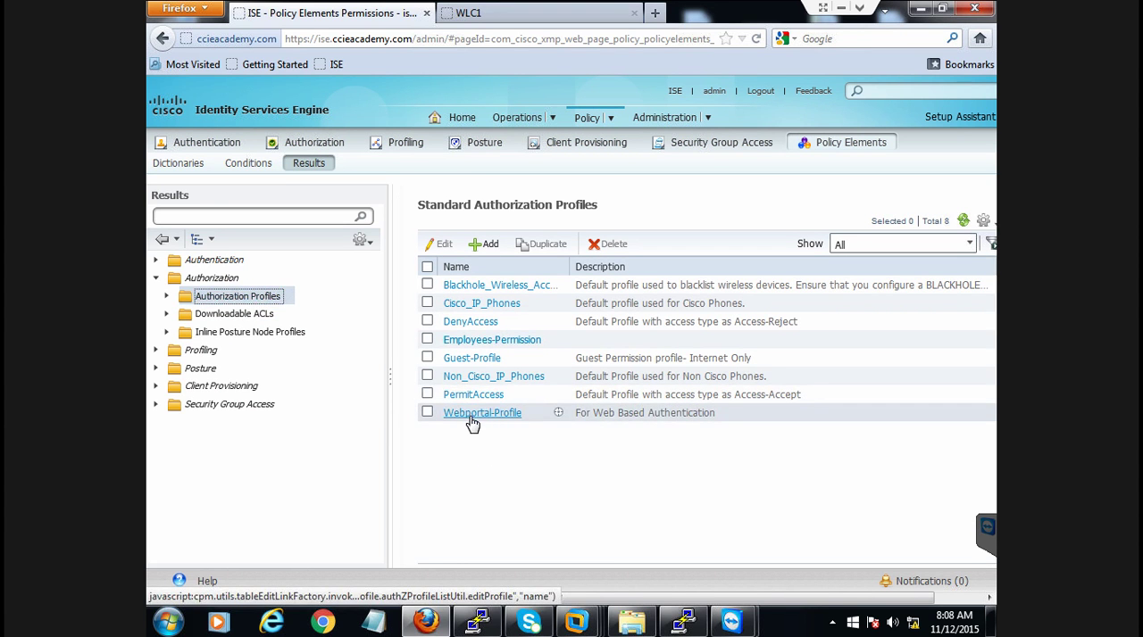
pyautogui.click(471, 416)
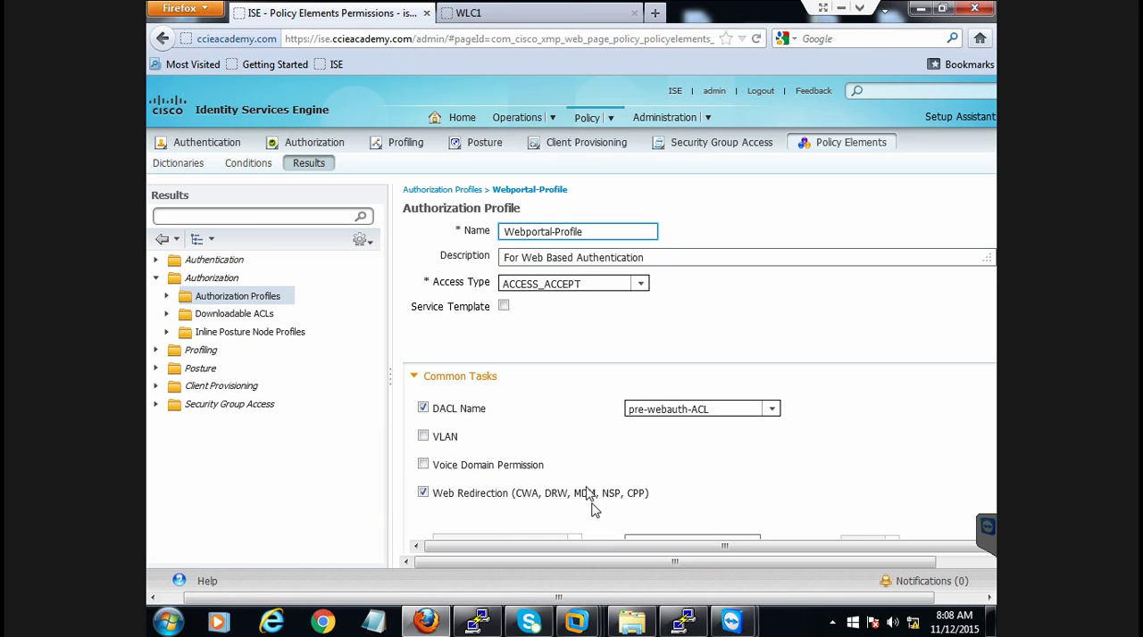
pyautogui.moveTo(612, 562); pyautogui.dragTo(807, 549)
pyautogui.moveTo(748, 596); pyautogui.dragTo(908, 600)
pyautogui.moveTo(791, 563); pyautogui.dragTo(646, 573)
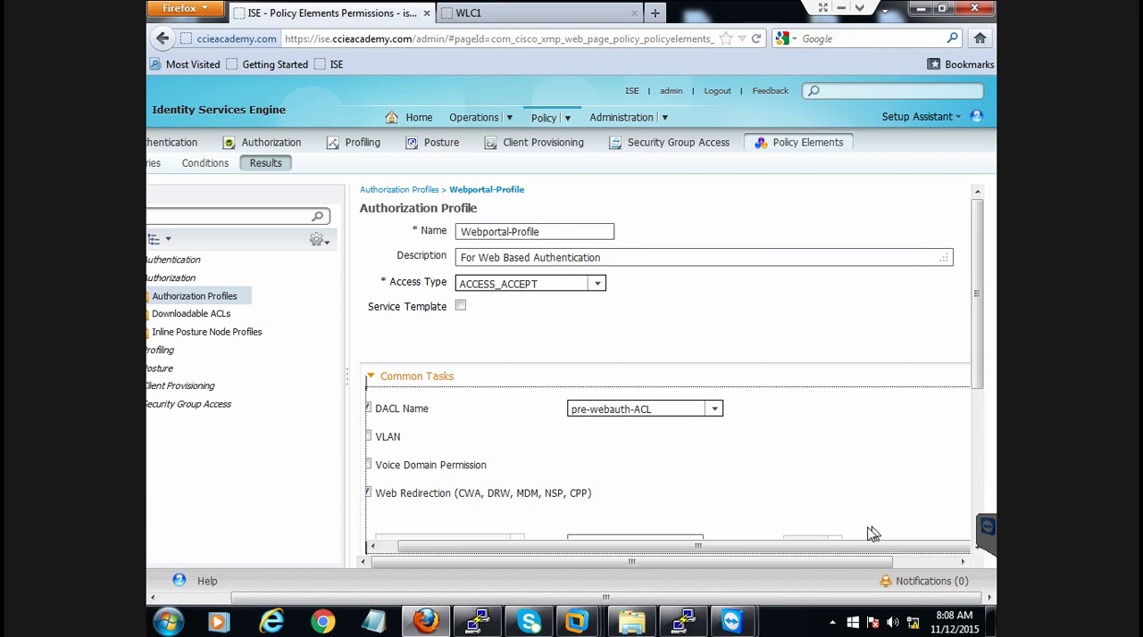
pyautogui.click(822, 561)
pyautogui.moveTo(783, 544); pyautogui.dragTo(760, 550)
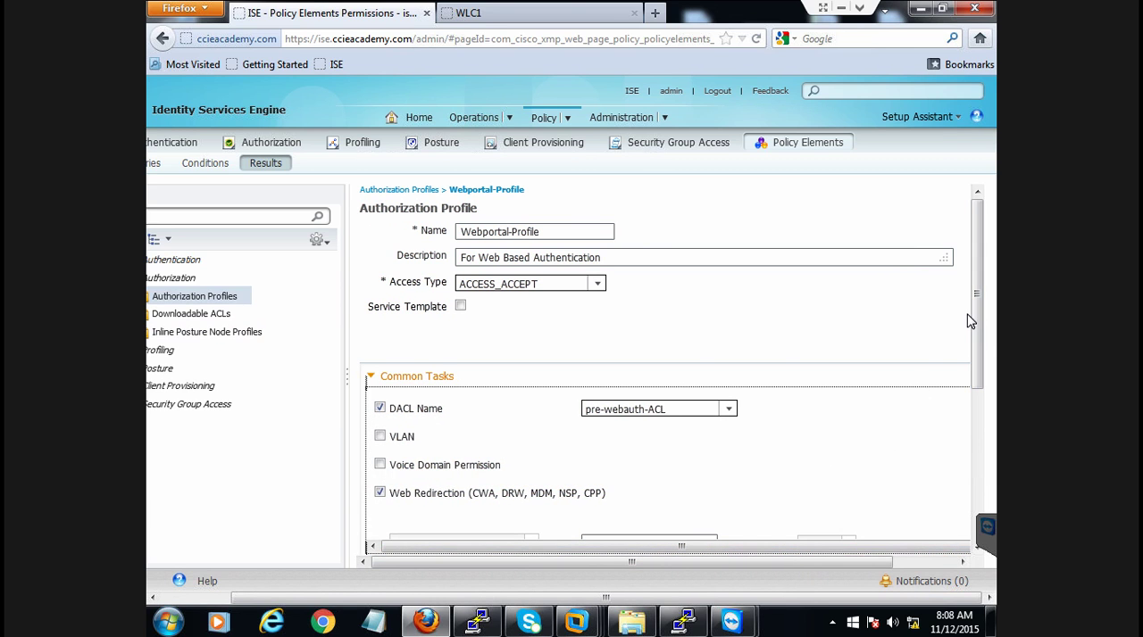
# Examine the profile's Web Redirection settings, including the redirection type and the name of the redirect ACL
pyautogui.moveTo(974, 322); pyautogui.dragTo(978, 362)
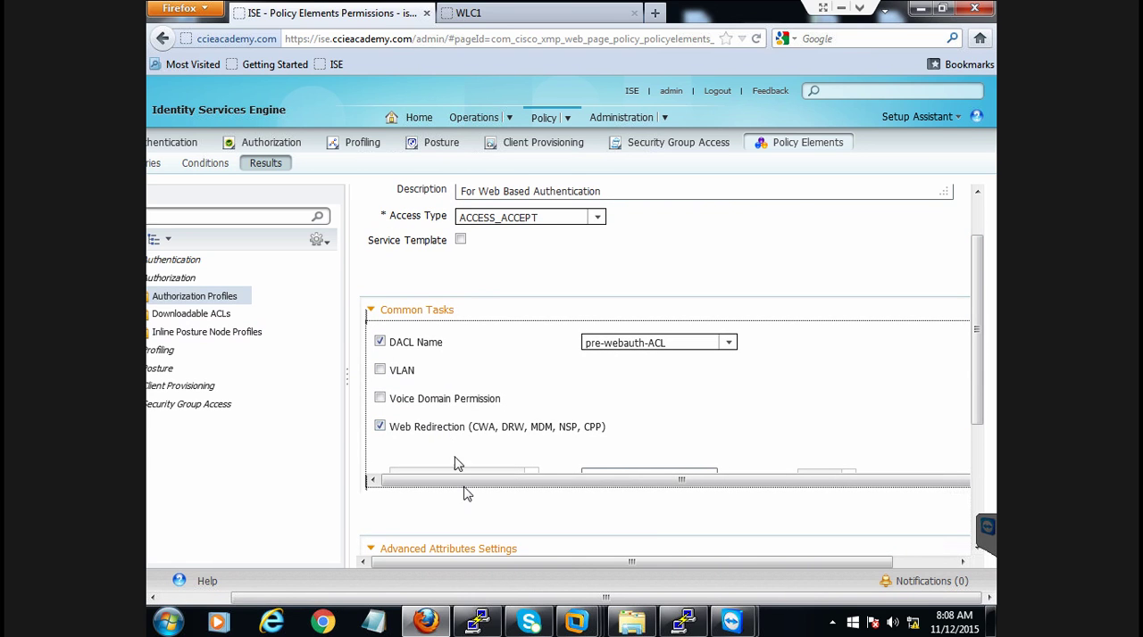
pyautogui.moveTo(468, 489); pyautogui.dragTo(890, 501)
pyautogui.moveTo(775, 564); pyautogui.dragTo(969, 563)
pyautogui.moveTo(961, 365); pyautogui.dragTo(963, 383)
pyautogui.moveTo(888, 482); pyautogui.dragTo(831, 479)
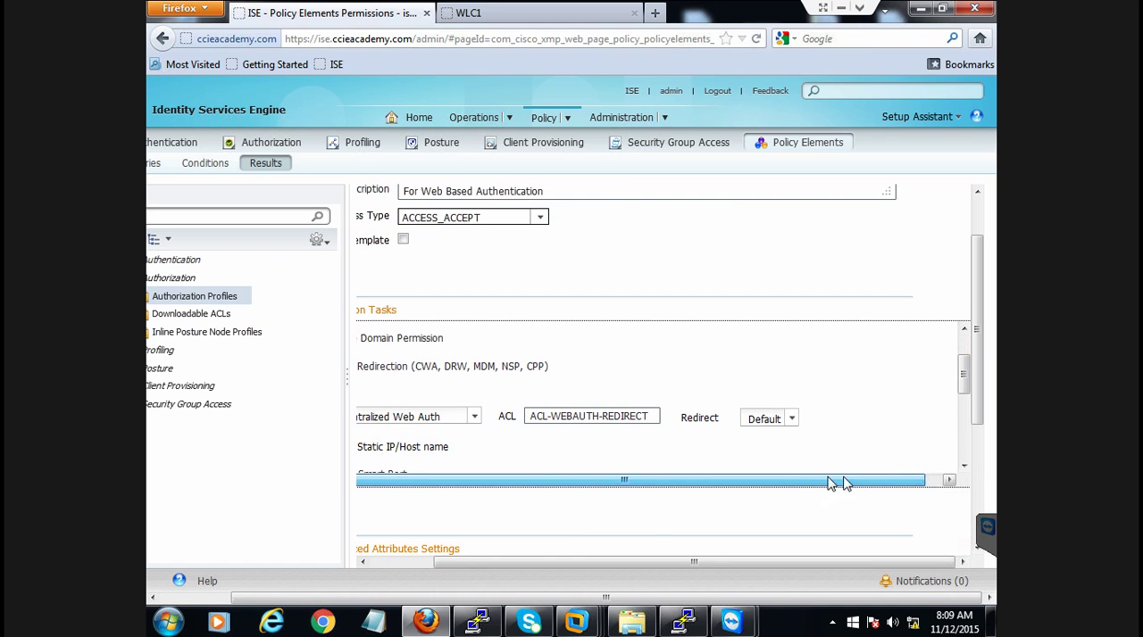
pyautogui.moveTo(660, 562); pyautogui.dragTo(510, 564)
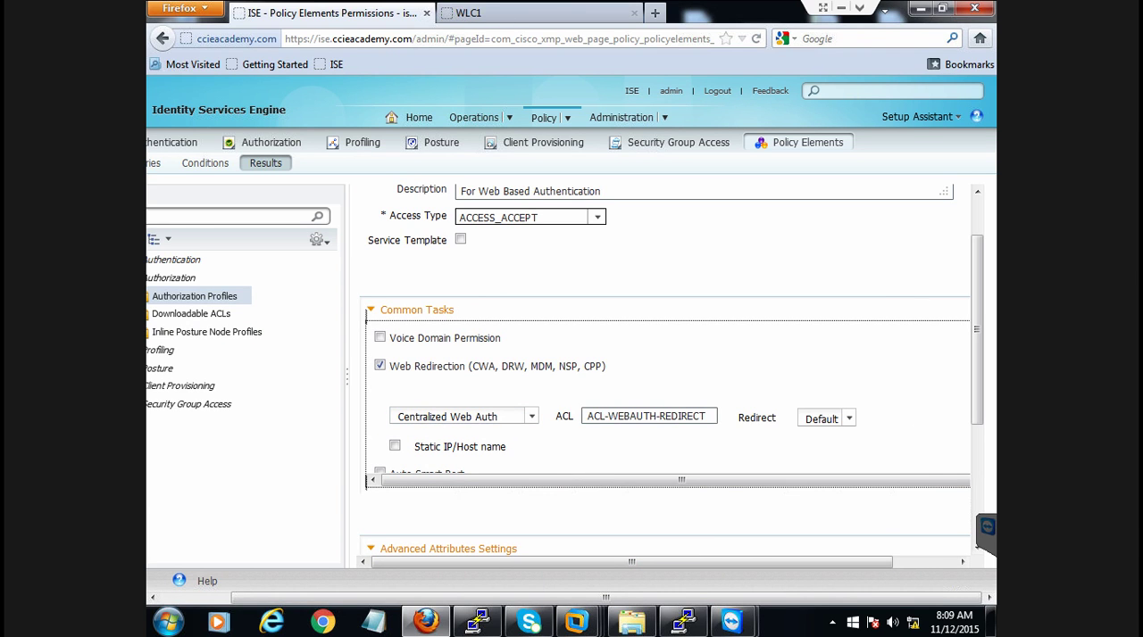
pyautogui.moveTo(587, 416); pyautogui.dragTo(703, 416)
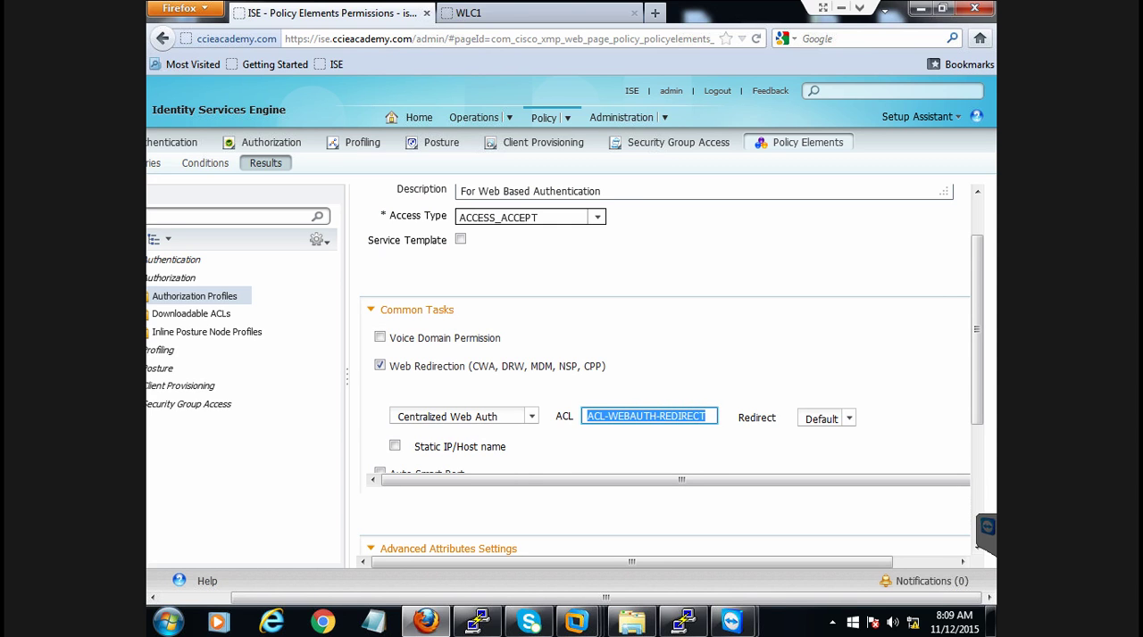
pyautogui.click(704, 415)
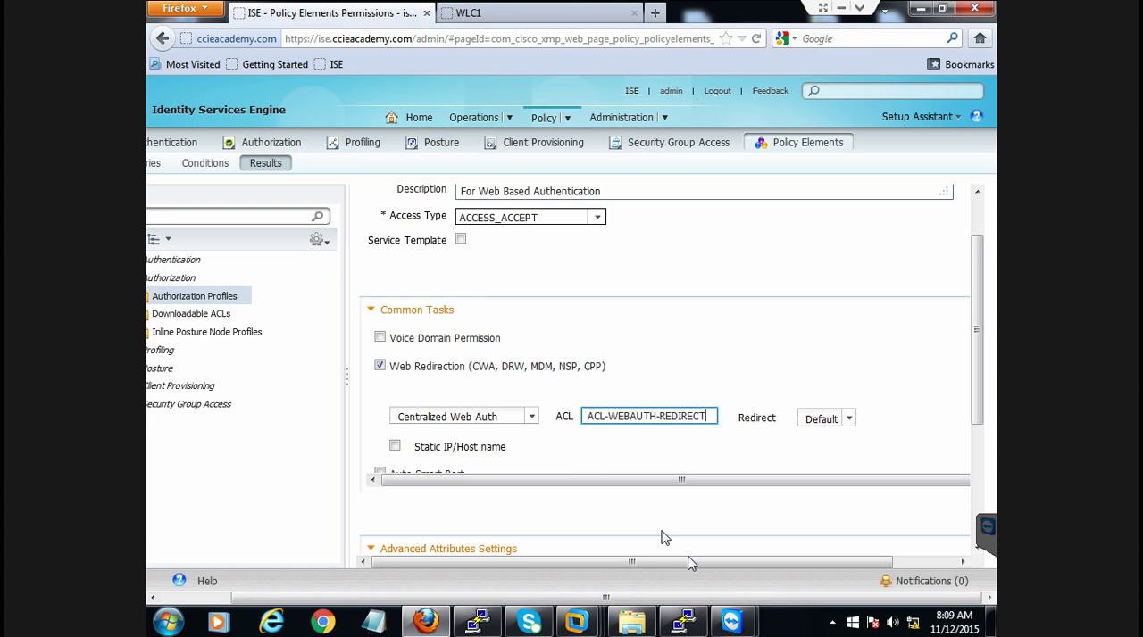
# Switch to the PuTTY session on switch SW6 and show its IP access lists
pyautogui.click(684, 622)
pyautogui.press('Return')
pyautogui.press('Return')
pyautogui.press('Return')
pyautogui.press('Return')
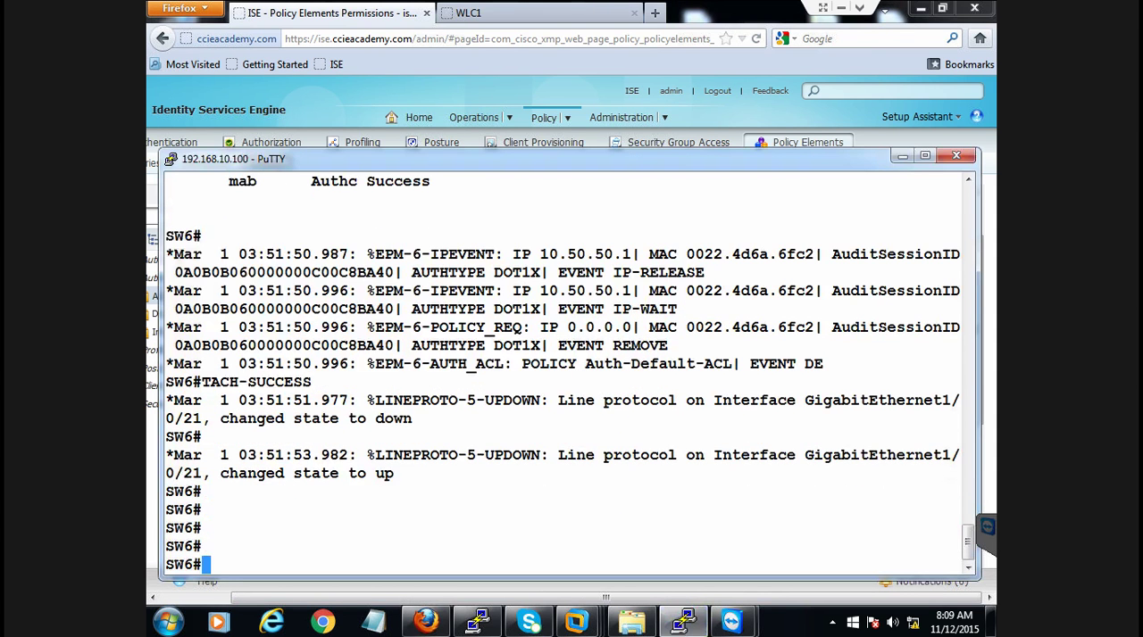
pyautogui.press('Return')
pyautogui.press('Return')
pyautogui.press('Return')
pyautogui.press('Return')
pyautogui.press('Return')
pyautogui.press('Return')
pyautogui.press('Return')
pyautogui.press('Return')
pyautogui.press('Return')
pyautogui.press('Return')
pyautogui.press('Return')
pyautogui.press('Return')
pyautogui.press('Return')
pyautogui.press('Return')
pyautogui.press('Return')
pyautogui.press('Return')
pyautogui.press('Return')
pyautogui.write('sho')
pyautogui.press('Tab')
pyautogui.write('ip acce')
pyautogui.press('Tab')
pyautogui.press('Return')
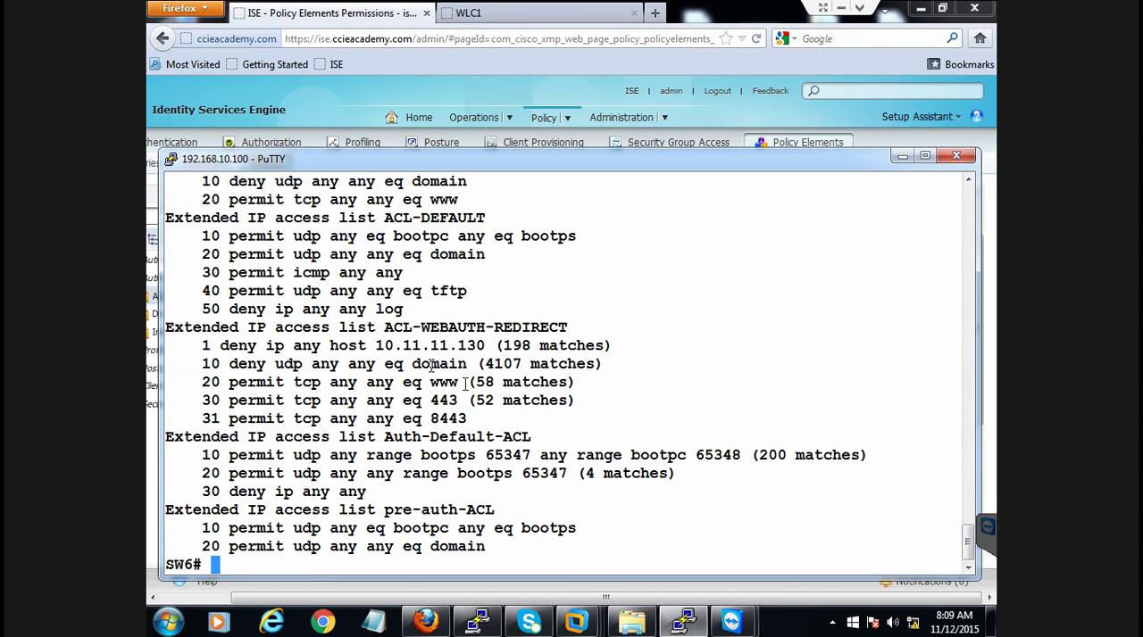
# Examine the ACL-WEBAUTH-REDIRECT entries on the switch, compare the ACL name, and return to the ISE browser window
pyautogui.moveTo(376, 328); pyautogui.dragTo(610, 419)
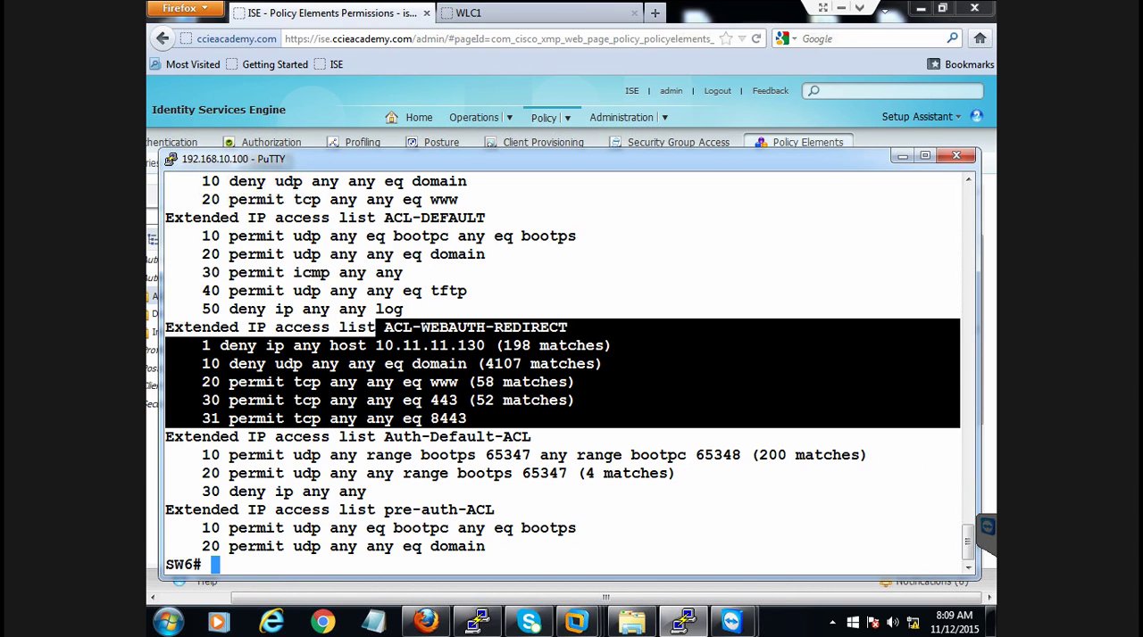
pyautogui.click(607, 418)
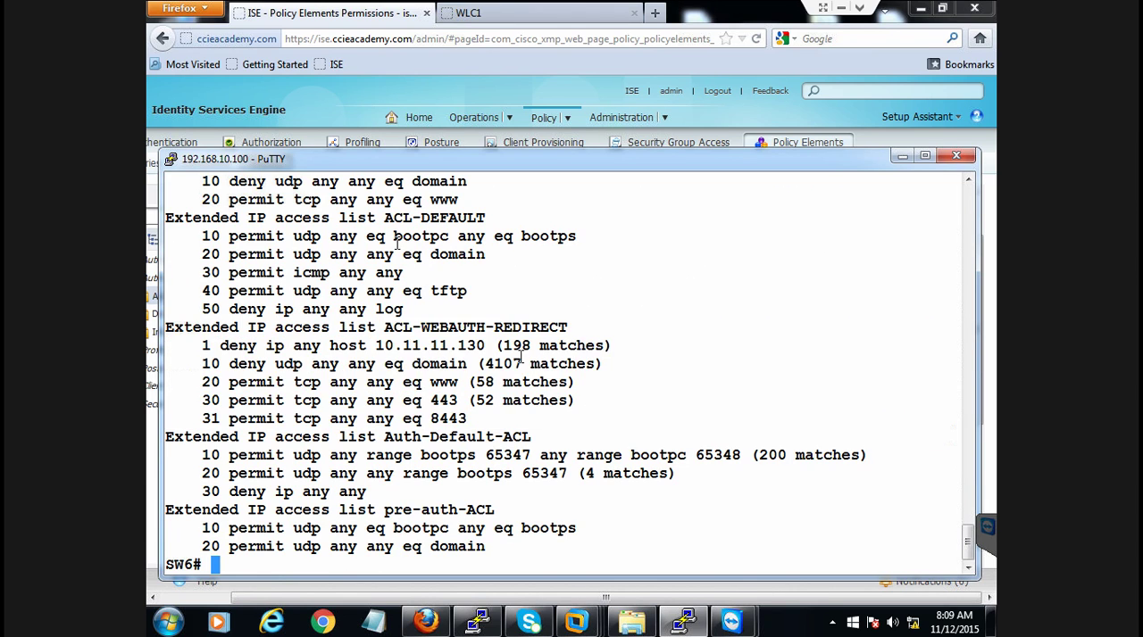
pyautogui.moveTo(385, 327); pyautogui.dragTo(568, 327)
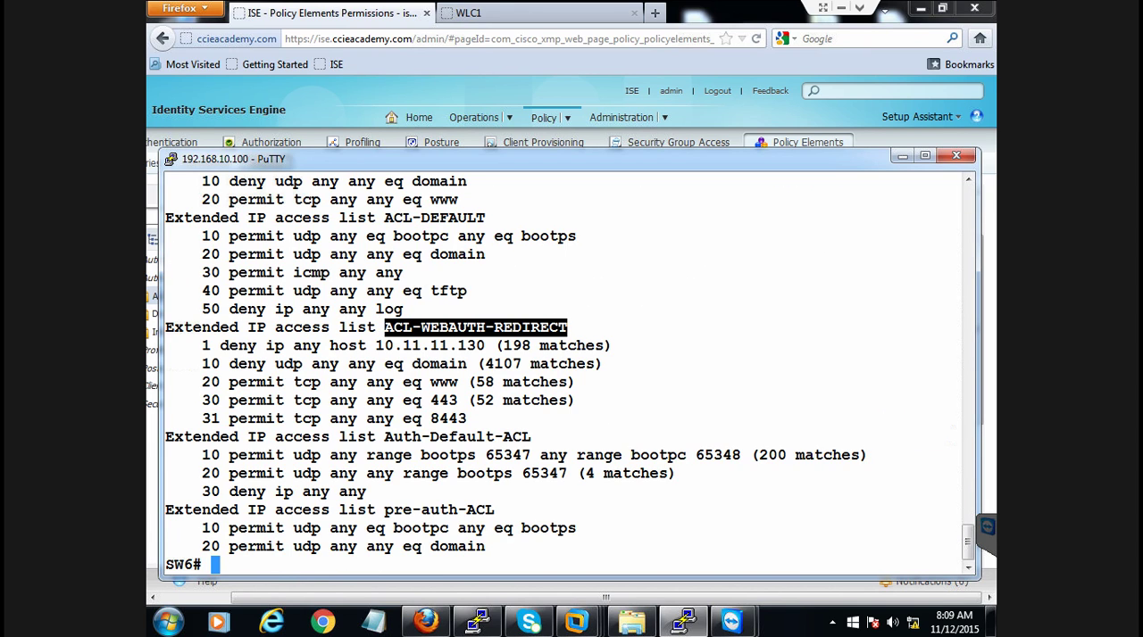
pyautogui.click(903, 161)
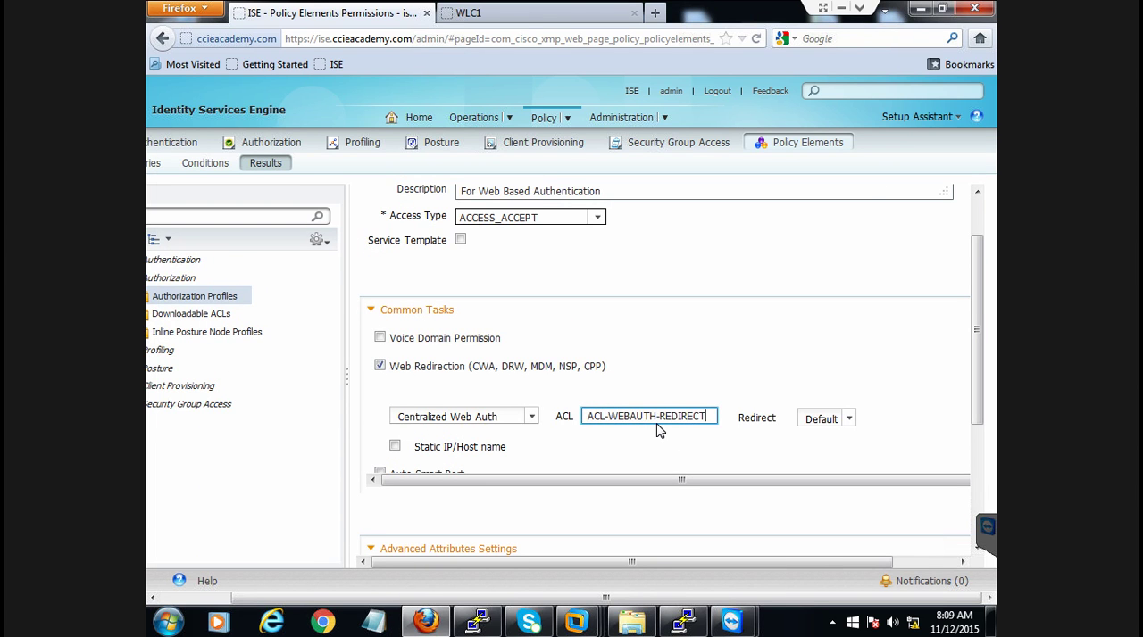
# Set the web redirection's Redirect option to Manual with the value DefaultGuestPortal
pyautogui.click(845, 422)
pyautogui.click(845, 421)
pyautogui.click(846, 421)
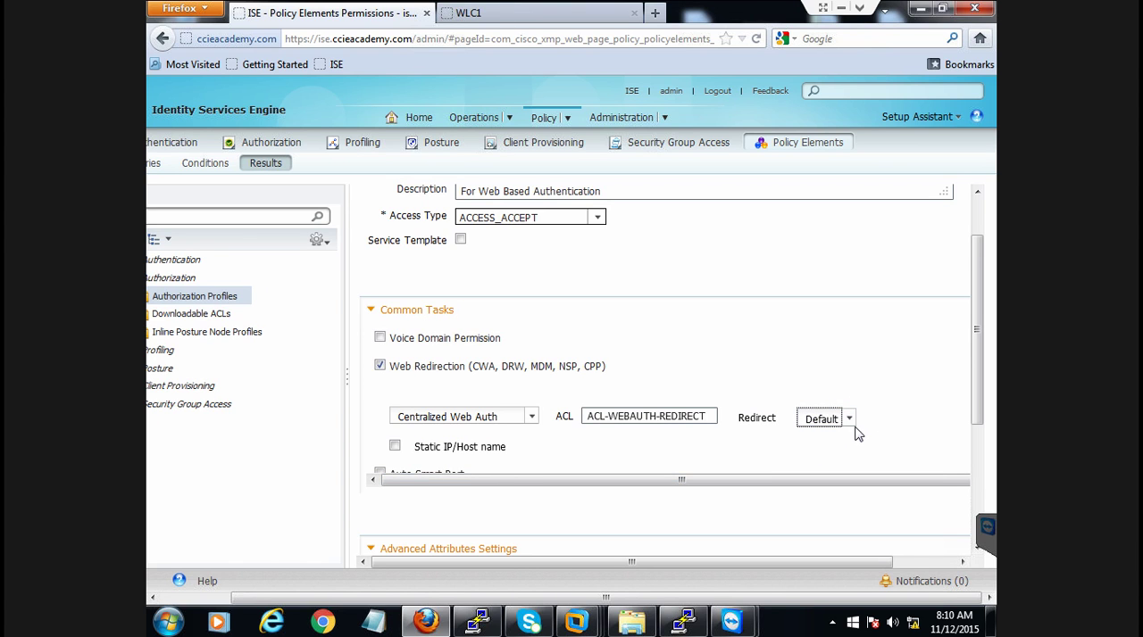
pyautogui.click(849, 419)
pyautogui.click(831, 451)
pyautogui.click(875, 426)
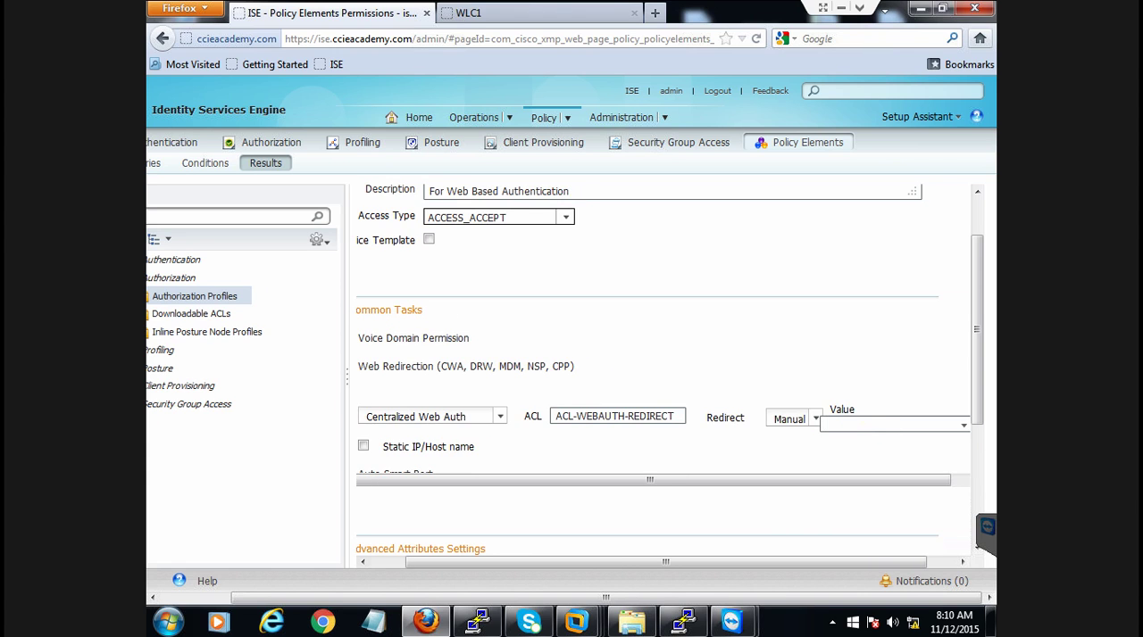
pyautogui.click(966, 428)
pyautogui.click(893, 441)
# Review the attributes details of Webportal-Profile and save the profile
pyautogui.moveTo(873, 481); pyautogui.dragTo(730, 468)
pyautogui.moveTo(974, 367); pyautogui.dragTo(973, 473)
pyautogui.moveTo(846, 566); pyautogui.dragTo(524, 505)
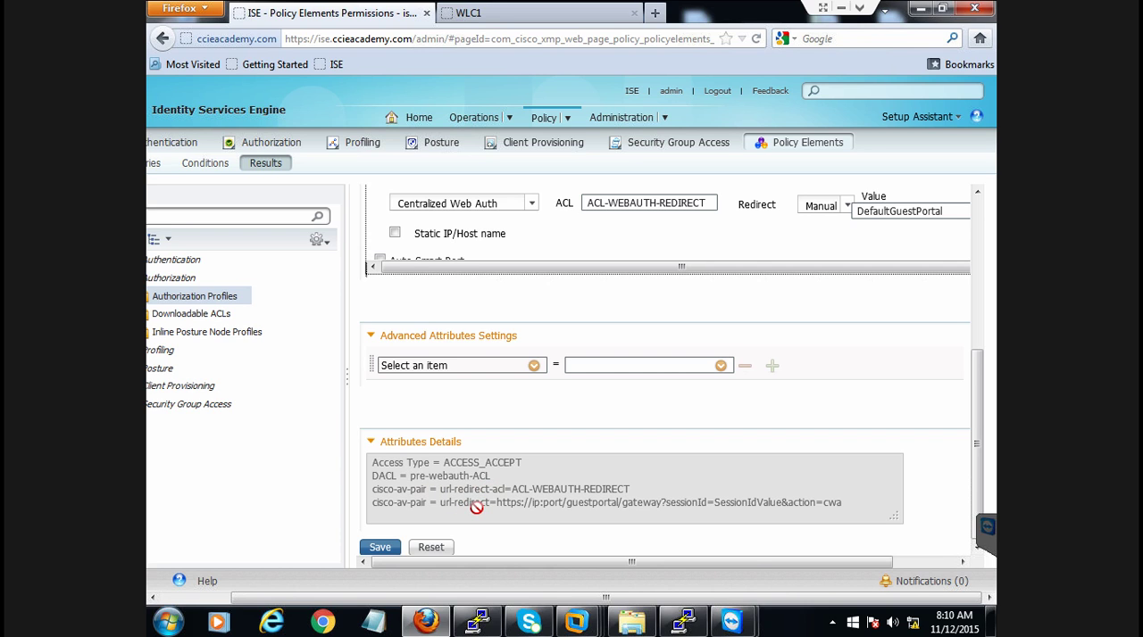
pyautogui.click(376, 547)
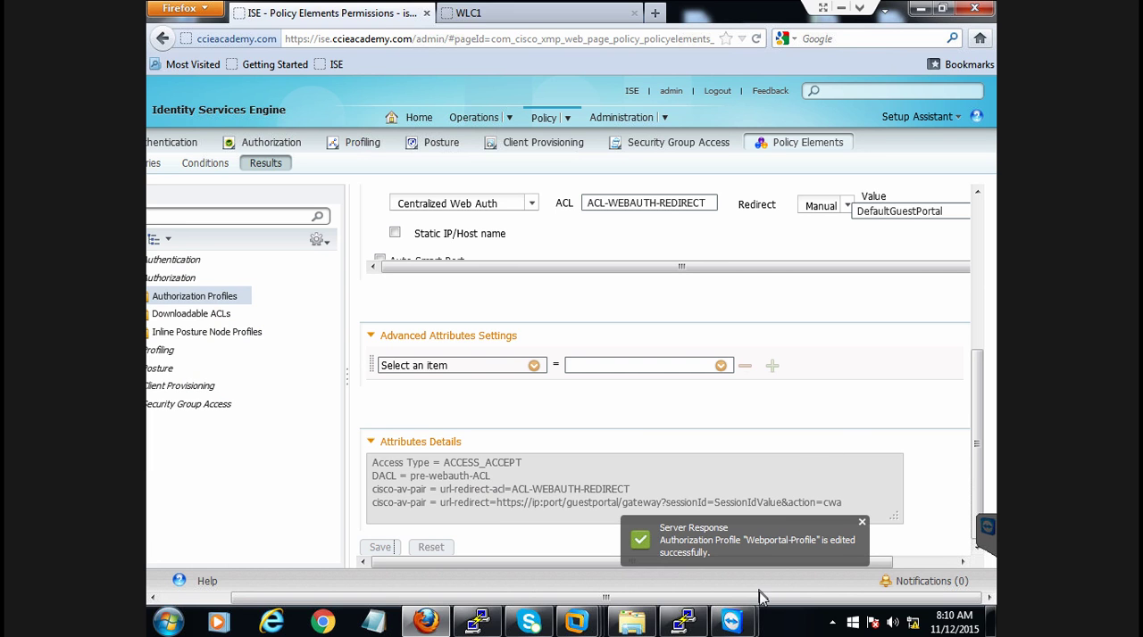
# Expand the authorization profiles, view Guest-Profile briefly, and return to the list of standard authorization profiles
pyautogui.moveTo(765, 603); pyautogui.dragTo(598, 573)
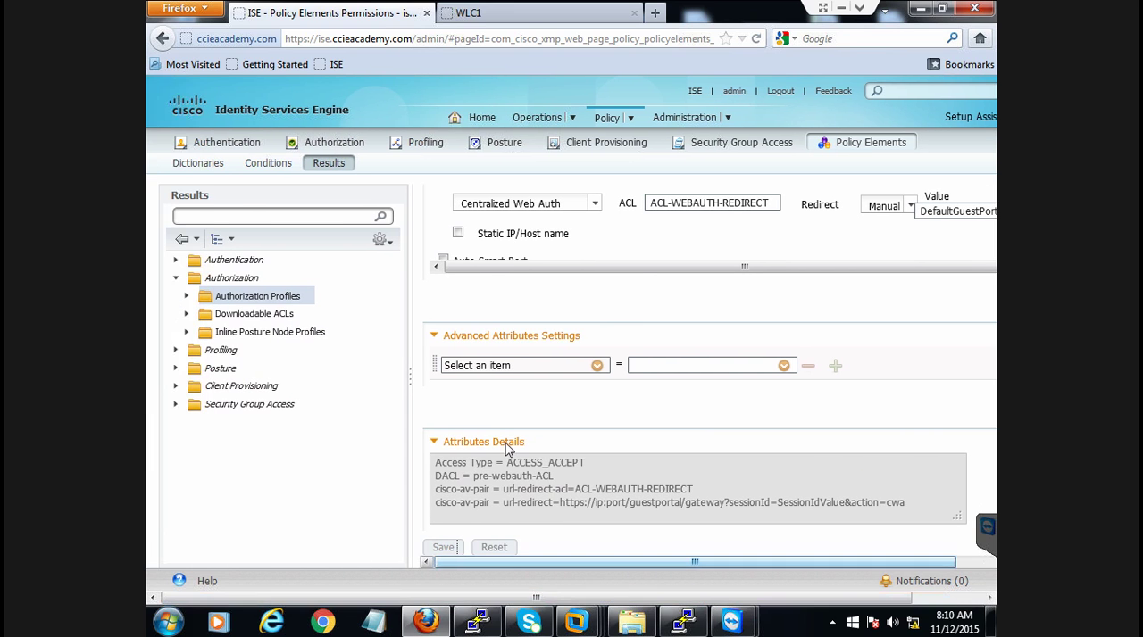
pyautogui.click(185, 296)
pyautogui.click(258, 298)
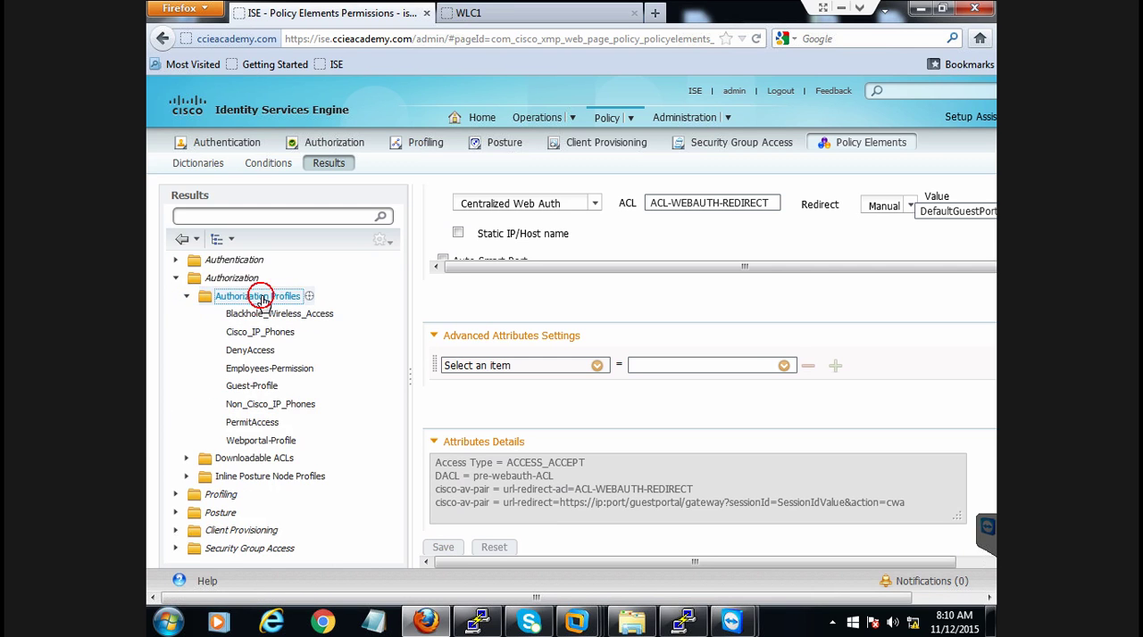
pyautogui.click(252, 387)
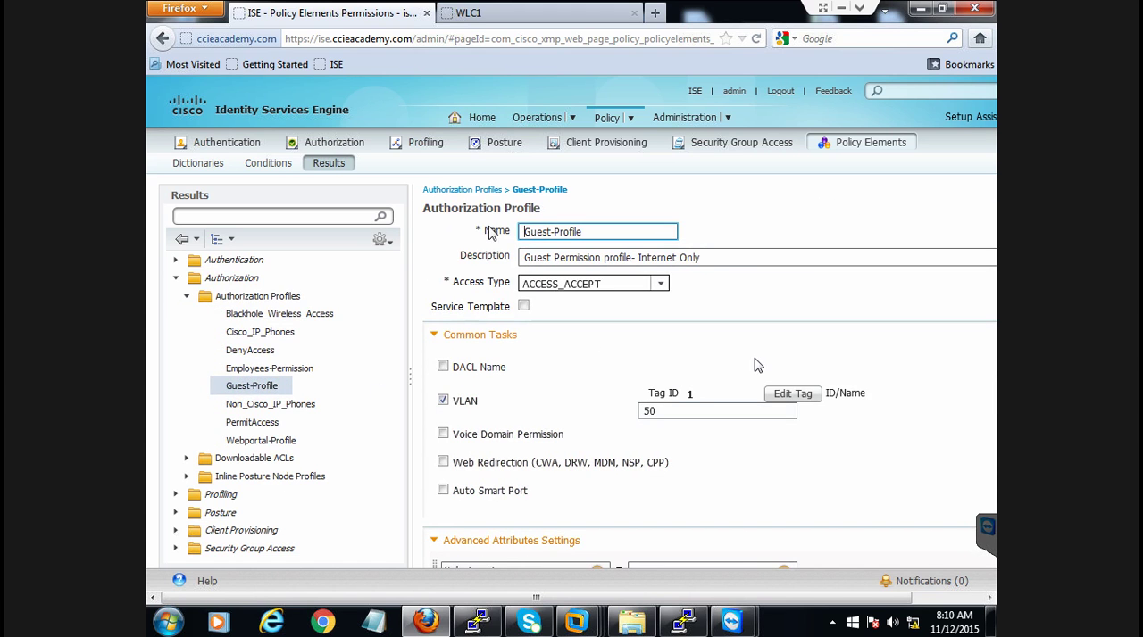
pyautogui.click(466, 189)
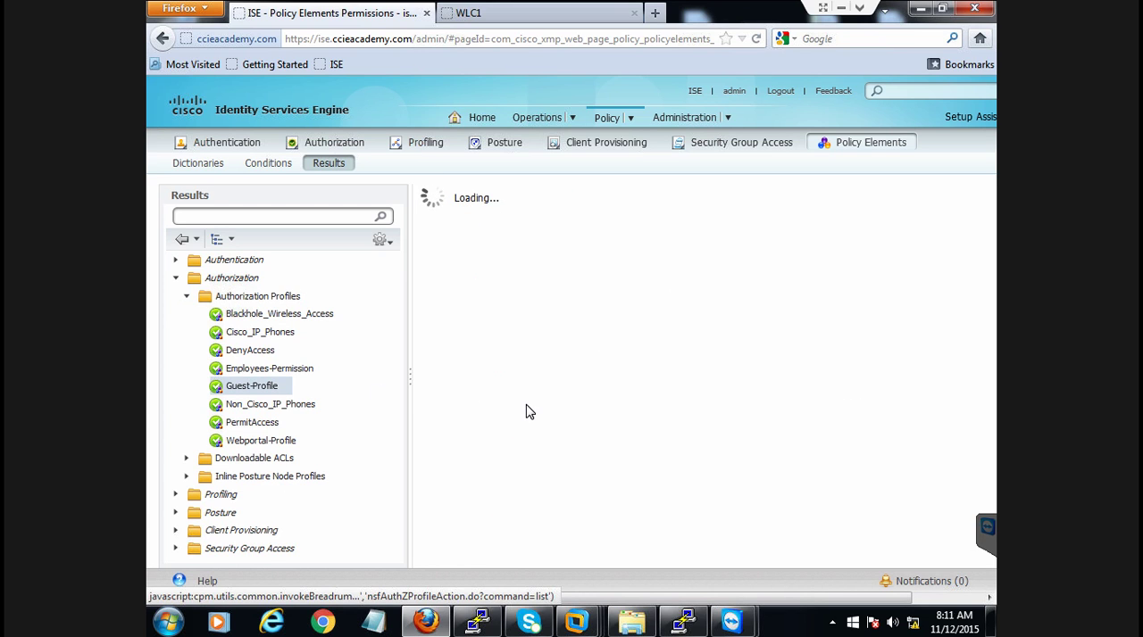
pyautogui.click(185, 298)
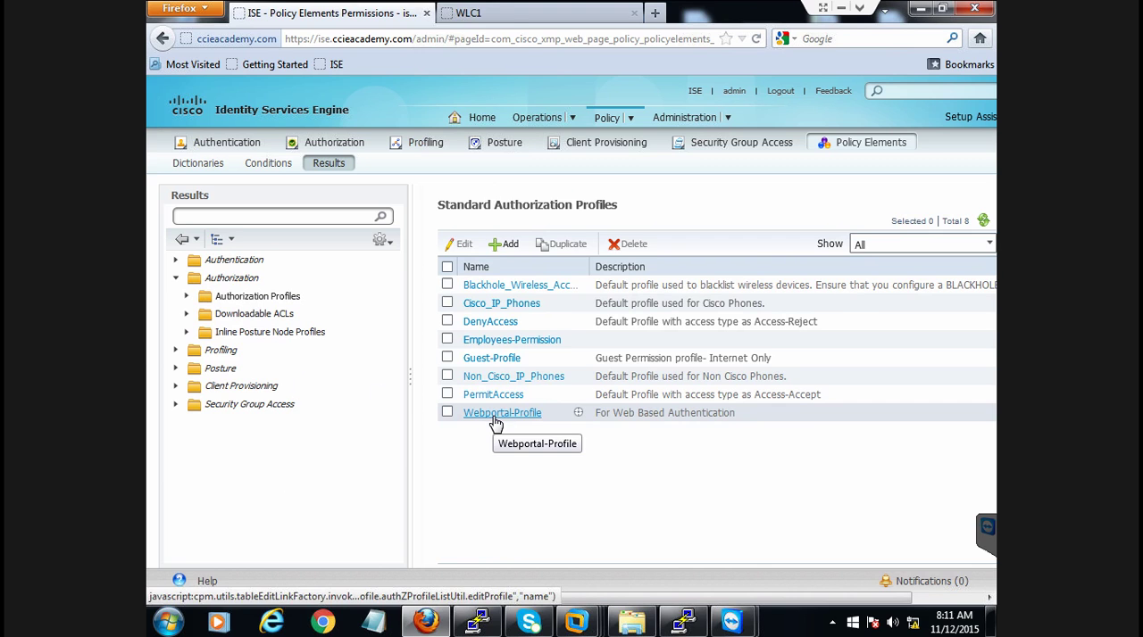
# Open Guest-Profile from the list and examine its description, access type, DACL and VLAN ID
pyautogui.click(506, 362)
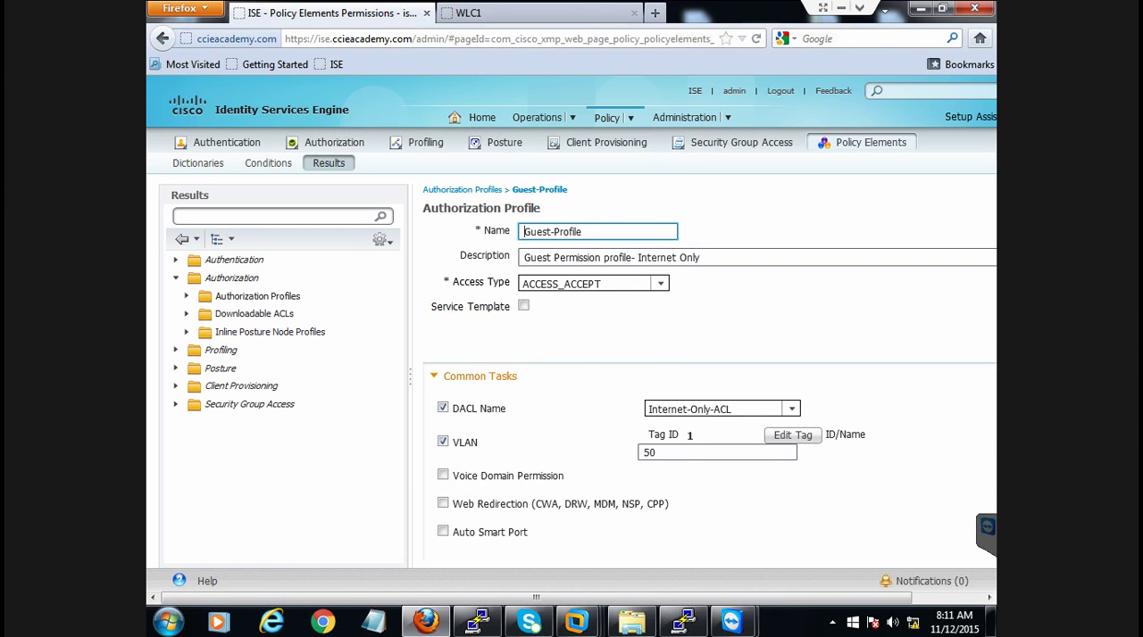
pyautogui.moveTo(533, 258); pyautogui.dragTo(680, 258)
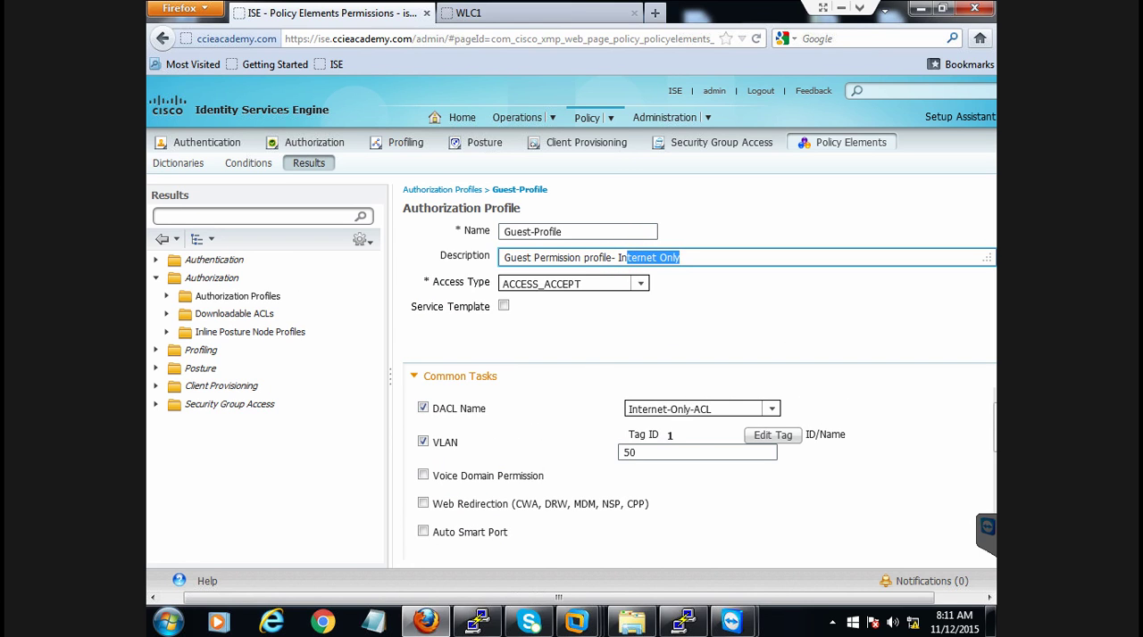
pyautogui.click(684, 259)
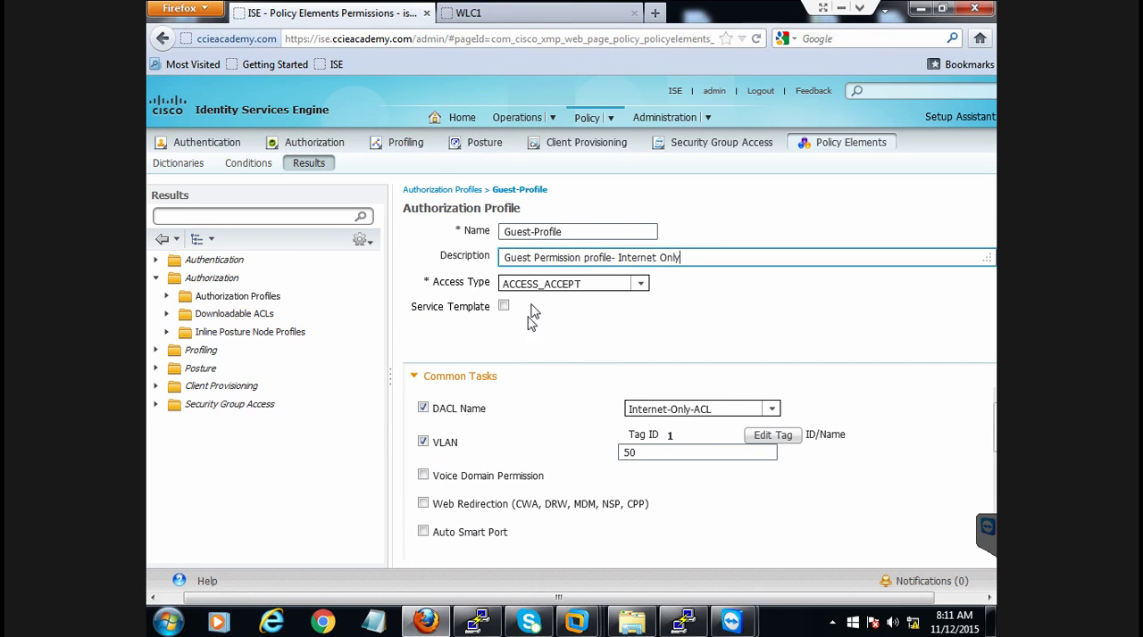
pyautogui.moveTo(503, 284); pyautogui.dragTo(582, 284)
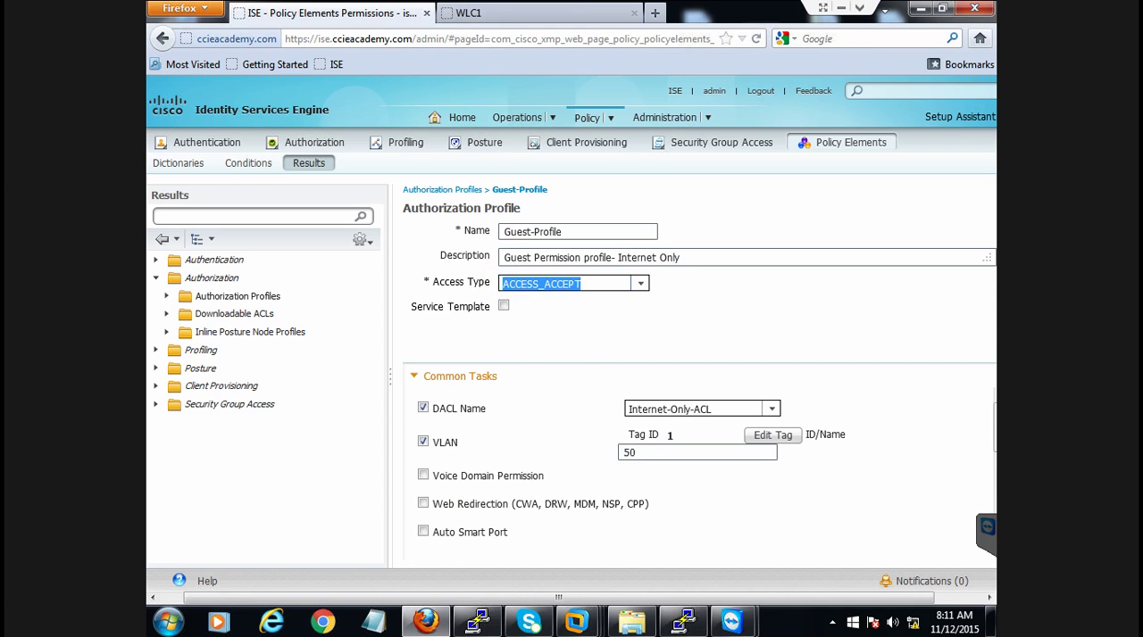
pyautogui.click(582, 343)
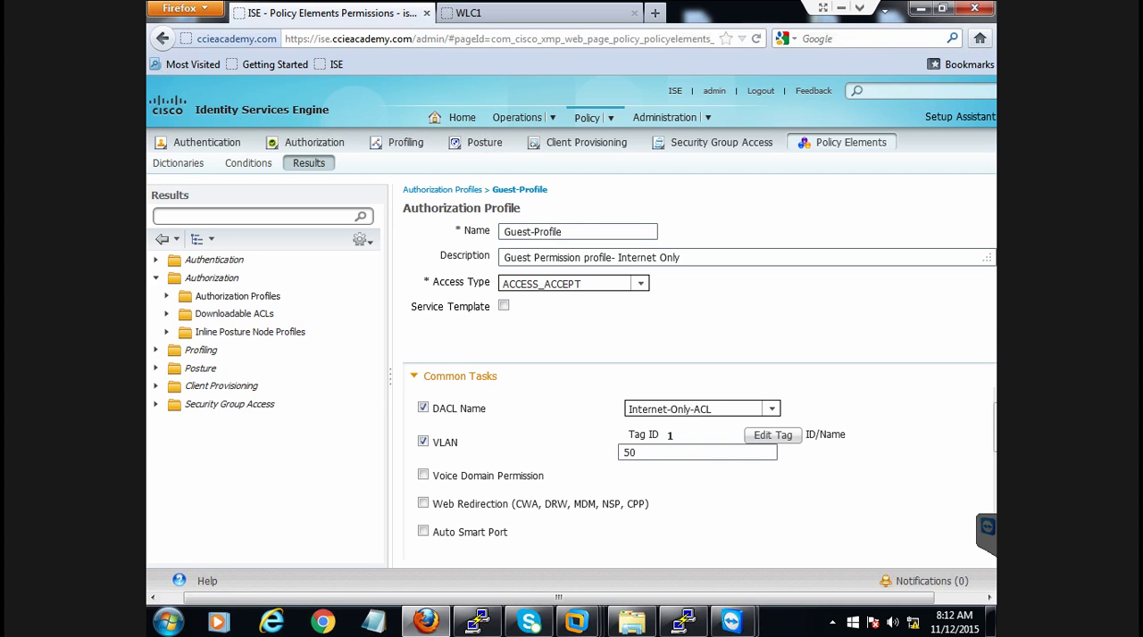
pyautogui.doubleClick(630, 452)
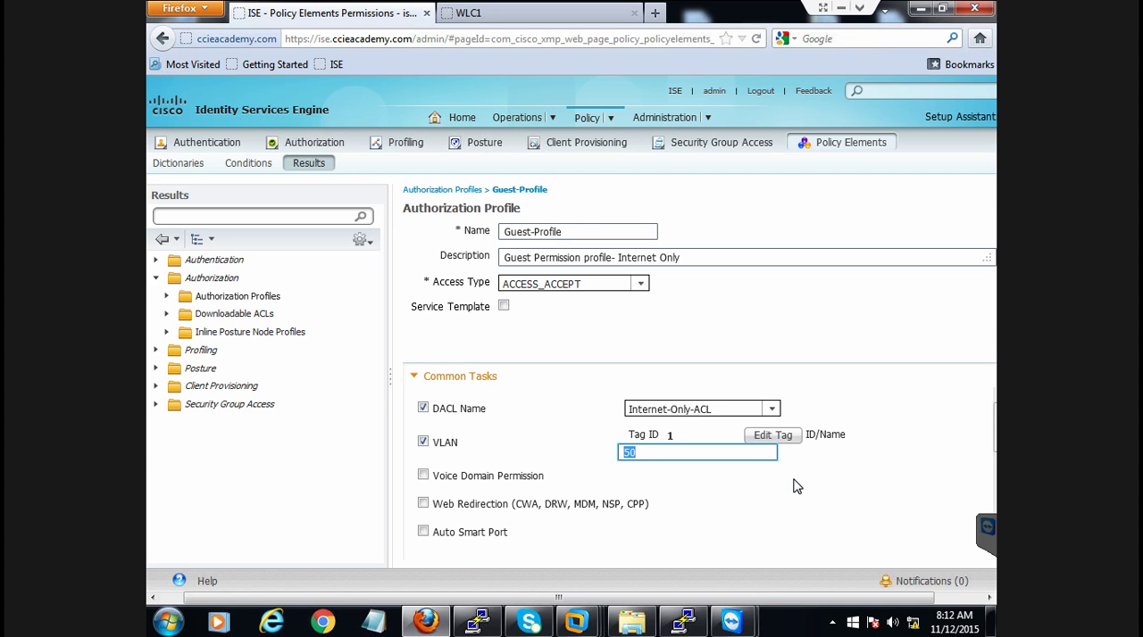
pyautogui.click(796, 528)
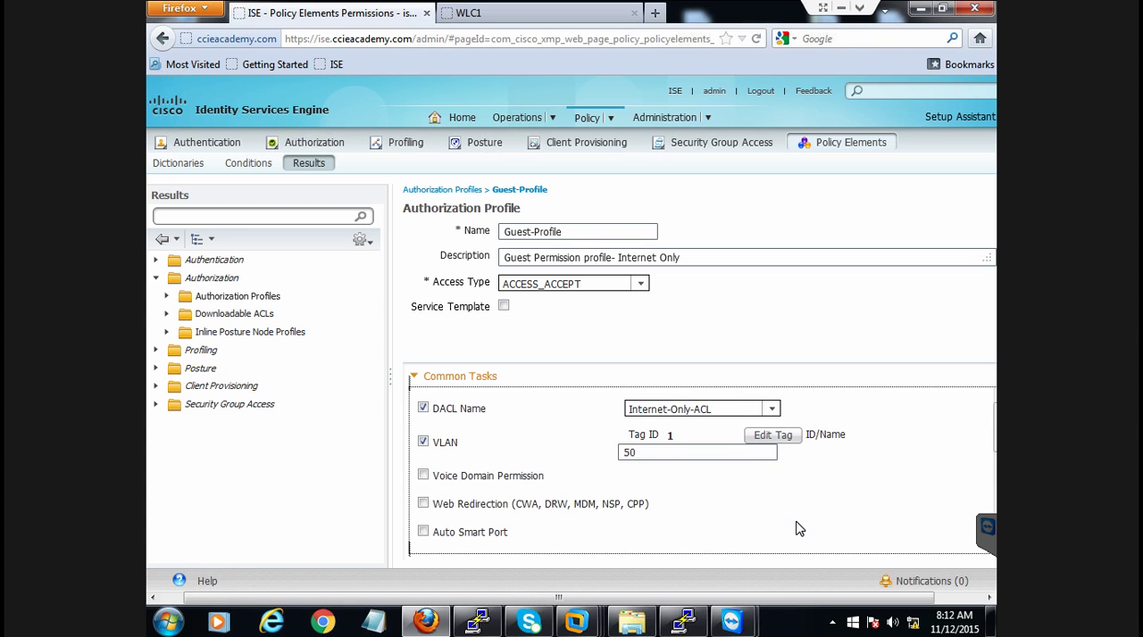
# Review the remaining common tasks of Guest-Profile, including reauthentication, and its resulting attributes details
pyautogui.scroll(-1, 799, 528)
pyautogui.scroll(-3, 799, 528)
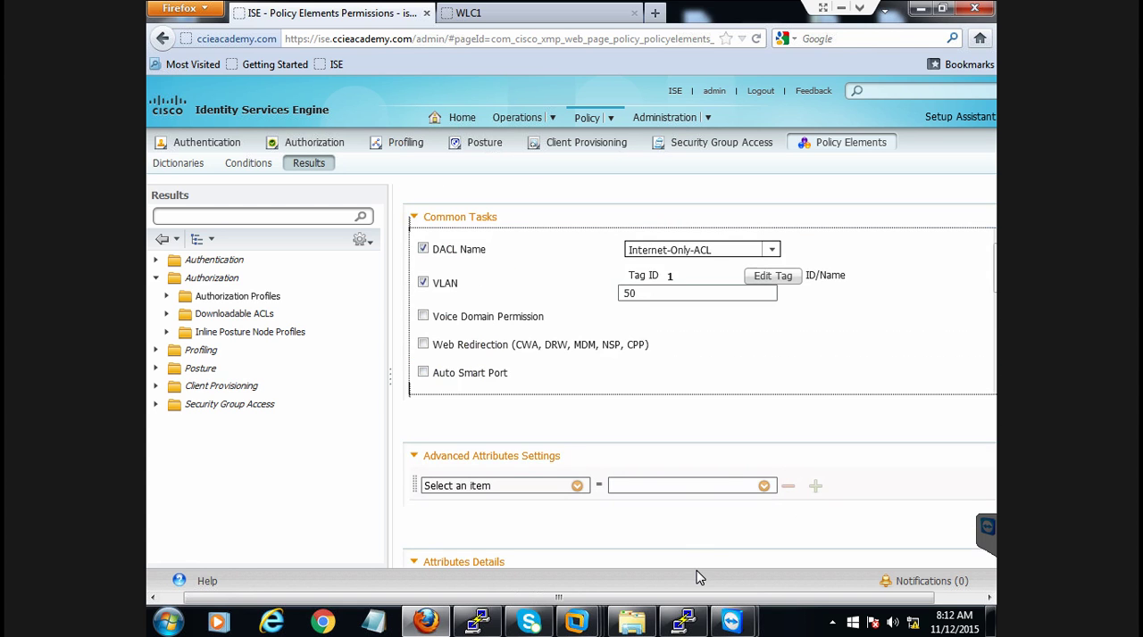
pyautogui.moveTo(695, 600); pyautogui.dragTo(942, 586)
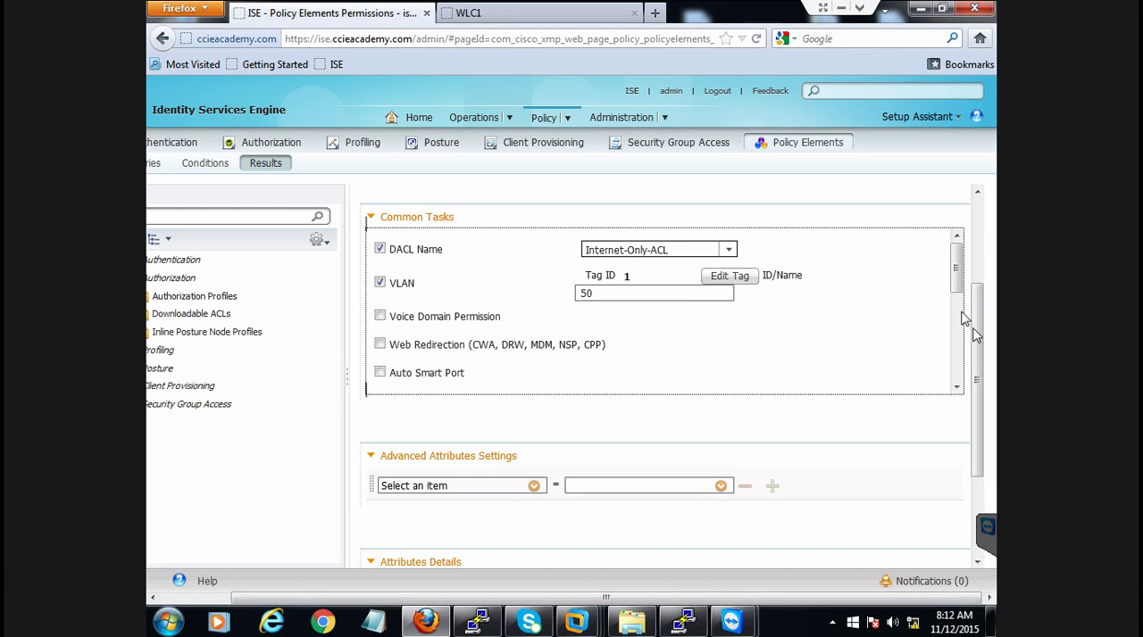
pyautogui.moveTo(956, 281); pyautogui.dragTo(957, 331)
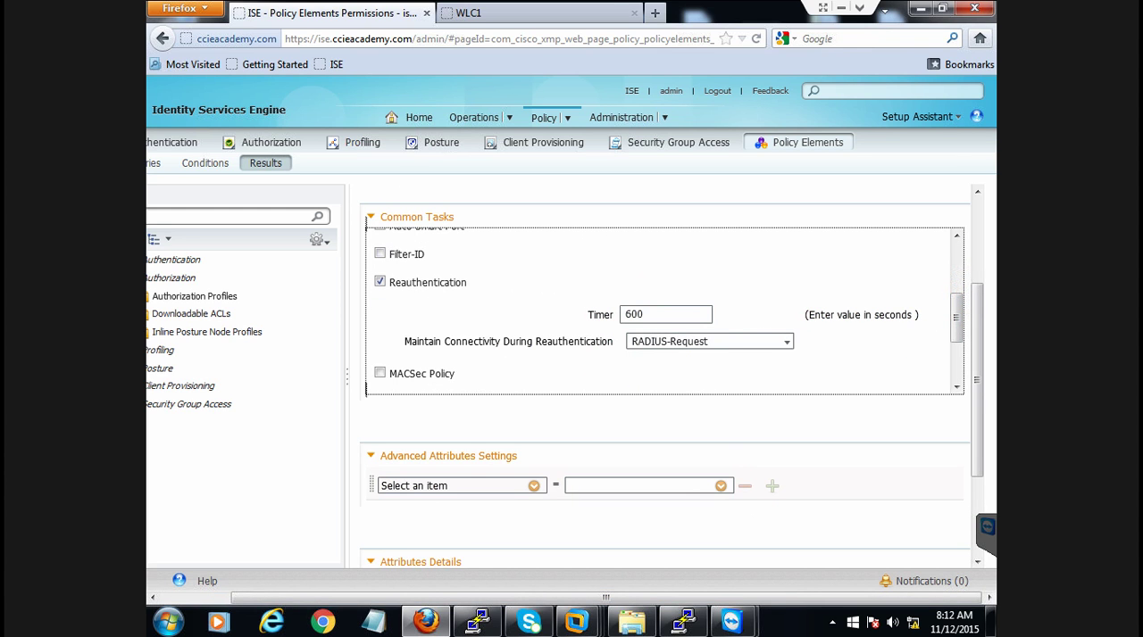
pyautogui.moveTo(954, 308); pyautogui.dragTo(956, 470)
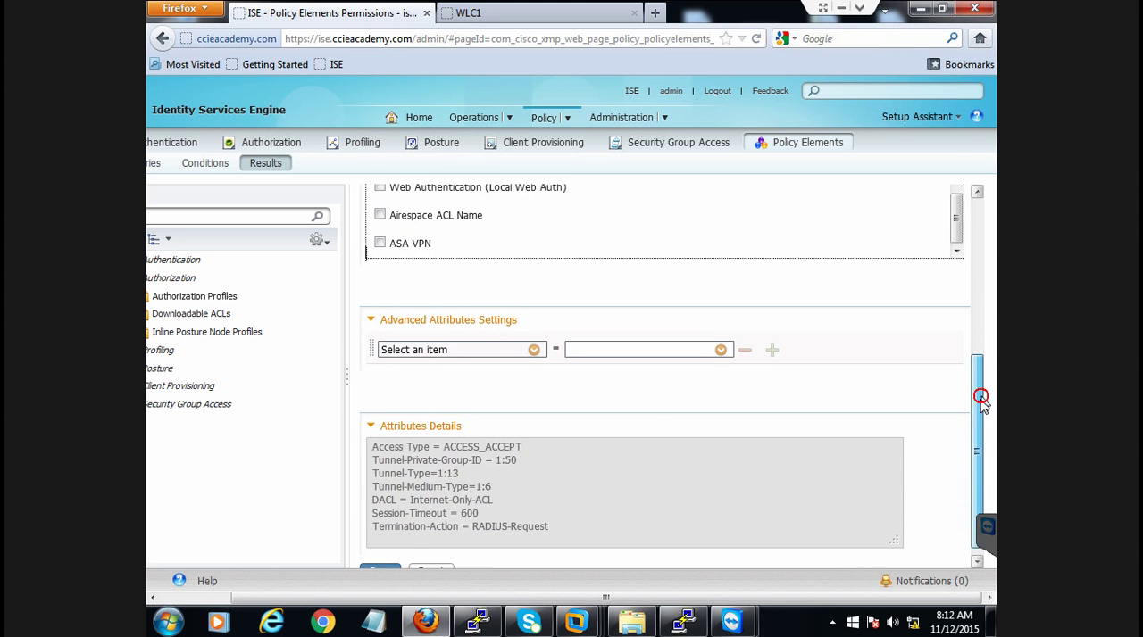
# Review the end of Guest-Profile's attributes details and save the authorization profile
pyautogui.moveTo(977, 395); pyautogui.dragTo(980, 446)
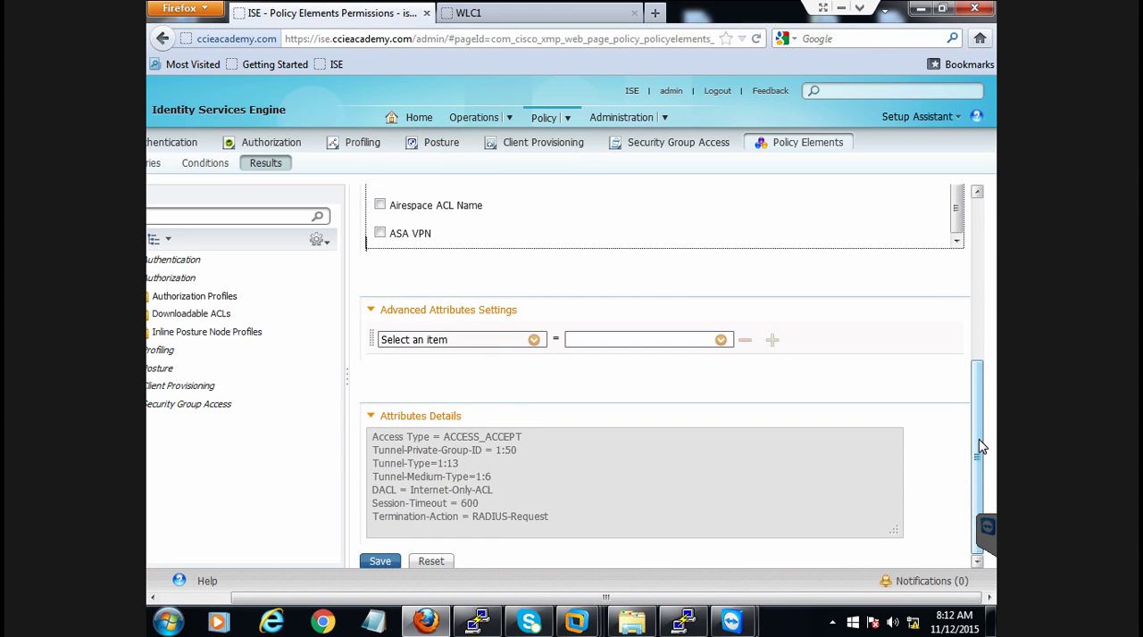
pyautogui.click(376, 565)
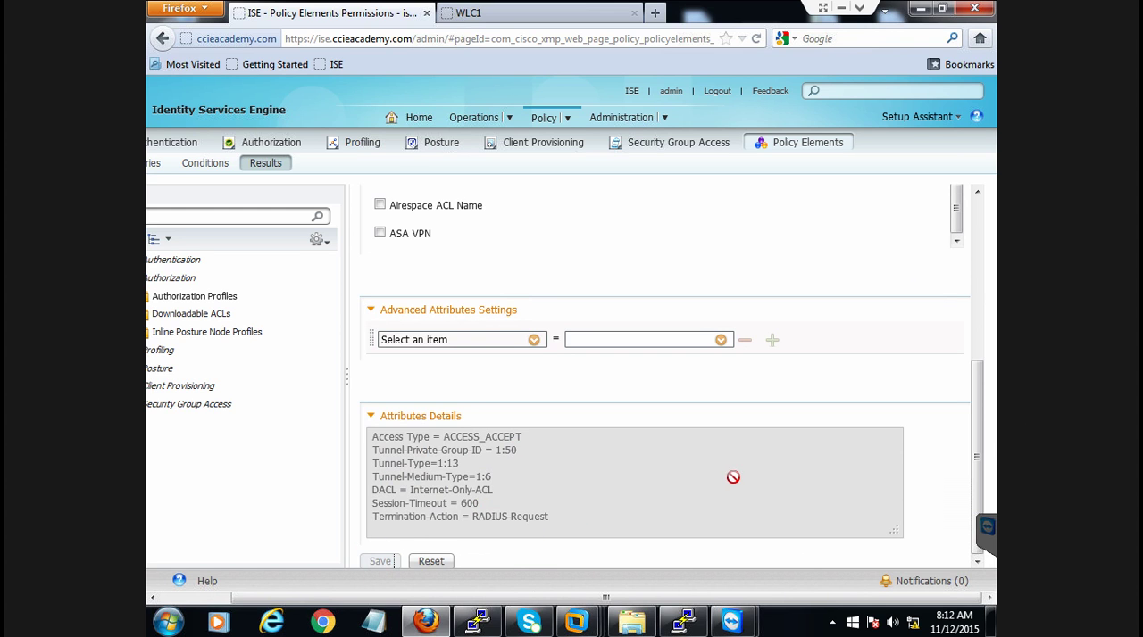
pyautogui.moveTo(570, 598); pyautogui.dragTo(330, 584)
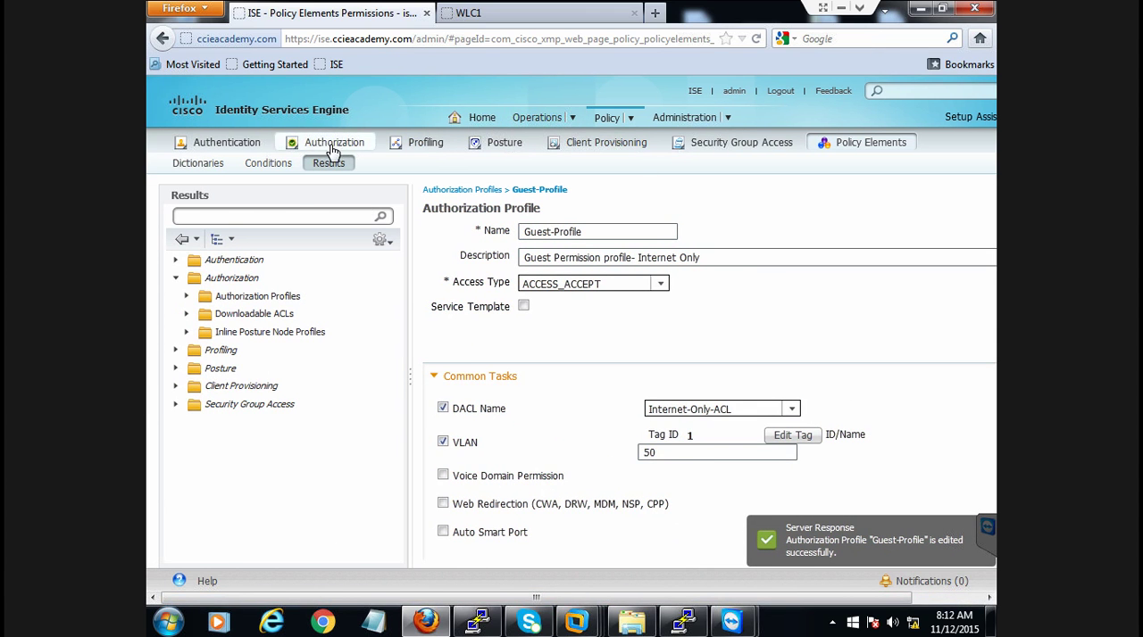
# Open the authorization policy and examine its standard rules, including the Webportal-Profile permission of the Web-Auth-Policy rule
pyautogui.moveTo(600, 129)
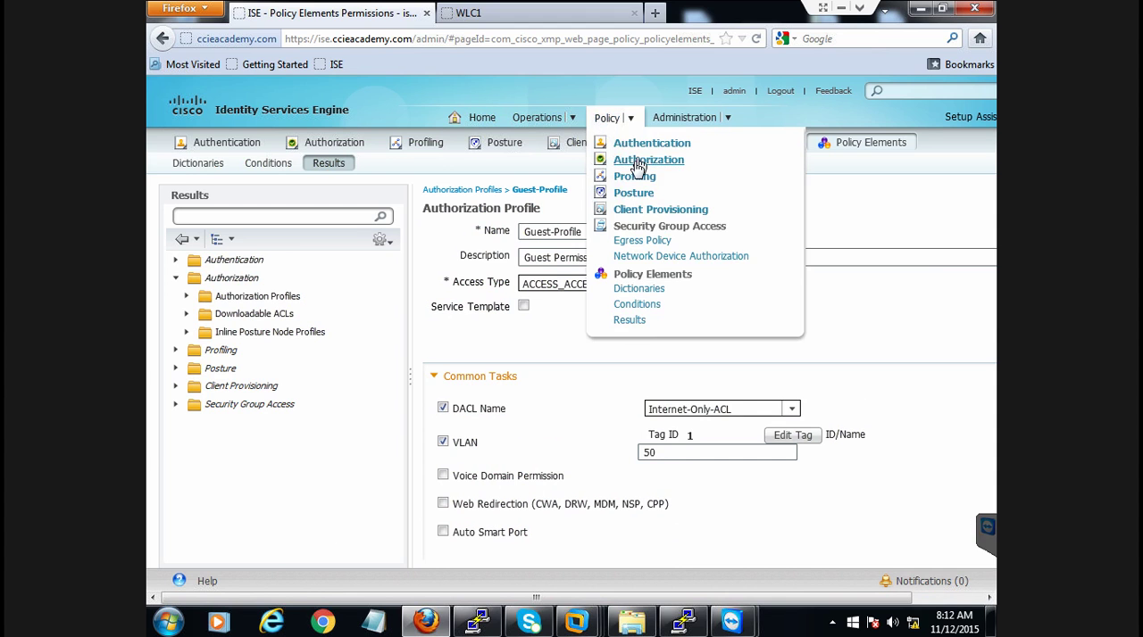
pyautogui.click(631, 157)
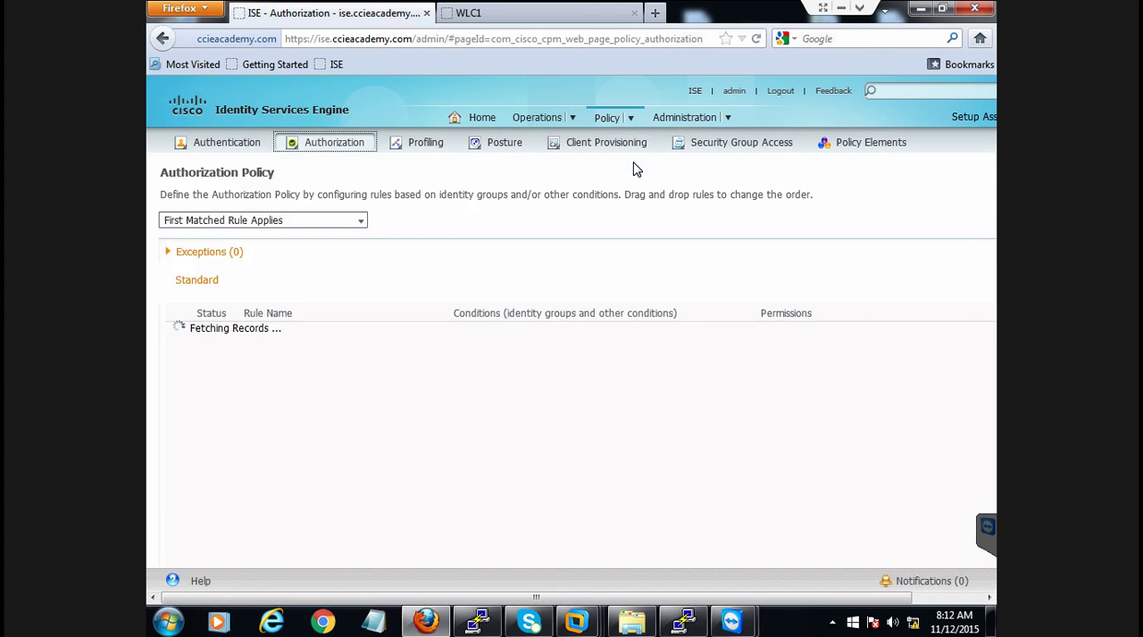
pyautogui.moveTo(503, 594); pyautogui.dragTo(453, 591)
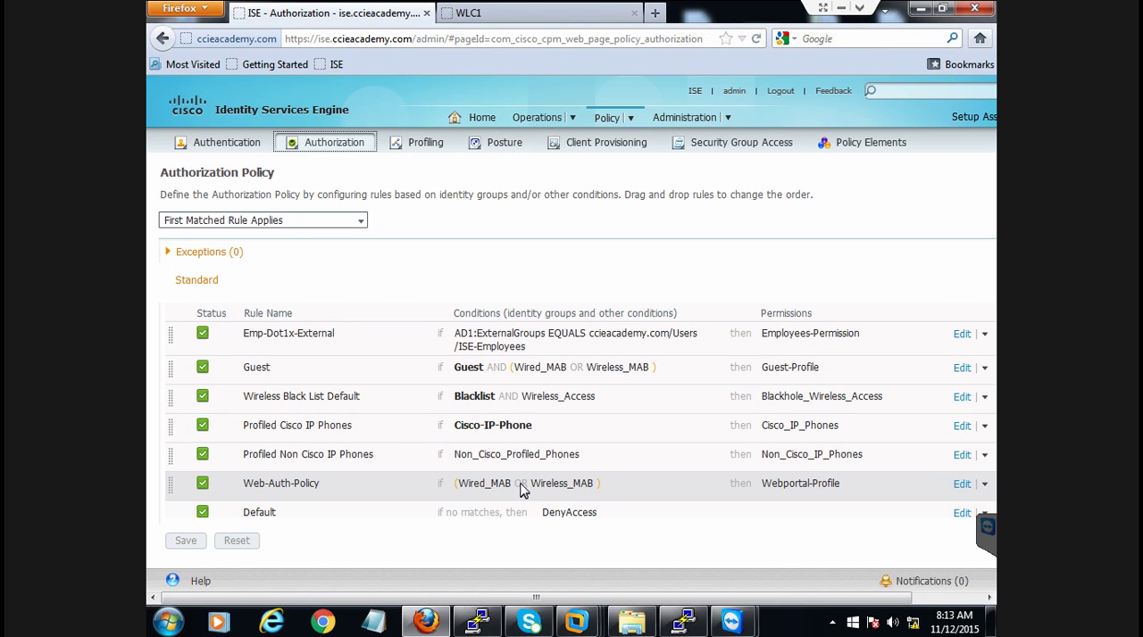
pyautogui.click(809, 494)
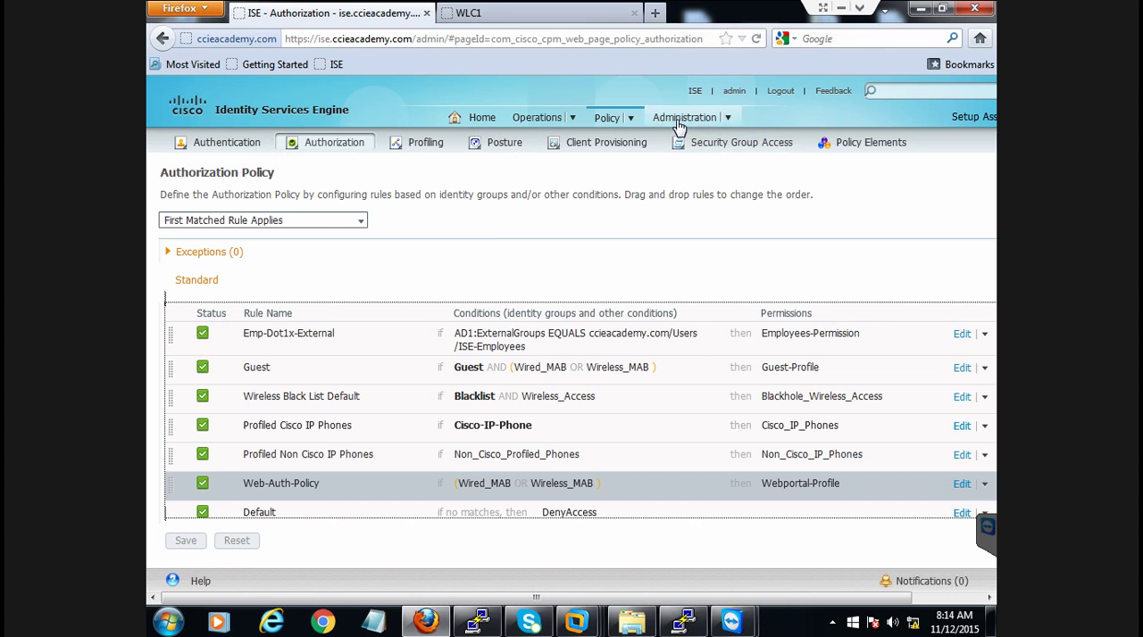
# Open DefaultGuestPortal in the web portal's guest multi-portal configurations and require acceptable use policy agreement at Every Login
pyautogui.moveTo(675, 125)
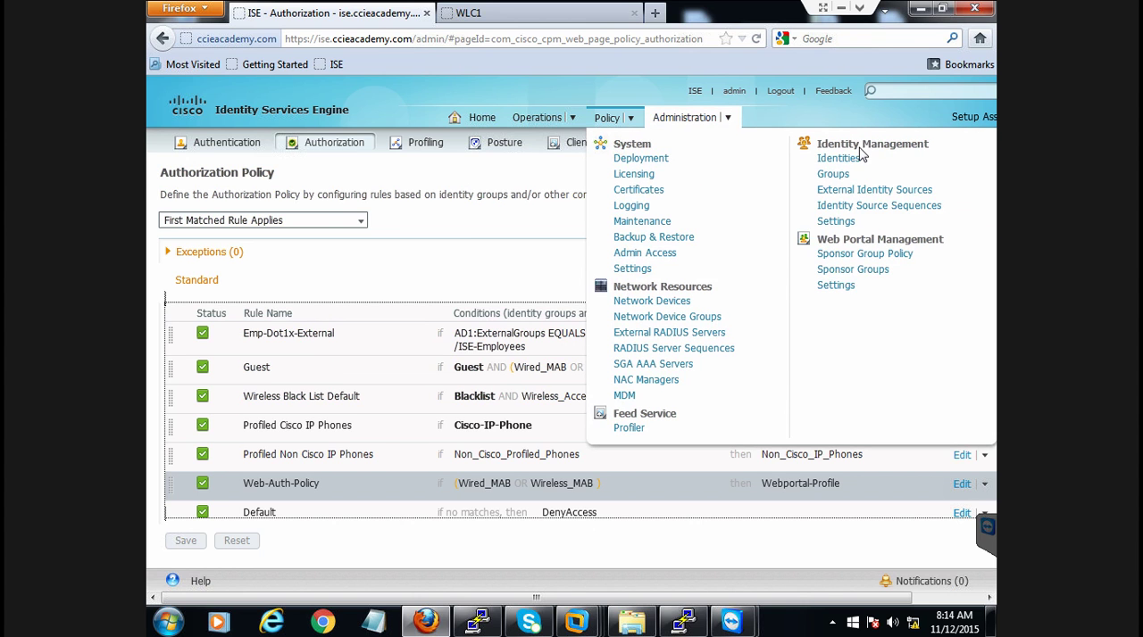
pyautogui.click(833, 287)
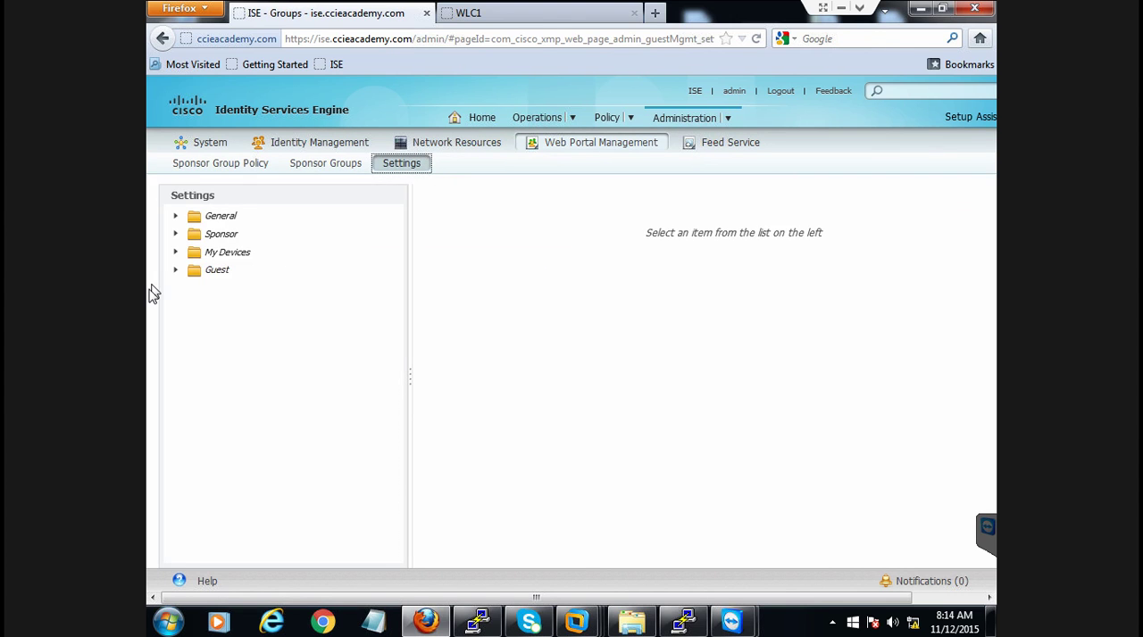
pyautogui.click(176, 273)
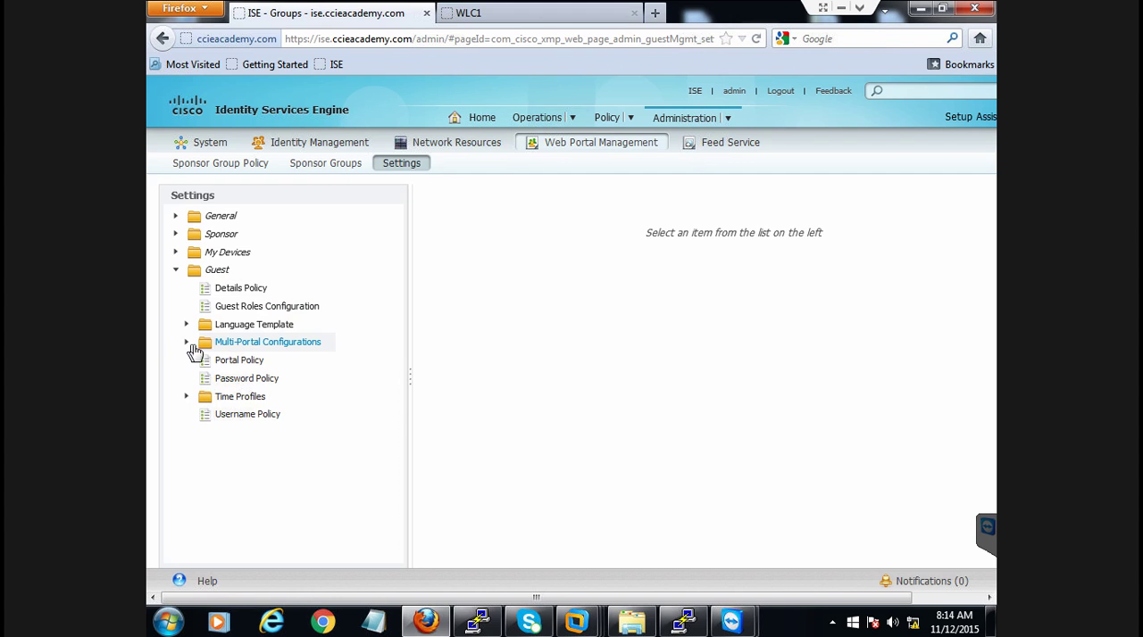
pyautogui.click(186, 343)
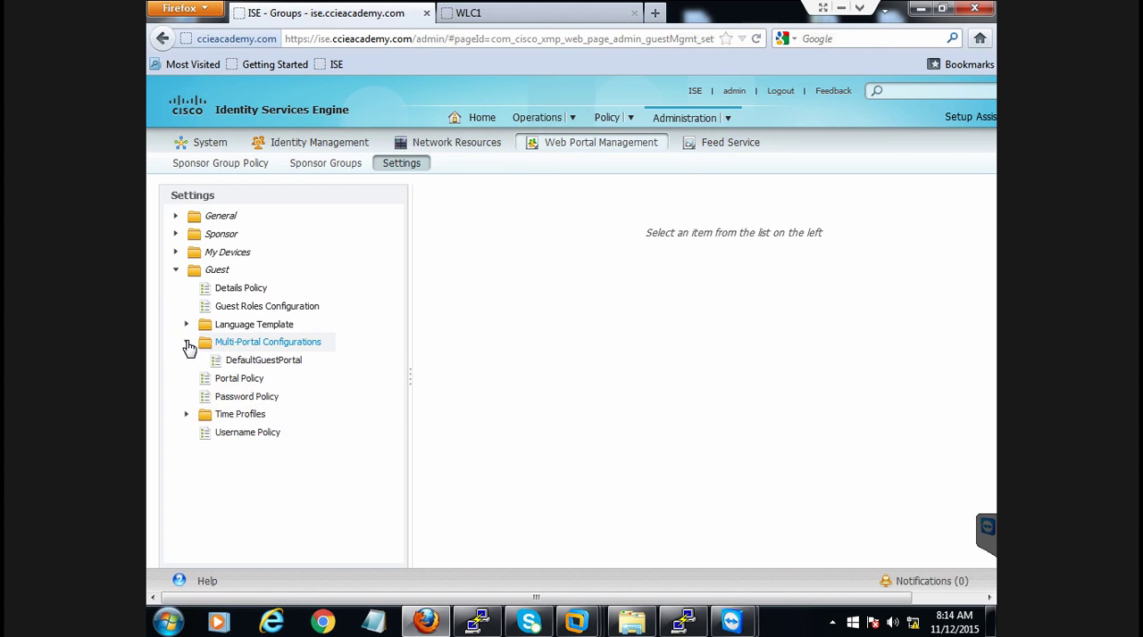
pyautogui.click(276, 365)
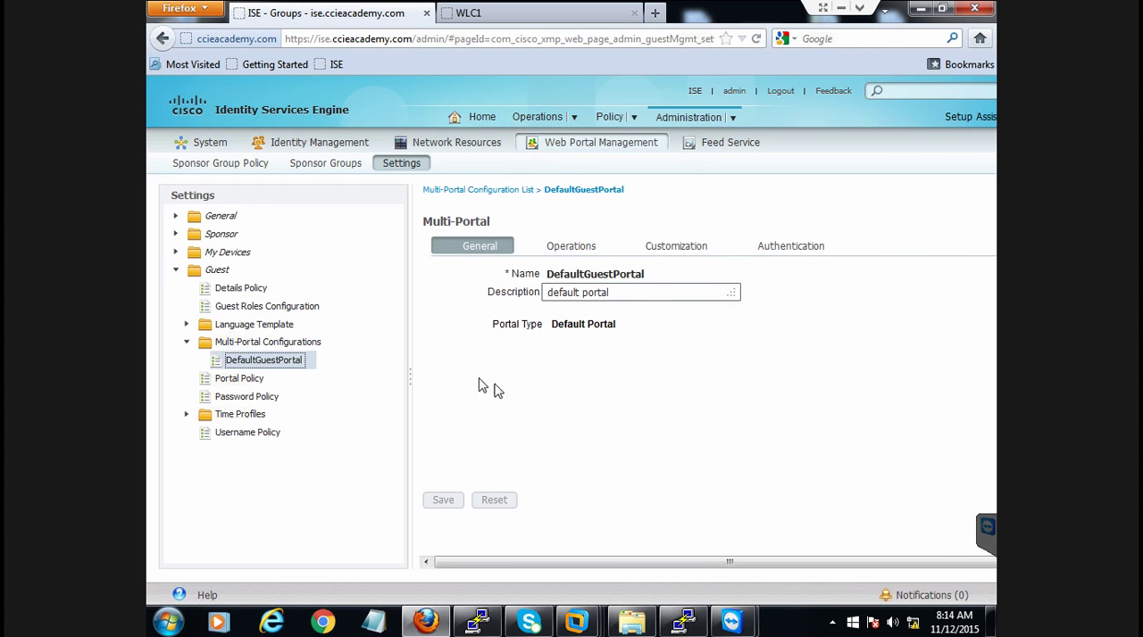
pyautogui.click(566, 252)
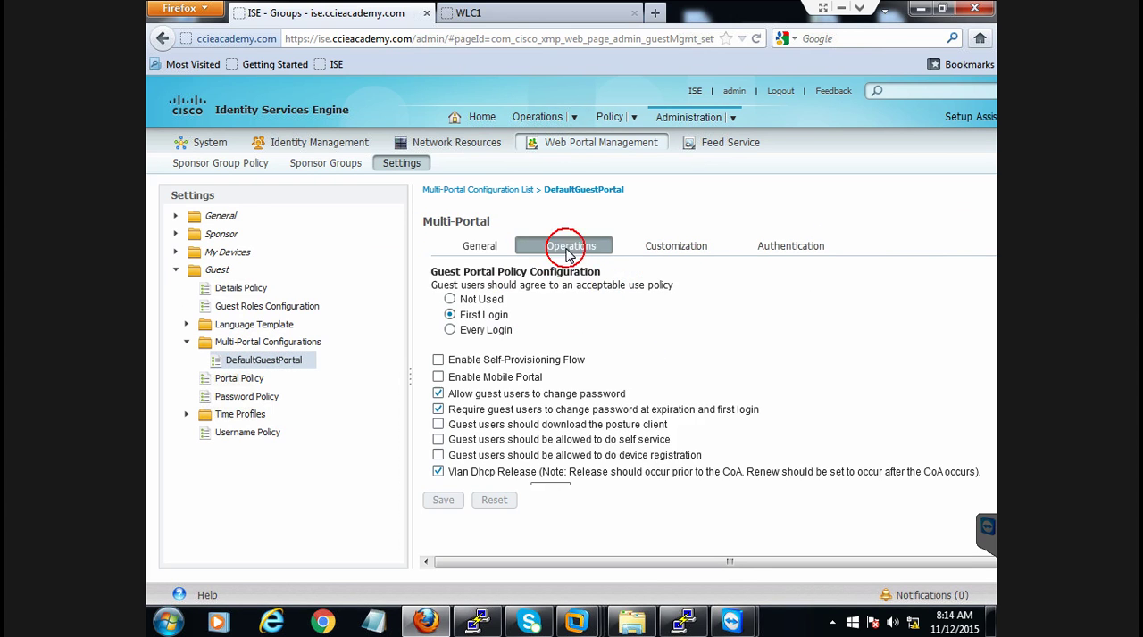
pyautogui.click(450, 329)
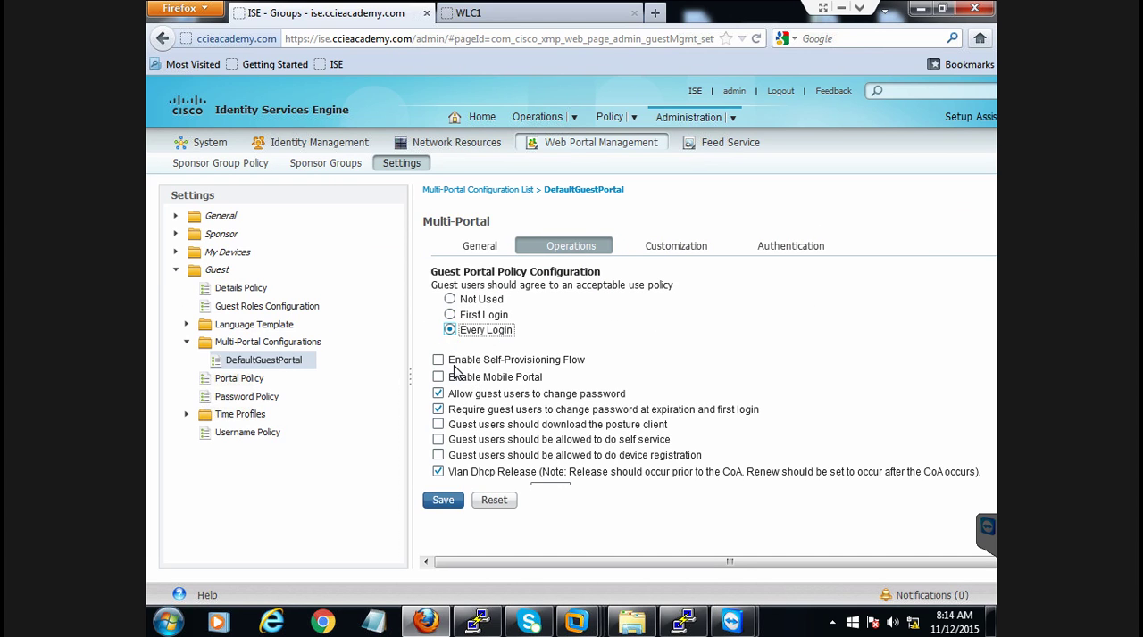
pyautogui.click(437, 360)
pyautogui.click(437, 377)
pyautogui.click(438, 394)
pyautogui.click(437, 408)
pyautogui.click(437, 473)
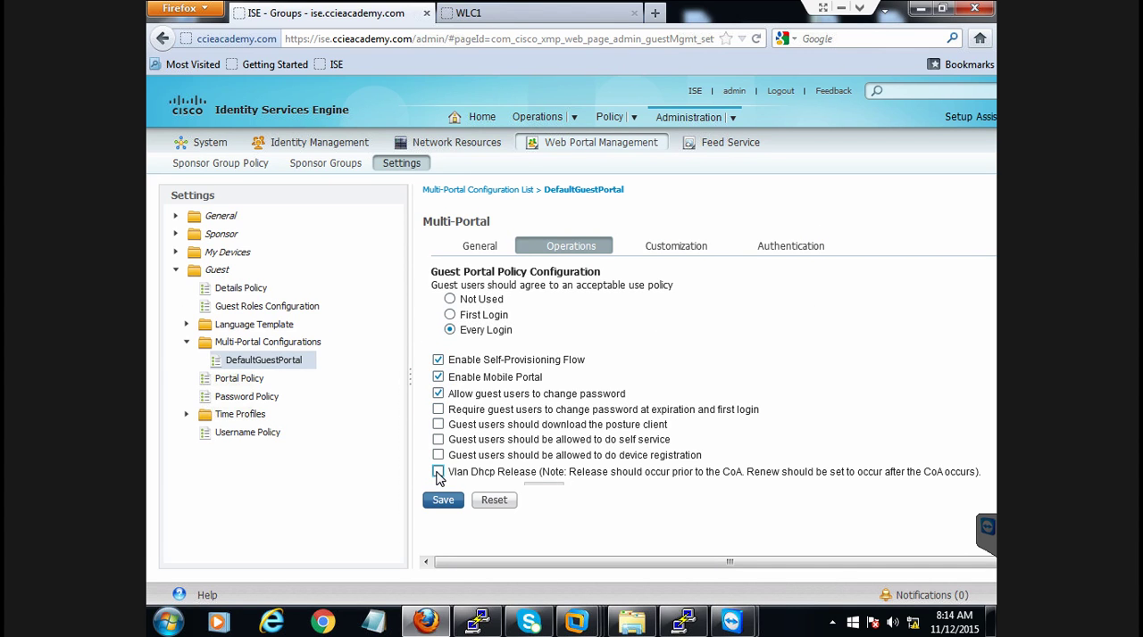
pyautogui.click(439, 359)
pyautogui.click(439, 377)
pyautogui.click(438, 408)
pyautogui.click(437, 472)
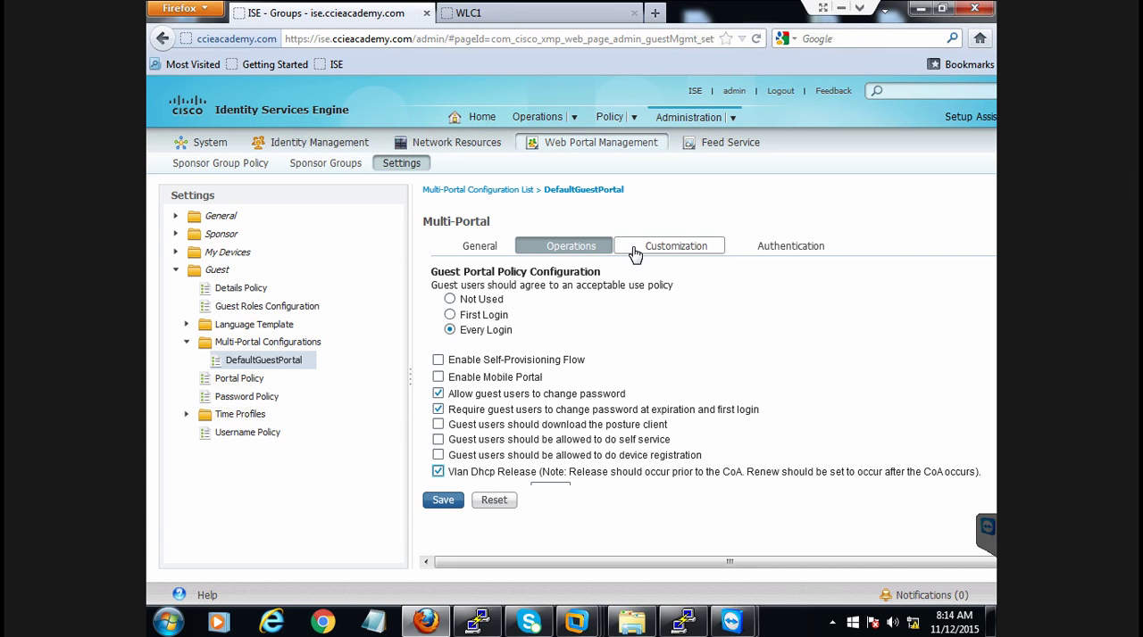
# Review DefaultGuestPortal's customization settings and its authentication identity store sequence, and save the portal configuration
pyautogui.click(668, 250)
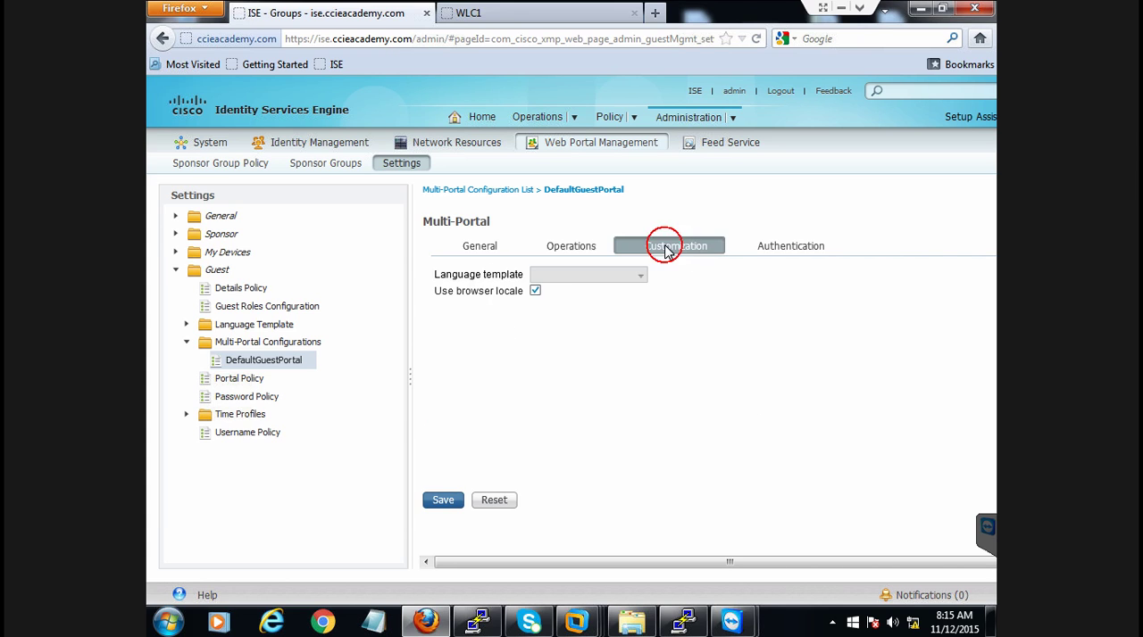
pyautogui.click(792, 247)
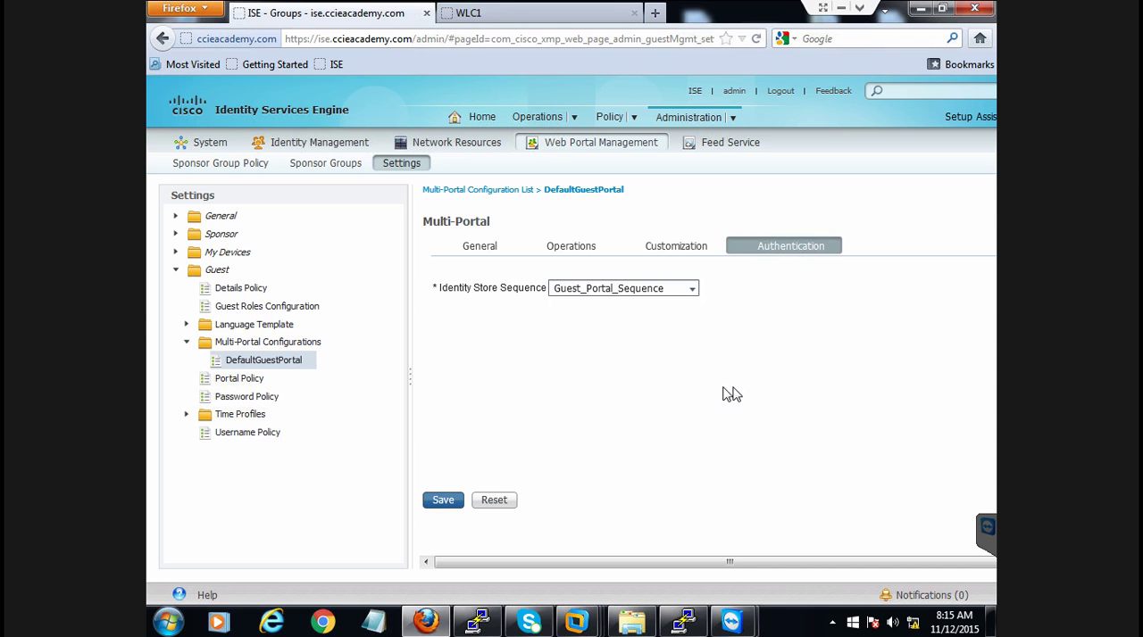
pyautogui.moveTo(554, 289); pyautogui.dragTo(660, 288)
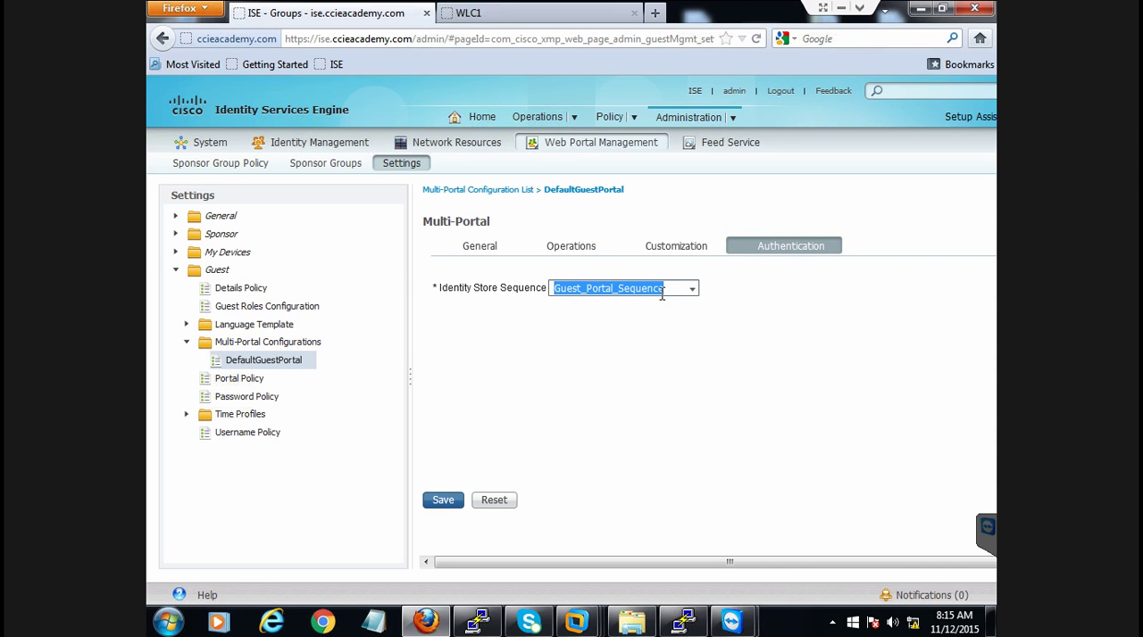
pyautogui.click(439, 505)
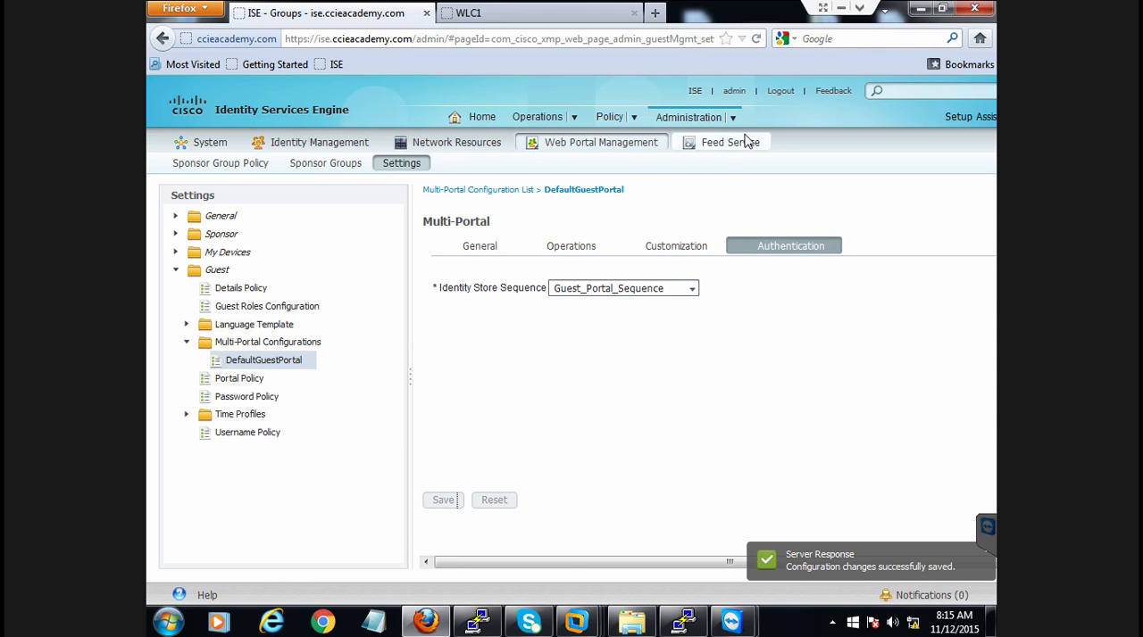
# Open Guest_Portal_Sequence from the identity source sequences and add AD1 to the selected stores in its authentication search list
pyautogui.moveTo(717, 125)
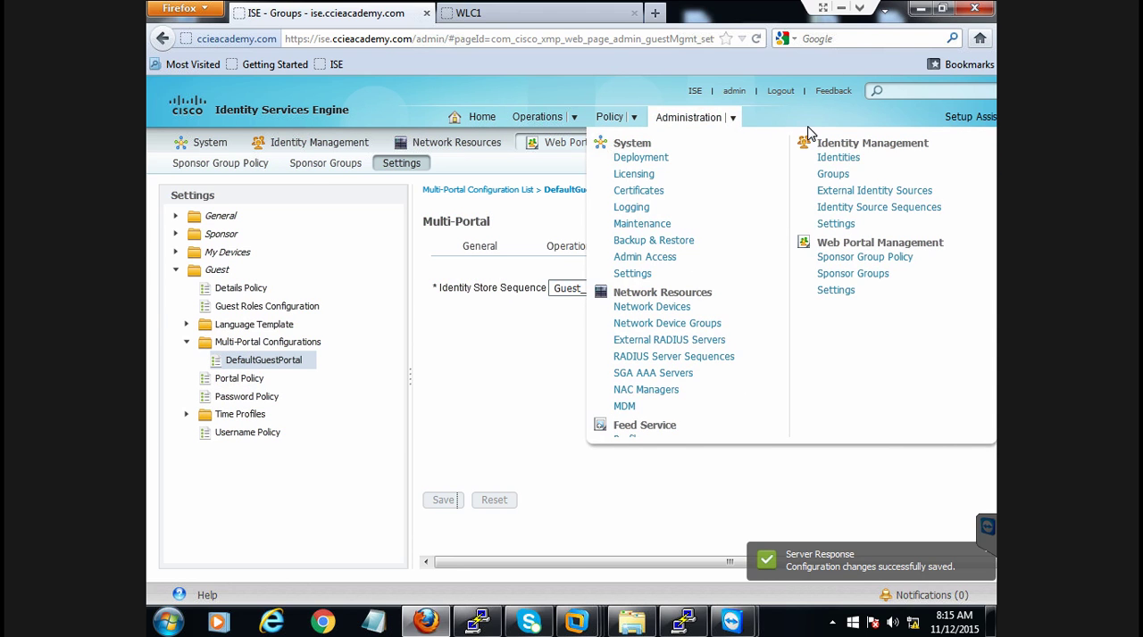
pyautogui.click(833, 214)
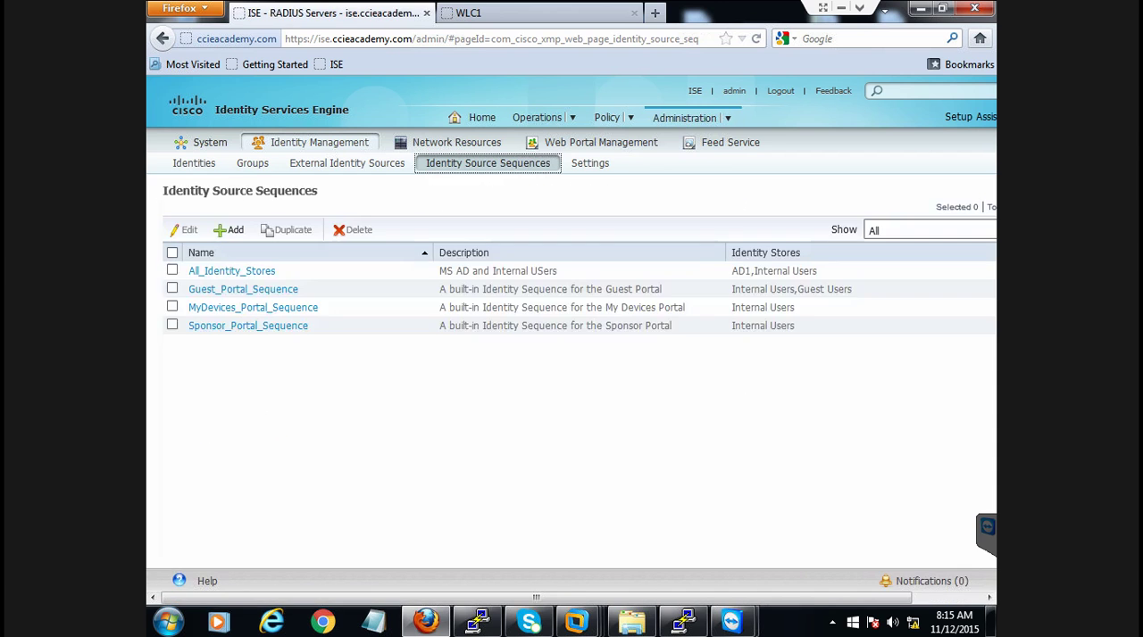
pyautogui.click(232, 293)
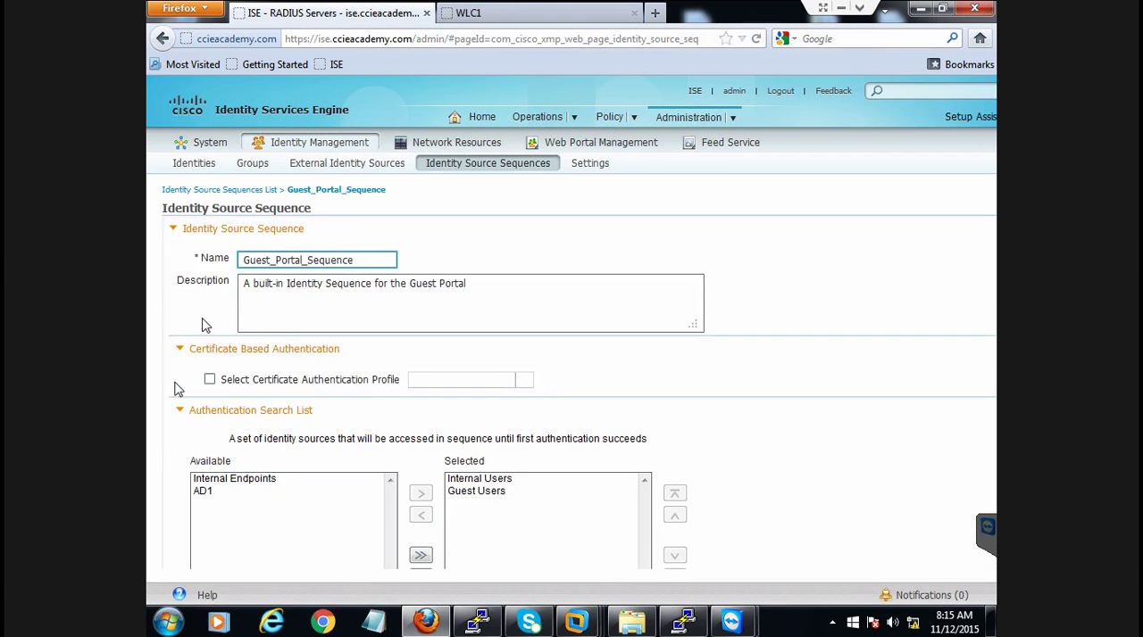
pyautogui.click(481, 482)
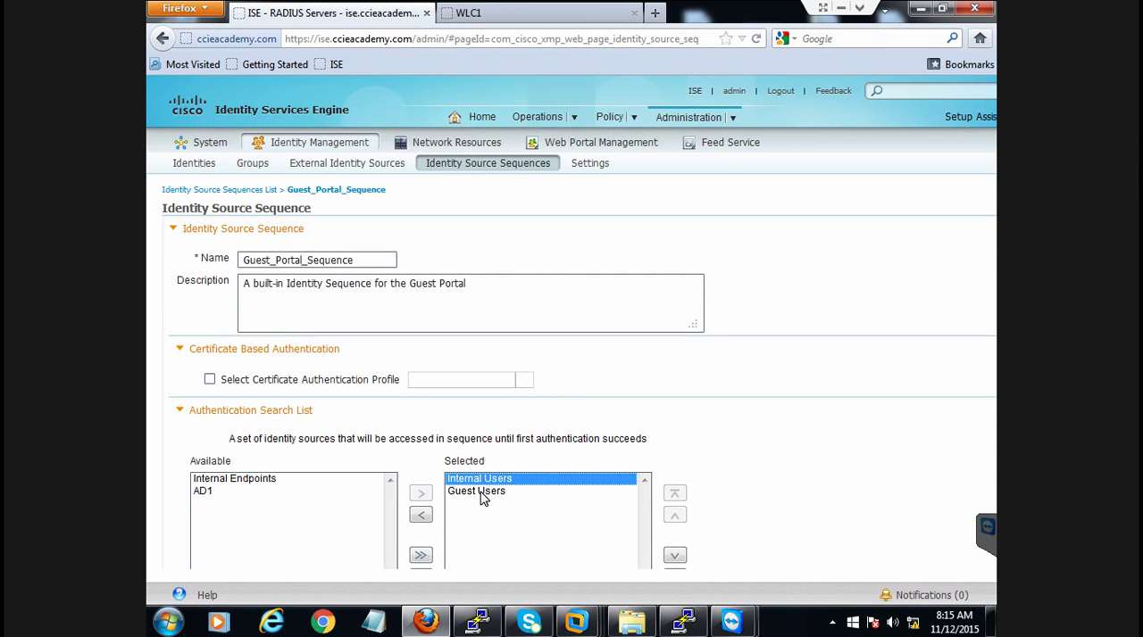
pyautogui.click(481, 496)
pyautogui.click(198, 492)
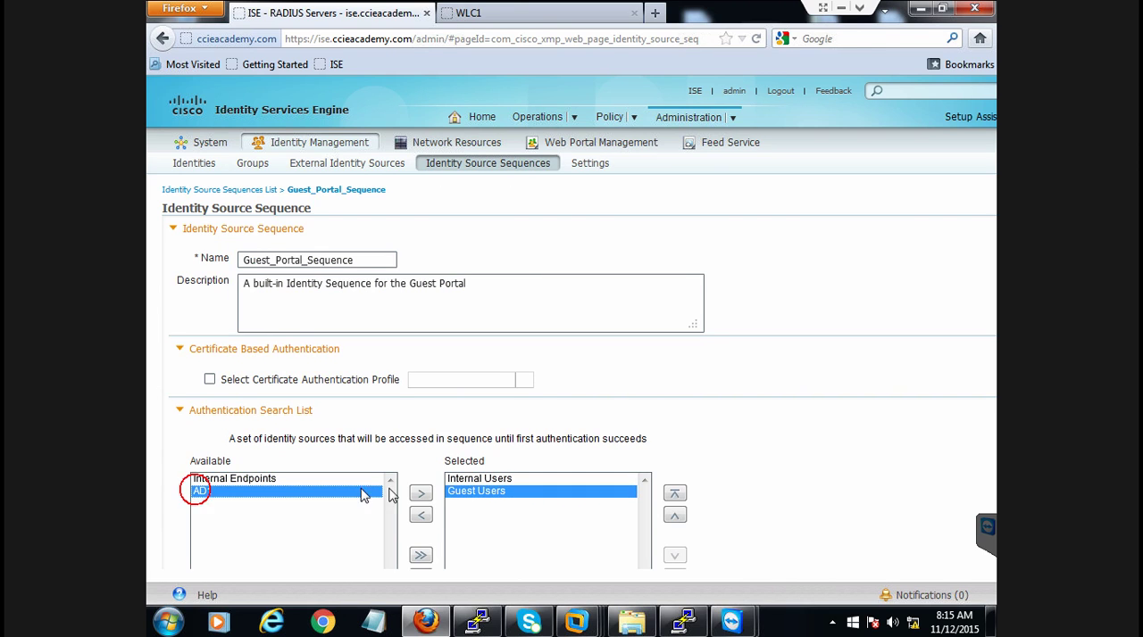
pyautogui.click(420, 493)
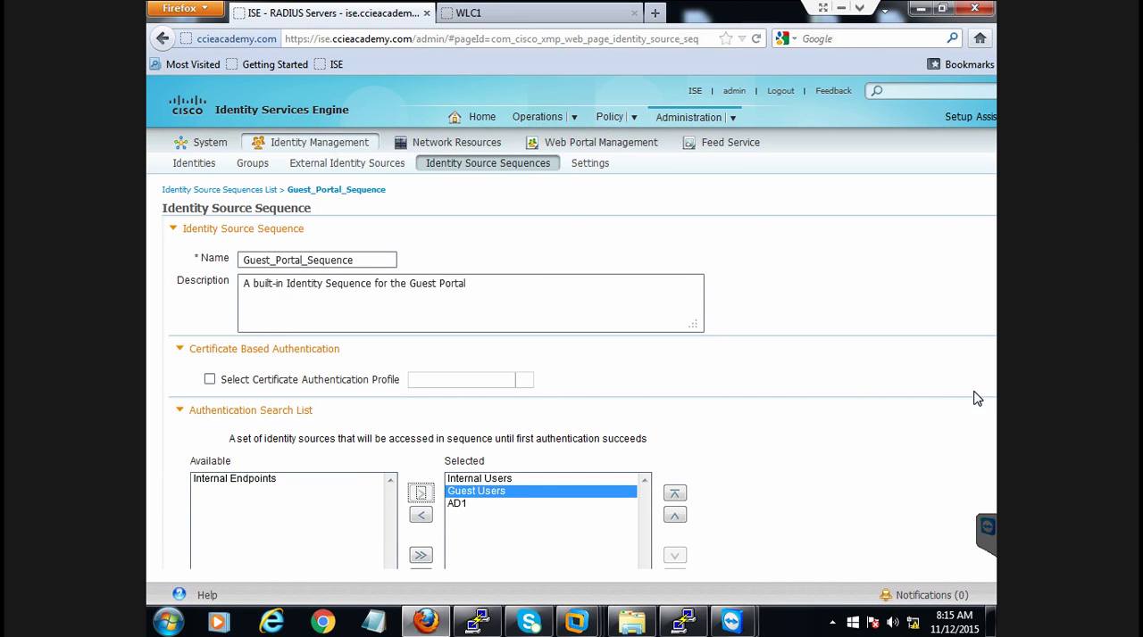
# Review the advanced search list option for proceeding to the next store and save Guest_Portal_Sequence
pyautogui.click(809, 451)
pyautogui.scroll(-3, 810, 455)
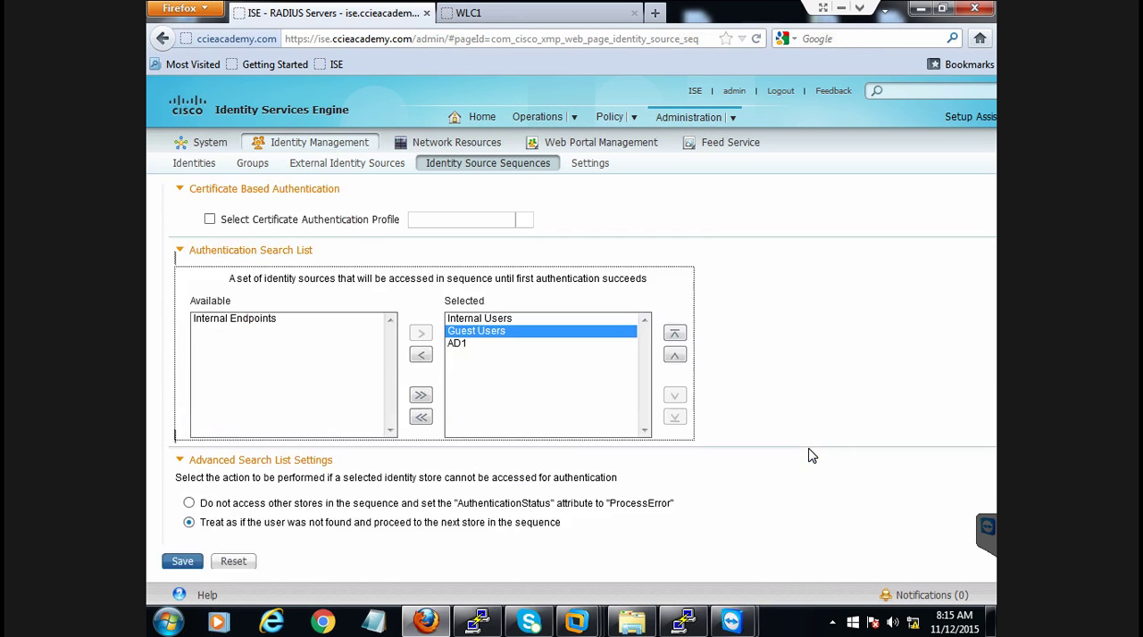
pyautogui.moveTo(205, 524); pyautogui.dragTo(354, 523)
pyautogui.click(322, 524)
pyautogui.moveTo(433, 524); pyautogui.dragTo(486, 523)
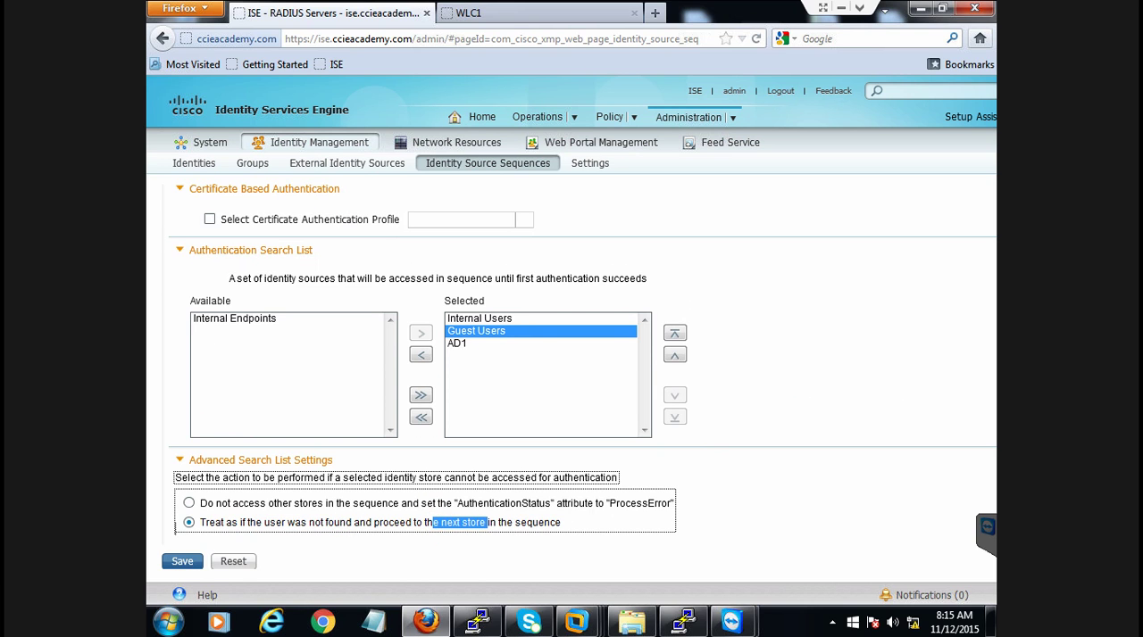
pyautogui.click(179, 563)
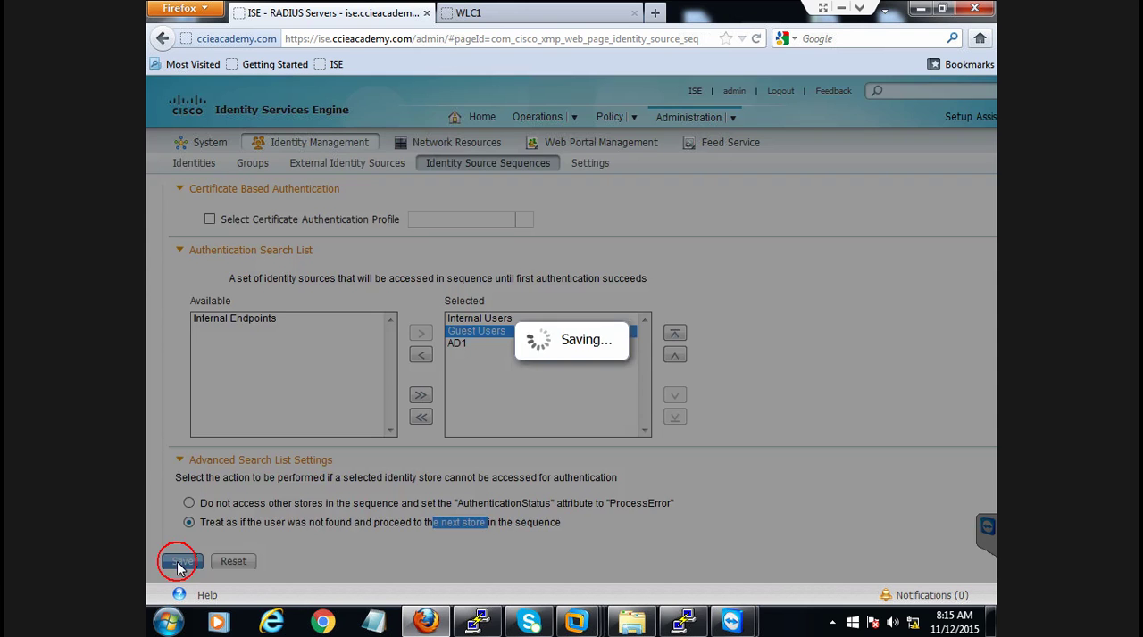
pyautogui.click(498, 568)
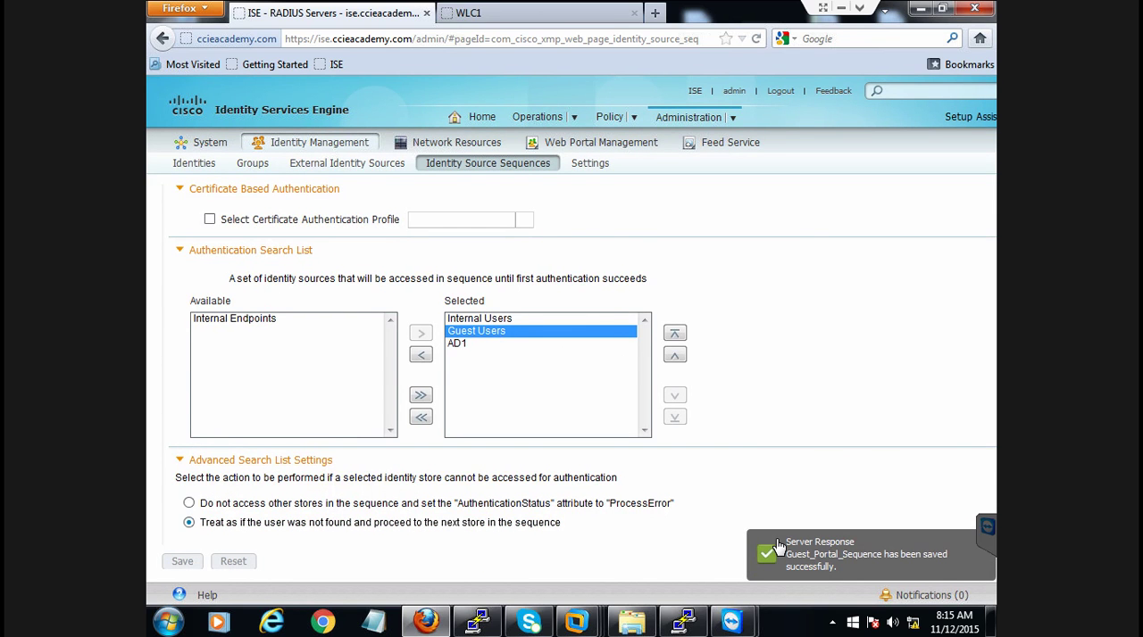
# Bring up the network connections on the remote desktop and switch to the SW6 PuTTY session
pyautogui.moveTo(743, 629)
pyautogui.click(770, 574)
pyautogui.click(584, 382)
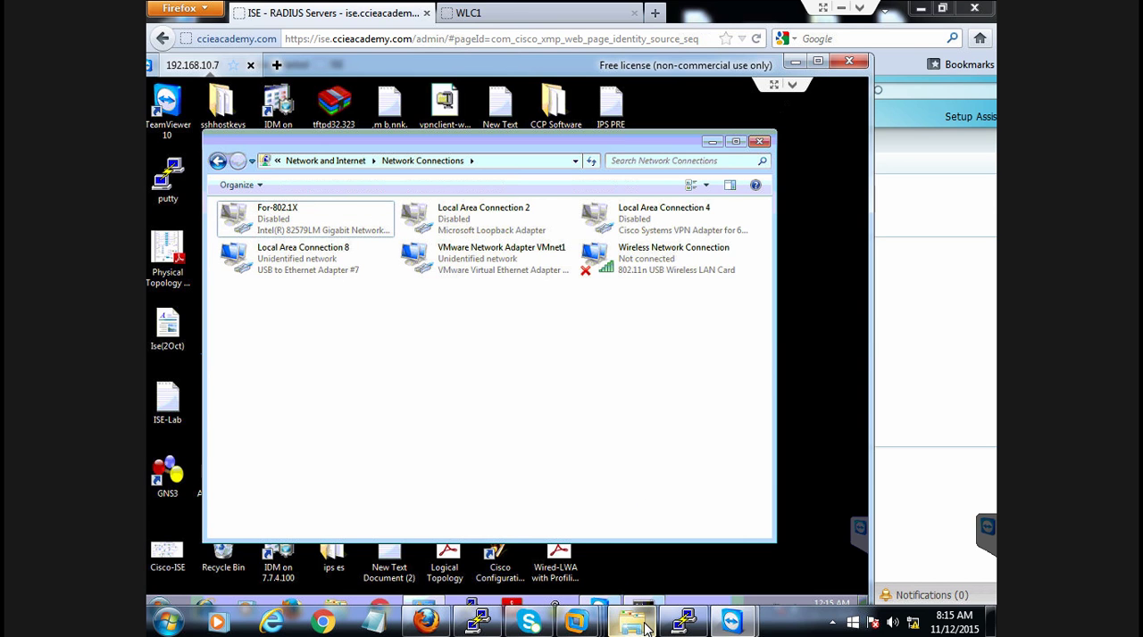
pyautogui.click(685, 622)
pyautogui.press('Return')
pyautogui.press('Return')
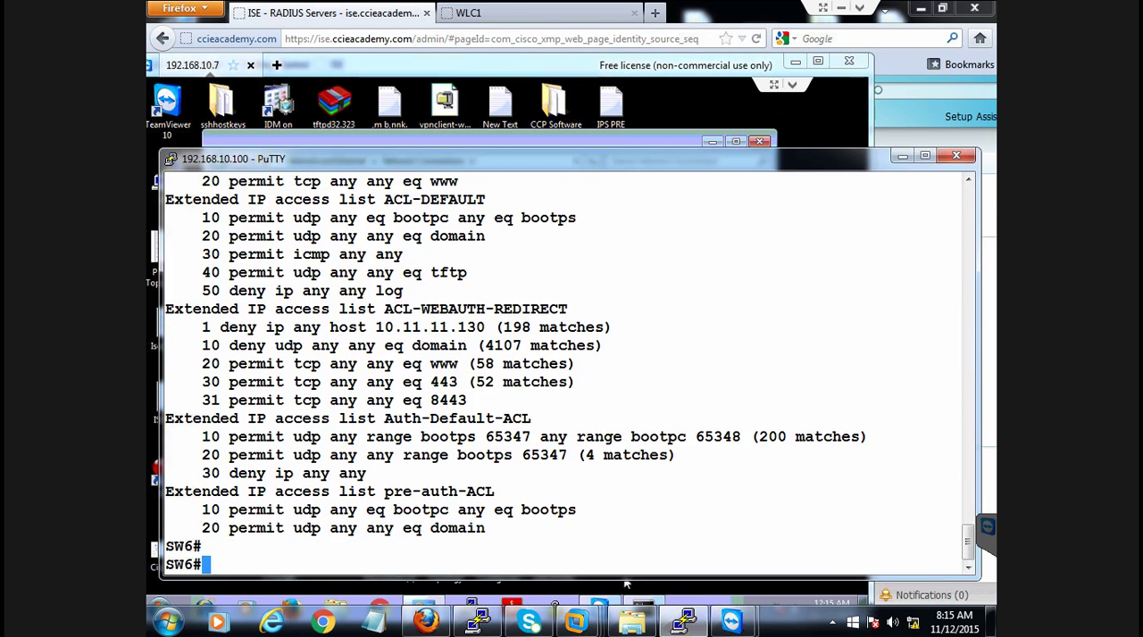
# Enter configuration mode on SW6 and shut down interface G1/0/21
pyautogui.write('cof')
pyautogui.press('BackSpace')
pyautogui.write('nf t')
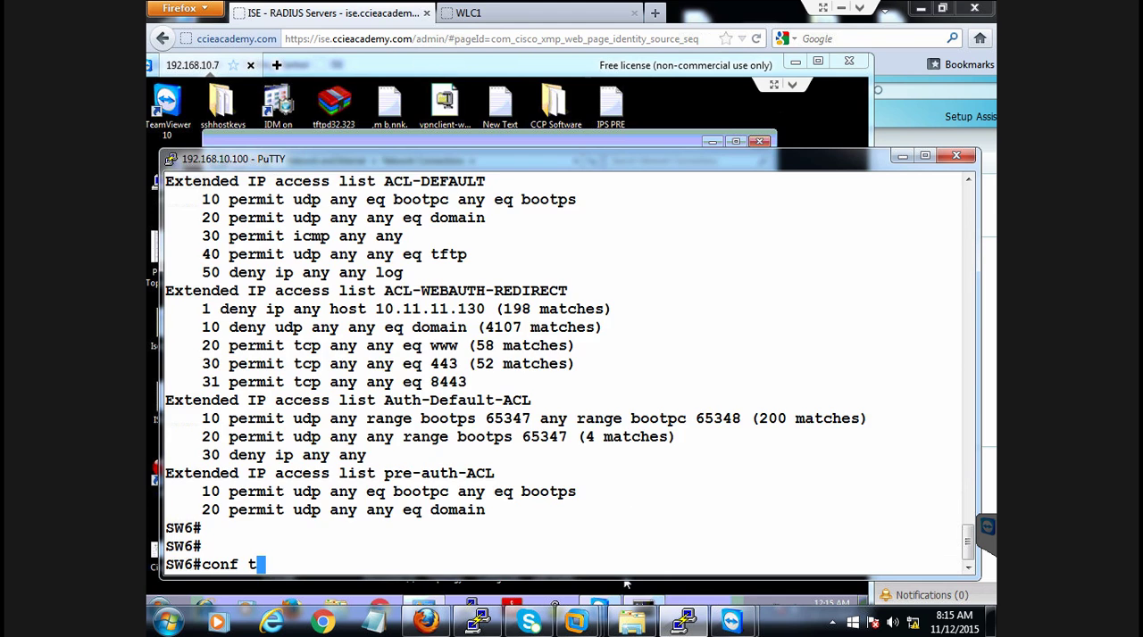
pyautogui.press('Return')
pyautogui.press('Return')
pyautogui.write('int G1/0/21')
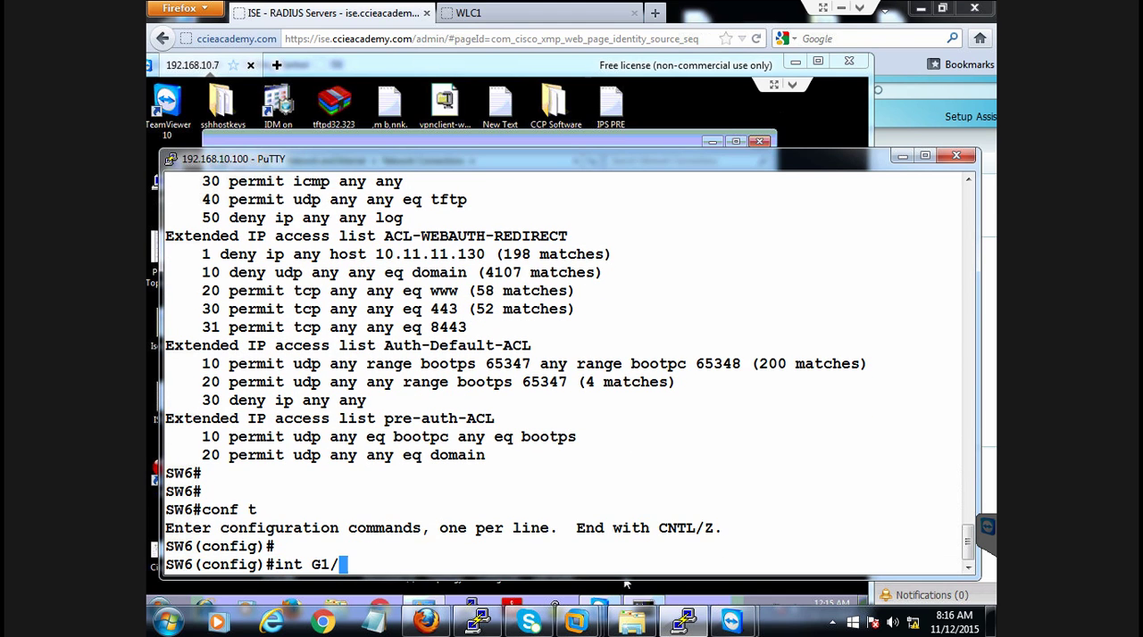
pyautogui.press('Return')
pyautogui.press('Return')
pyautogui.write('shu')
pyautogui.press('Tab')
pyautogui.press('Return')
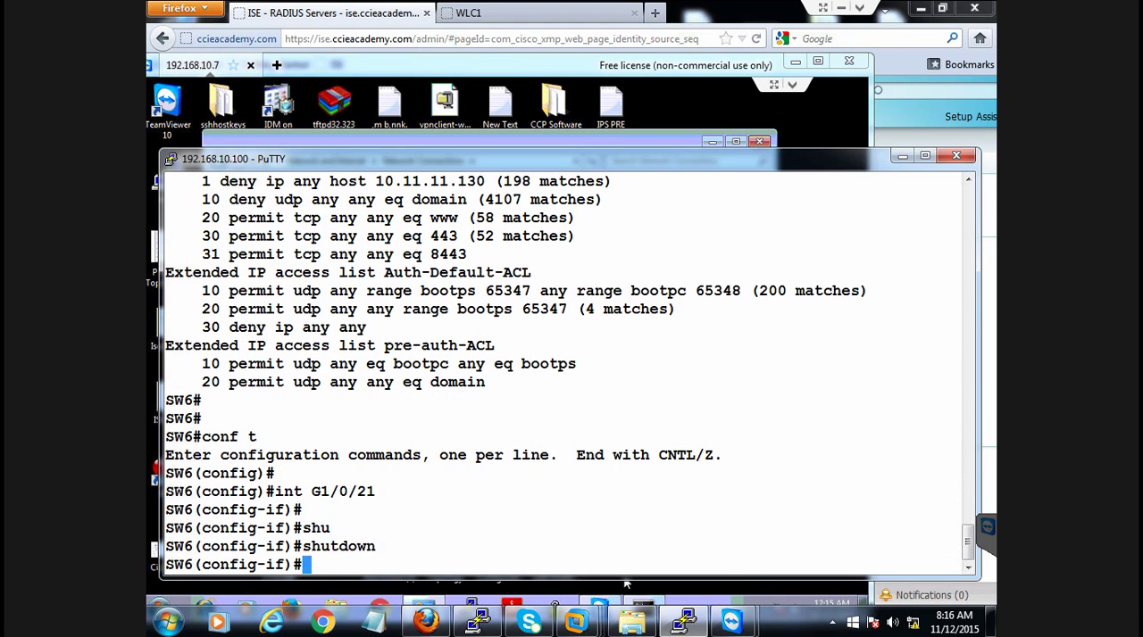
# Switch to the remote desktop's network connections, enable the For-802.1X adapter and open its properties
pyautogui.click(383, 144)
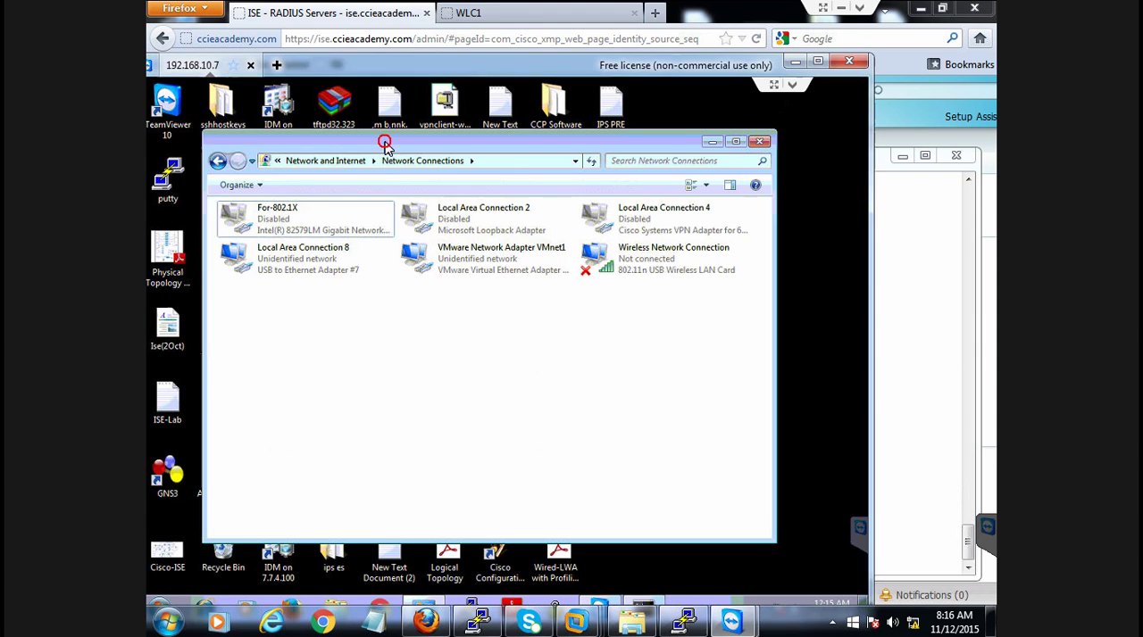
pyautogui.doubleClick(302, 218)
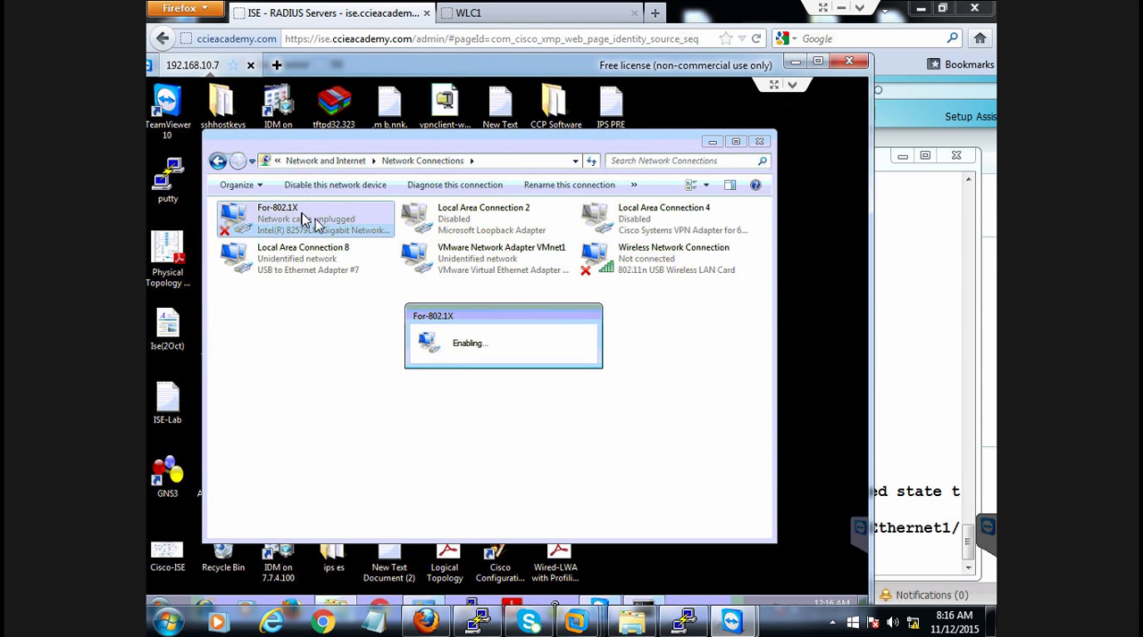
pyautogui.doubleClick(332, 223)
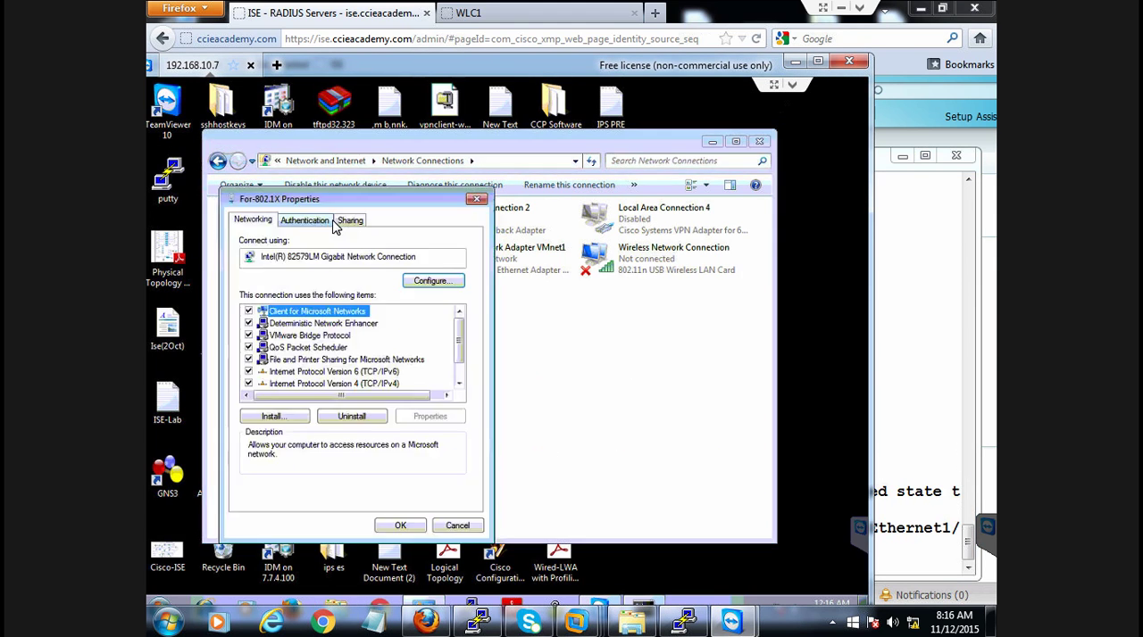
# Check the For-802.1X adapter's IEEE 802.1X authentication option and IPv4 address settings, and close its properties
pyautogui.click(305, 220)
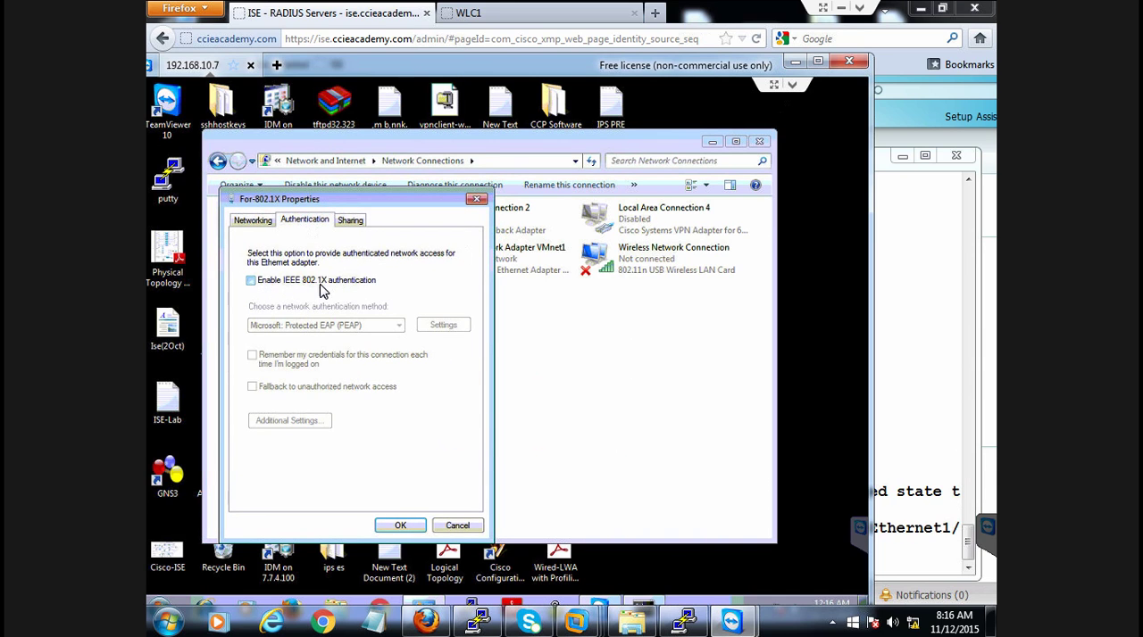
pyautogui.click(253, 221)
pyautogui.doubleClick(377, 385)
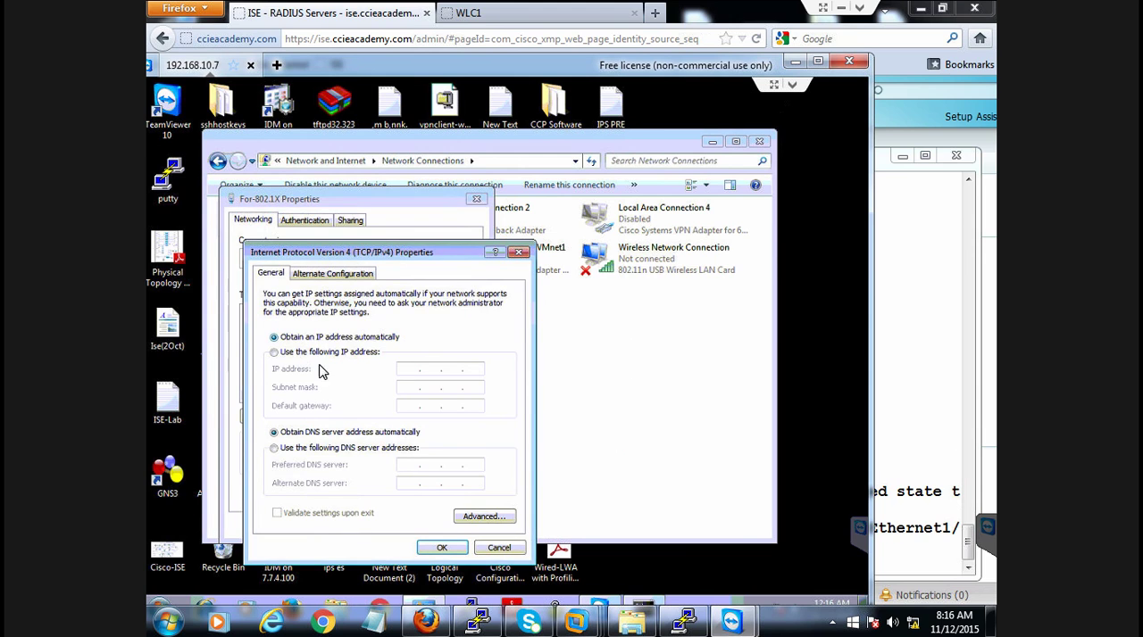
pyautogui.click(444, 548)
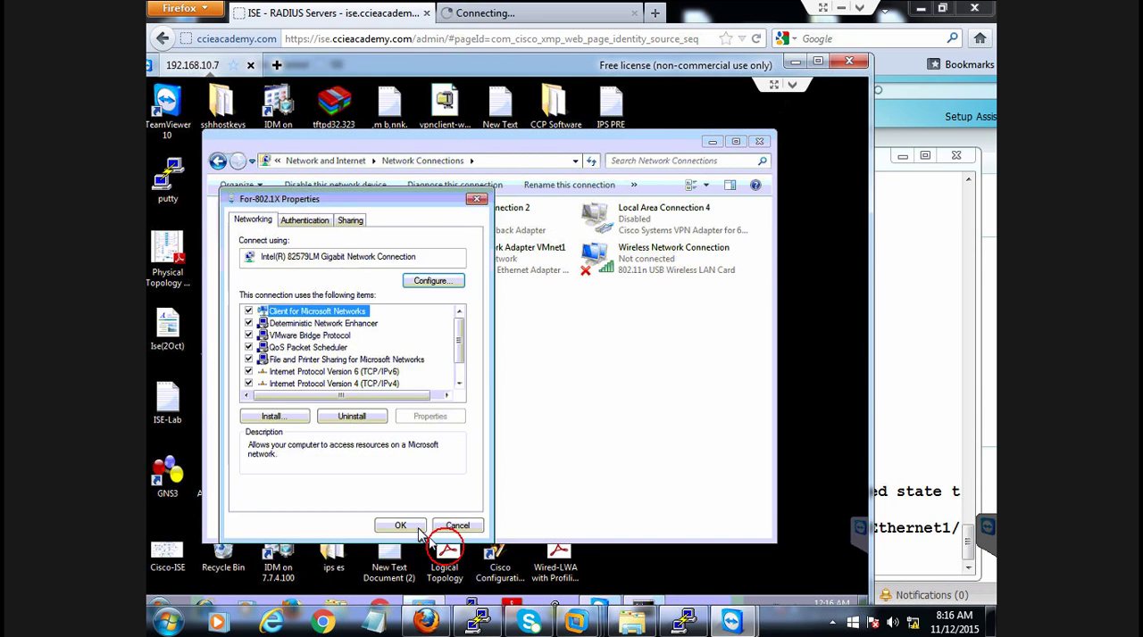
pyautogui.click(416, 527)
pyautogui.click(632, 390)
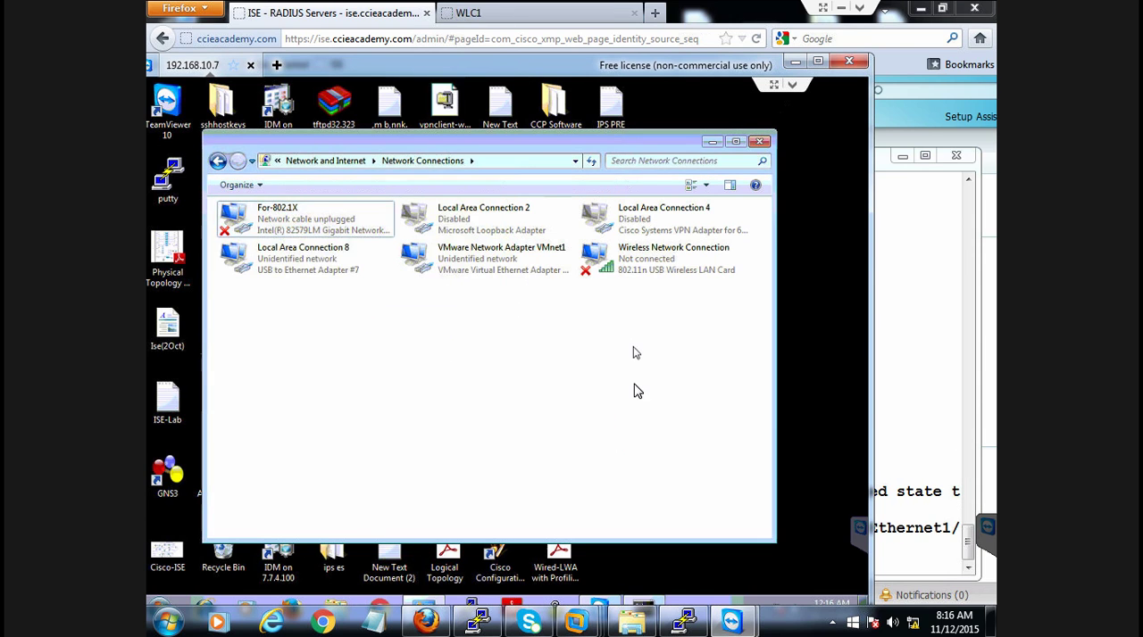
# Switch to the SW6 PuTTY session and try "sh run int g1/0/21" from interface configuration mode
pyautogui.click(685, 621)
pyautogui.click(481, 443)
pyautogui.press('Return')
pyautogui.press('Return')
pyautogui.press('Return')
pyautogui.press('Return')
pyautogui.press('Return')
pyautogui.write('sh')
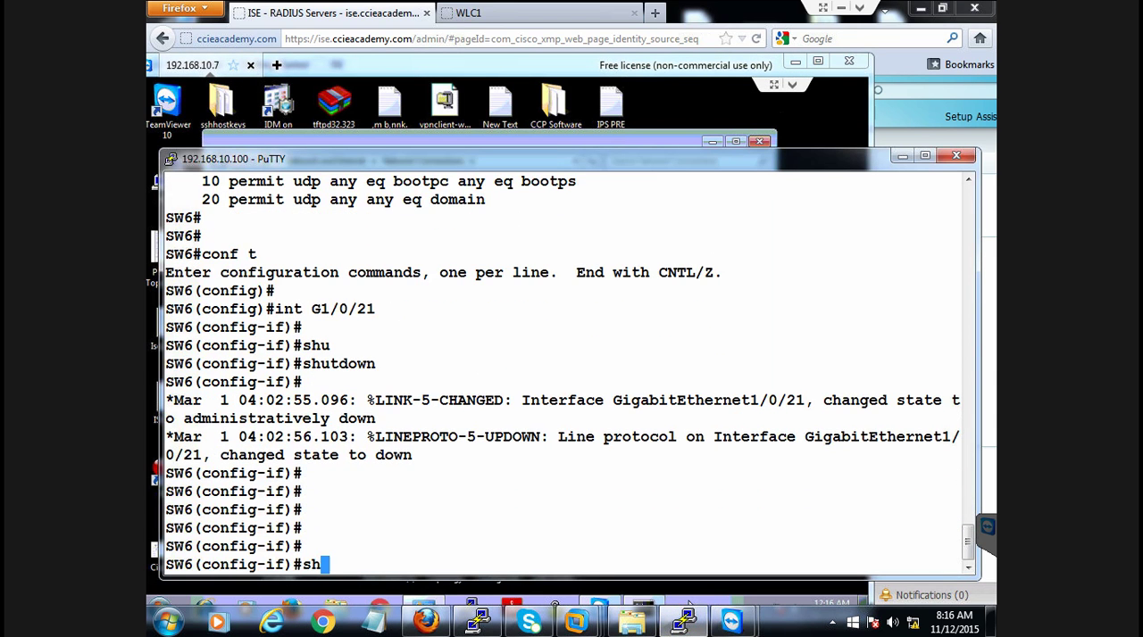
pyautogui.write(' run int ')
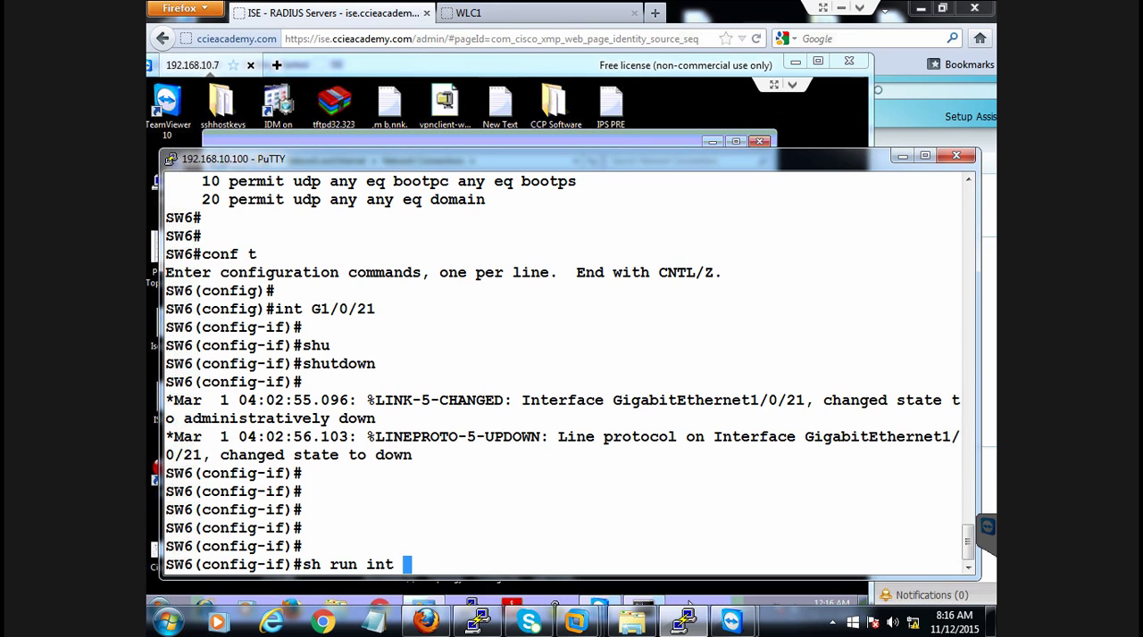
pyautogui.write('g1/0/21')
pyautogui.press('Return')
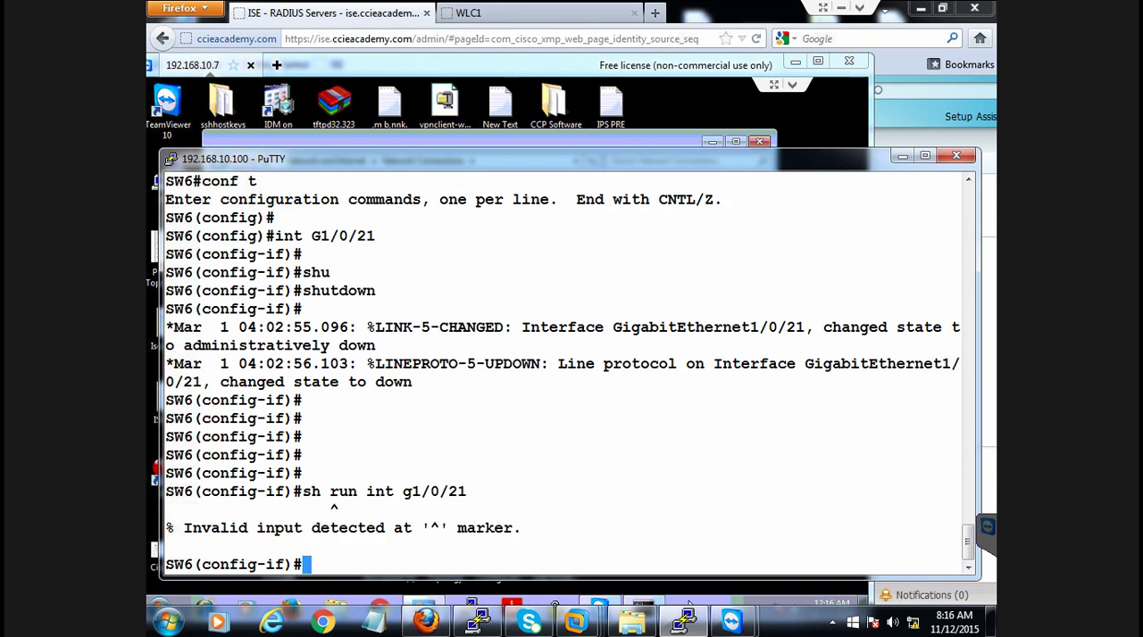
# Rerun the running-configuration command for interface g1/0/21 with the do prefix
pyautogui.press('Up')
pyautogui.hotkey('ctrl', 'a')
pyautogui.write('do')
pyautogui.press('Return')
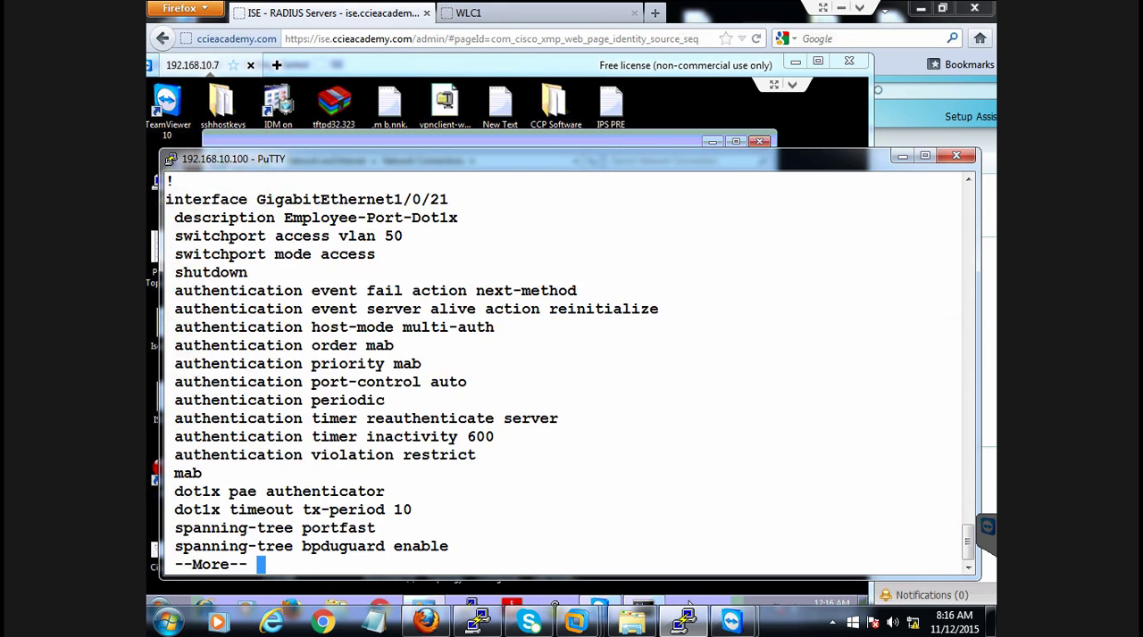
# Review the authentication order and priority lines of interface G1/0/21 and page to the end of its configuration
pyautogui.moveTo(359, 345); pyautogui.dragTo(415, 360)
pyautogui.click(416, 362)
pyautogui.moveTo(265, 345); pyautogui.dragTo(420, 354)
pyautogui.click(366, 345)
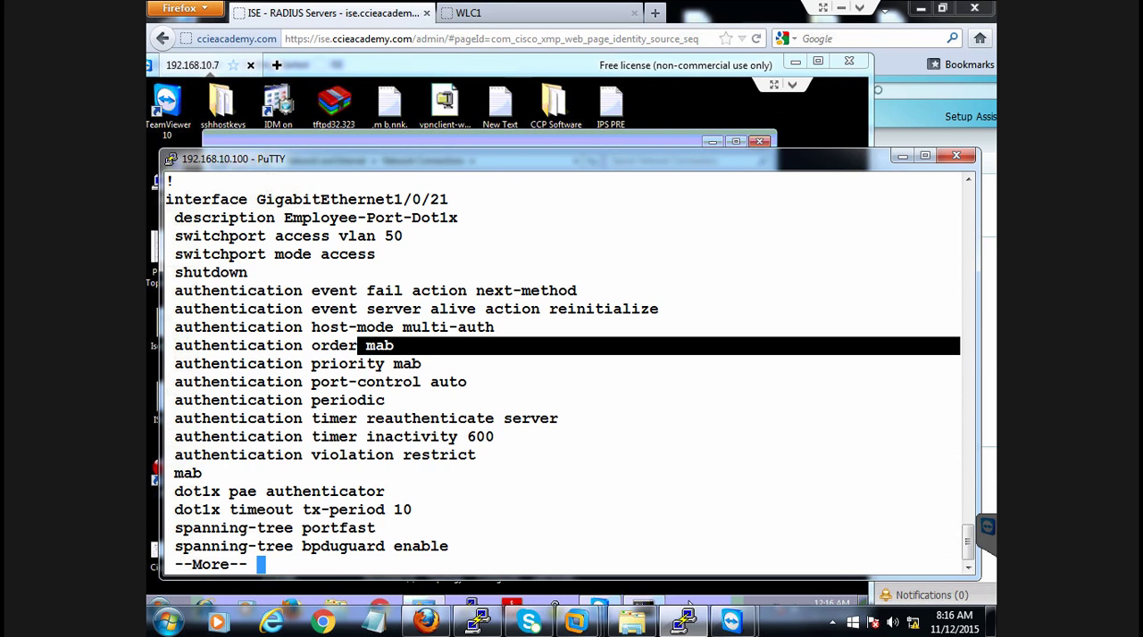
pyautogui.click(431, 354)
pyautogui.moveTo(275, 363); pyautogui.dragTo(375, 364)
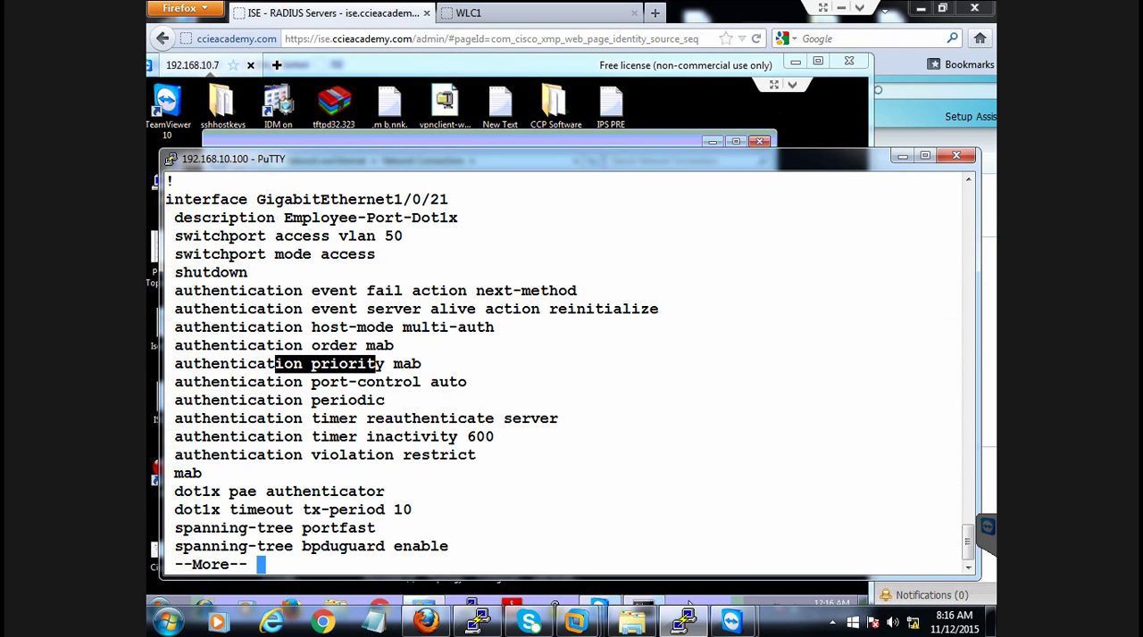
pyautogui.click(473, 449)
pyautogui.press('space')
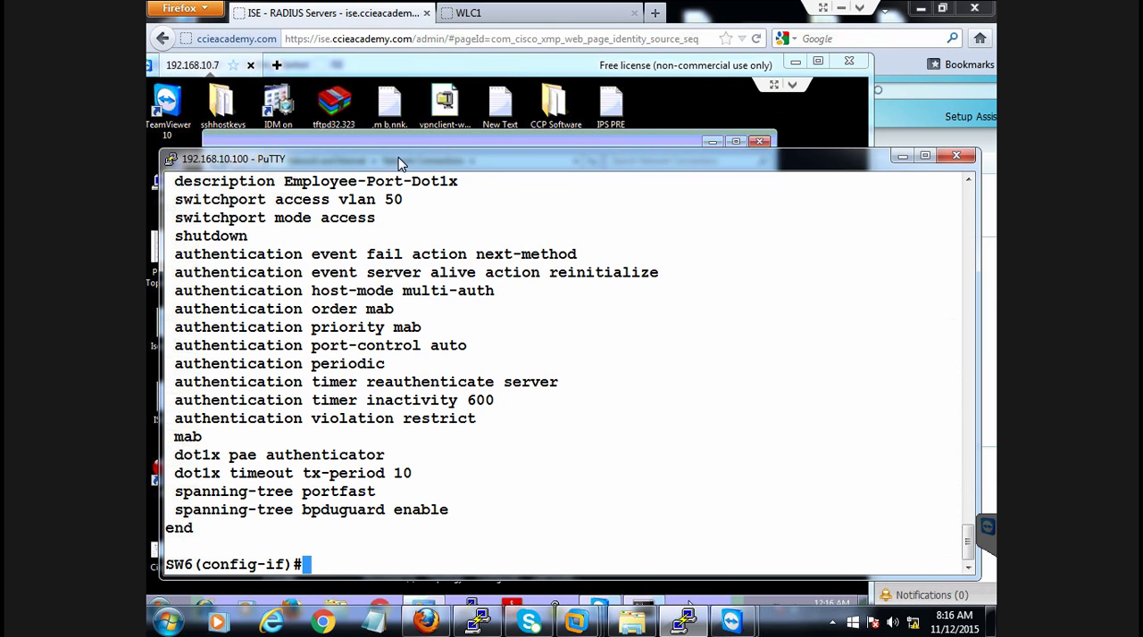
# Bring interface G1/0/21 back up with "no shu" and exit configuration mode
pyautogui.moveTo(399, 149); pyautogui.dragTo(399, 86)
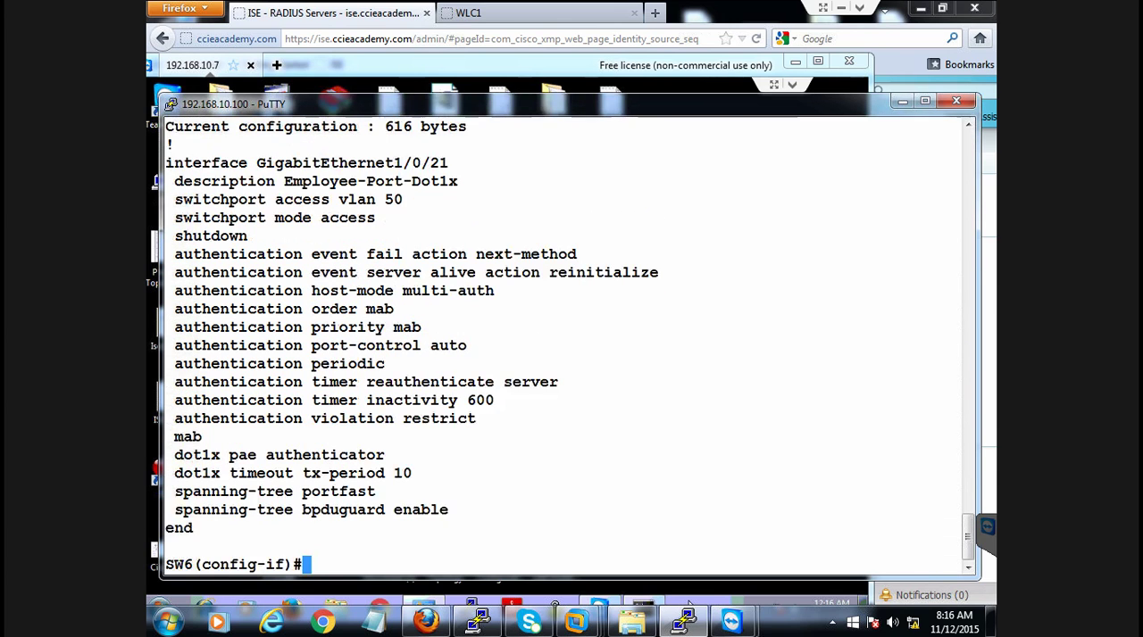
pyautogui.write('no shu')
pyautogui.press('Return')
pyautogui.write('end')
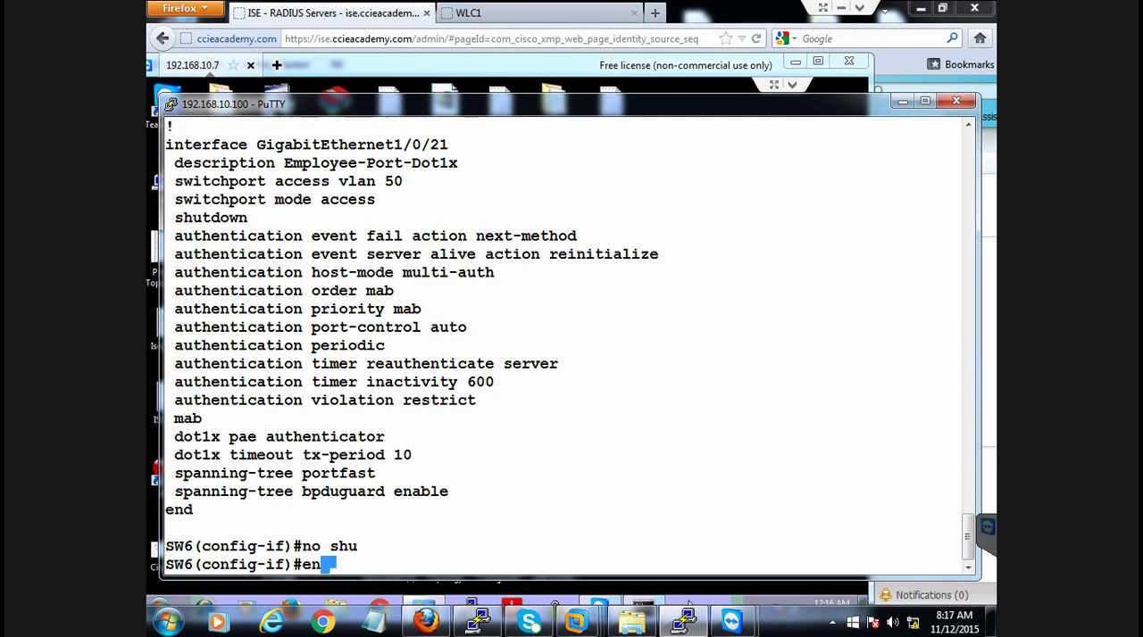
pyautogui.press('Return')
pyautogui.press('Return')
pyautogui.press('Return')
# Examine the SW6 log messages on MAB authentication, the policy request, the default ACL and the pre-webauth ACL download
pyautogui.moveTo(276, 104); pyautogui.dragTo(274, 80)
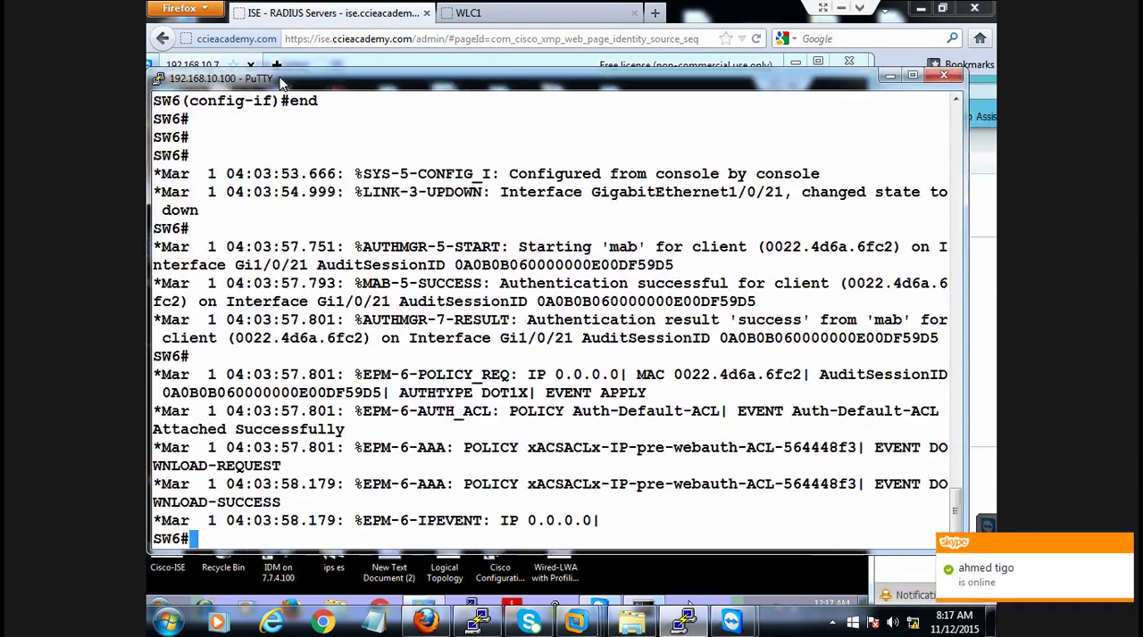
pyautogui.click(1122, 547)
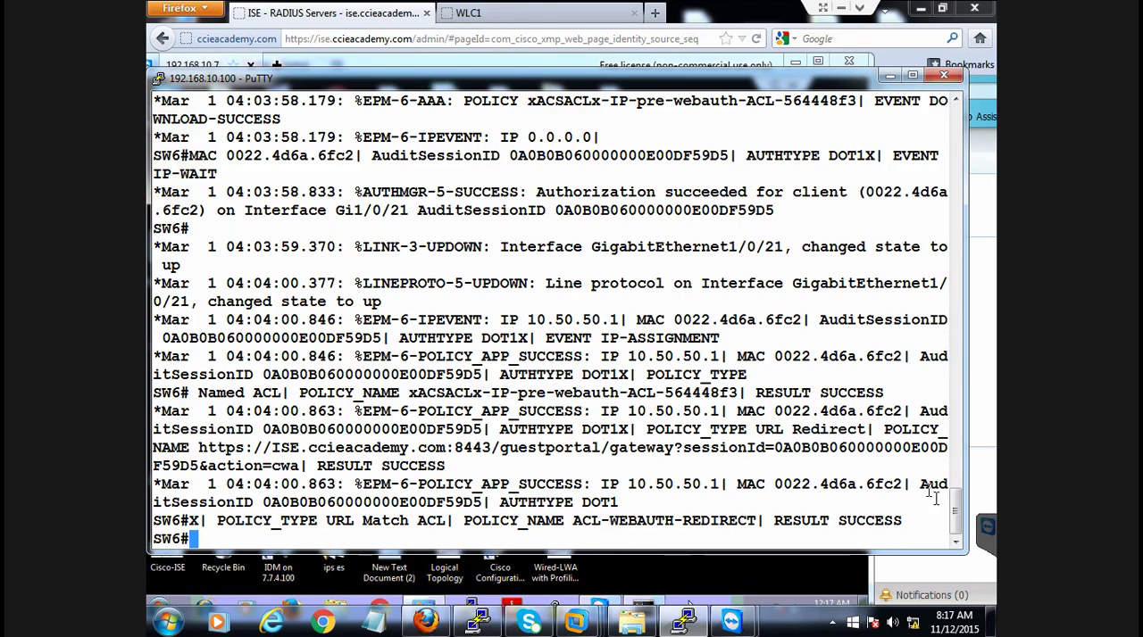
pyautogui.moveTo(955, 511); pyautogui.dragTo(956, 474)
pyautogui.moveTo(401, 307); pyautogui.dragTo(738, 304)
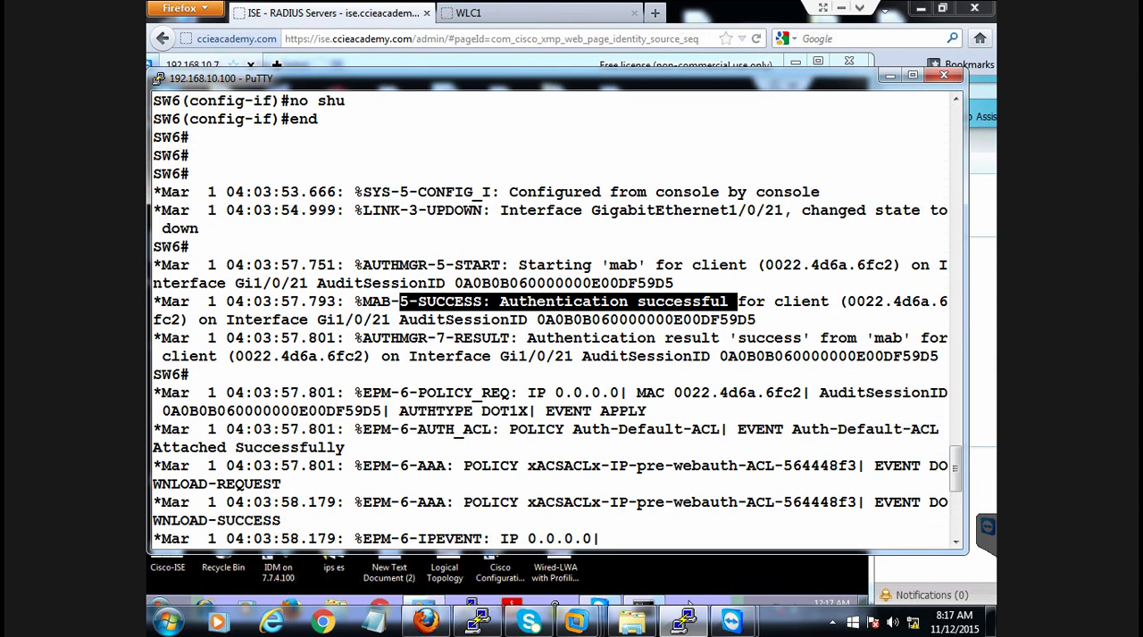
pyautogui.moveTo(509, 392); pyautogui.dragTo(620, 394)
pyautogui.click(632, 421)
pyautogui.moveTo(589, 429); pyautogui.dragTo(750, 448)
pyautogui.click(687, 449)
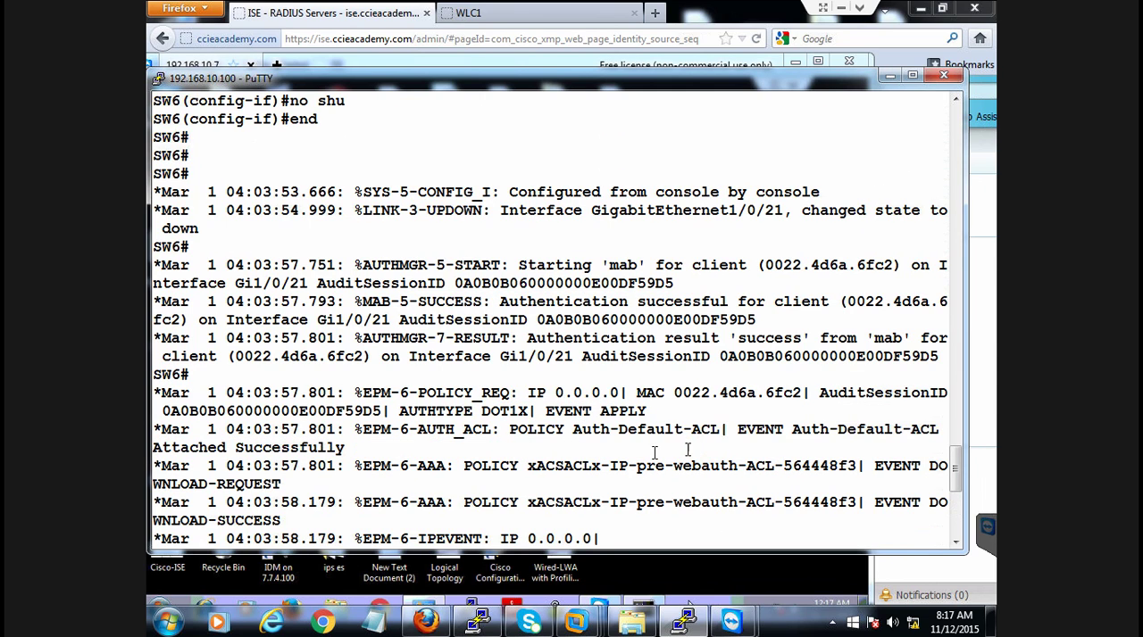
pyautogui.moveTo(637, 468); pyautogui.dragTo(729, 467)
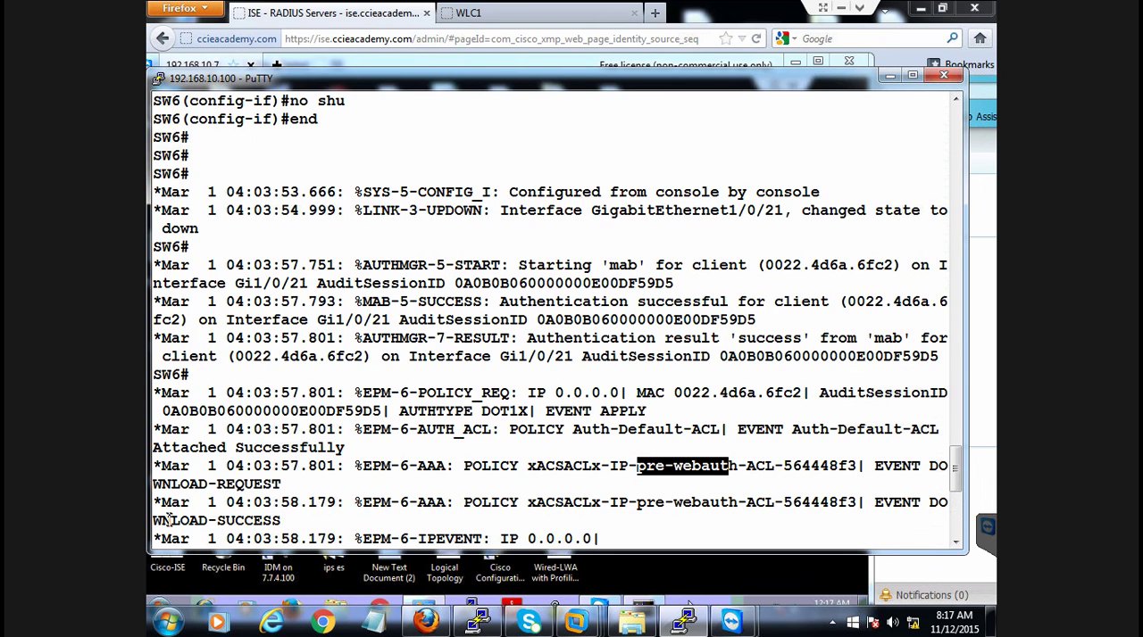
pyautogui.moveTo(166, 520); pyautogui.dragTo(893, 522)
pyautogui.click(776, 523)
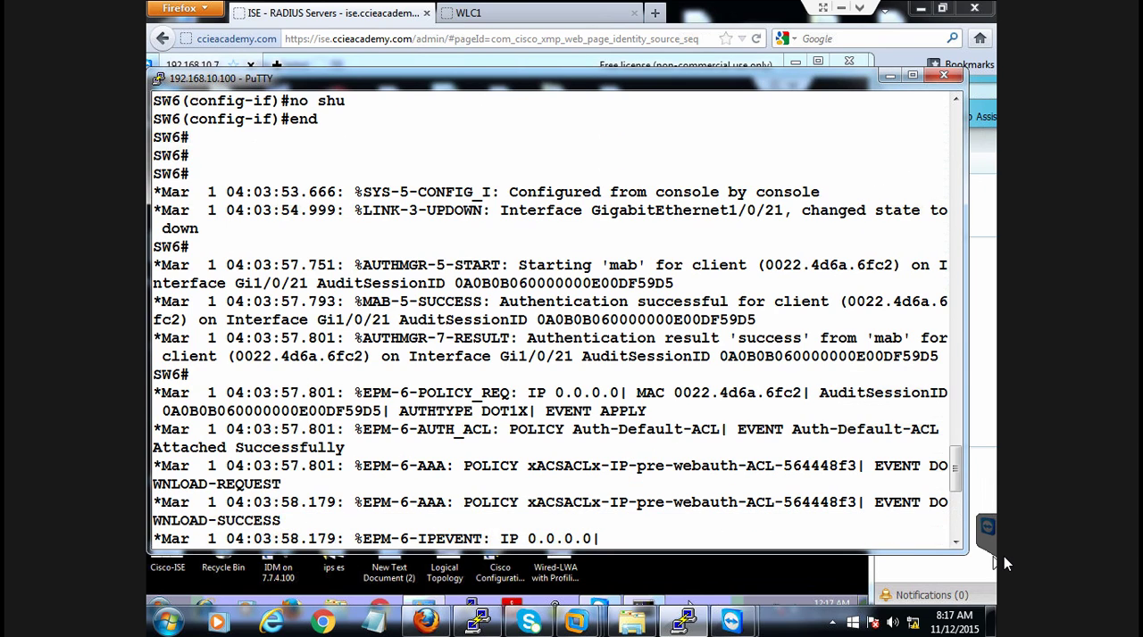
# Examine the IP assignment event for the client on G1/0/21 and continue to the end of the log
pyautogui.click(955, 542)
pyautogui.click(955, 541)
pyautogui.click(955, 542)
pyautogui.click(955, 541)
pyautogui.moveTo(956, 542); pyautogui.dragTo(955, 542)
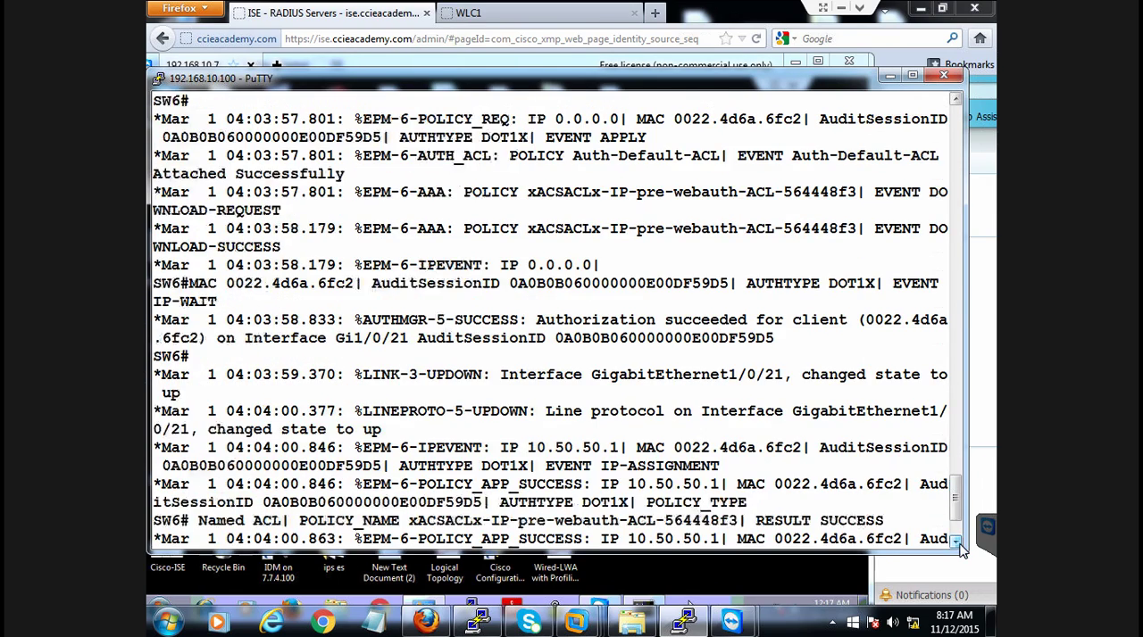
pyautogui.click(956, 543)
pyautogui.moveTo(434, 430); pyautogui.dragTo(720, 448)
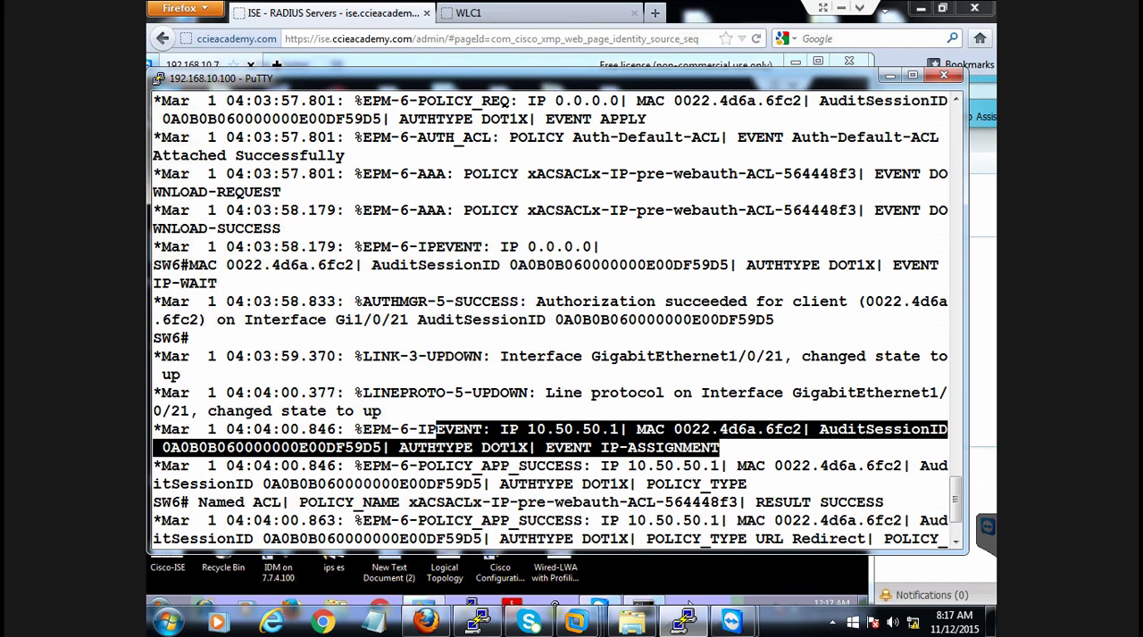
pyautogui.click(956, 543)
pyautogui.click(956, 542)
pyautogui.click(956, 543)
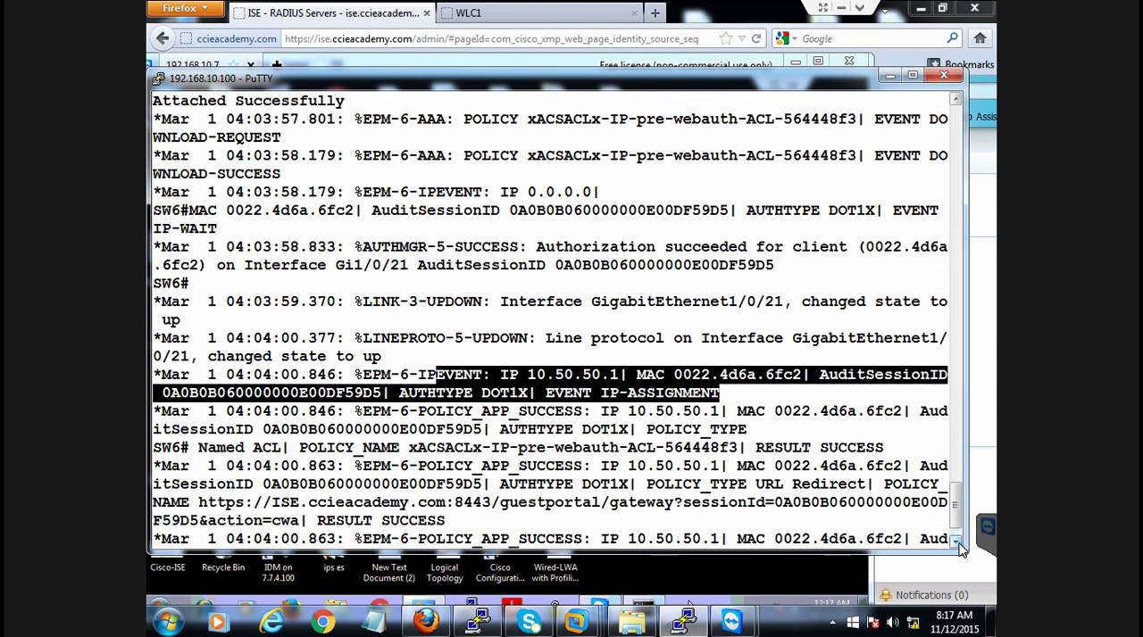
pyautogui.click(956, 543)
pyautogui.click(956, 543)
pyautogui.click(956, 542)
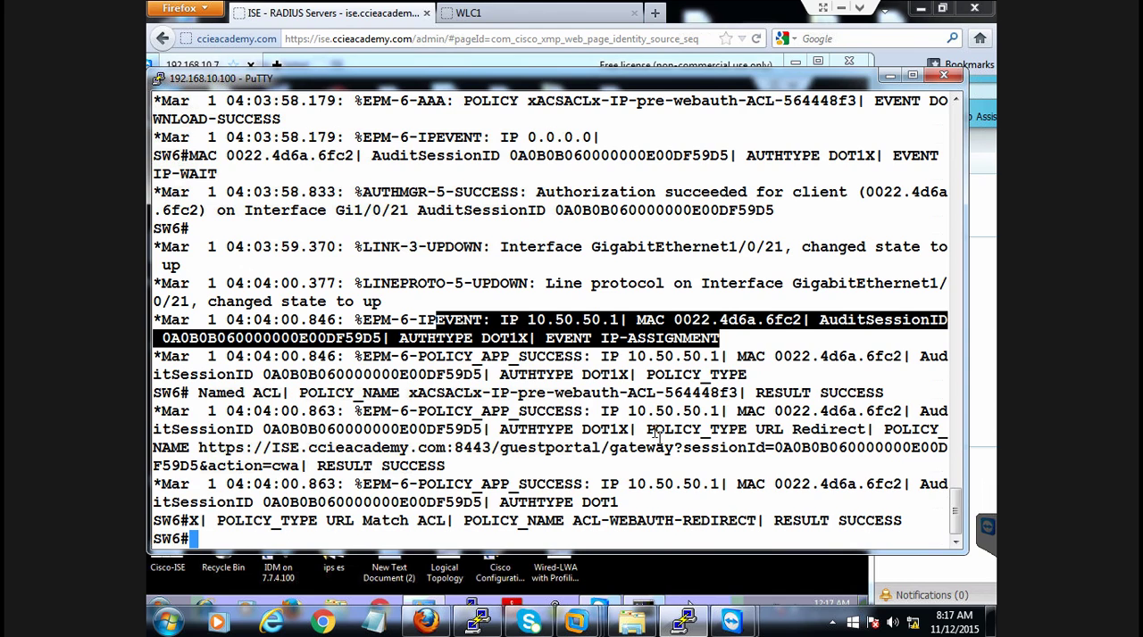
# Examine the URL Redirect policy, its guest portal address and the redirect ACL name in the log
pyautogui.moveTo(750, 430); pyautogui.dragTo(864, 429)
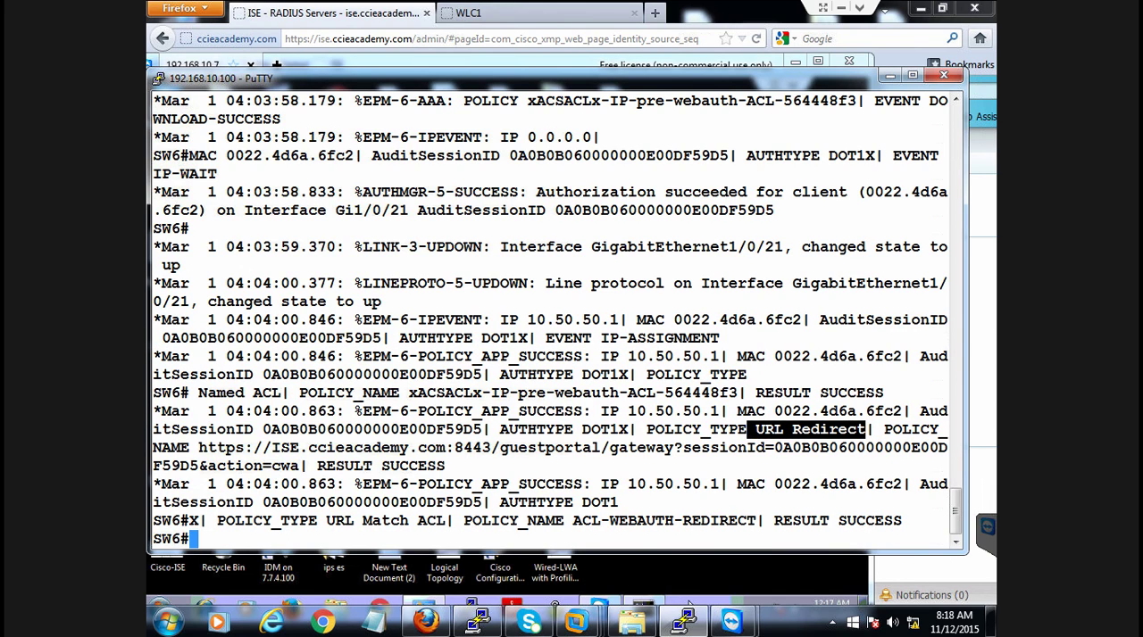
pyautogui.moveTo(271, 447); pyautogui.dragTo(611, 447)
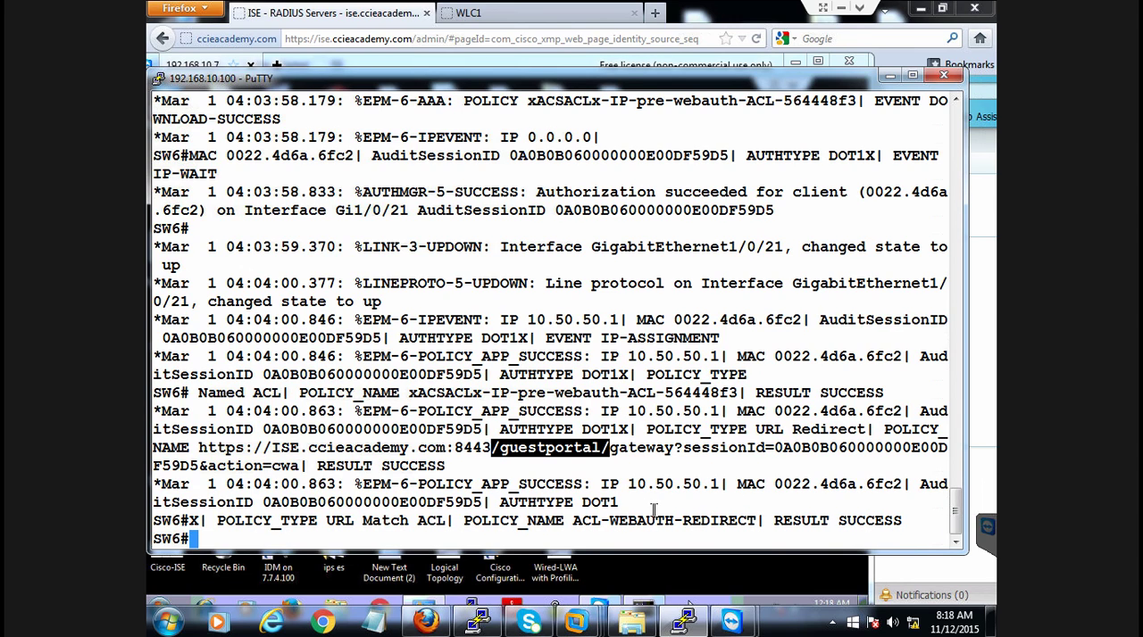
pyautogui.click(575, 522)
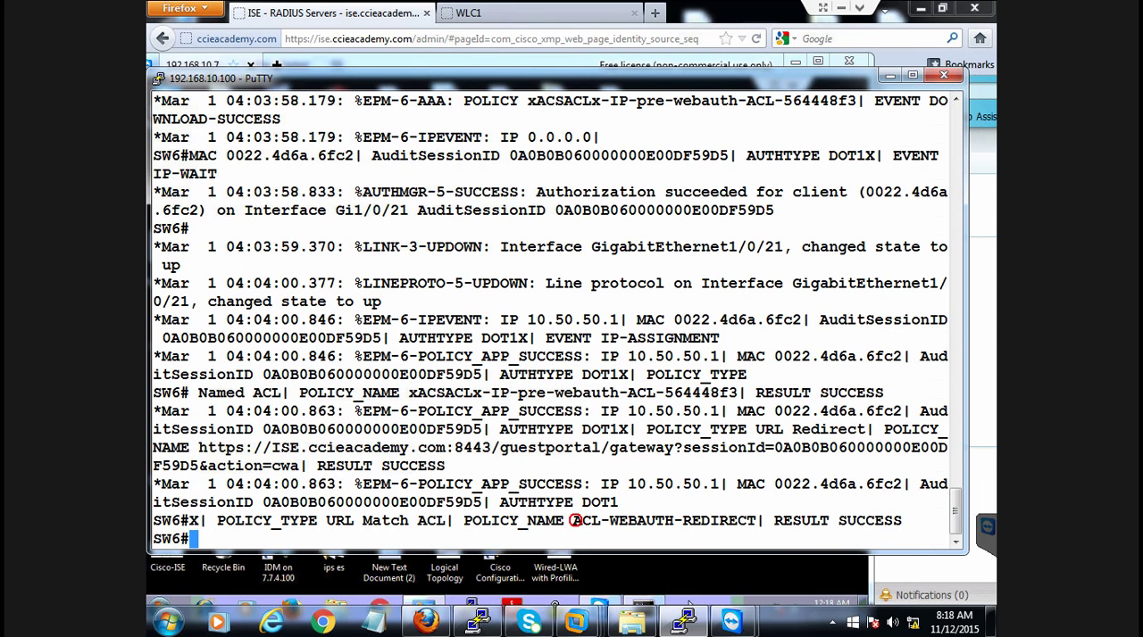
pyautogui.moveTo(575, 522); pyautogui.dragTo(755, 522)
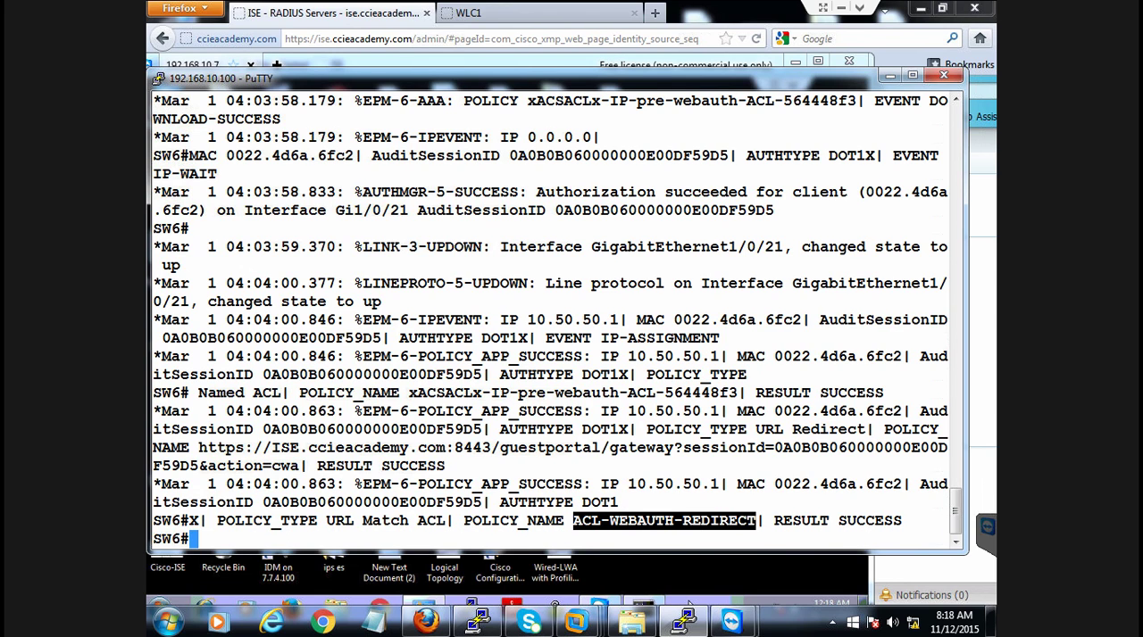
# Display the access lists applied to the port with "show ip access-lists int g1/0/21"
pyautogui.press('Return')
pyautogui.press('Return')
pyautogui.press('Return')
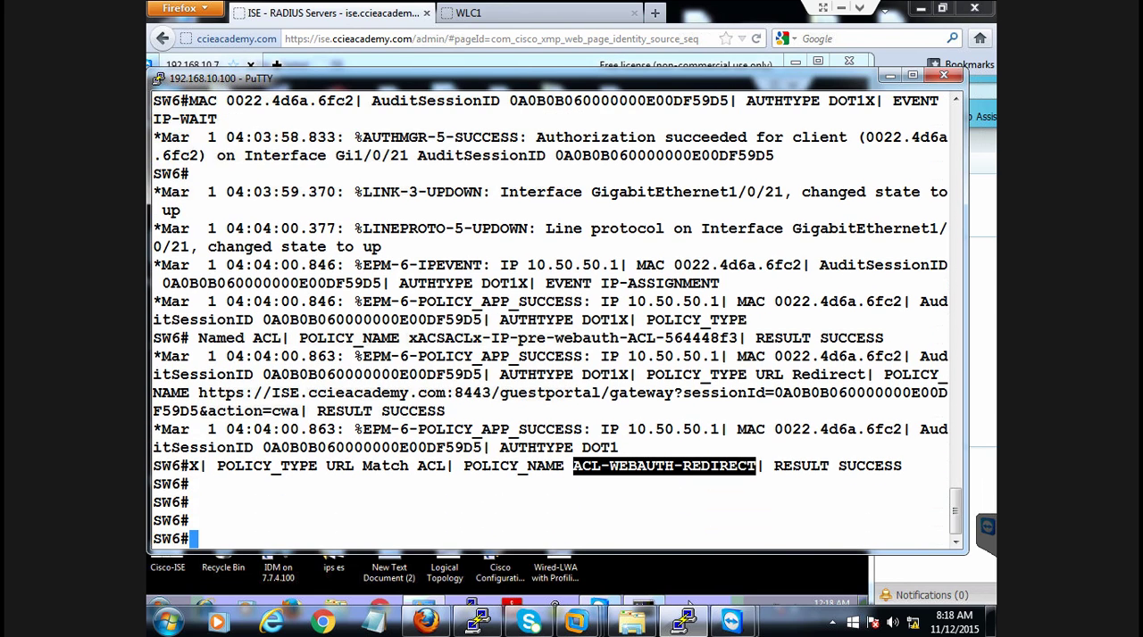
pyautogui.write('sho')
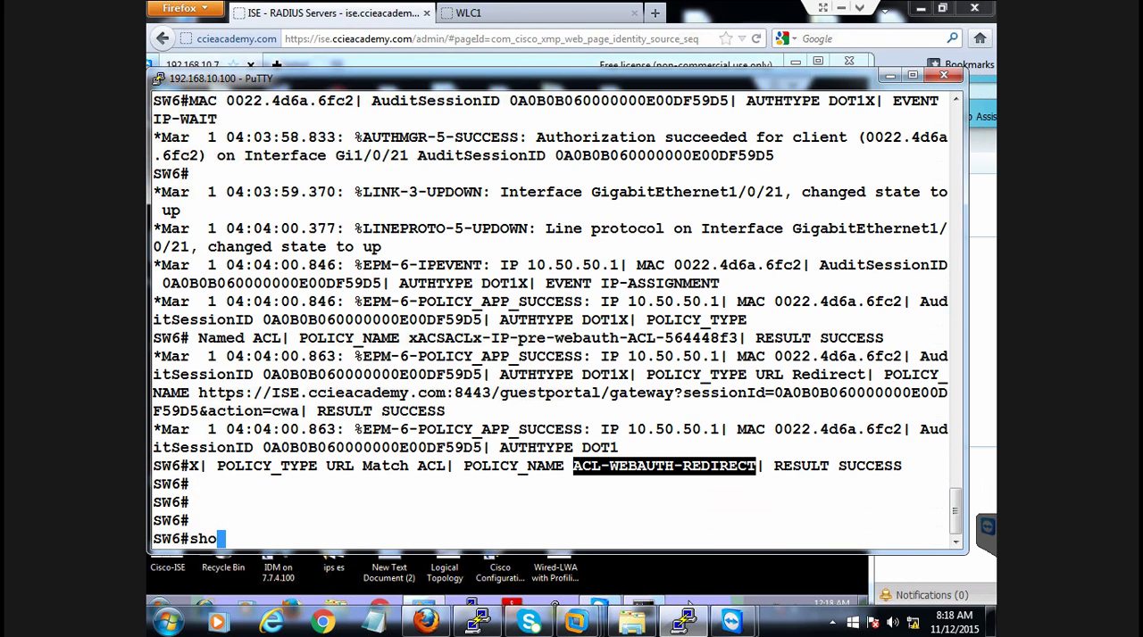
pyautogui.write('w ip access-lists int ')
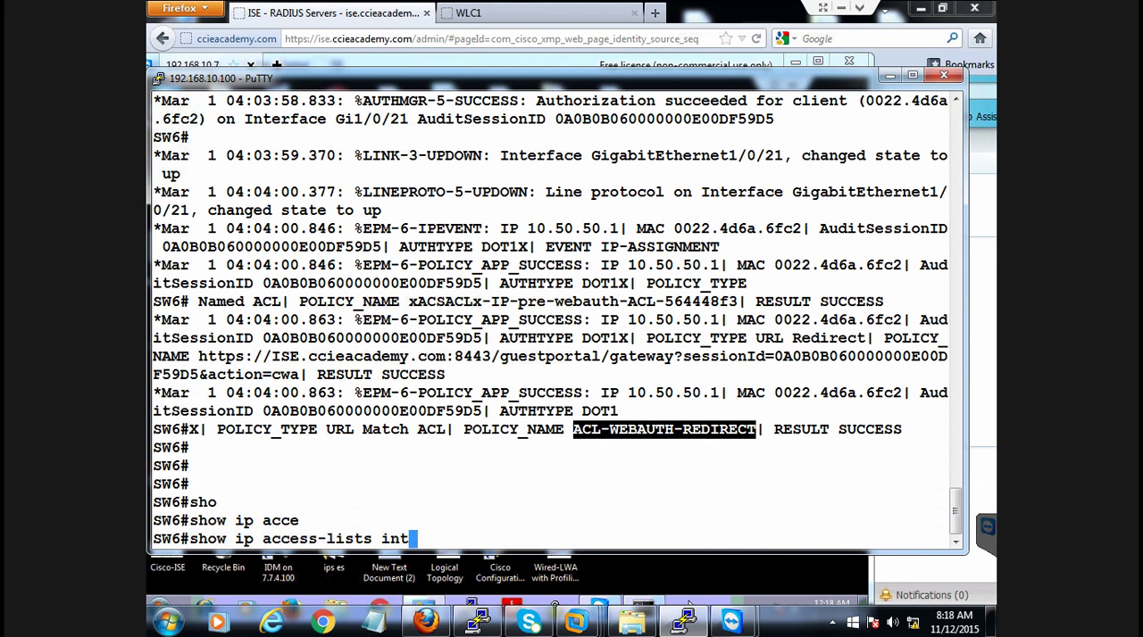
pyautogui.write('g1/0/21')
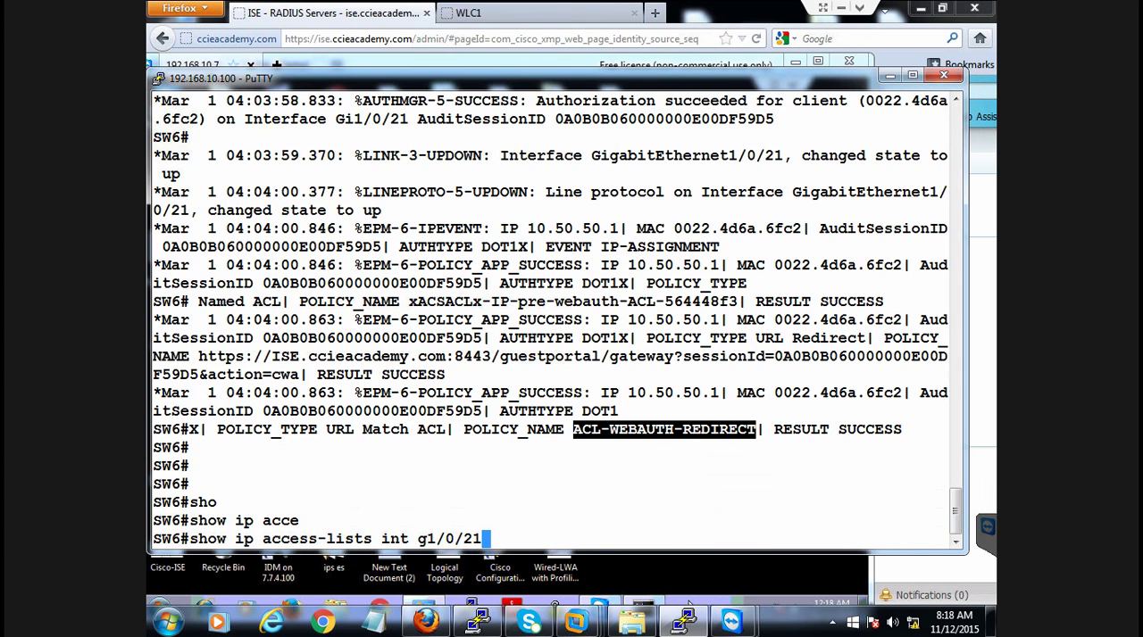
pyautogui.press('Return')
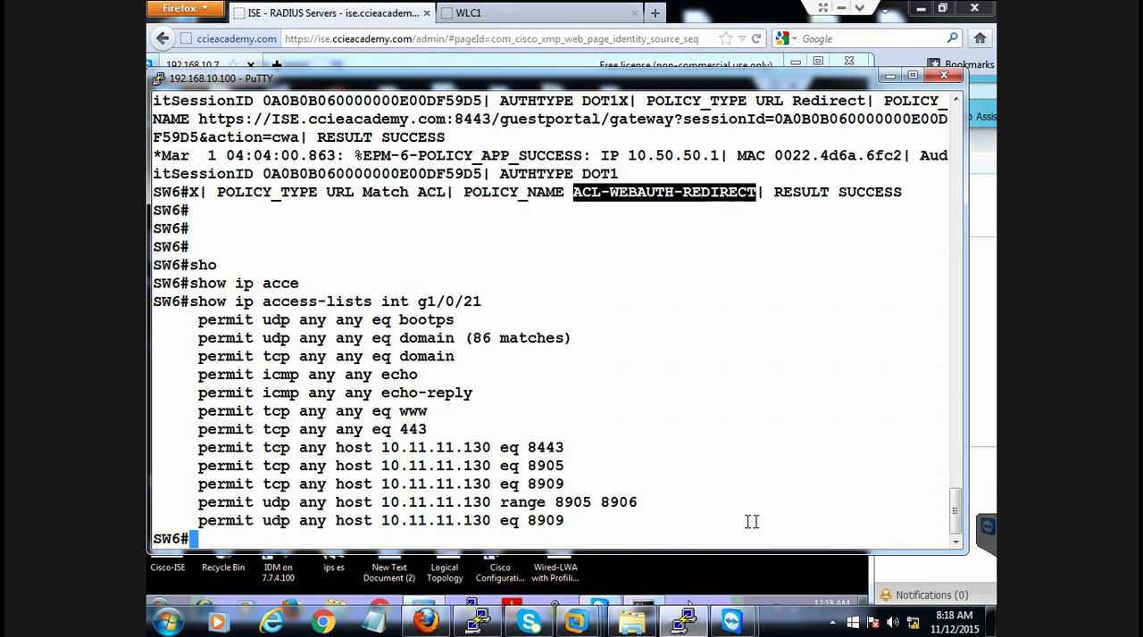
# Examine the permit entries of the access list applied to port g1/0/21
pyautogui.moveTo(275, 319); pyautogui.dragTo(598, 520)
pyautogui.click(591, 522)
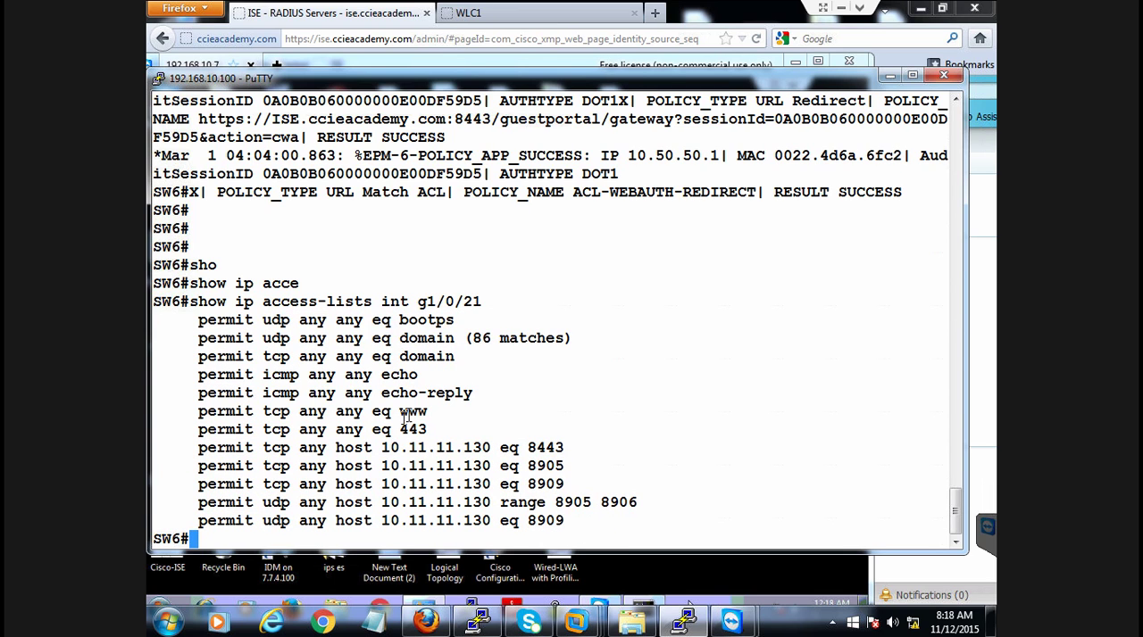
pyautogui.moveTo(385, 319); pyautogui.dragTo(564, 527)
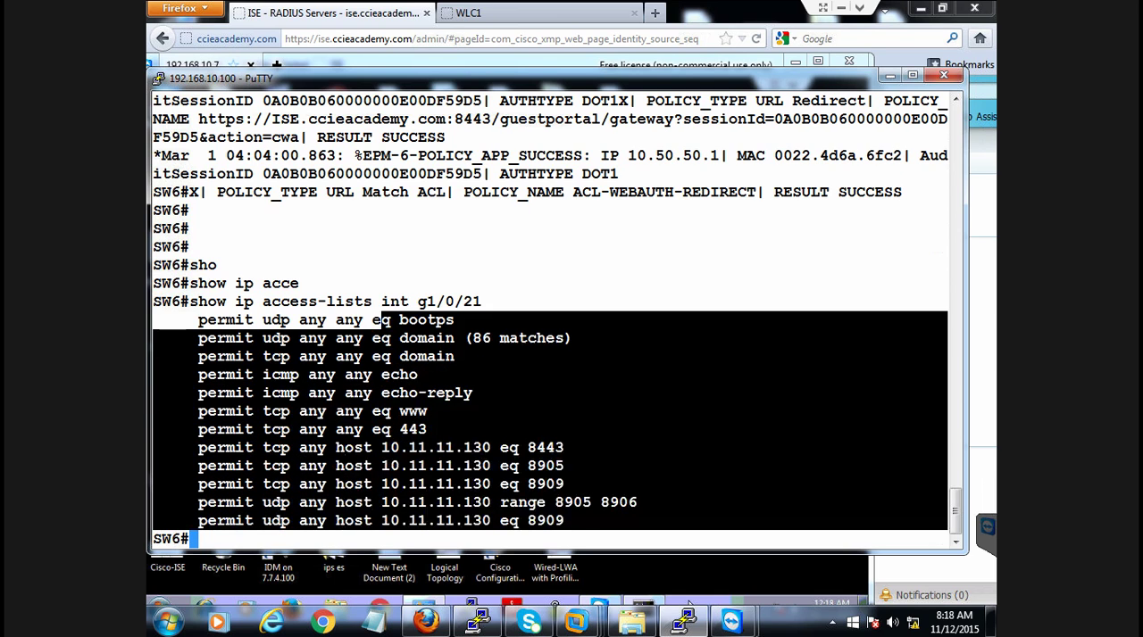
pyautogui.click(610, 527)
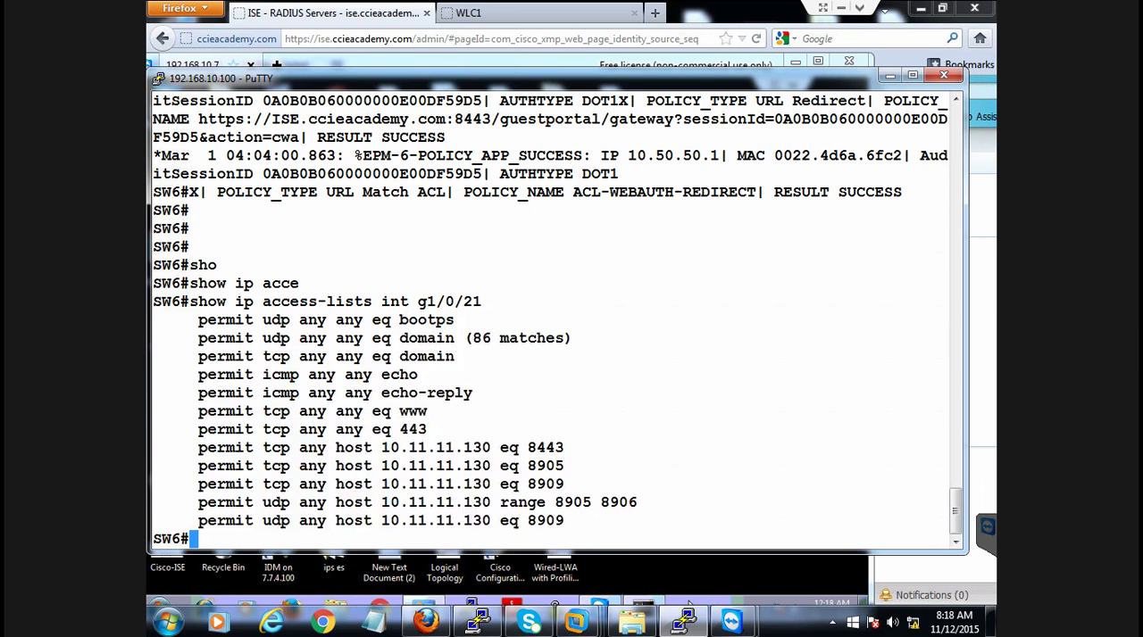
# Display the redirect ACL with "sh ip access-lists ACL-WEBAUTH-REDIRECT", reusing the name from the log
pyautogui.moveTo(574, 192); pyautogui.dragTo(757, 192)
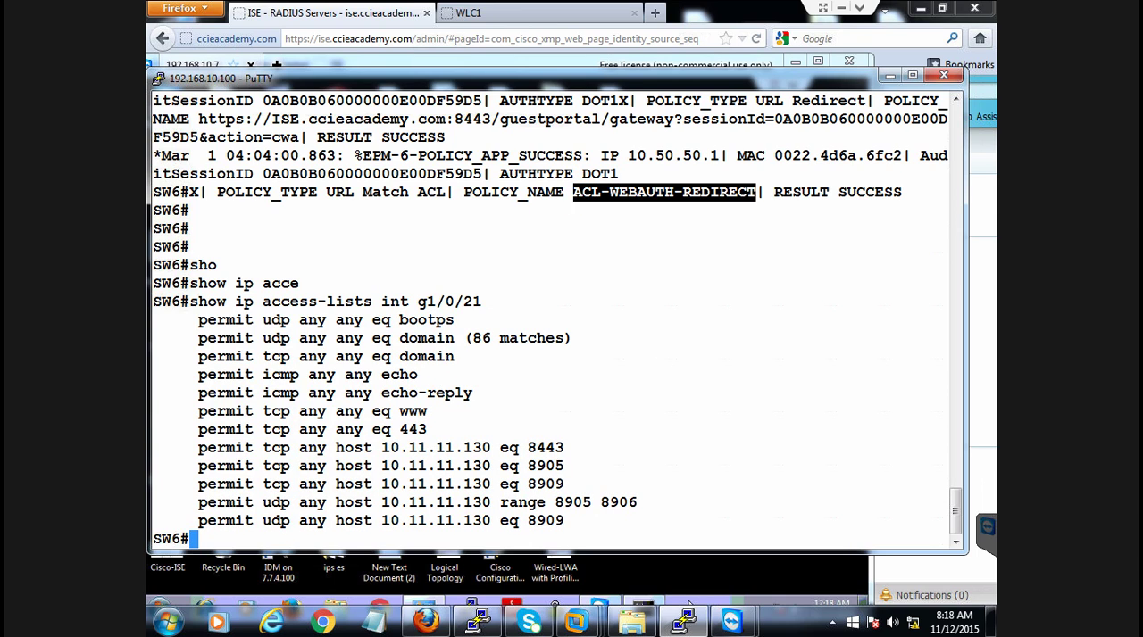
pyautogui.click(669, 363)
pyautogui.write('sh ip acce')
pyautogui.press('Tab')
pyautogui.rightClick(668, 364)
pyautogui.press('Return')
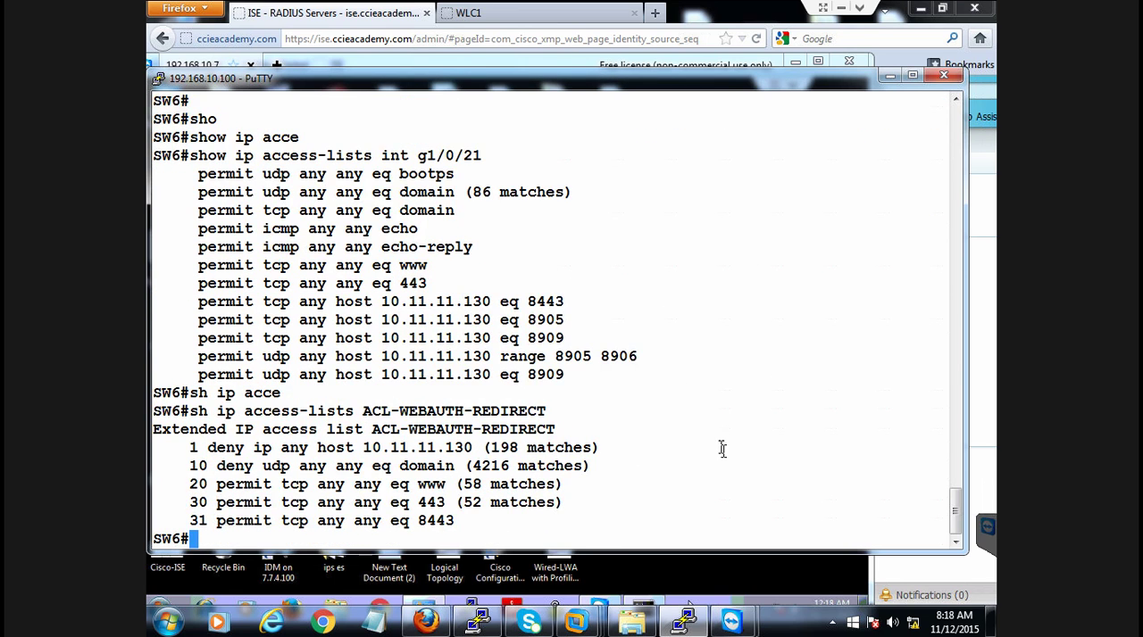
# Compare the access list applied to the port with the deny and permit entries of ACL-WEBAUTH-REDIRECT
pyautogui.moveTo(327, 155); pyautogui.dragTo(580, 382)
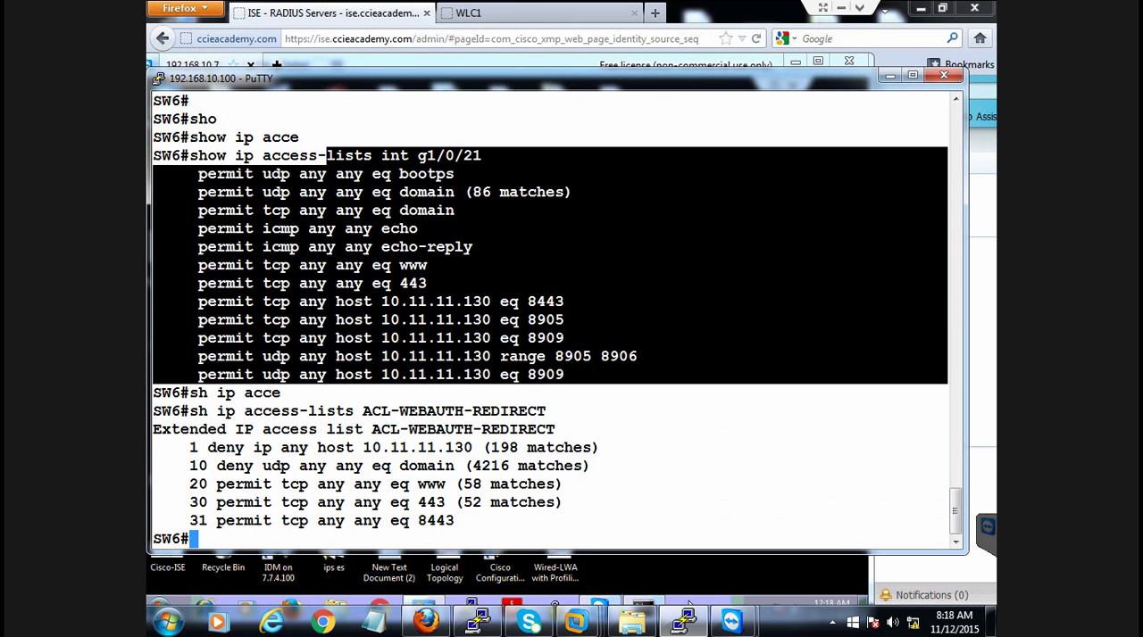
pyautogui.click(591, 369)
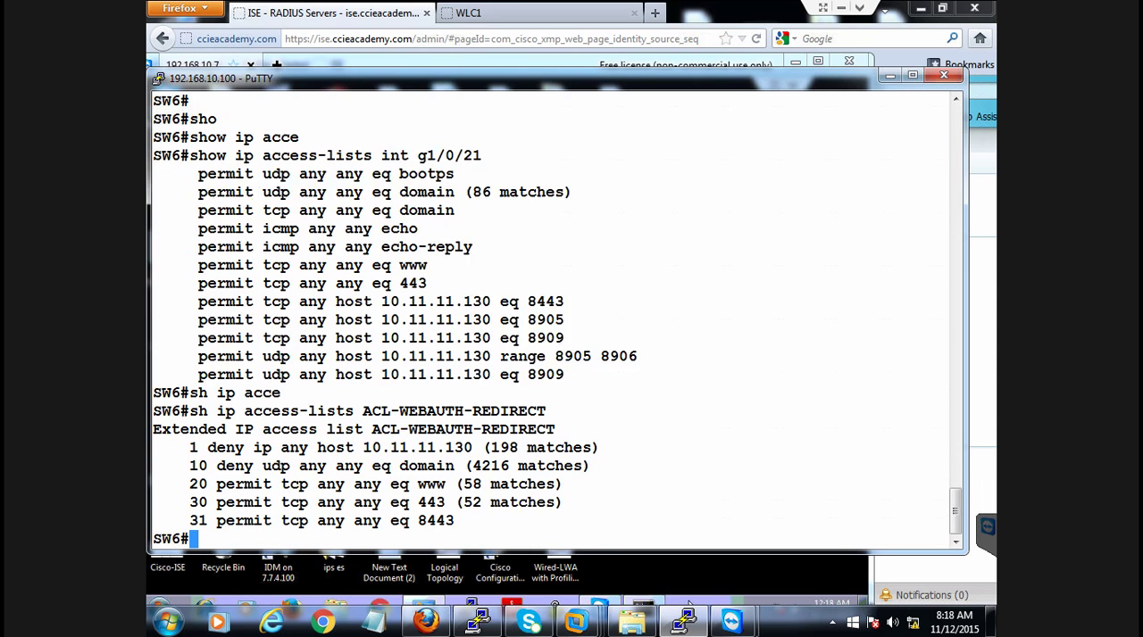
pyautogui.moveTo(366, 426); pyautogui.dragTo(465, 522)
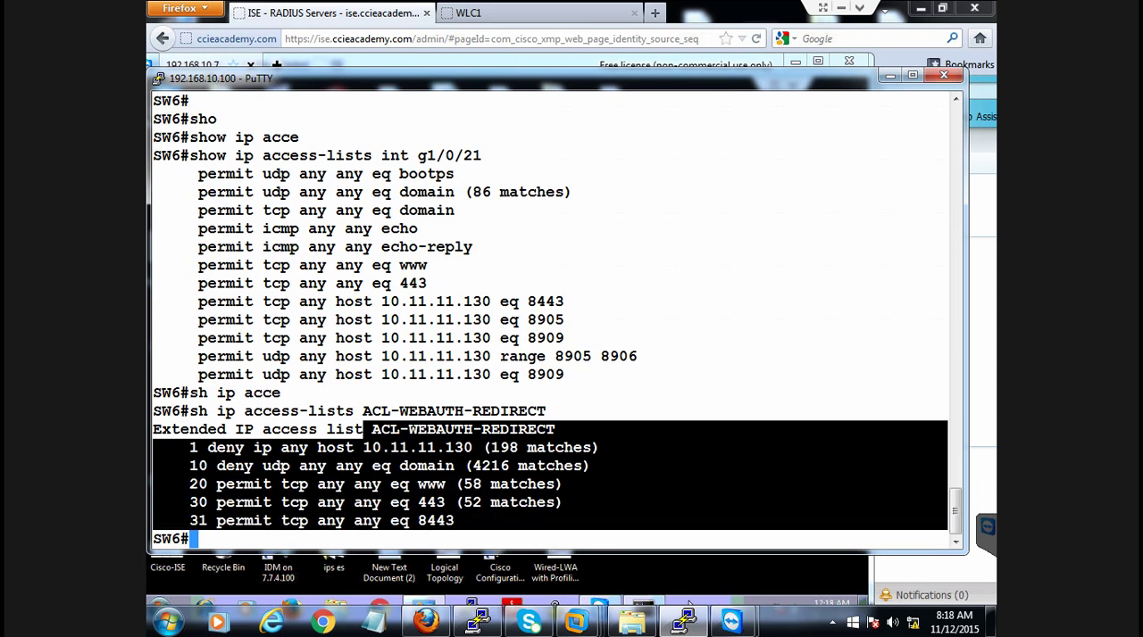
pyautogui.press('Return')
pyautogui.press('Return')
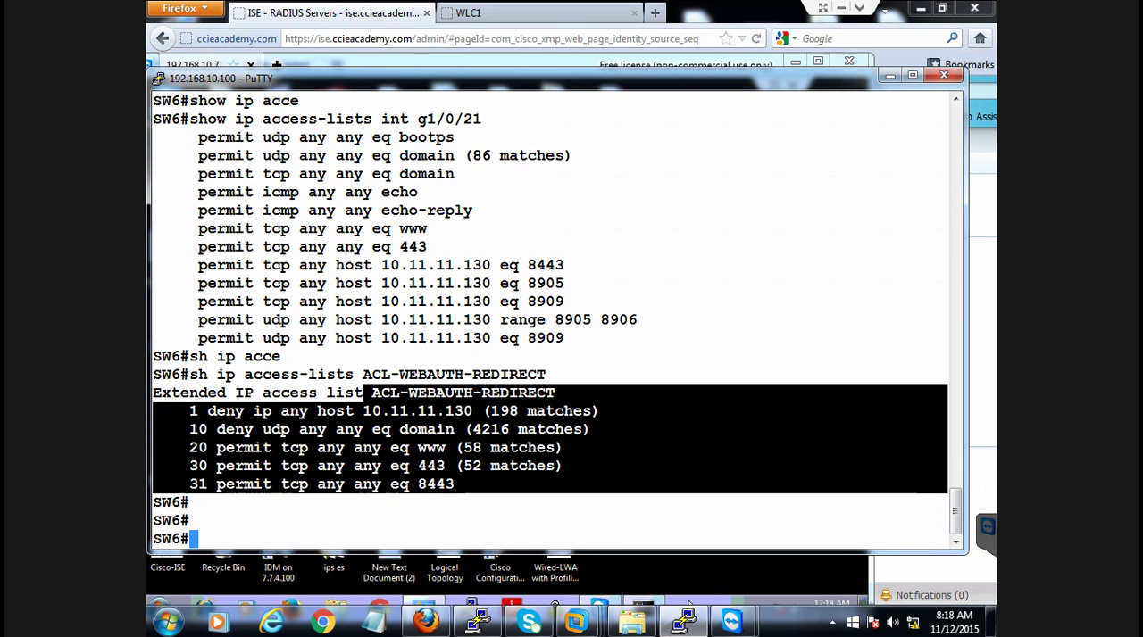
# Switch to the client PC and check the IPv4 address and DNS server in the For-802.1X connection details
pyautogui.click(890, 76)
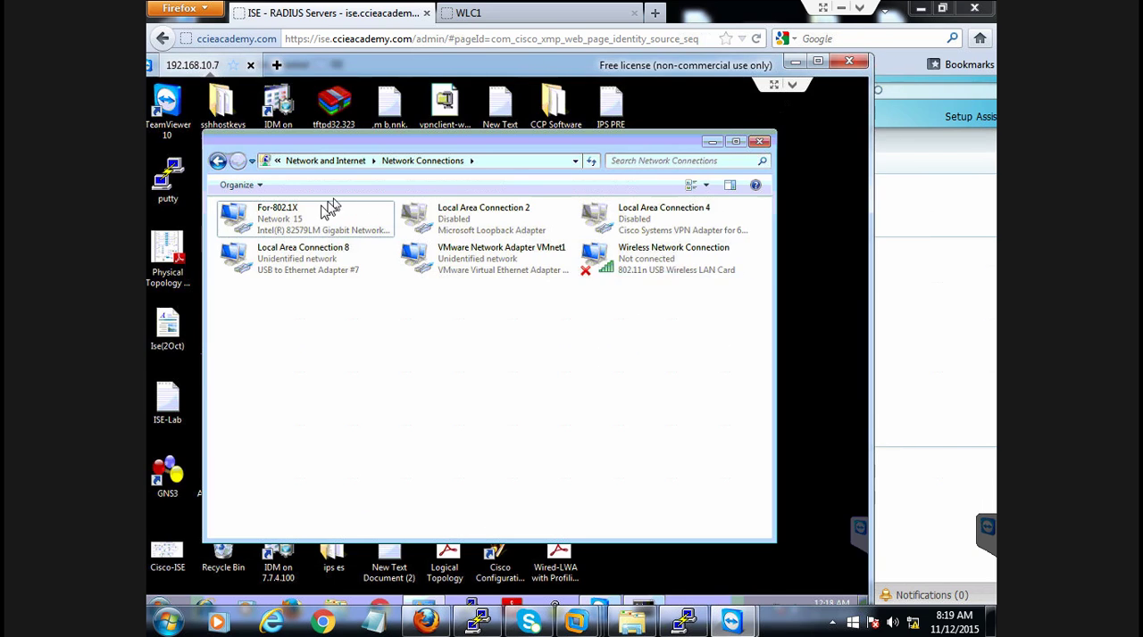
pyautogui.doubleClick(301, 223)
pyautogui.click(424, 335)
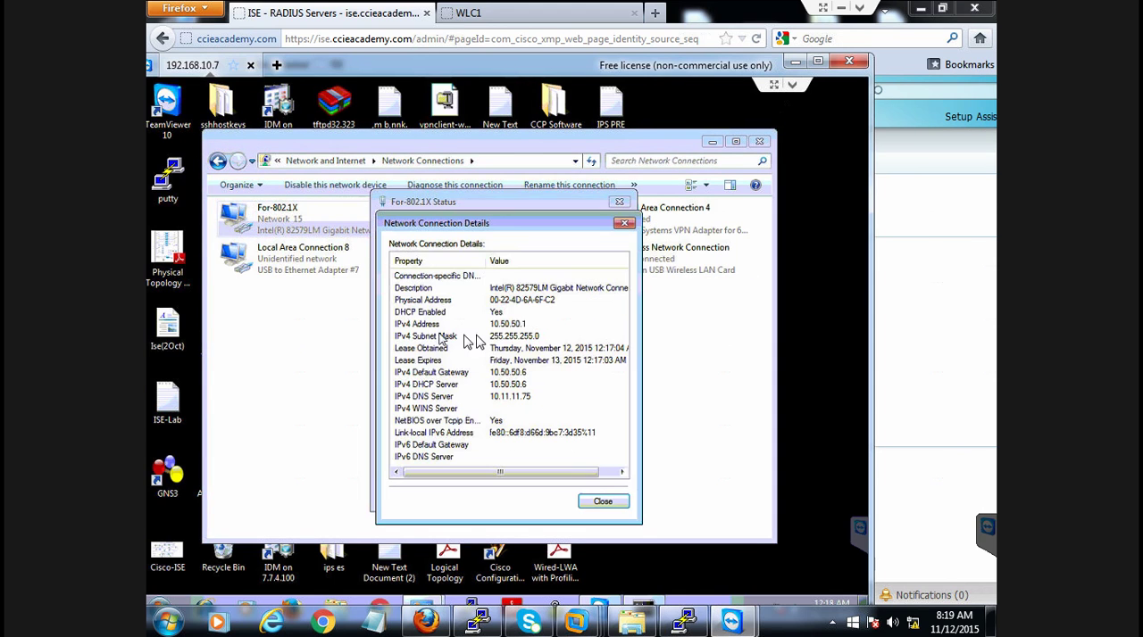
pyautogui.click(496, 325)
pyautogui.click(521, 397)
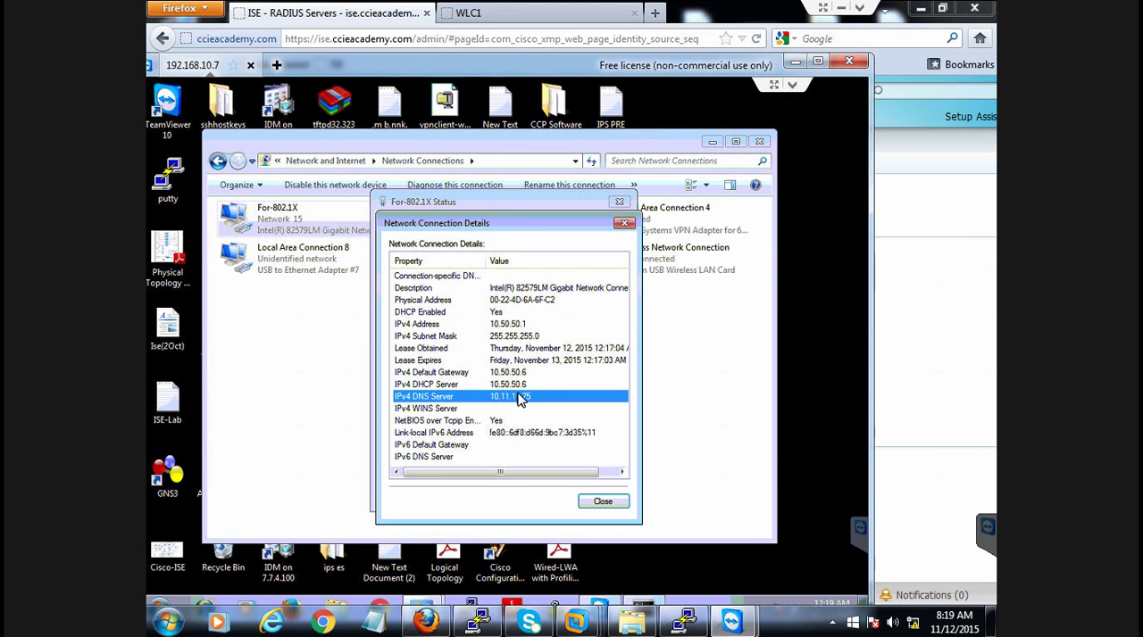
pyautogui.click(603, 501)
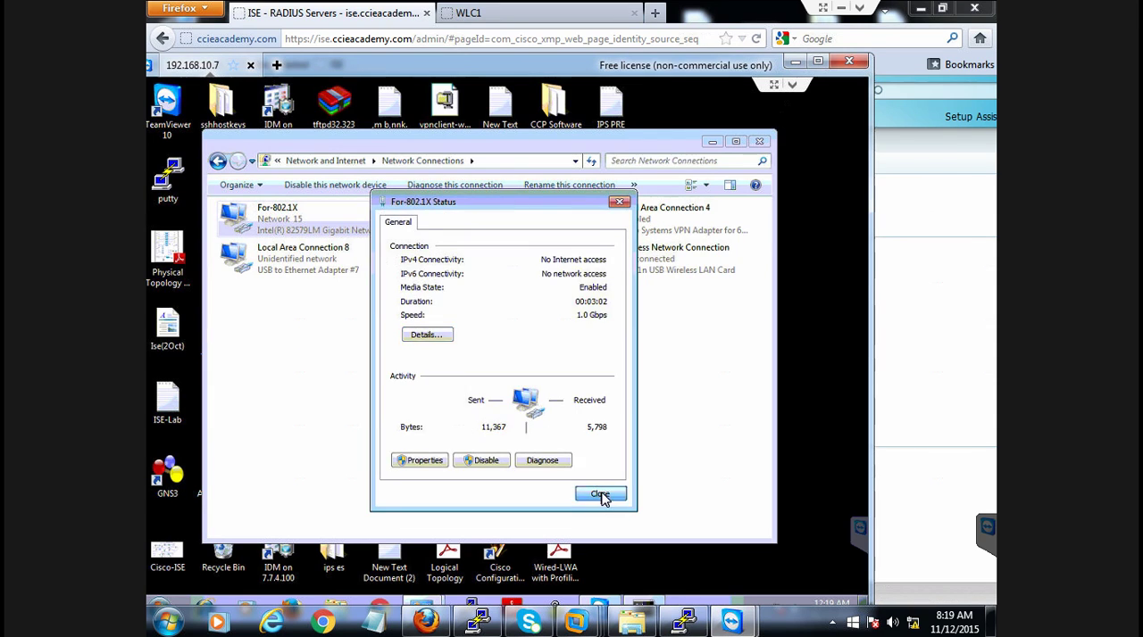
pyautogui.click(602, 498)
# Return to the SW6 PuTTY session and examine the ICMP echo and echo-reply entries of the port's access list
pyautogui.click(685, 619)
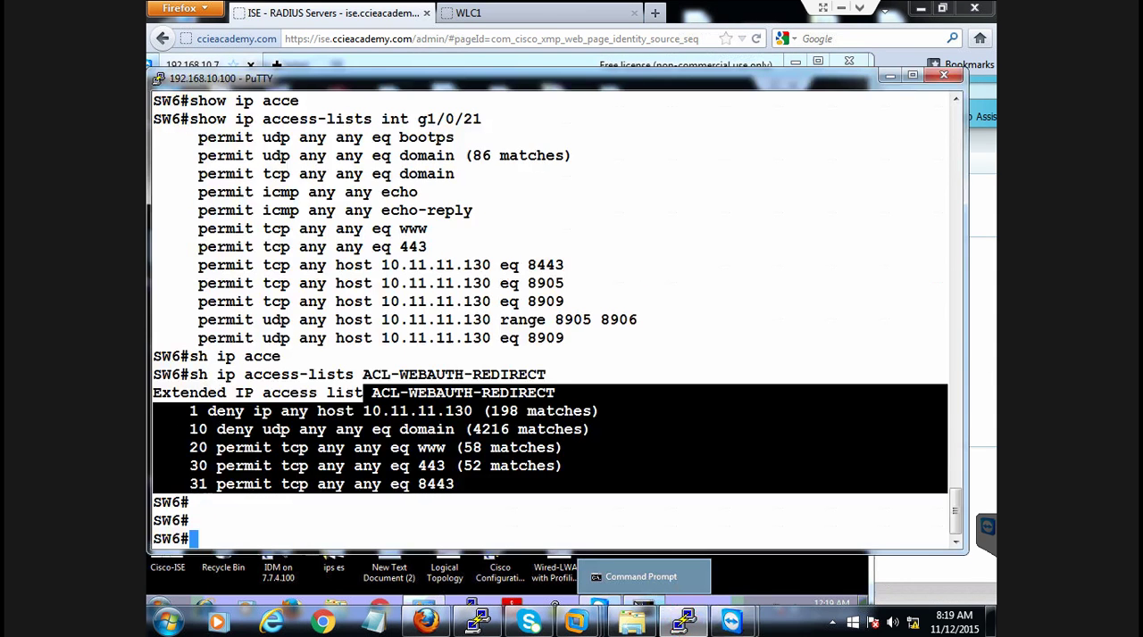
pyautogui.click(404, 312)
pyautogui.moveTo(247, 194); pyautogui.dragTo(482, 211)
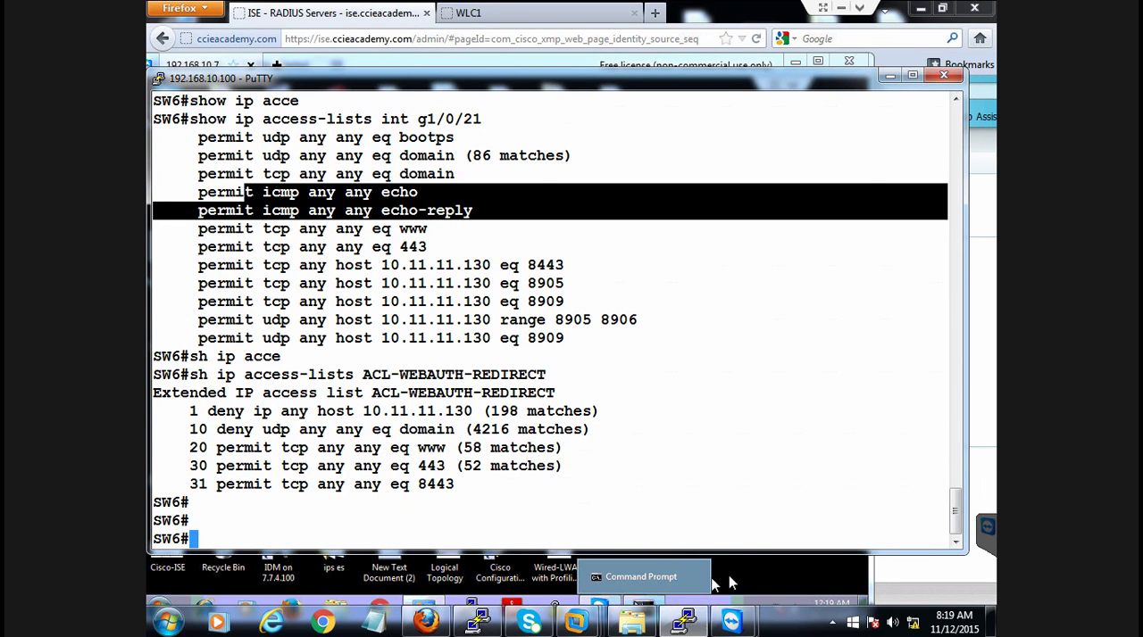
# Ping ise.ccieacademy.com from the client's Command Prompt and stop it after a few replies
pyautogui.click(648, 607)
pyautogui.click(644, 609)
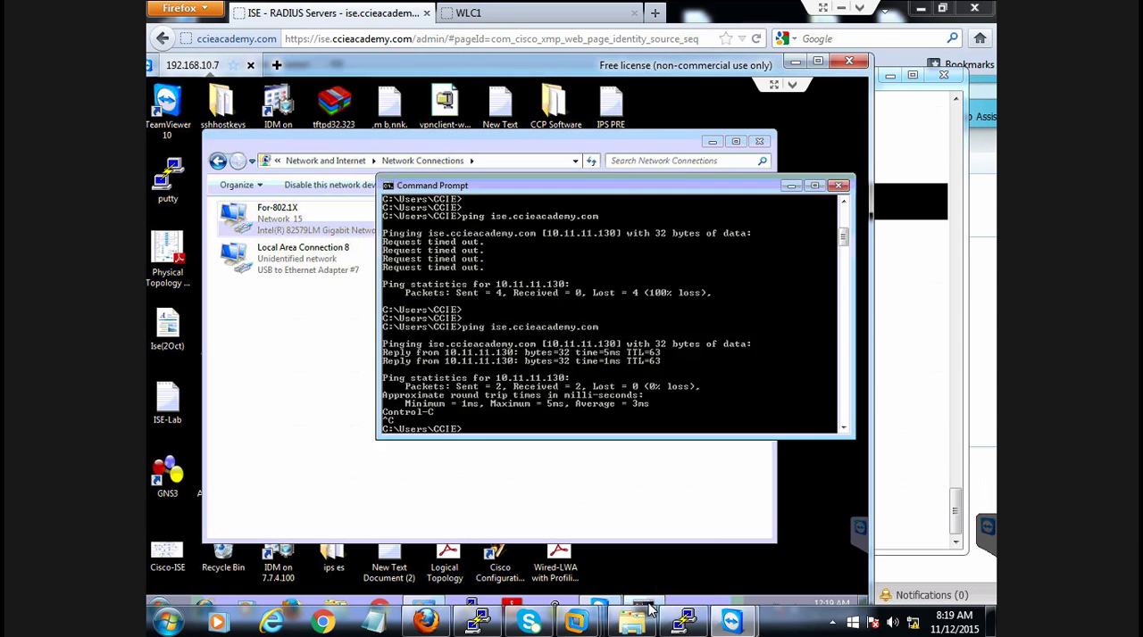
pyautogui.press('Return')
pyautogui.press('Return')
pyautogui.press('Up')
pyautogui.press('Return')
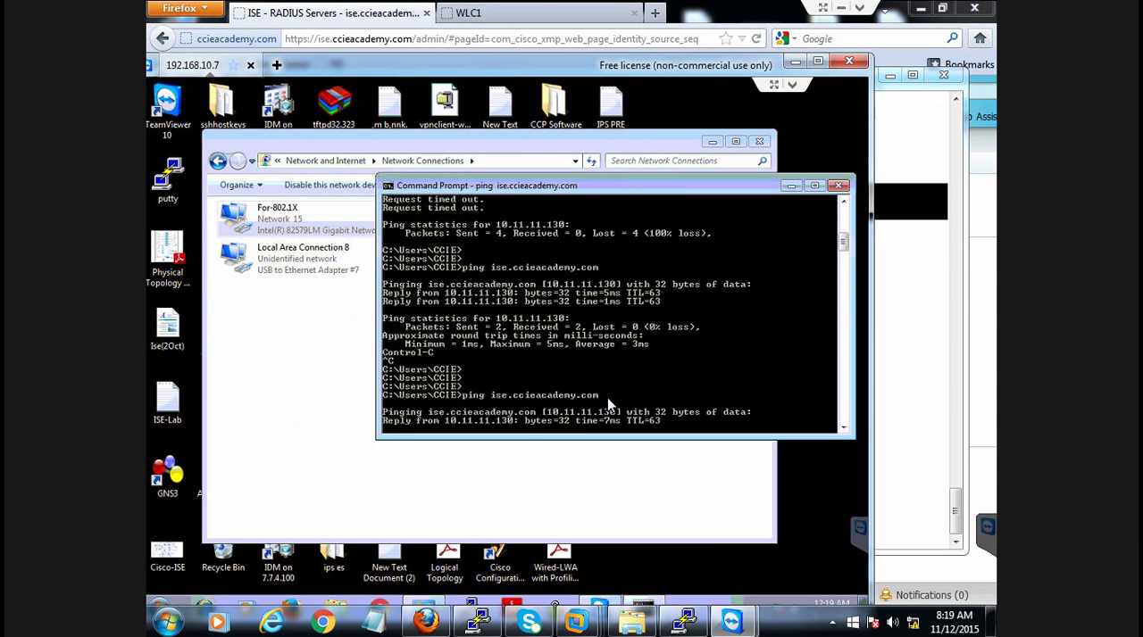
pyautogui.hotkey('ctrl', 'c')
pyautogui.press('Return')
pyautogui.press('Return')
# Ping the DNS server at 10.11.11.75 from the client and stop it after a few replies
pyautogui.press('Up')
pyautogui.press('BackSpace')
pyautogui.press('BackSpace')
pyautogui.press('BackSpace')
pyautogui.press('BackSpace')
pyautogui.press('BackSpace')
pyautogui.press('BackSpace')
pyautogui.press('BackSpace')
pyautogui.press('BackSpace')
pyautogui.press('BackSpace')
pyautogui.press('BackSpace')
pyautogui.press('BackSpace')
pyautogui.press('BackSpace')
pyautogui.press('BackSpace')
pyautogui.press('BackSpace')
pyautogui.press('BackSpace')
pyautogui.press('BackSpace')
pyautogui.press('BackSpace')
pyautogui.press('BackSpace')
pyautogui.press('BackSpace')
pyautogui.write('10.11.11.75')
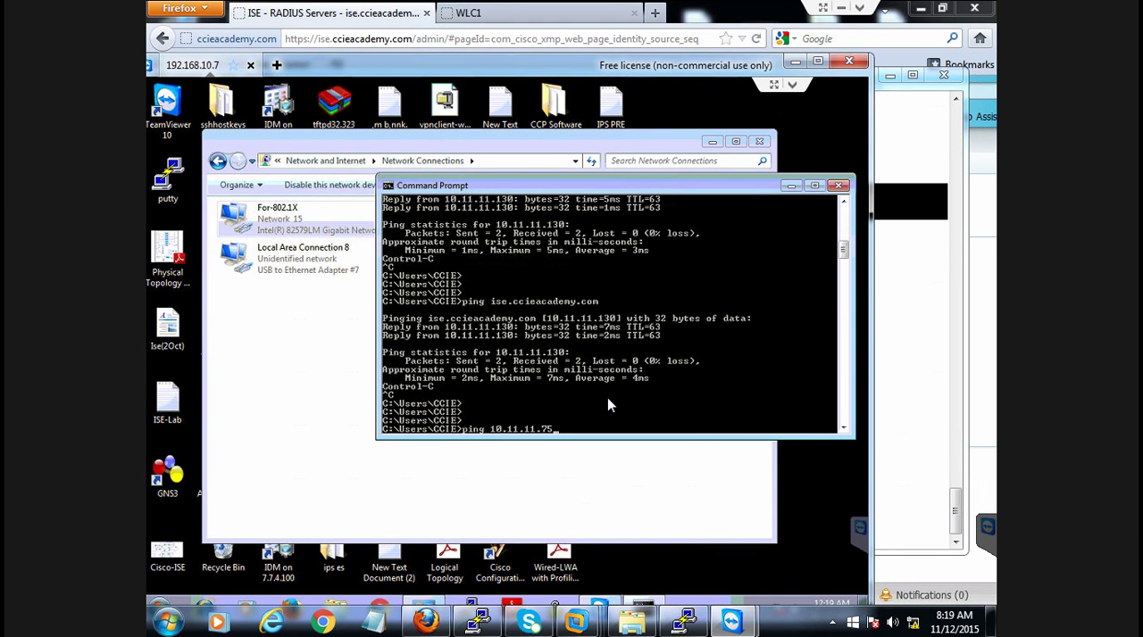
pyautogui.press('Return')
pyautogui.hotkey('ctrl', 'c')
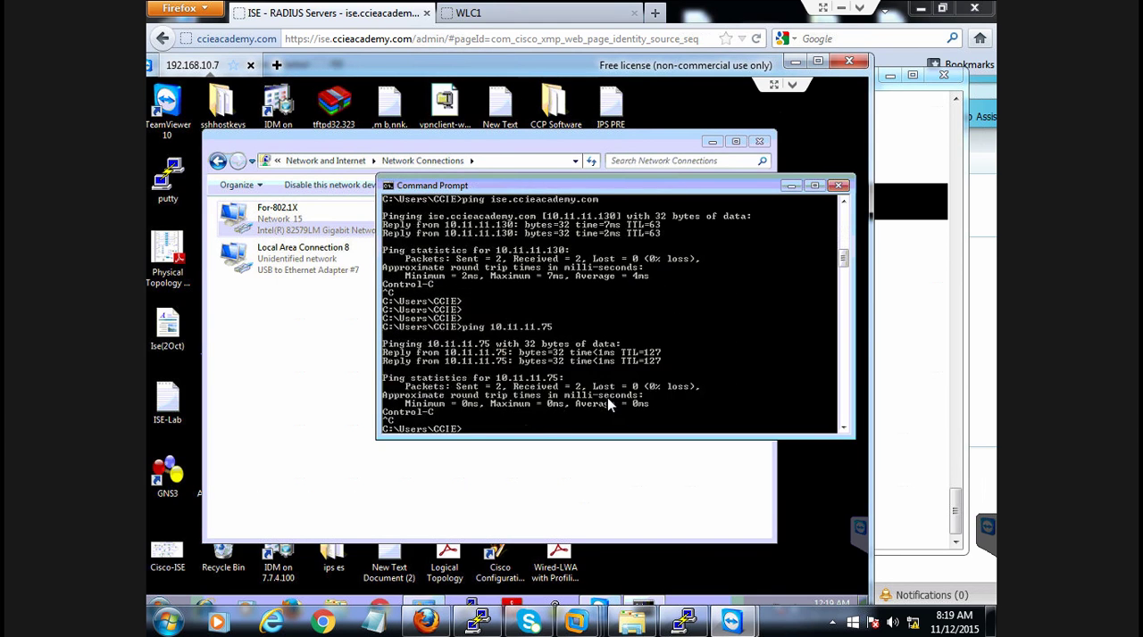
# Clear the open windows from the client's desktop and open Internet Explorer there, keeping the whole remote session in view
pyautogui.click(791, 187)
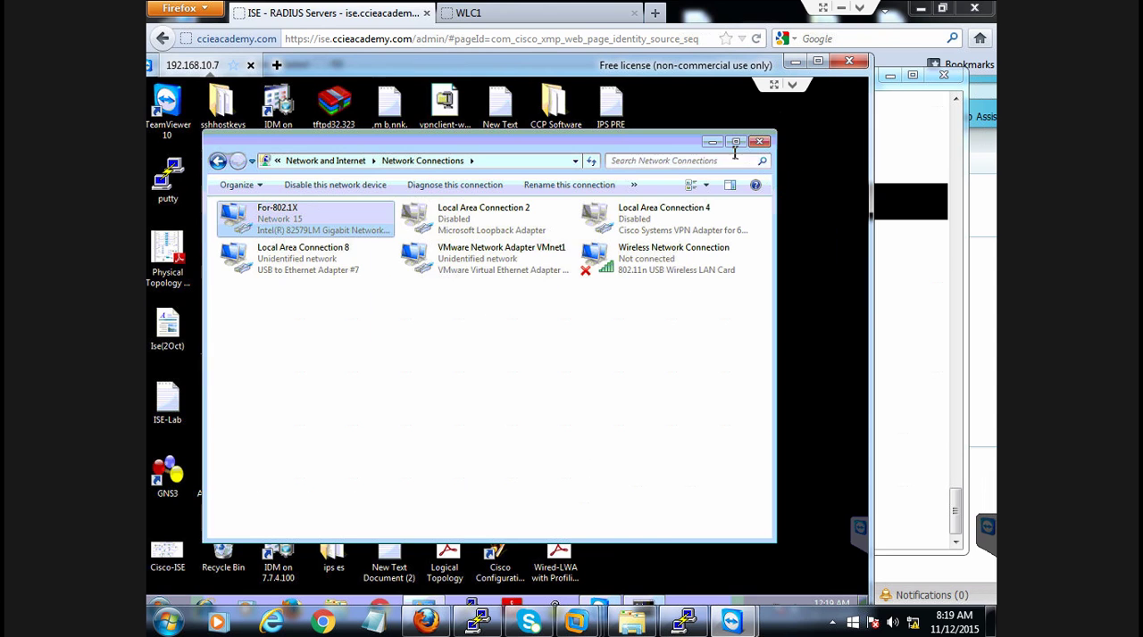
pyautogui.click(712, 143)
pyautogui.rightClick(714, 225)
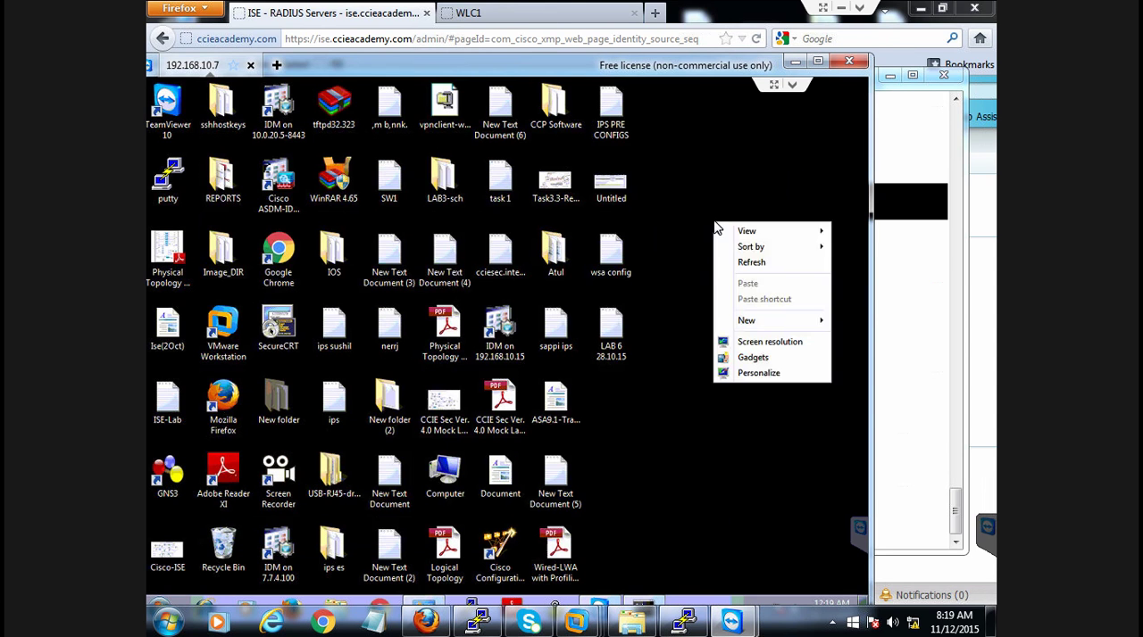
pyautogui.click(739, 262)
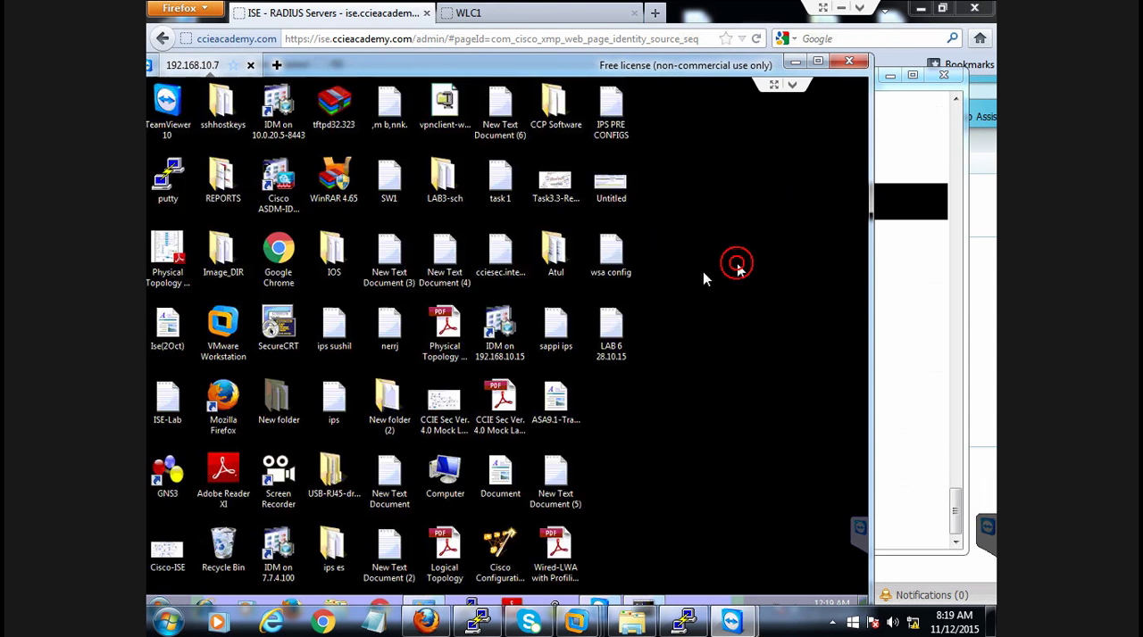
pyautogui.click(207, 607)
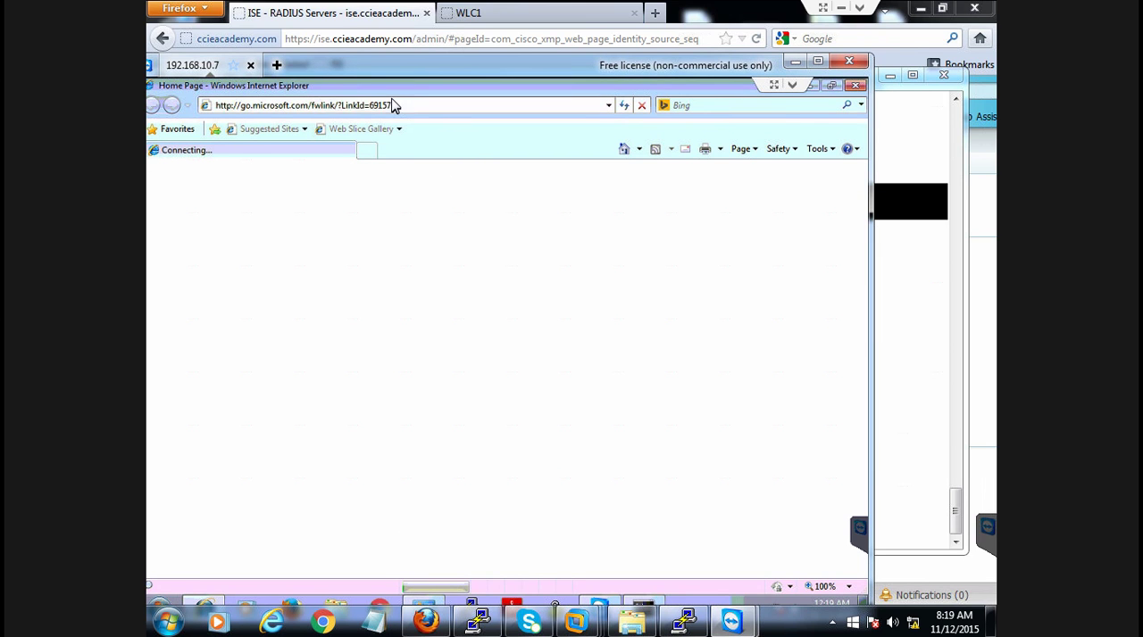
pyautogui.moveTo(372, 70); pyautogui.dragTo(433, 60)
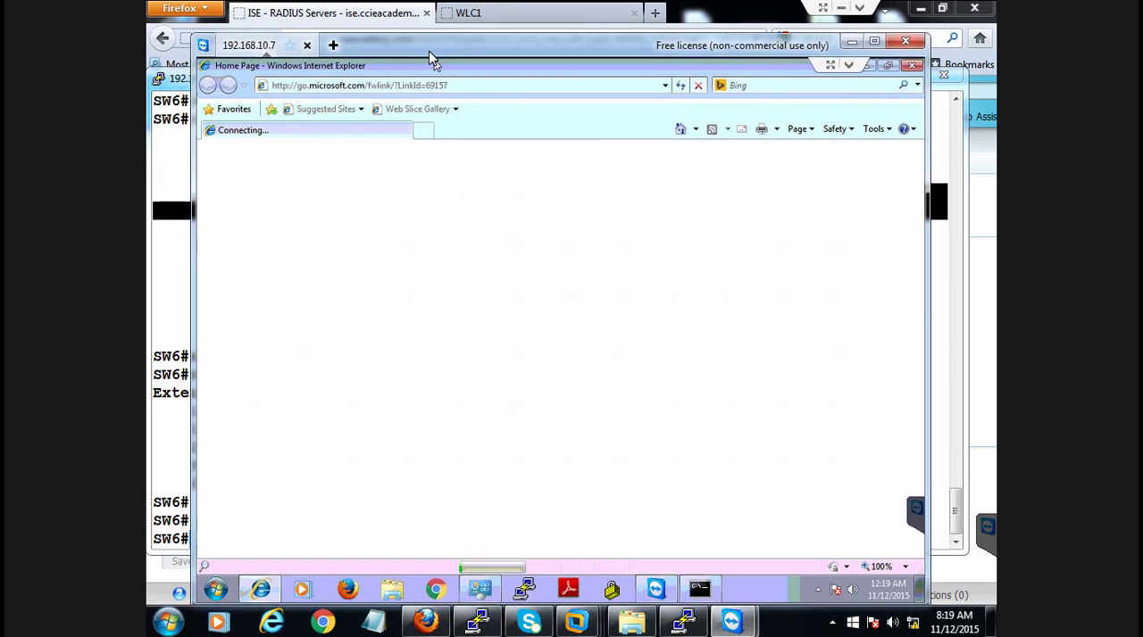
pyautogui.click(462, 87)
pyautogui.write('http')
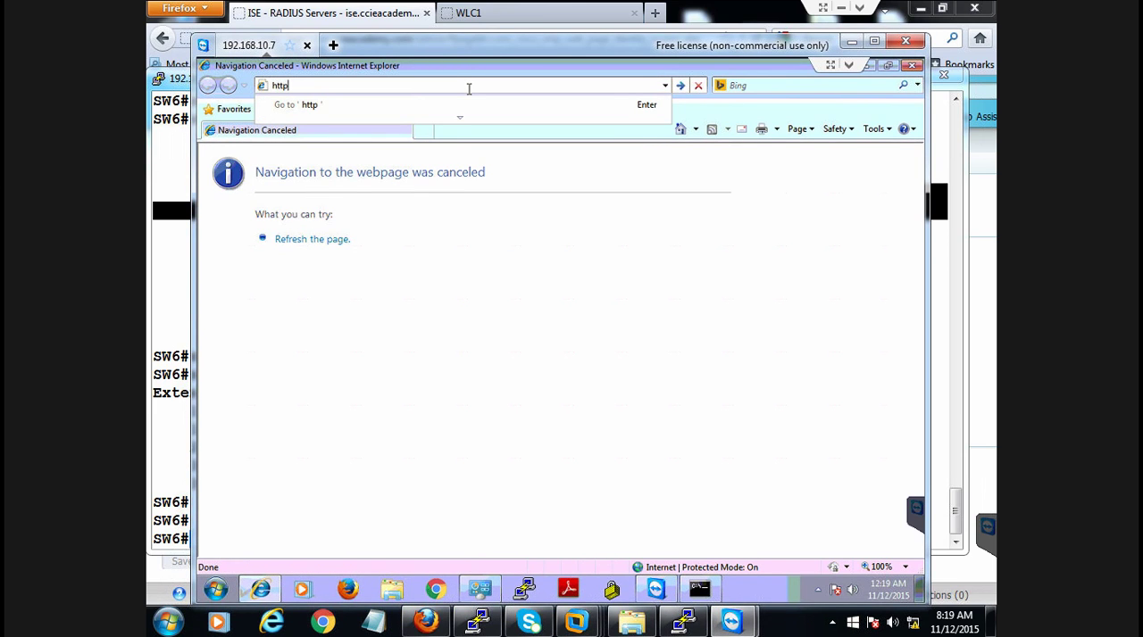
pyautogui.write('://10.50')
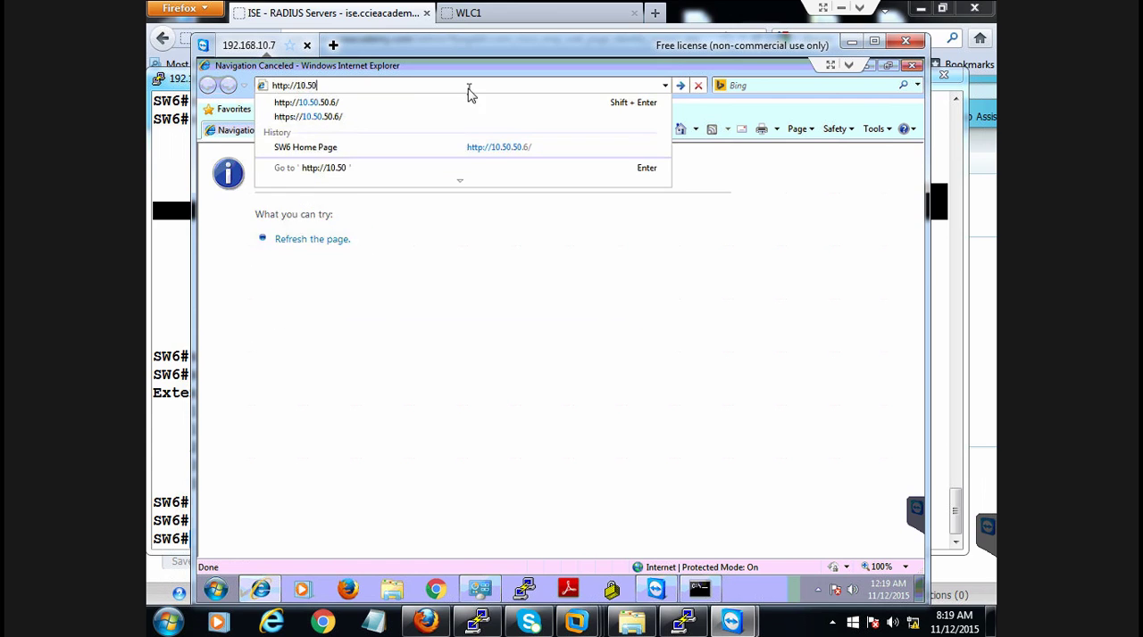
pyautogui.write('.50.6')
pyautogui.press('Return')
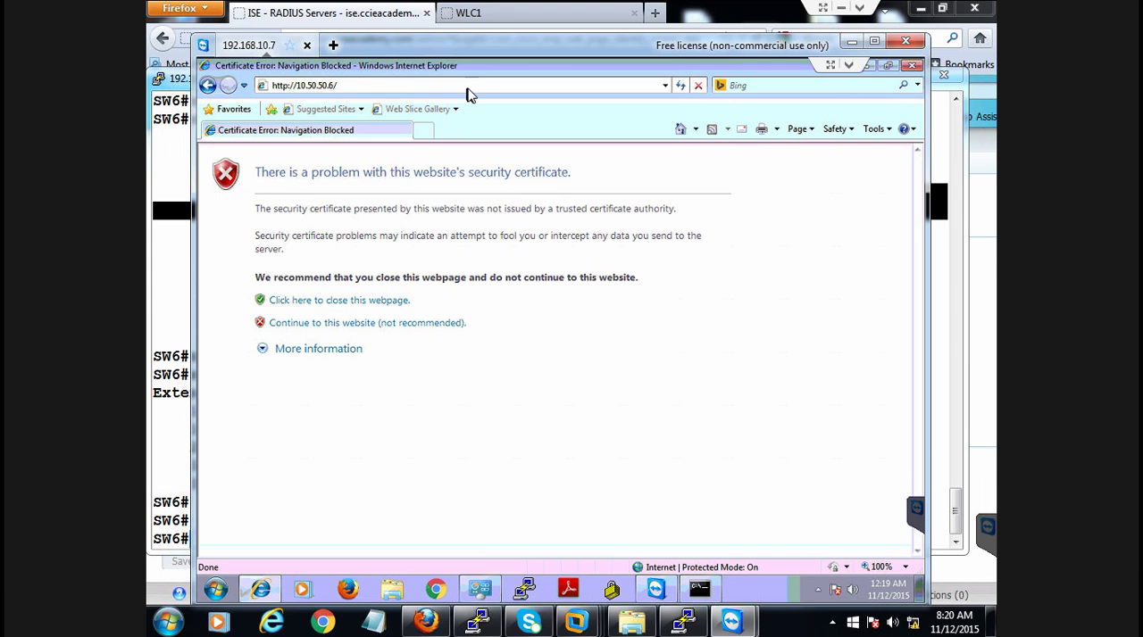
pyautogui.click(401, 327)
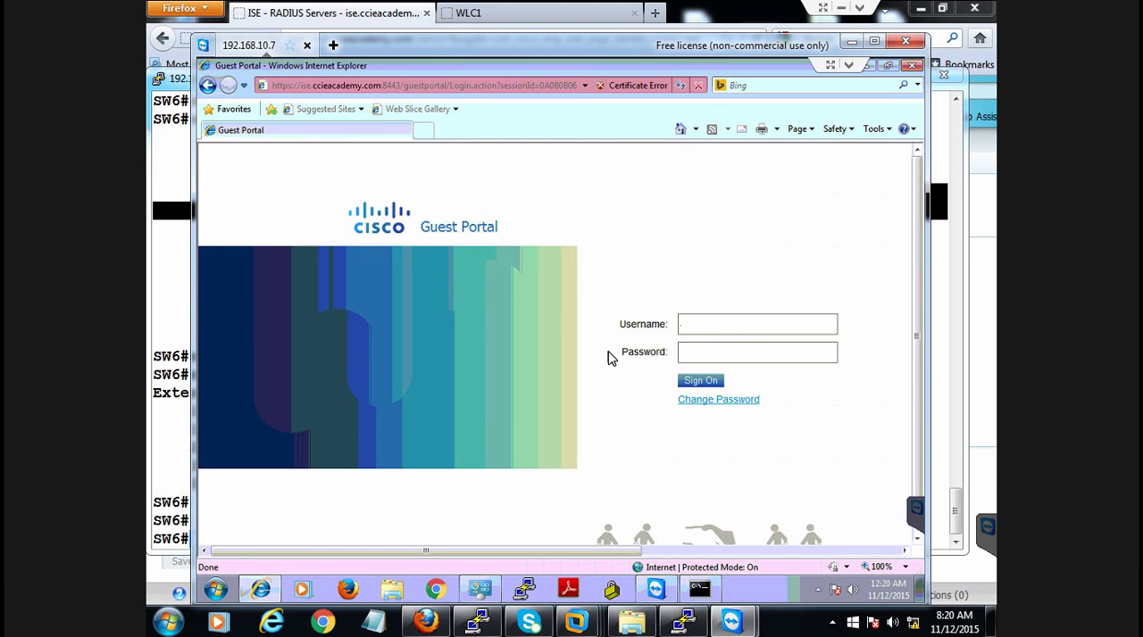
# Switch to ISE in Firefox and review the network access users and the user identity groups
pyautogui.click(429, 621)
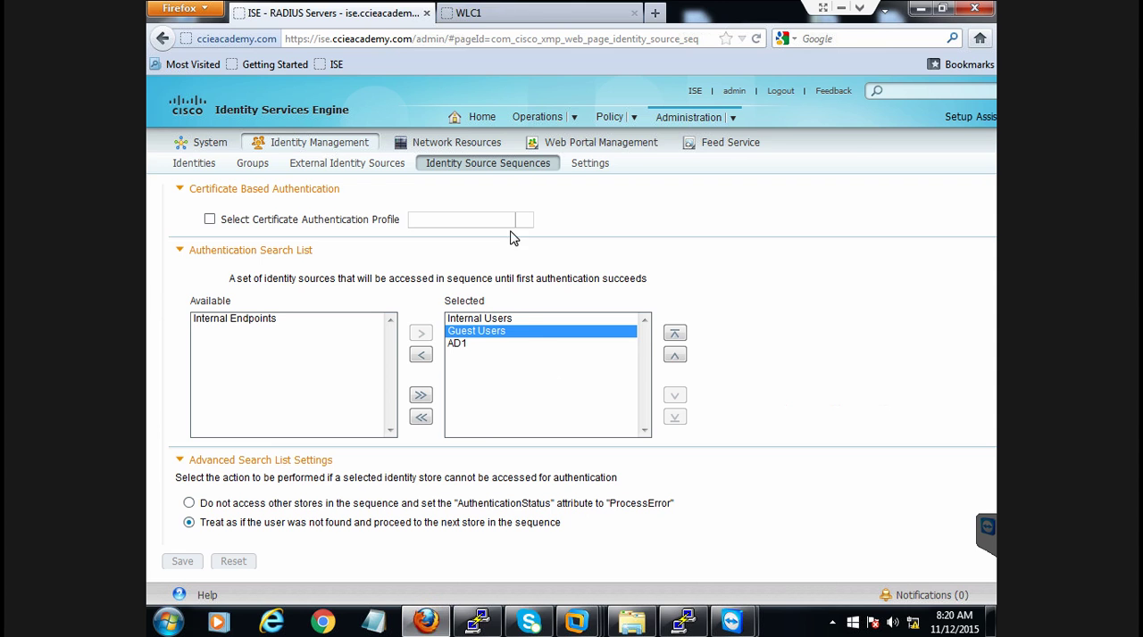
pyautogui.moveTo(626, 131)
pyautogui.moveTo(680, 121)
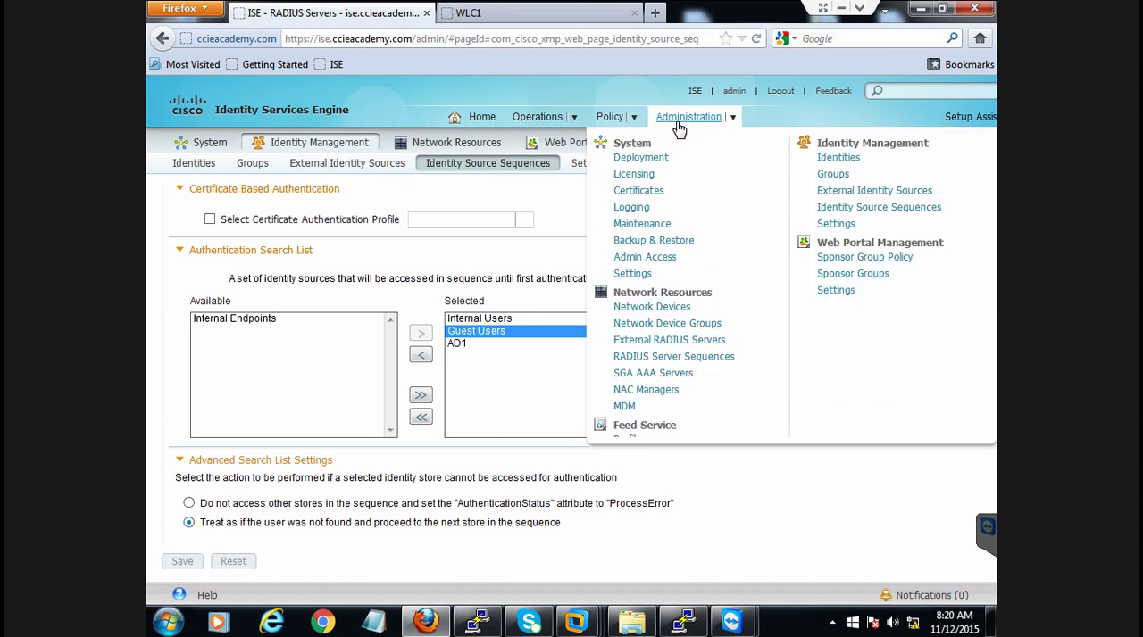
pyautogui.click(841, 159)
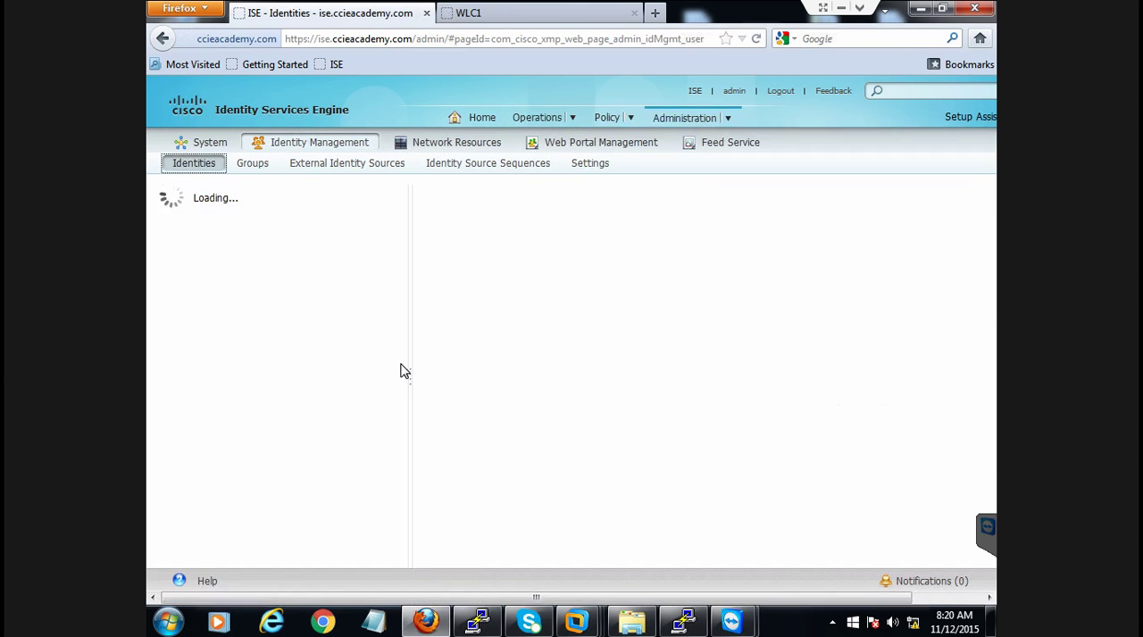
pyautogui.click(251, 162)
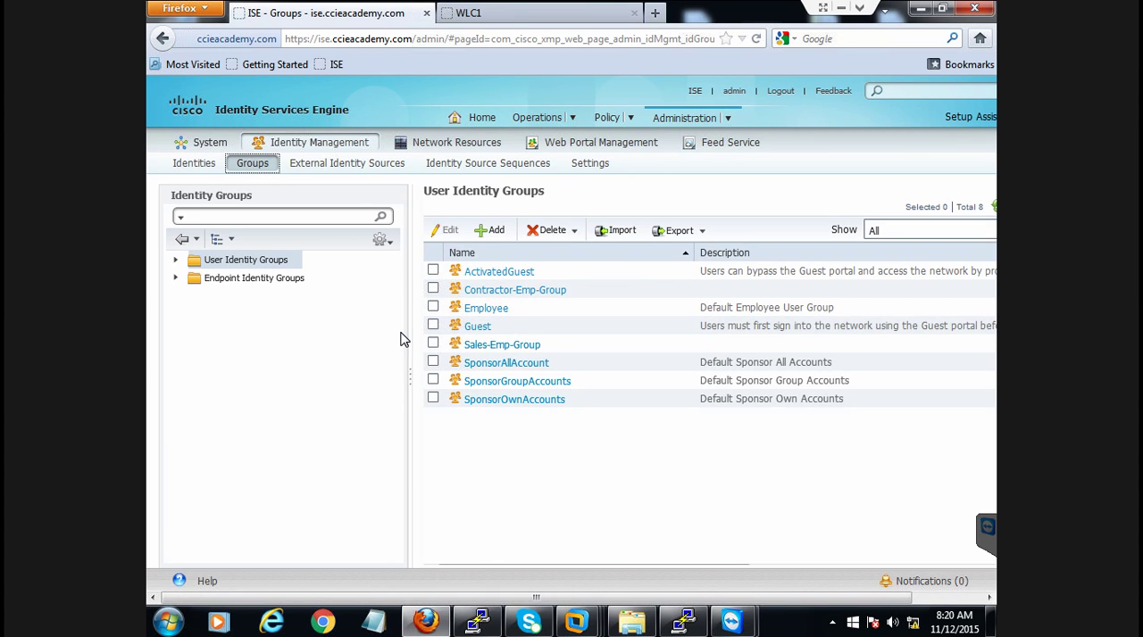
pyautogui.click(194, 166)
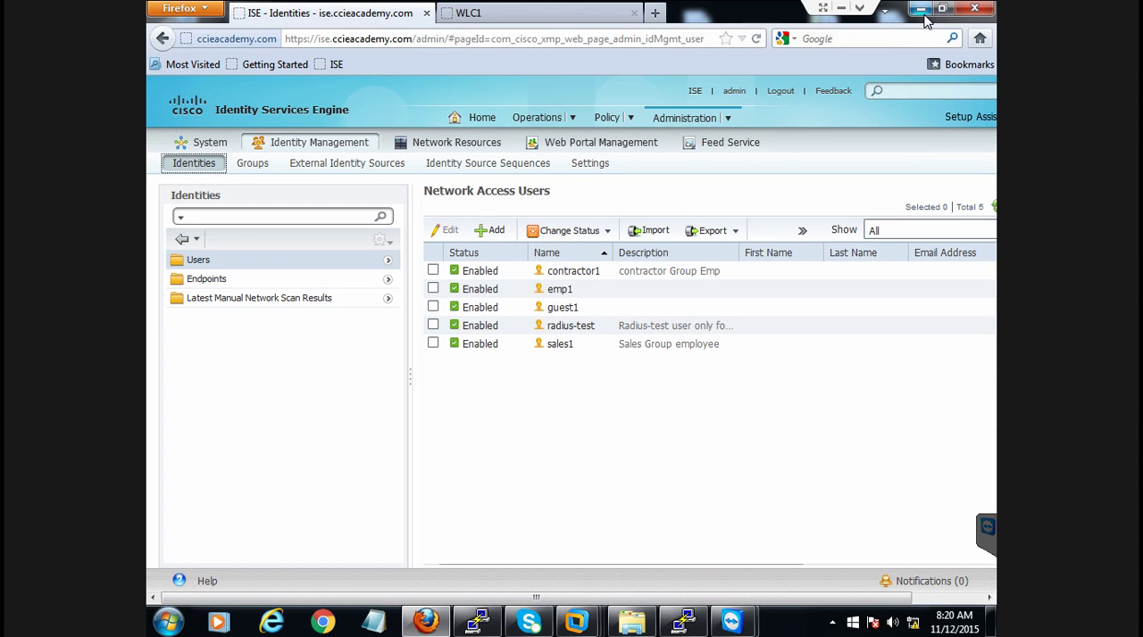
# Return to the client's remote session and sign on to the guest portal as guest1 with the account password
pyautogui.moveTo(731, 622)
pyautogui.click(797, 546)
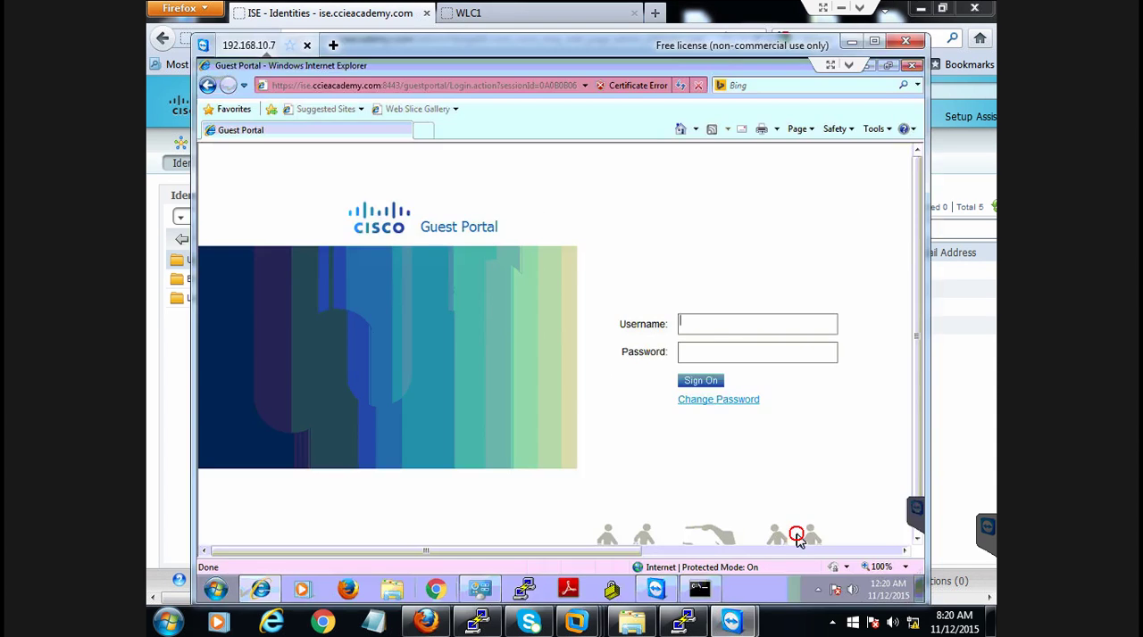
pyautogui.write('guest1')
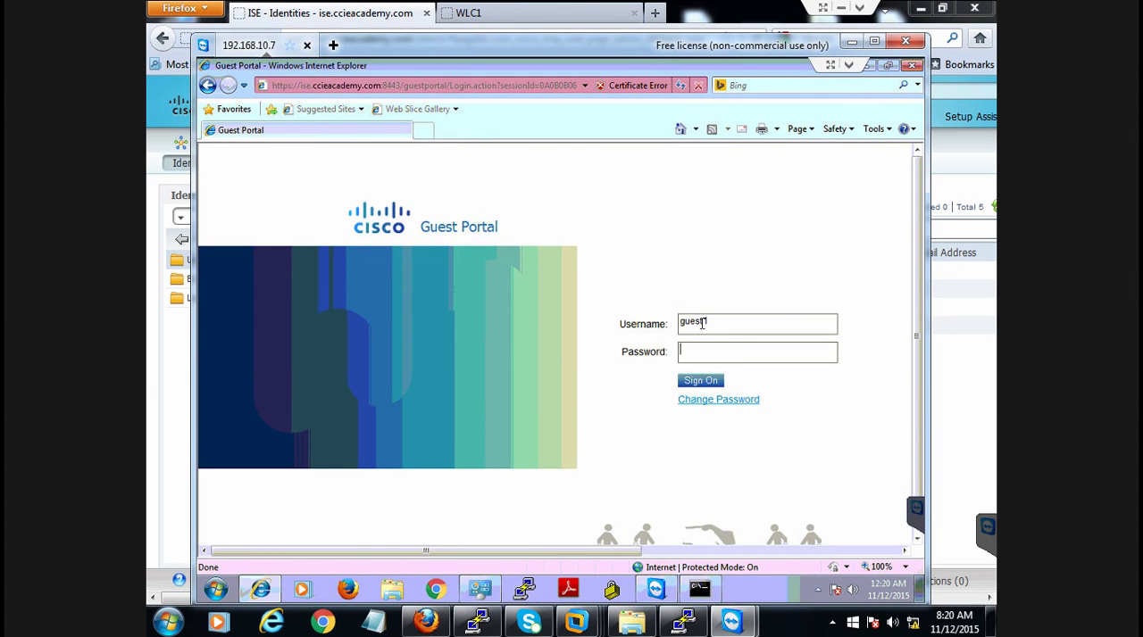
pyautogui.write('•••')
pyautogui.click(707, 384)
pyautogui.click(700, 382)
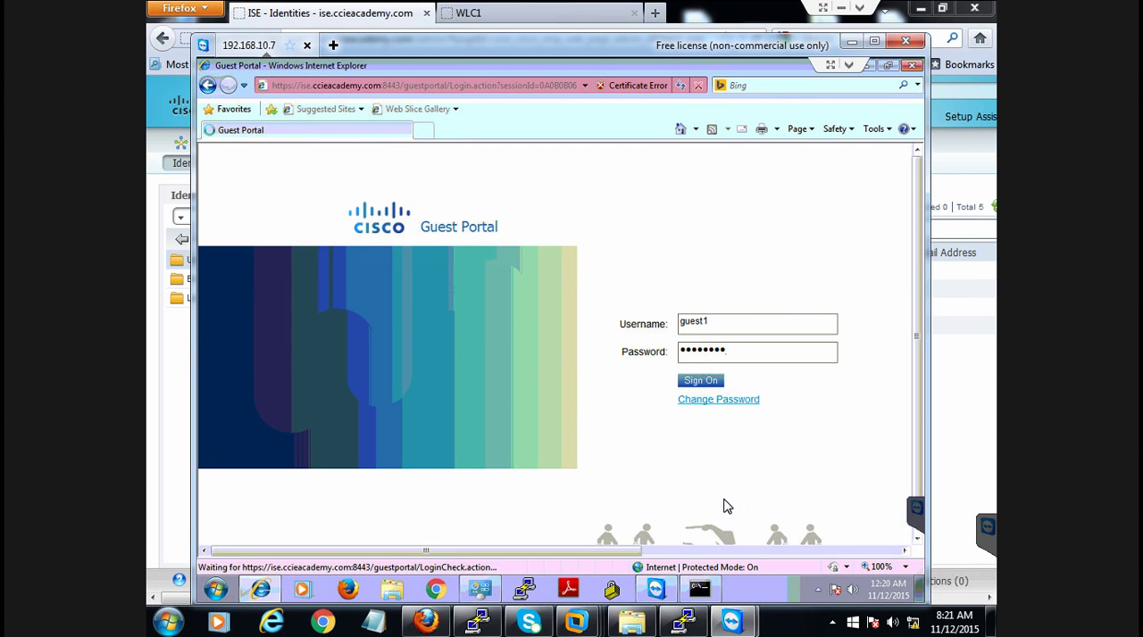
# Switch to the SW6 PuTTY session and run show authentication sessions int g1/0/21, paging through to the end of the output
pyautogui.click(684, 622)
pyautogui.click(571, 475)
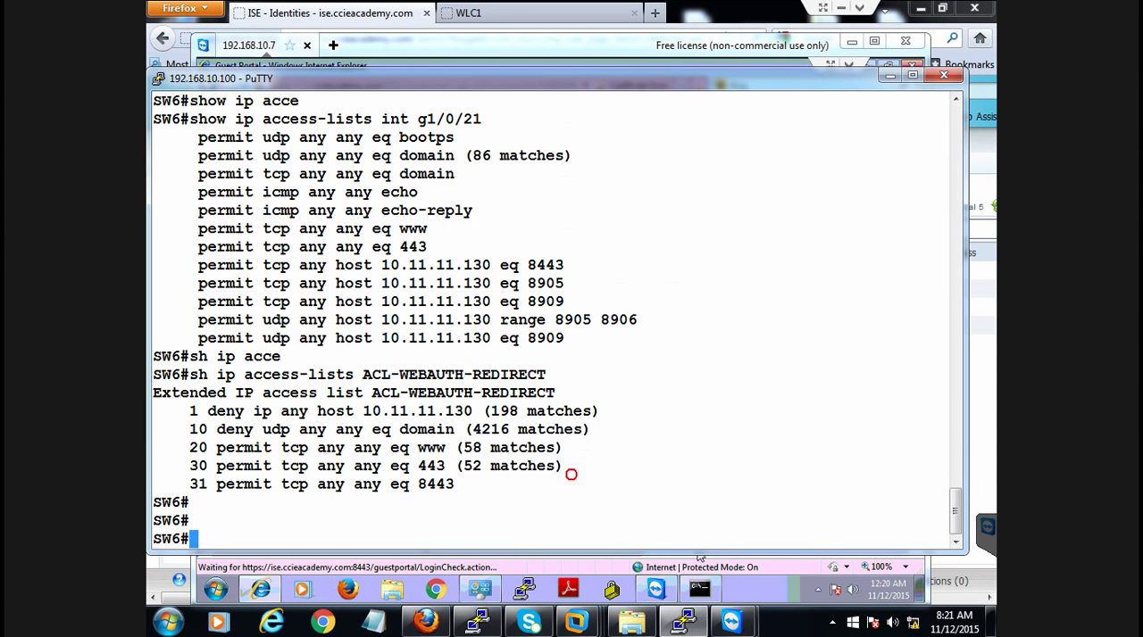
pyautogui.press('Return')
pyautogui.press('Return')
pyautogui.press('Return')
pyautogui.press('Return')
pyautogui.press('Return')
pyautogui.press('Return')
pyautogui.write('sho')
pyautogui.press('Tab')
pyautogui.write('authe')
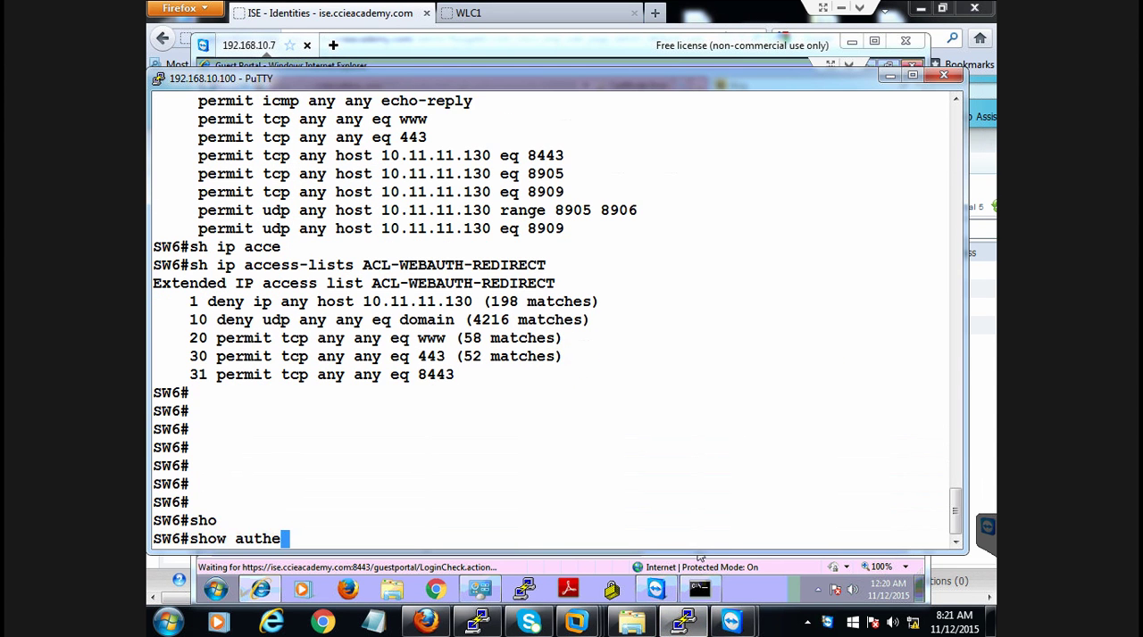
pyautogui.press('Tab')
pyautogui.write('se')
pyautogui.press('Tab')
pyautogui.write('int')
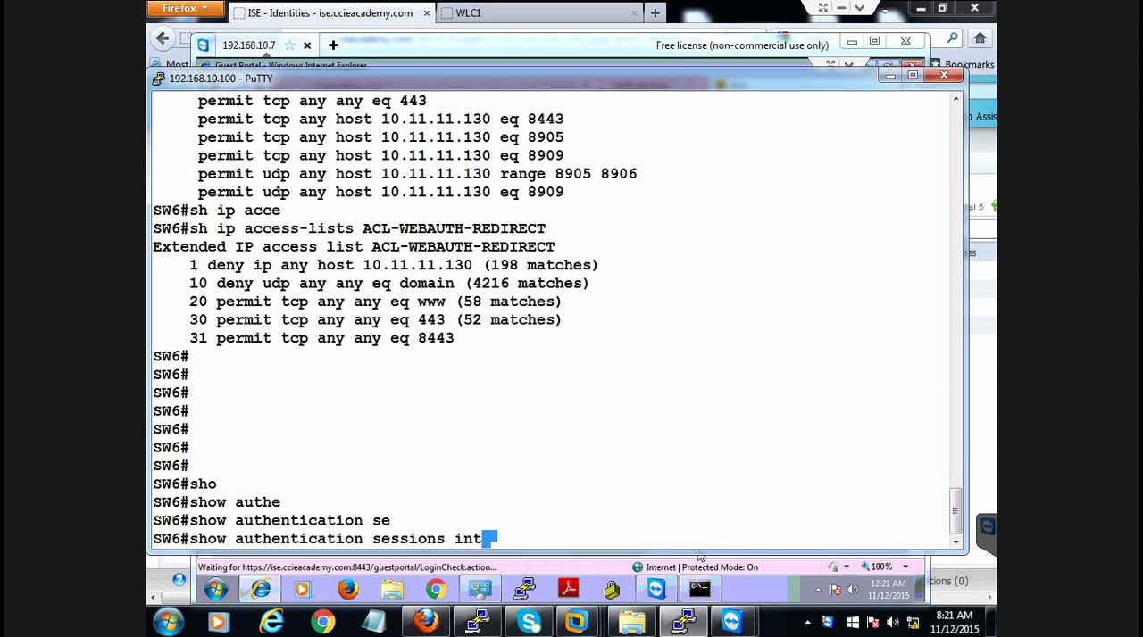
pyautogui.write(' g1/0/21')
pyautogui.press('Return')
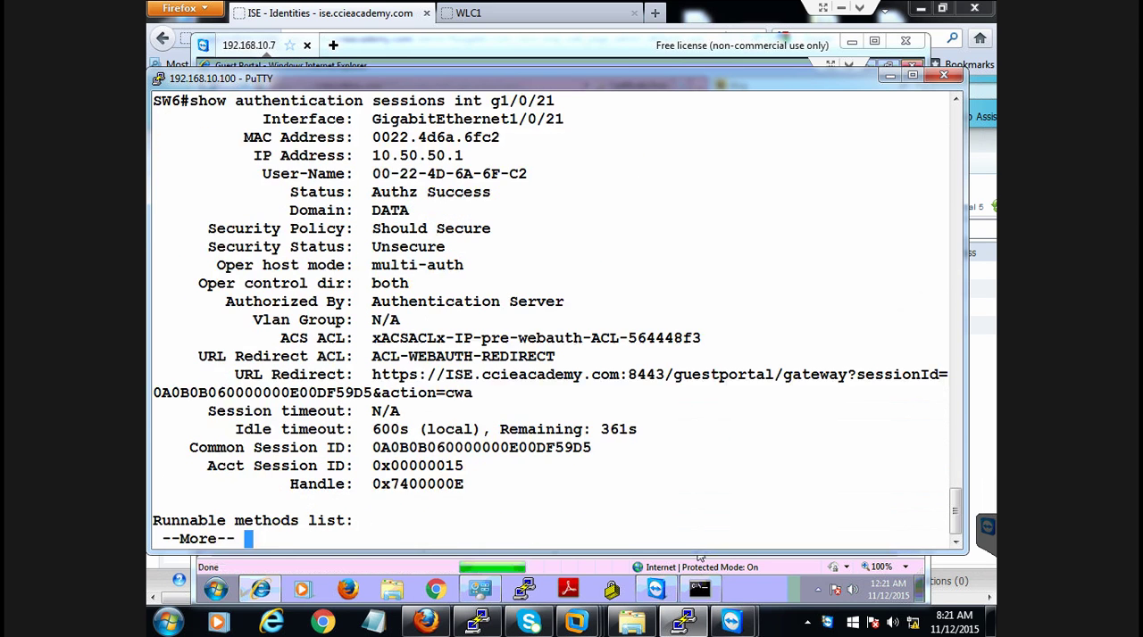
pyautogui.press('space')
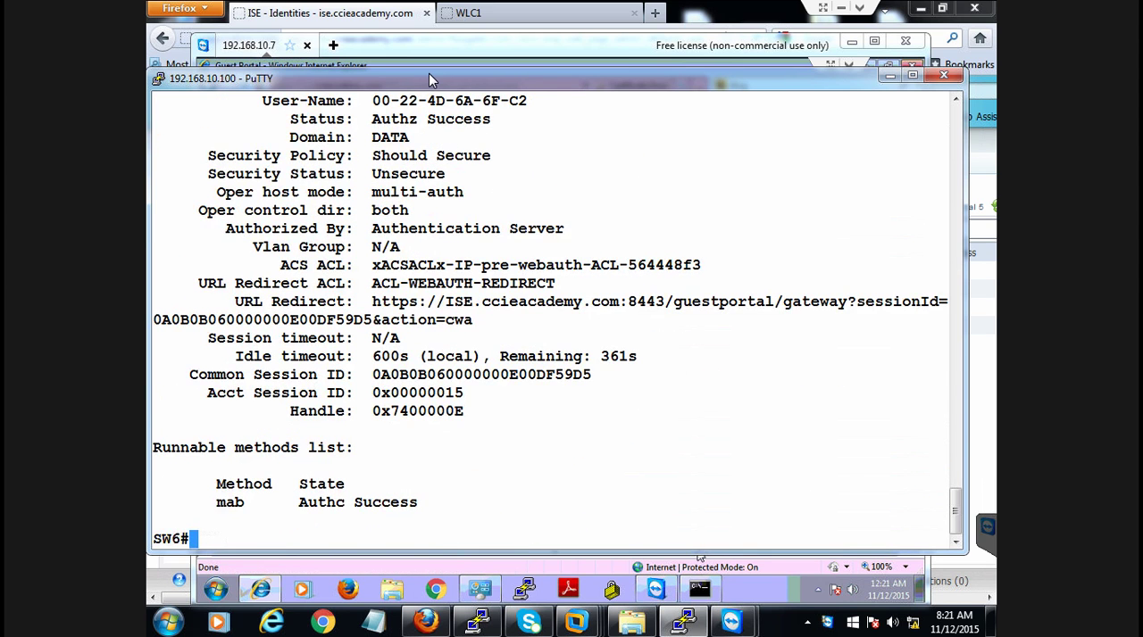
# Examine the VLAN group, session timeout, URL redirect and ACS ACL entries in the G1/0/21 session output
pyautogui.moveTo(429, 73); pyautogui.dragTo(433, 18)
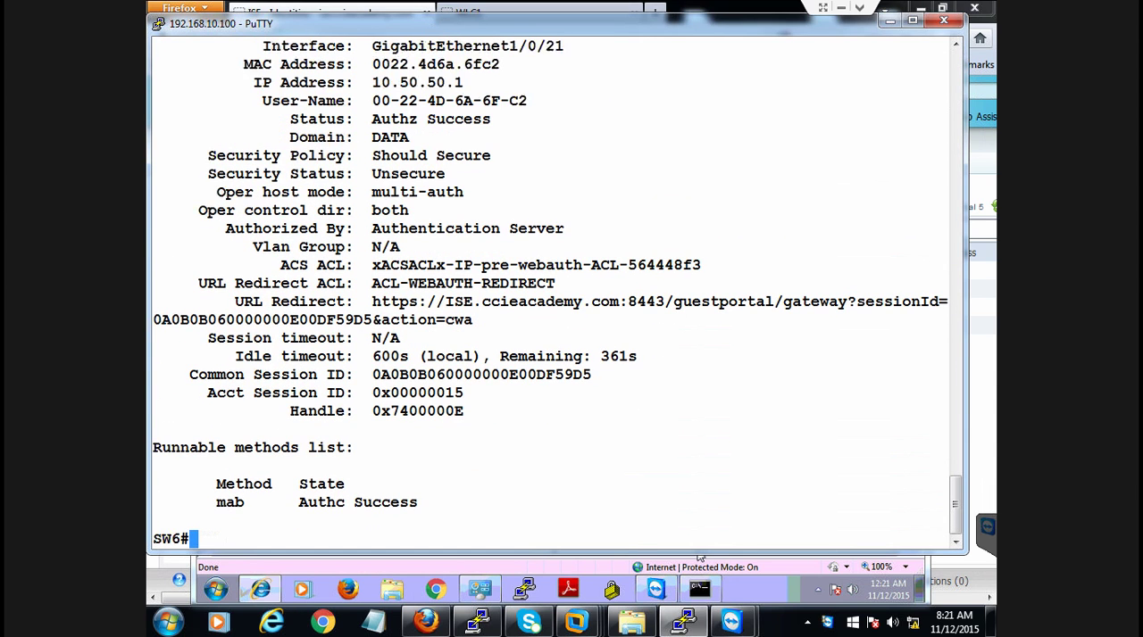
pyautogui.moveTo(953, 500); pyautogui.dragTo(952, 482)
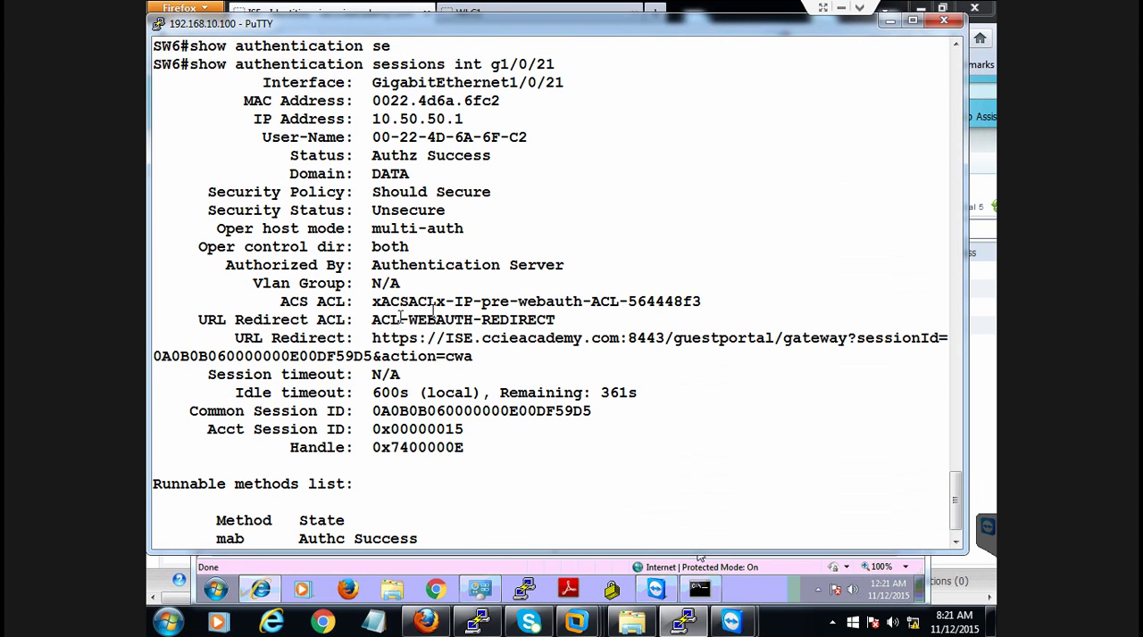
pyautogui.moveTo(367, 279); pyautogui.dragTo(412, 282)
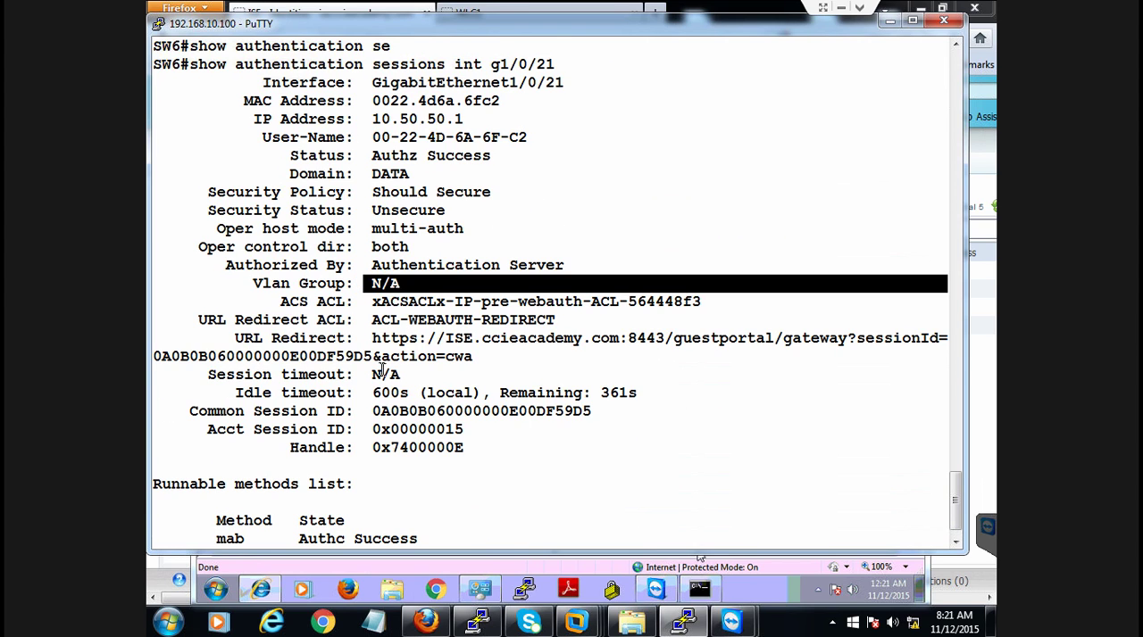
pyautogui.moveTo(373, 370); pyautogui.dragTo(414, 373)
pyautogui.click(410, 374)
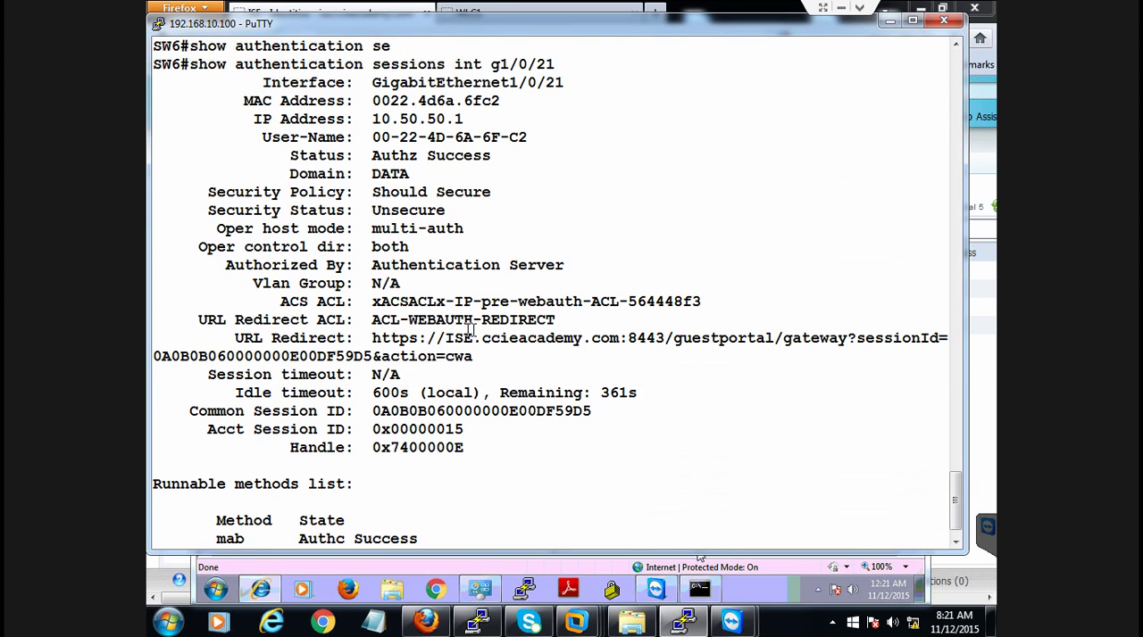
pyautogui.moveTo(418, 339); pyautogui.dragTo(472, 356)
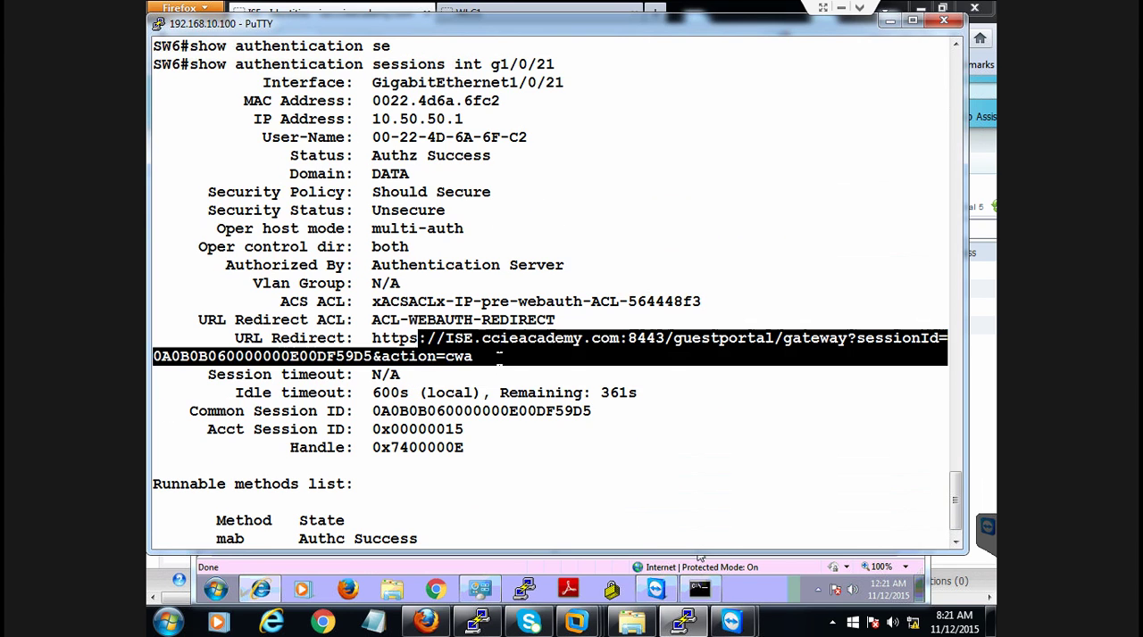
pyautogui.click(494, 359)
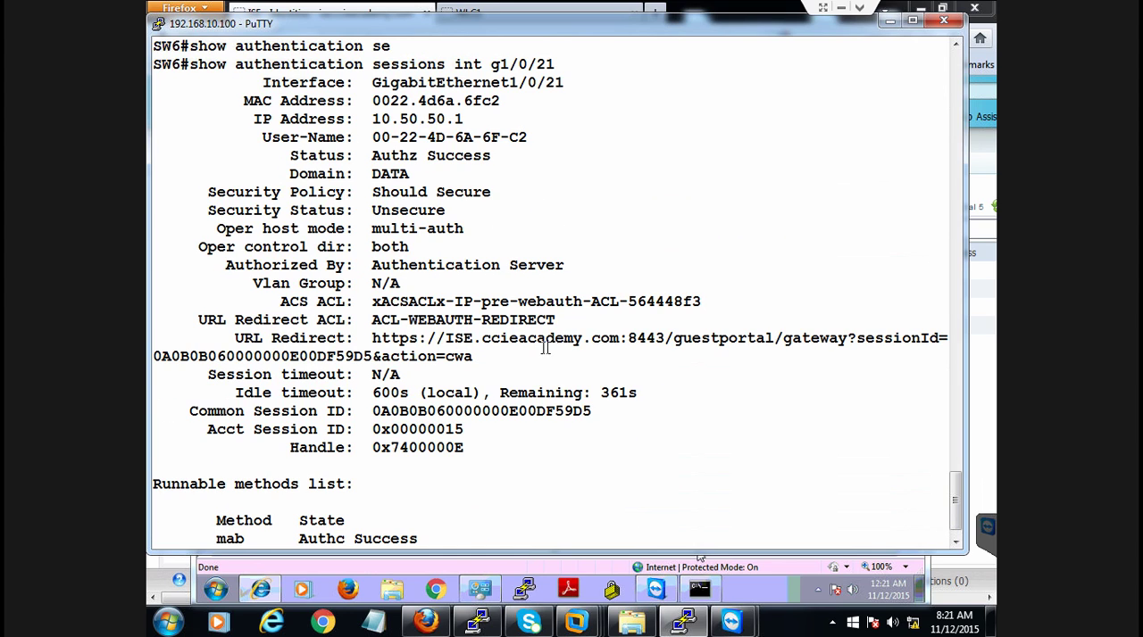
pyautogui.moveTo(678, 337); pyautogui.dragTo(783, 339)
pyautogui.click(686, 370)
pyautogui.moveTo(482, 300); pyautogui.dragTo(617, 302)
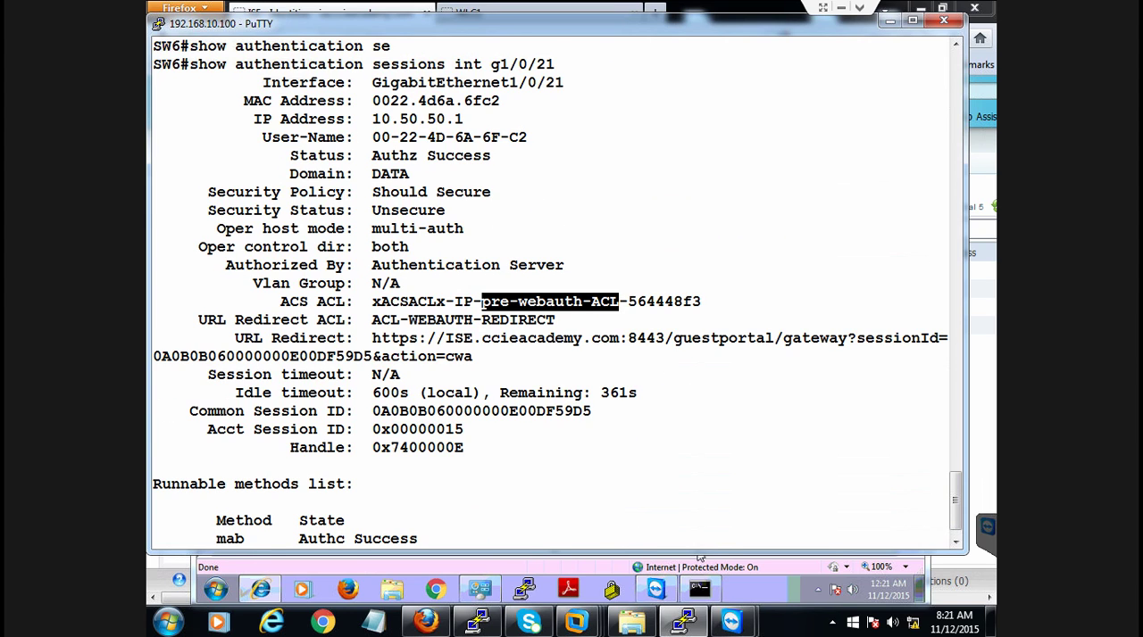
pyautogui.click(641, 358)
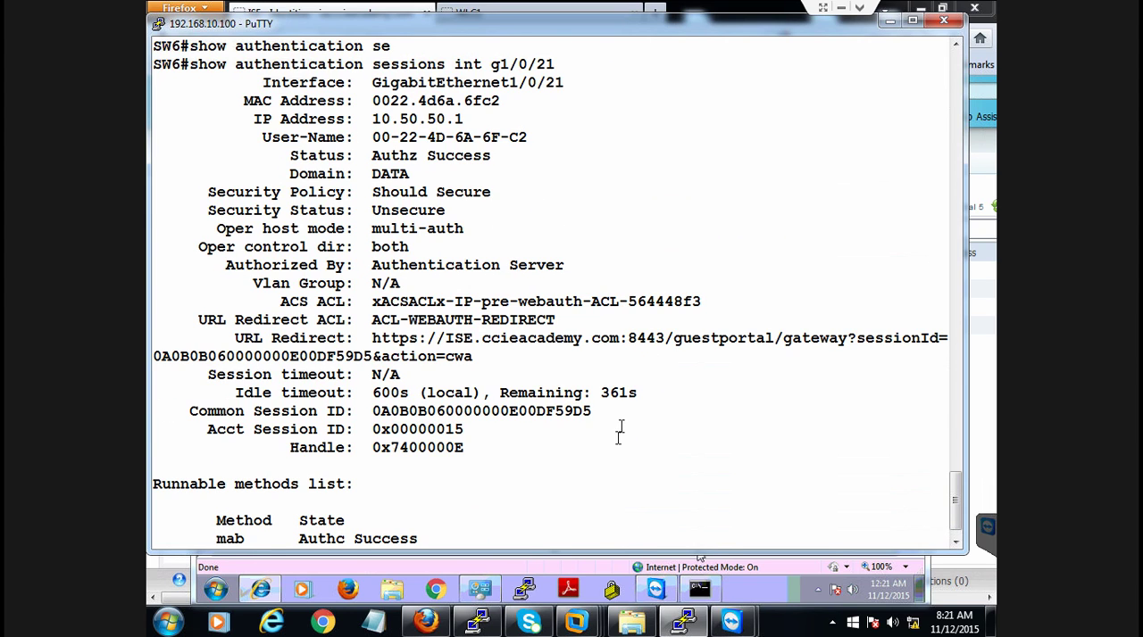
# Switch to ISE in Firefox and review the live authentications, widening the Identity column and checking authorization profiles and authentication methods
pyautogui.click(426, 622)
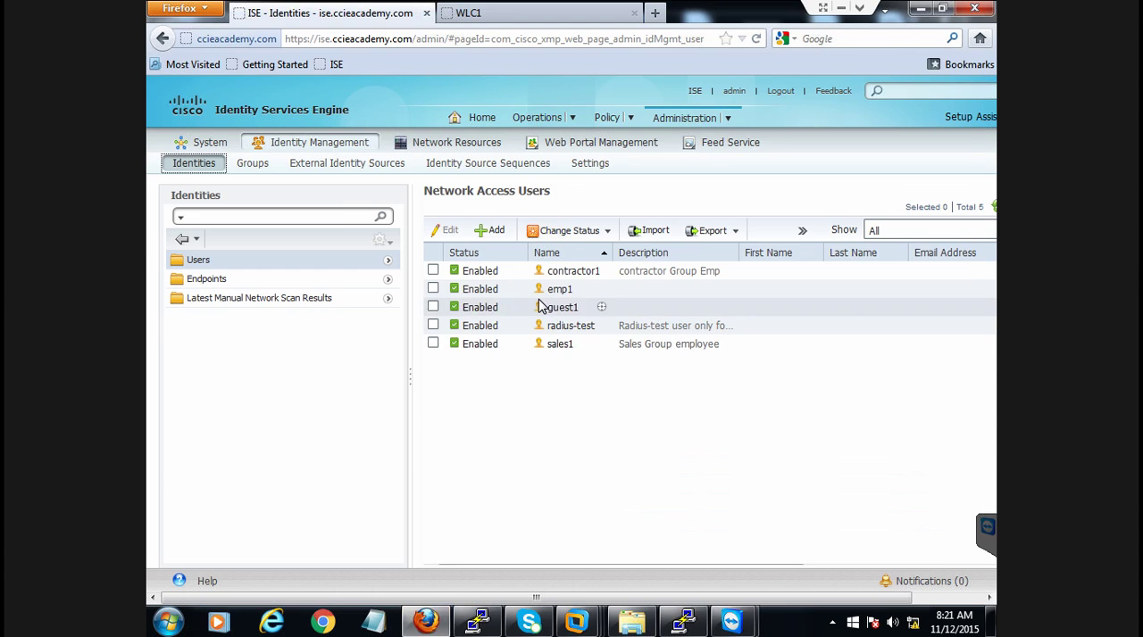
pyautogui.moveTo(546, 123)
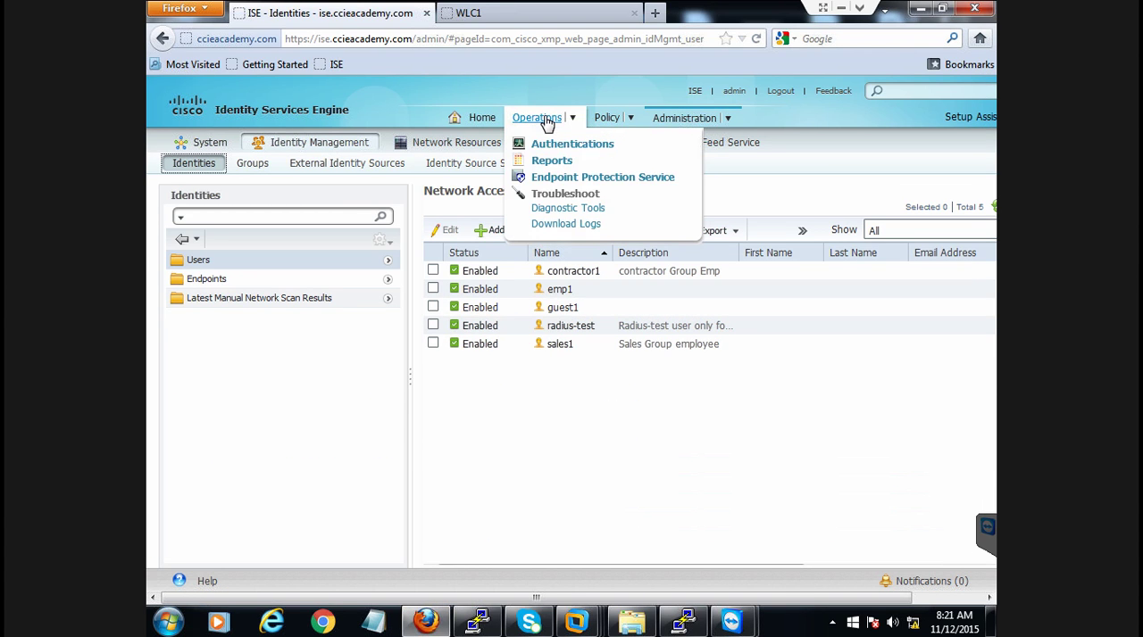
pyautogui.click(553, 145)
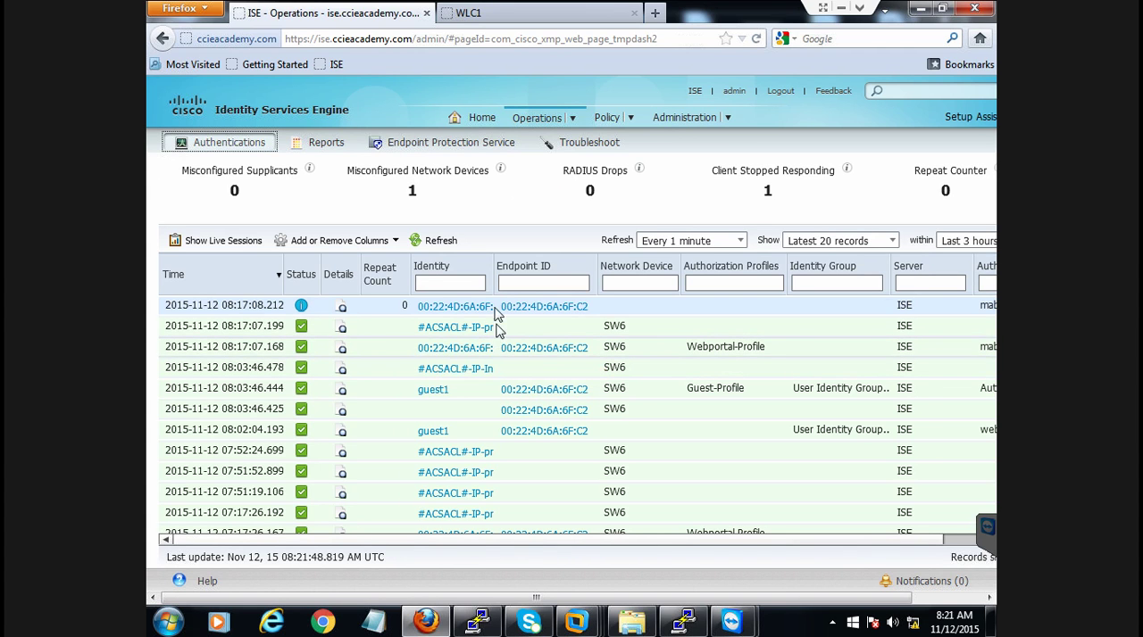
pyautogui.moveTo(495, 284); pyautogui.dragTo(512, 284)
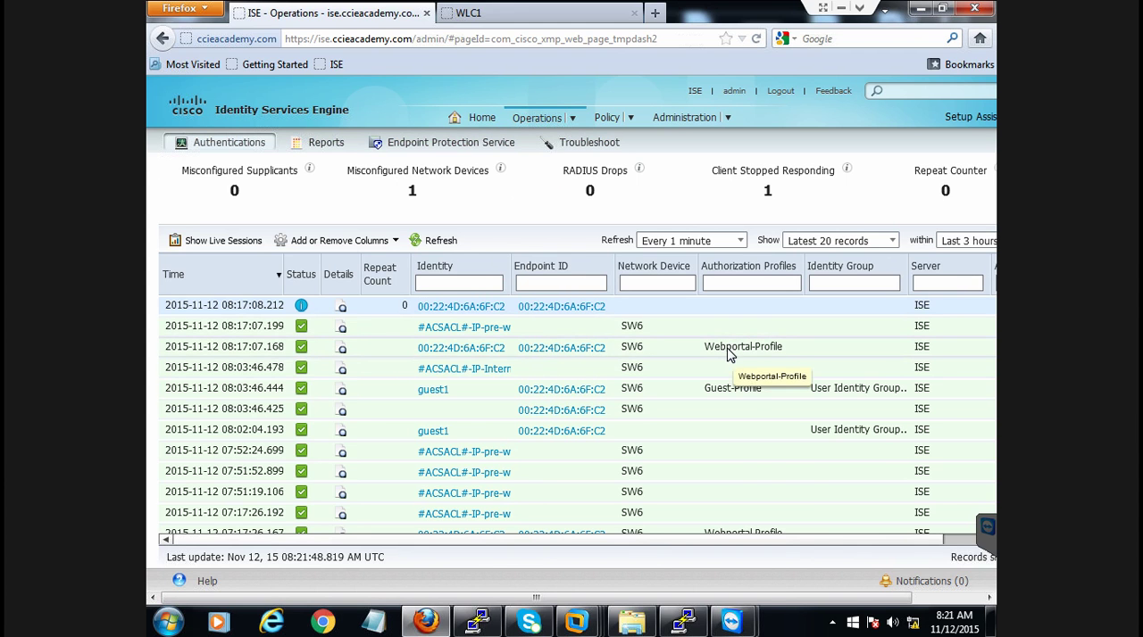
pyautogui.moveTo(640, 542); pyautogui.dragTo(703, 551)
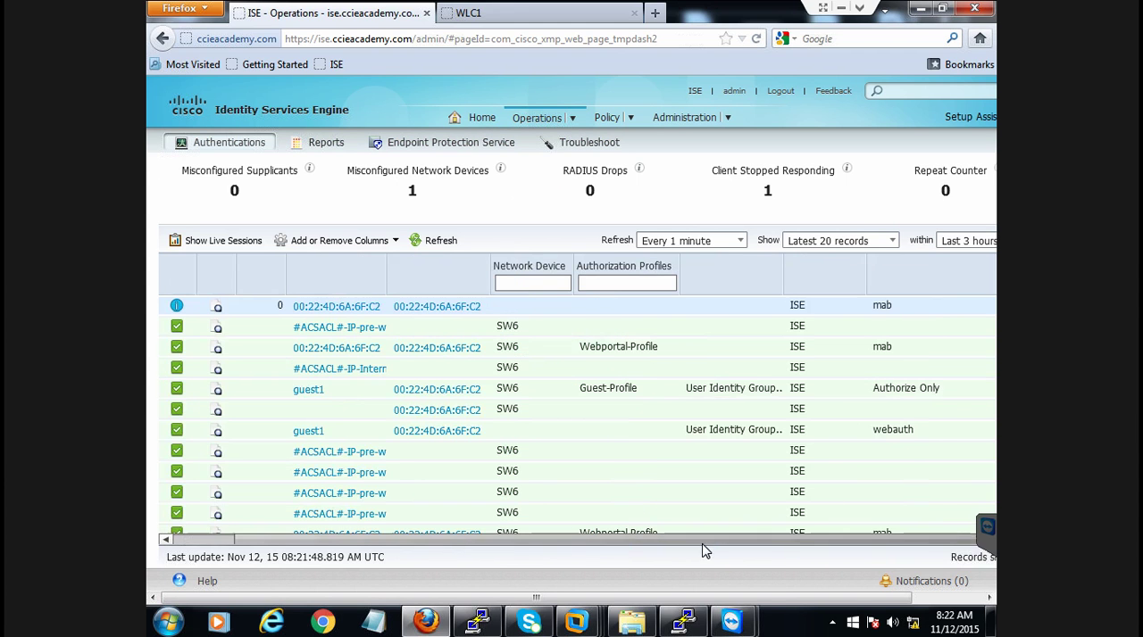
pyautogui.click(892, 352)
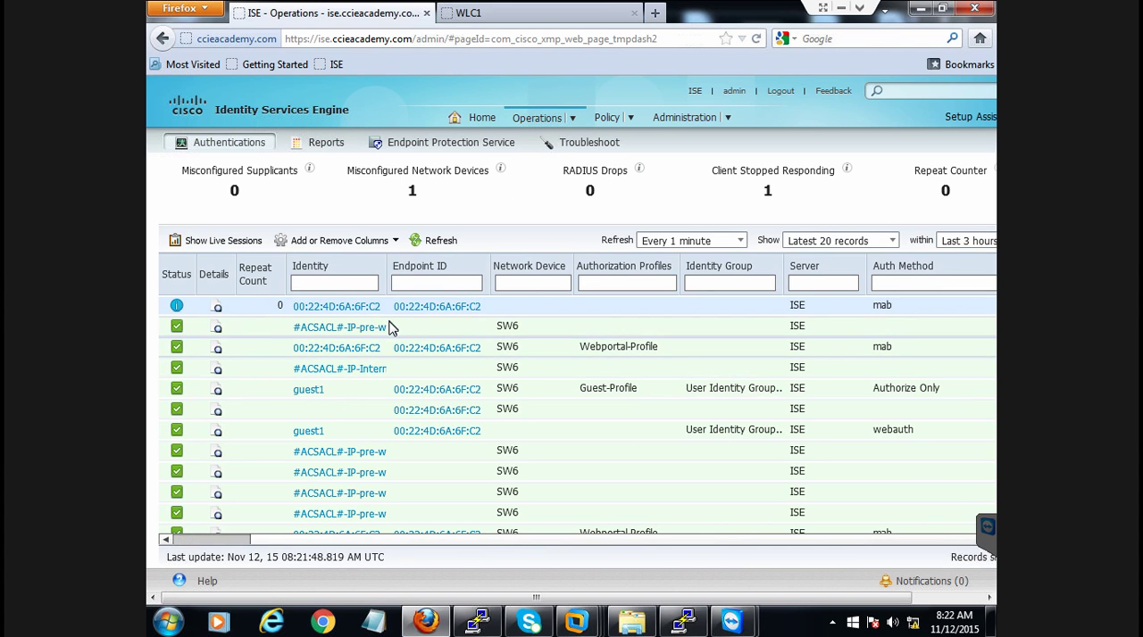
pyautogui.moveTo(386, 283); pyautogui.dragTo(446, 286)
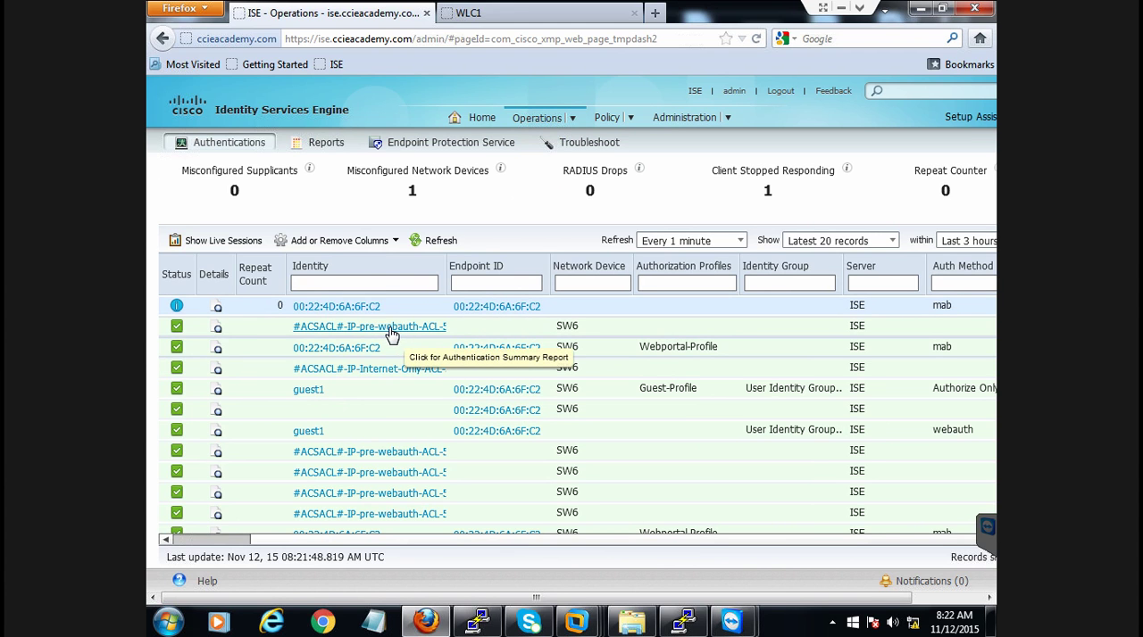
# Open the details of the latest Webportal-Profile authentication and examine the cisco-av-pair entries in its Result section
pyautogui.click(217, 353)
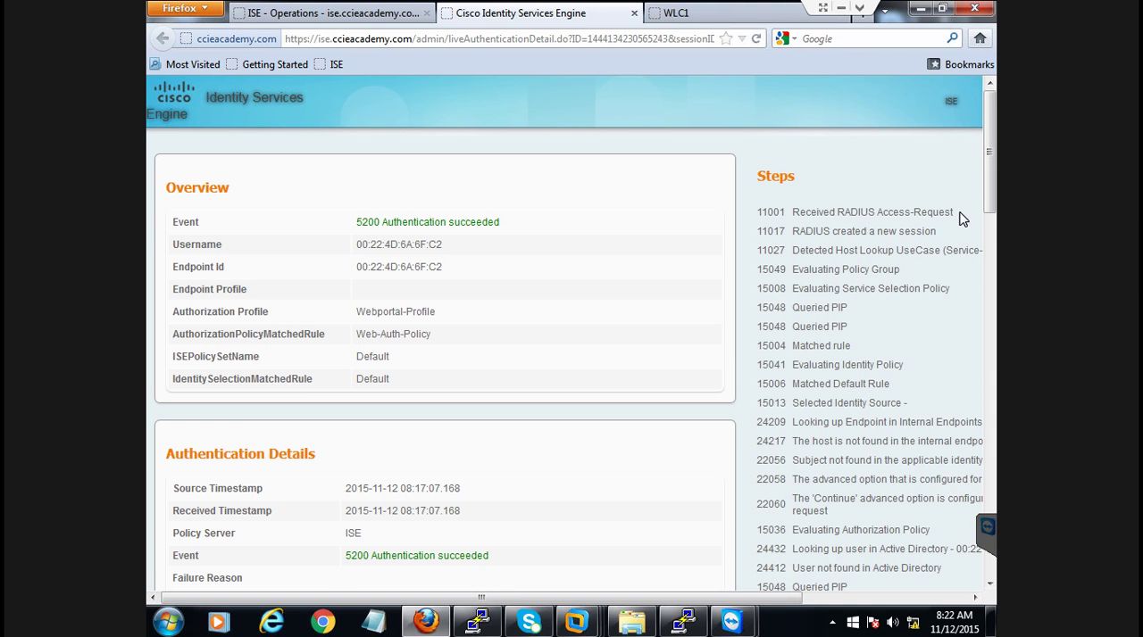
pyautogui.moveTo(994, 168); pyautogui.dragTo(999, 449)
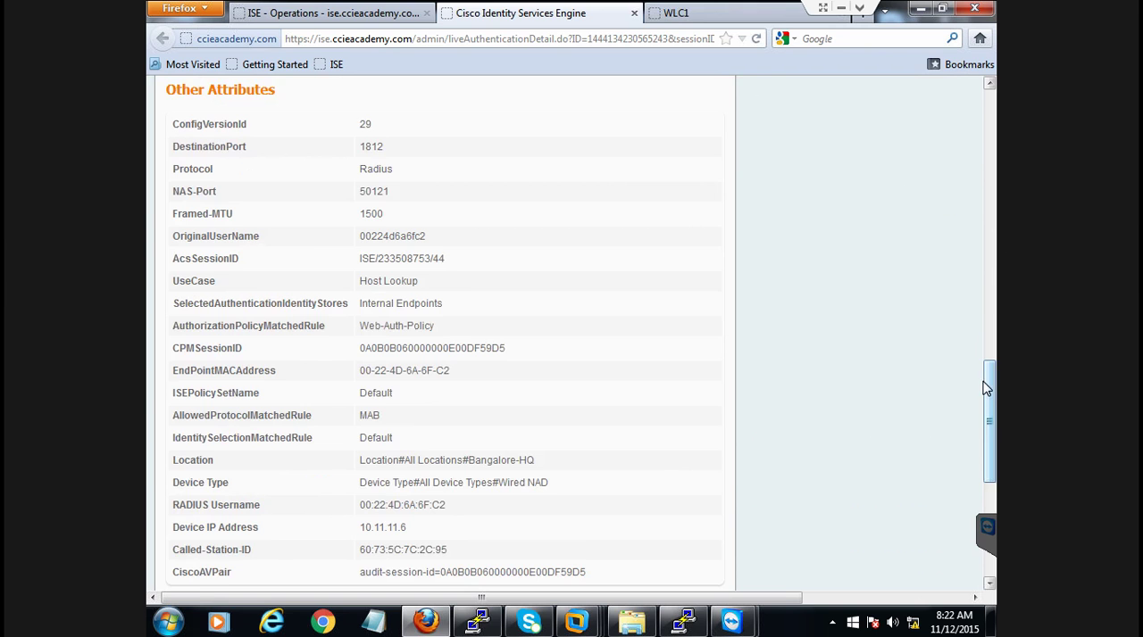
pyautogui.moveTo(988, 387); pyautogui.dragTo(995, 419)
pyautogui.moveTo(995, 435); pyautogui.dragTo(994, 476)
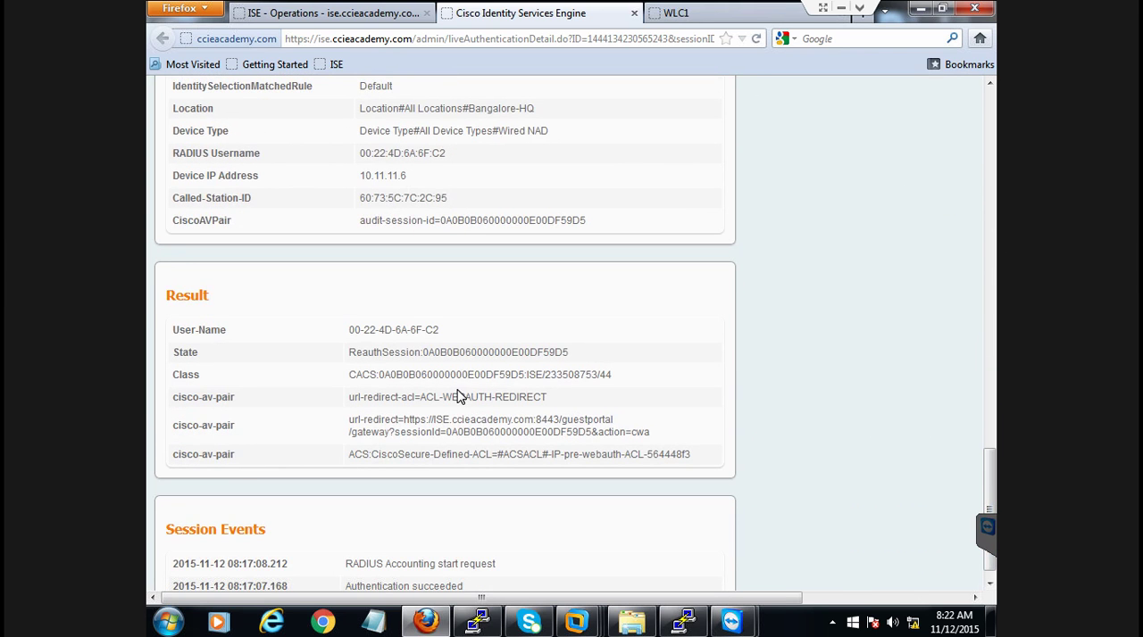
pyautogui.moveTo(361, 399); pyautogui.dragTo(453, 398)
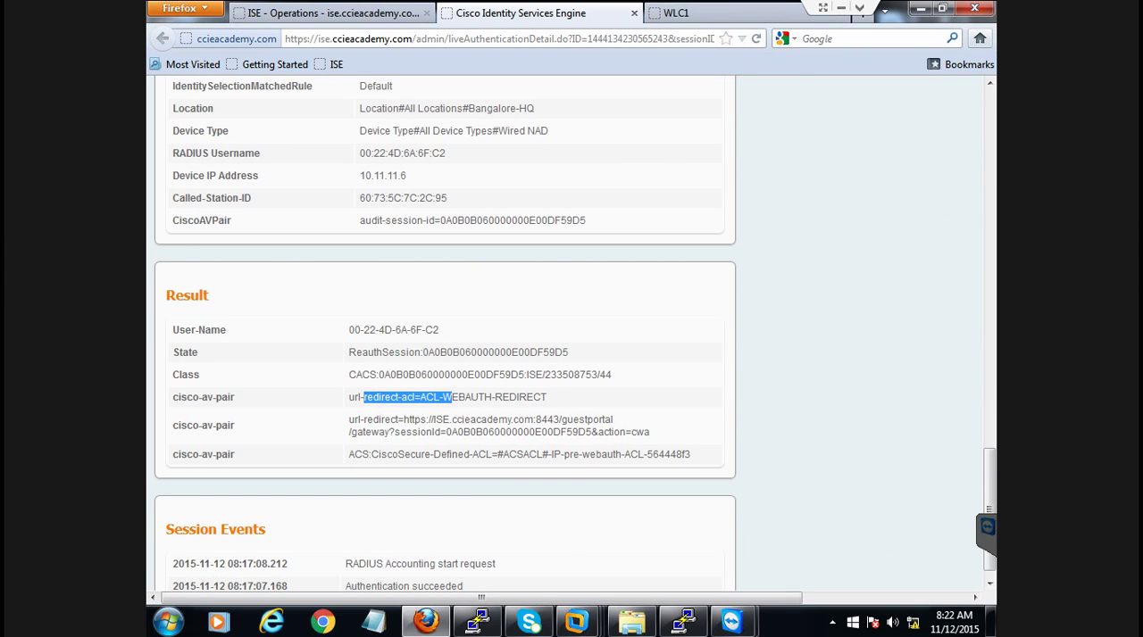
pyautogui.click(362, 419)
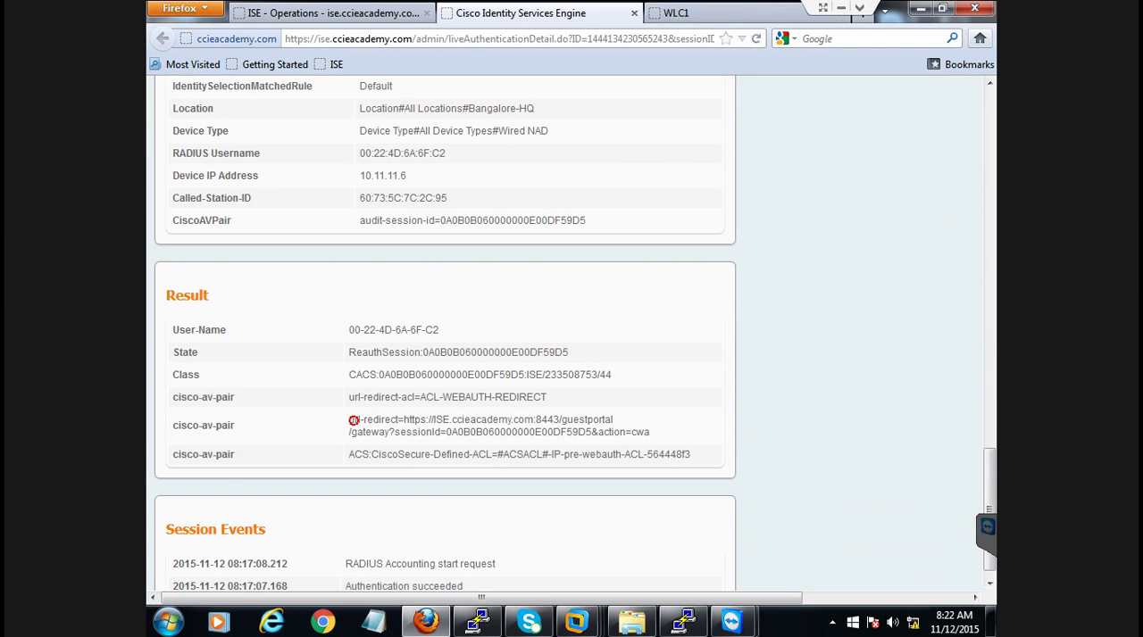
pyautogui.moveTo(413, 419)
pyautogui.mouseDown()
pyautogui.moveTo(512, 419)
pyautogui.moveTo(553, 432)
pyautogui.moveTo(551, 454)
pyautogui.moveTo(639, 454)
pyautogui.mouseUp()
pyautogui.moveTo(193, 397); pyautogui.dragTo(432, 456)
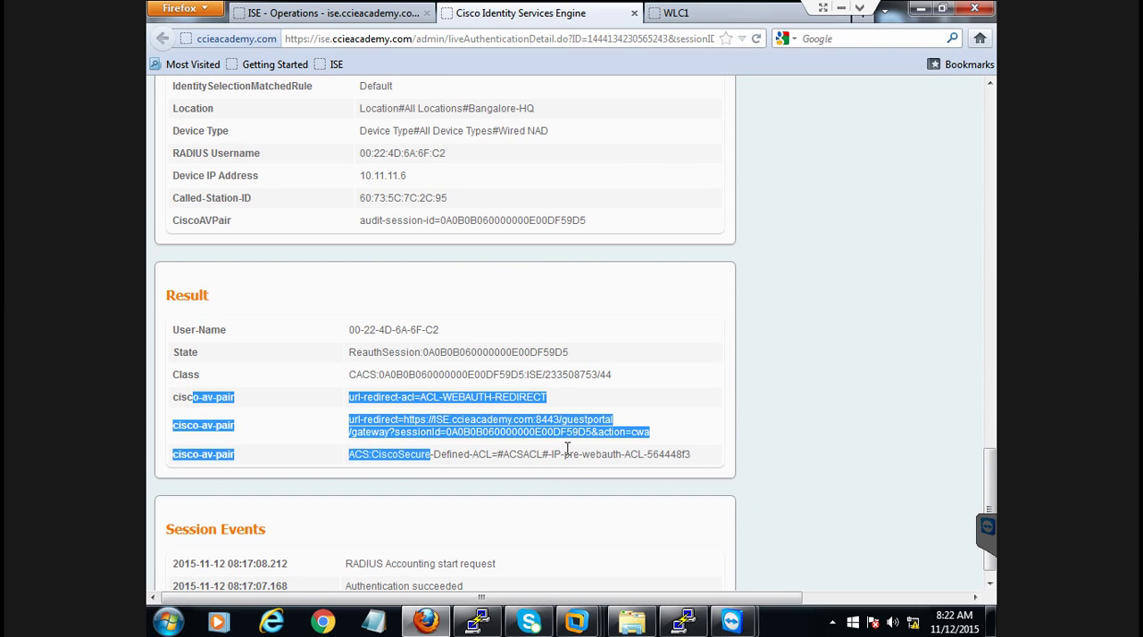
pyautogui.click(717, 441)
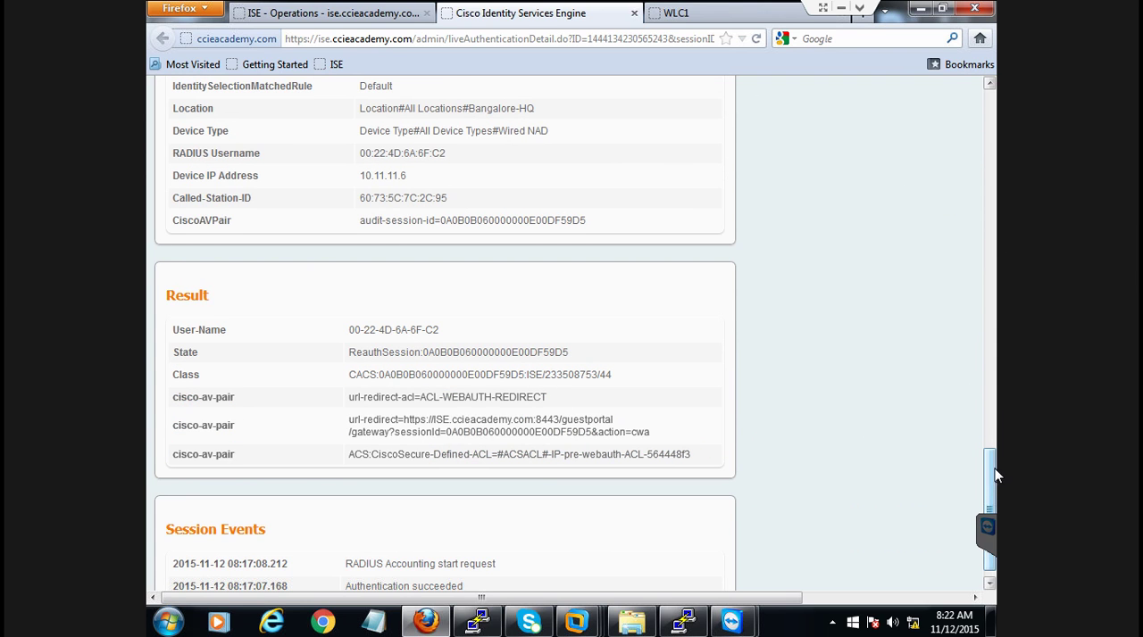
# Compare the AuthorizationPolicyMatchedRule value in the authentication details with the Web-Auth-Policy rule in the ISE authorization policy, ending on the details
pyautogui.moveTo(989, 465)
pyautogui.mouseDown()
pyautogui.moveTo(989, 508)
pyautogui.moveTo(990, 443)
pyautogui.mouseUp()
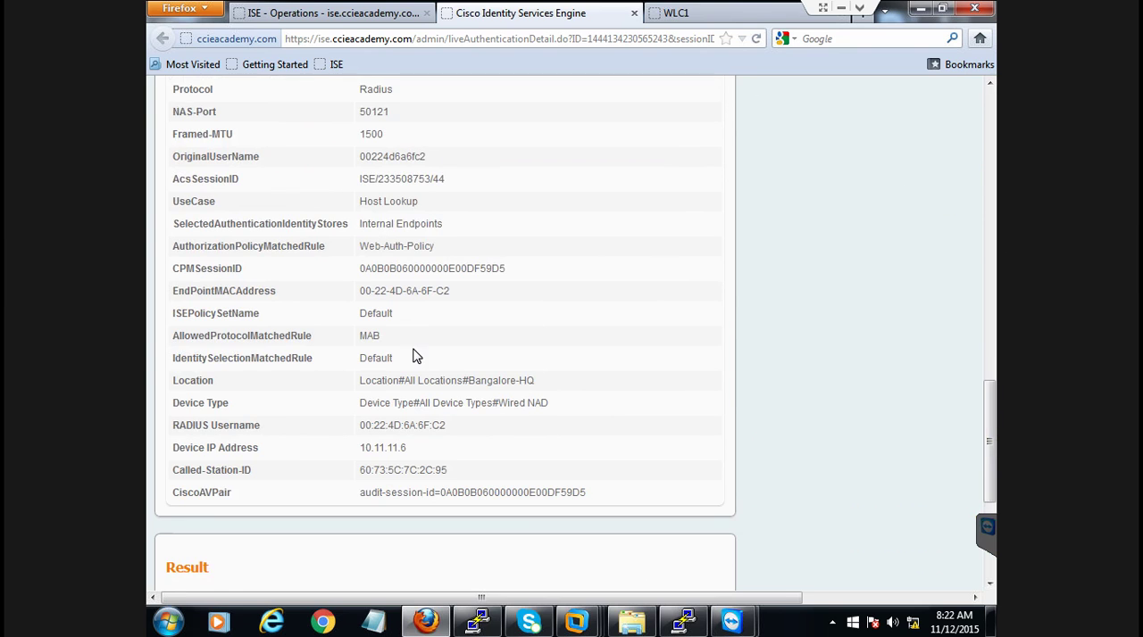
pyautogui.moveTo(360, 248); pyautogui.dragTo(450, 255)
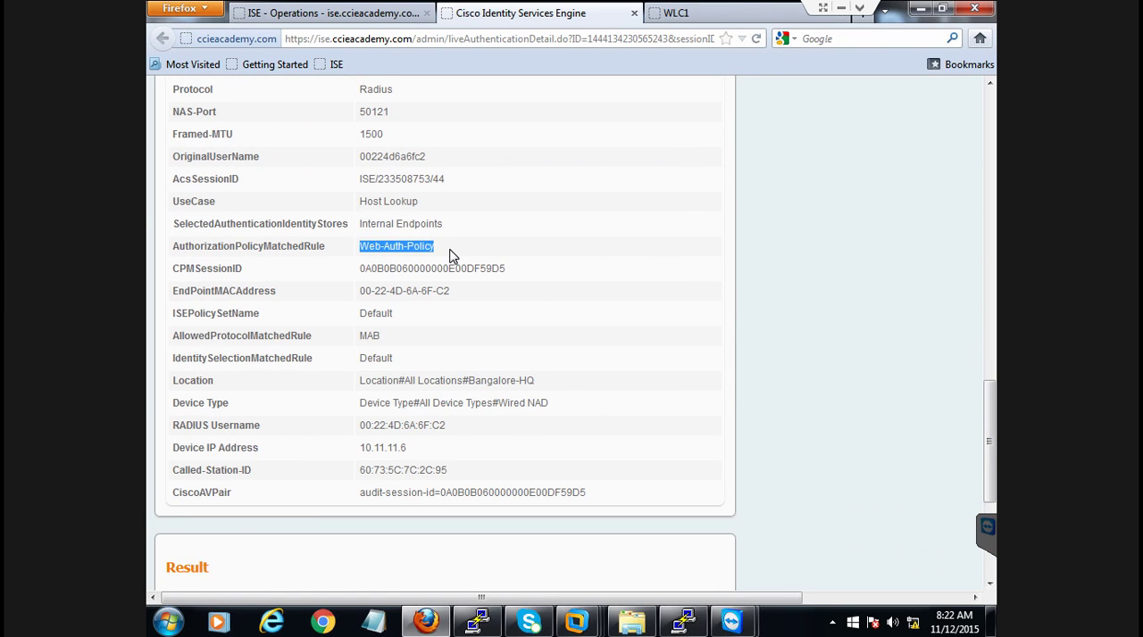
pyautogui.click(385, 21)
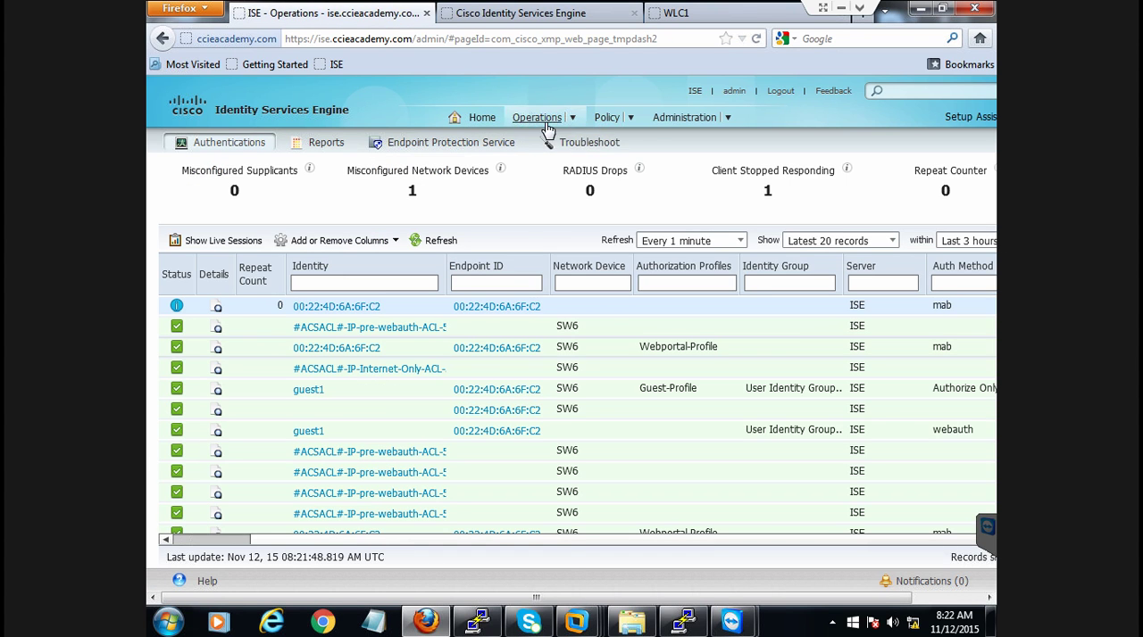
pyautogui.moveTo(547, 131)
pyautogui.moveTo(612, 127)
pyautogui.click(634, 166)
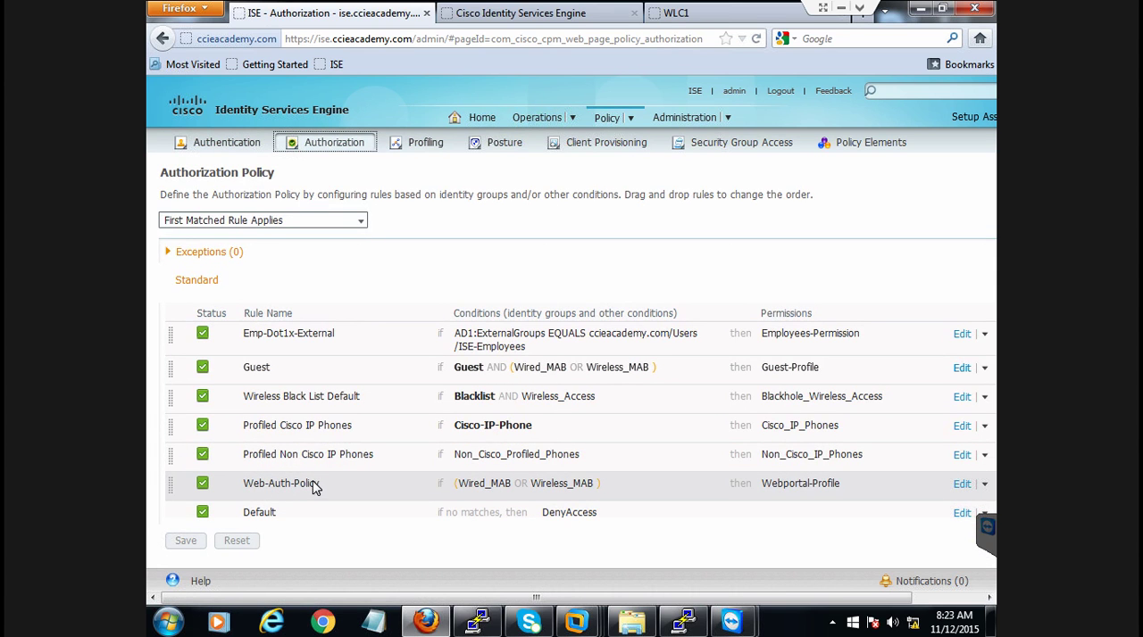
pyautogui.click(474, 14)
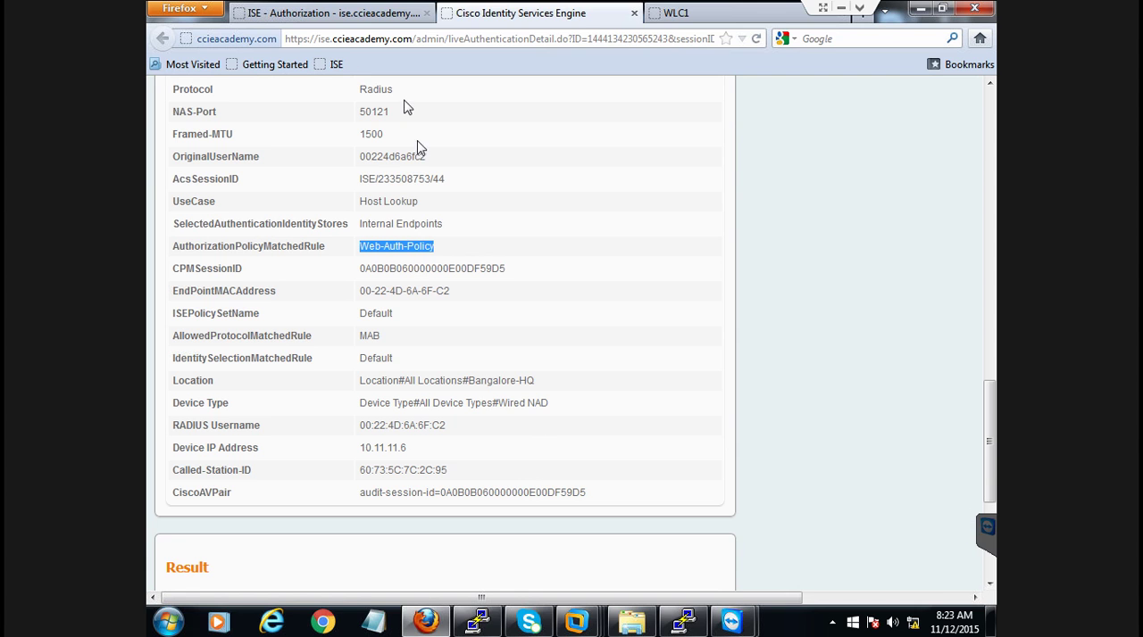
# Switch to the 192.168.10.7 TeamViewer session, accept the guest portal's Acceptable Use Policy terms and acknowledge the connection message
pyautogui.click(342, 18)
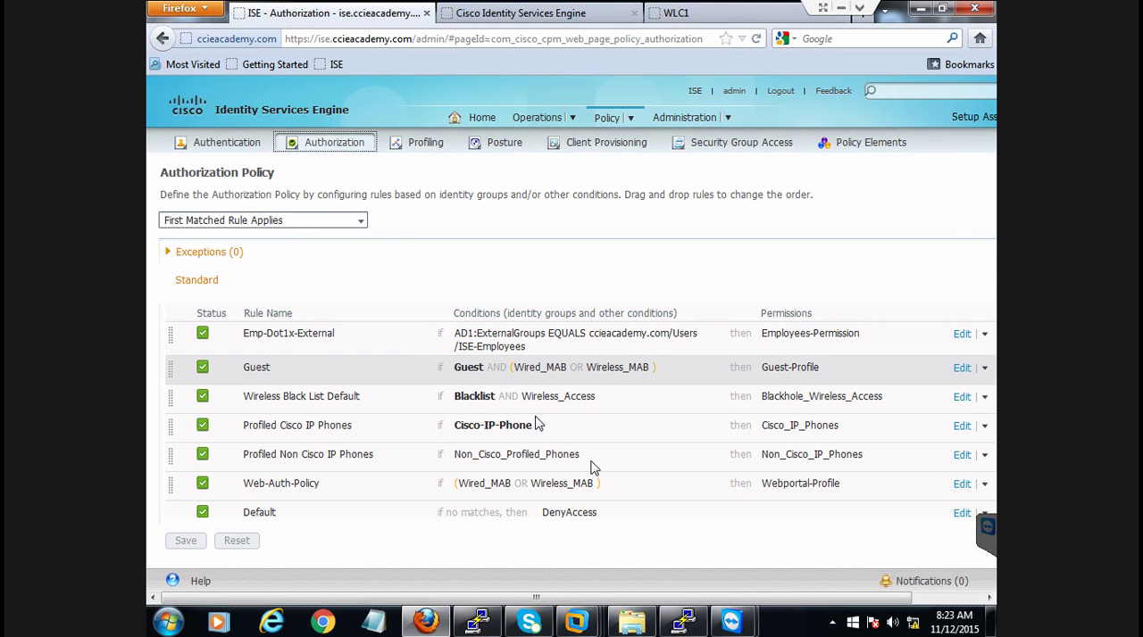
pyautogui.moveTo(734, 625)
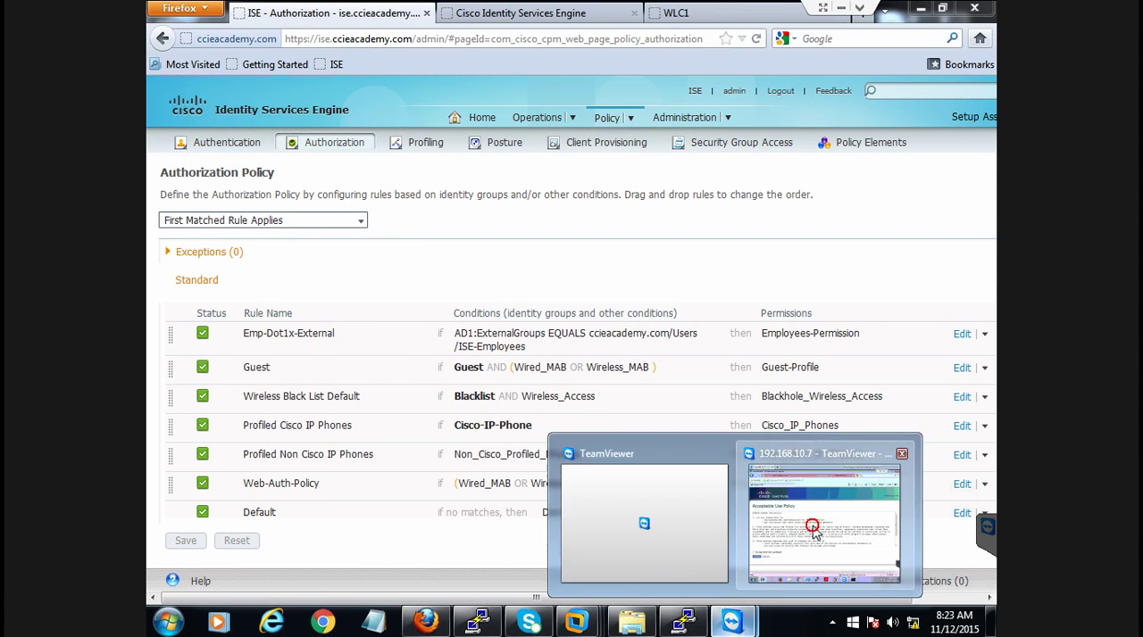
pyautogui.click(811, 528)
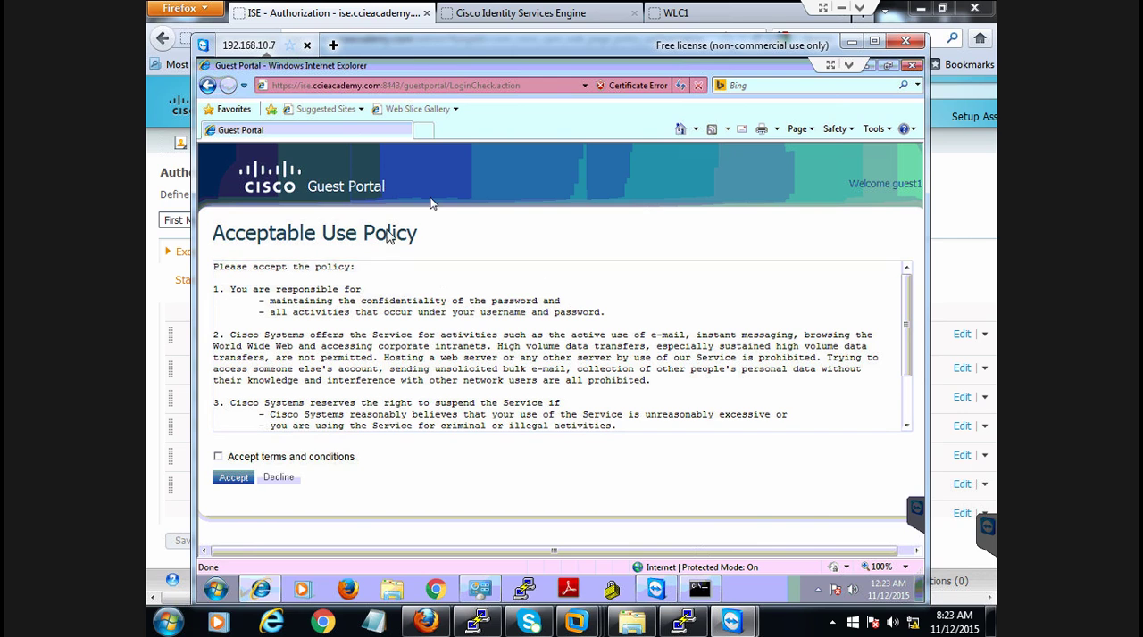
pyautogui.click(218, 456)
pyautogui.click(230, 481)
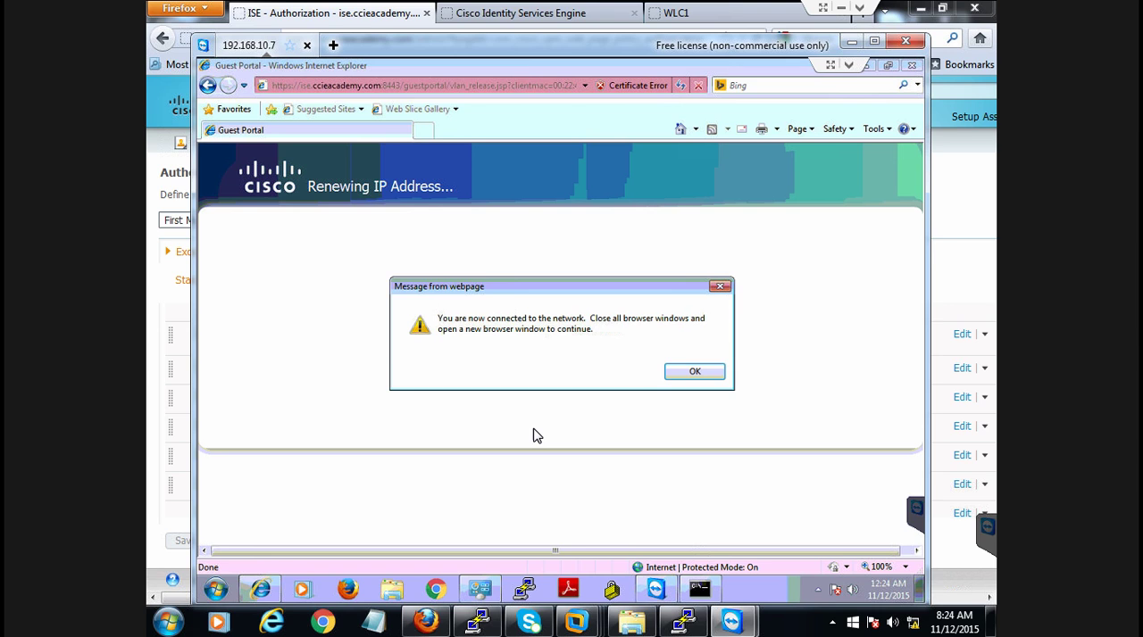
pyautogui.click(698, 371)
pyautogui.click(423, 135)
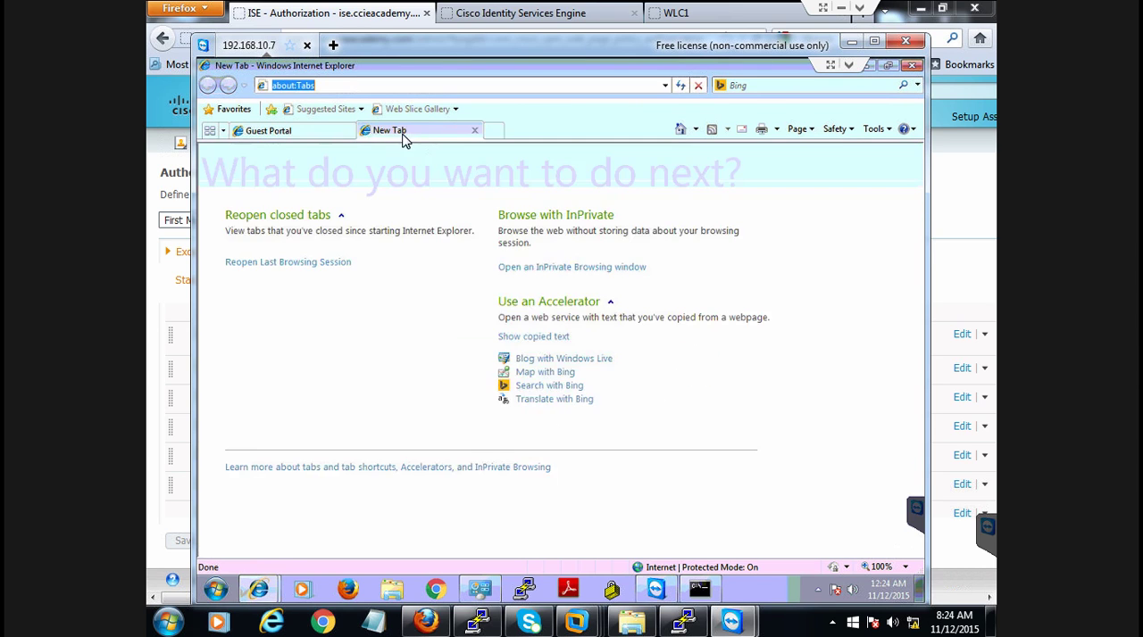
pyautogui.write('htt')
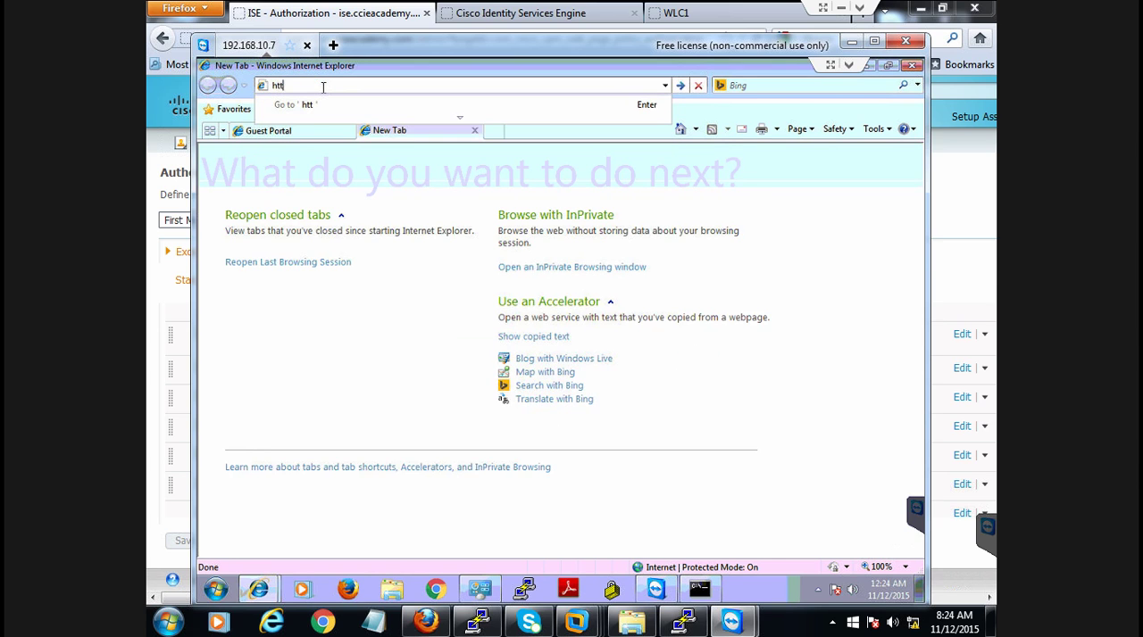
pyautogui.write('p://10.')
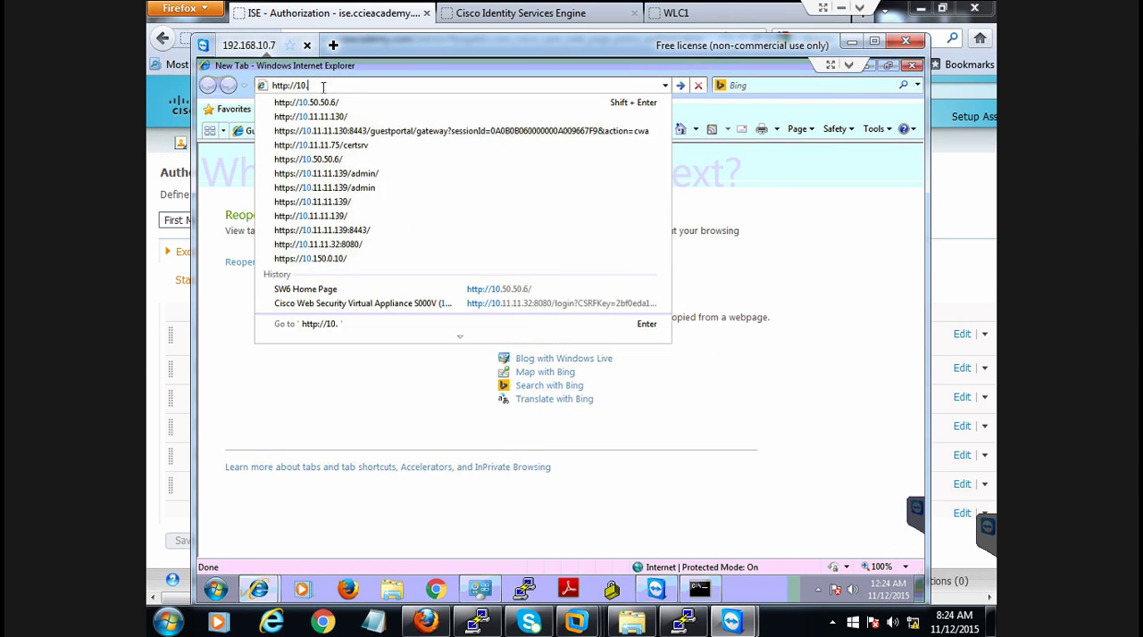
pyautogui.write('50.50.')
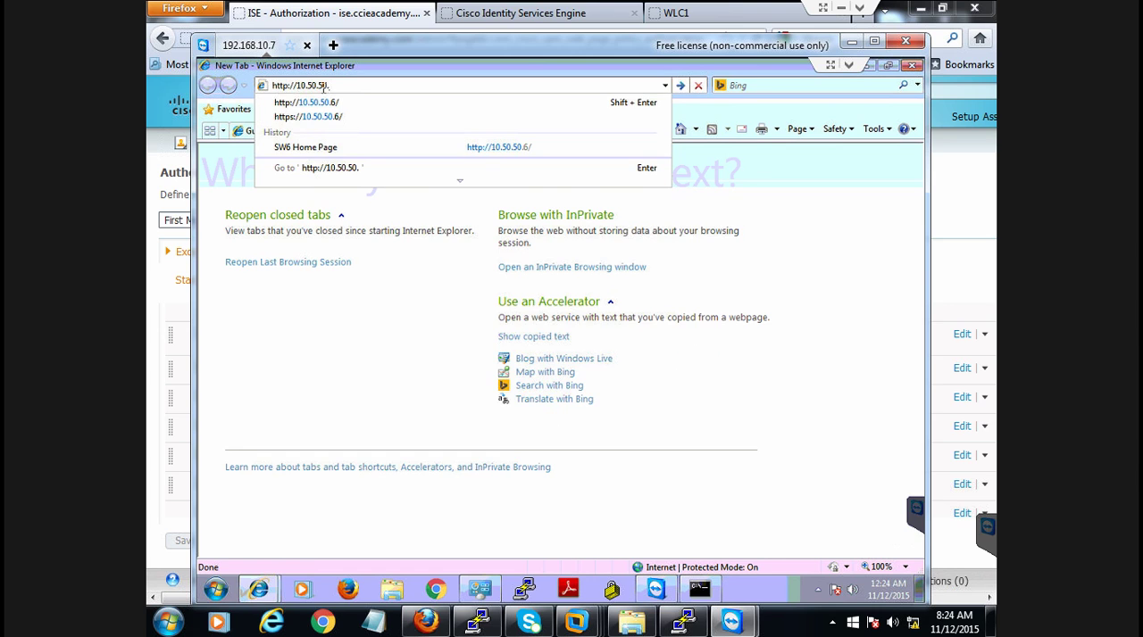
pyautogui.write('6')
pyautogui.press('Return')
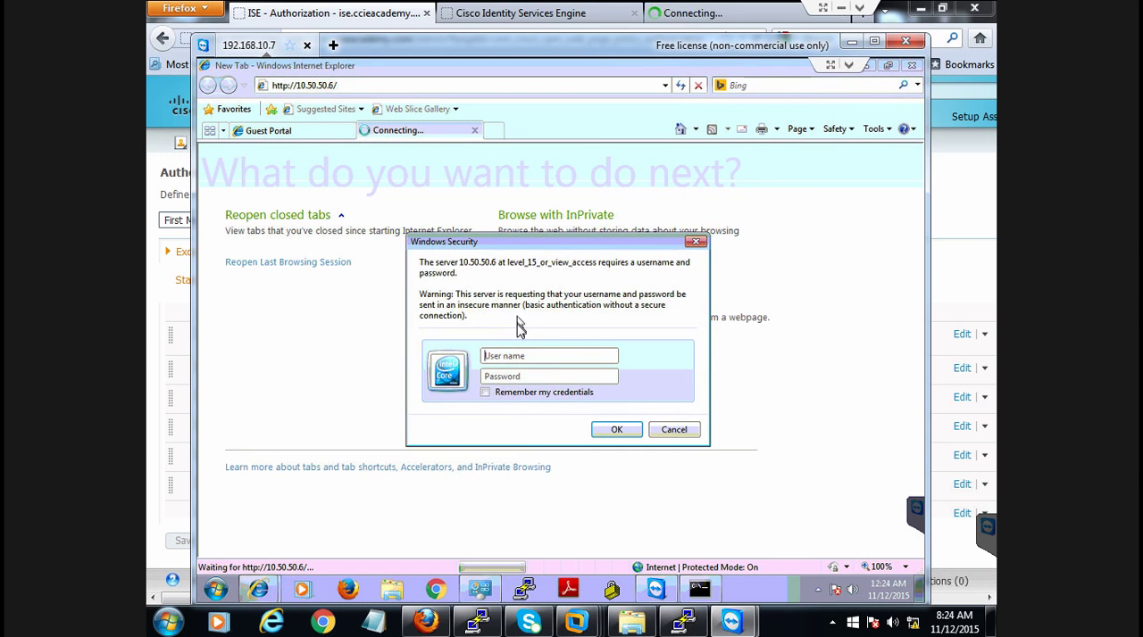
# Log in to the SW6 web page as radius-test with the account password
pyautogui.click(509, 357)
pyautogui.write('r')
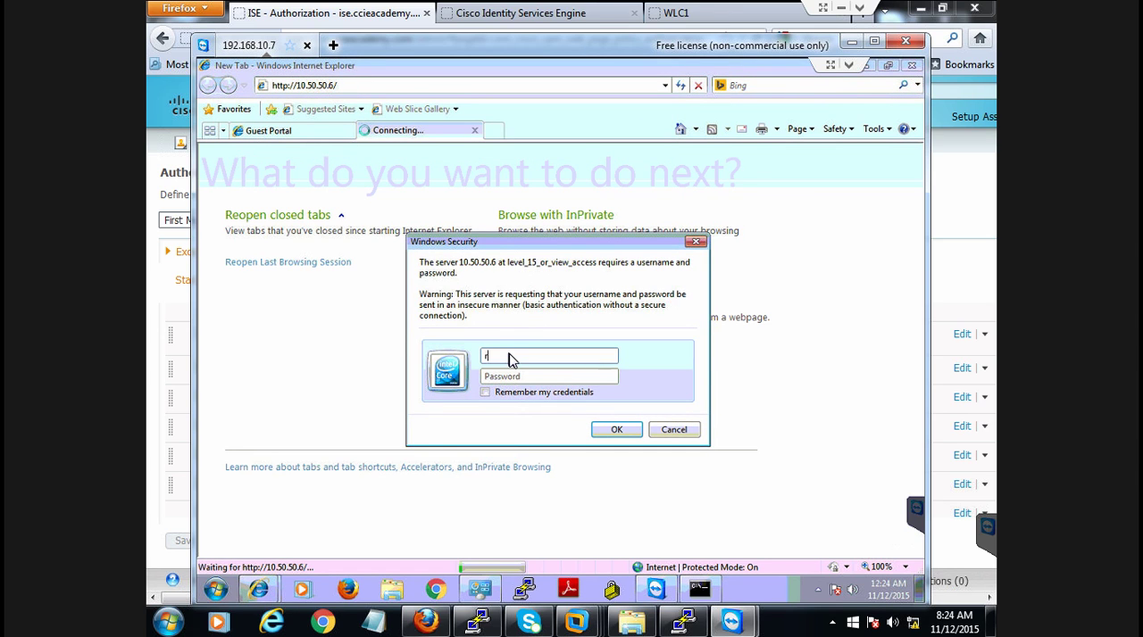
pyautogui.write('adiustest')
pyautogui.press('Tab')
pyautogui.write('c')
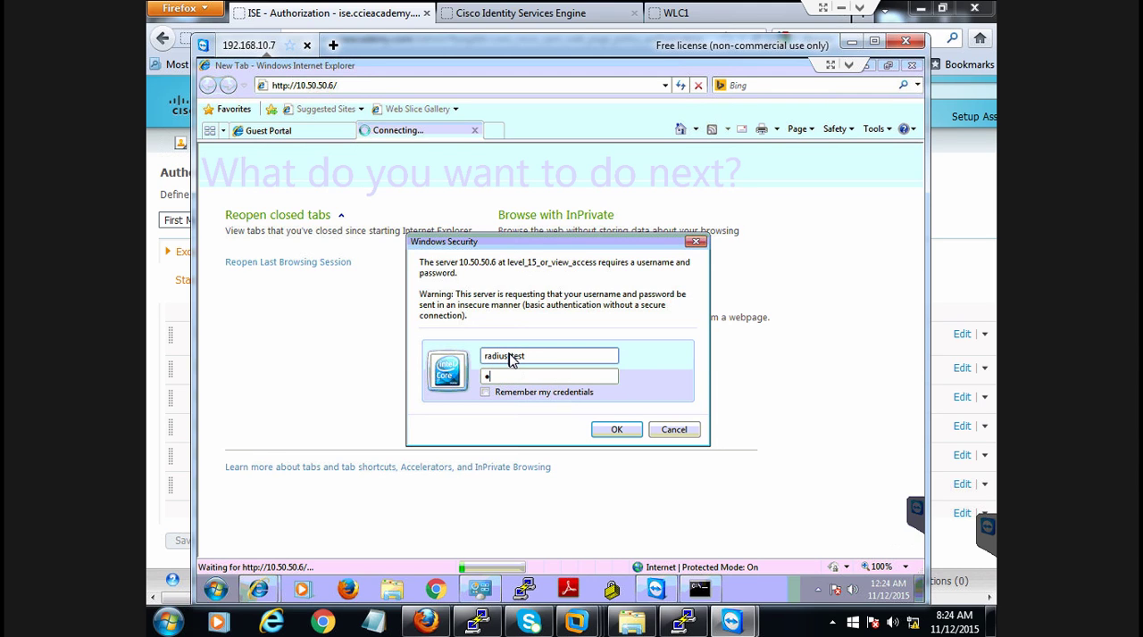
pyautogui.press('BackSpace')
pyautogui.press('BackSpace')
pyautogui.write('cis')
pyautogui.click(616, 430)
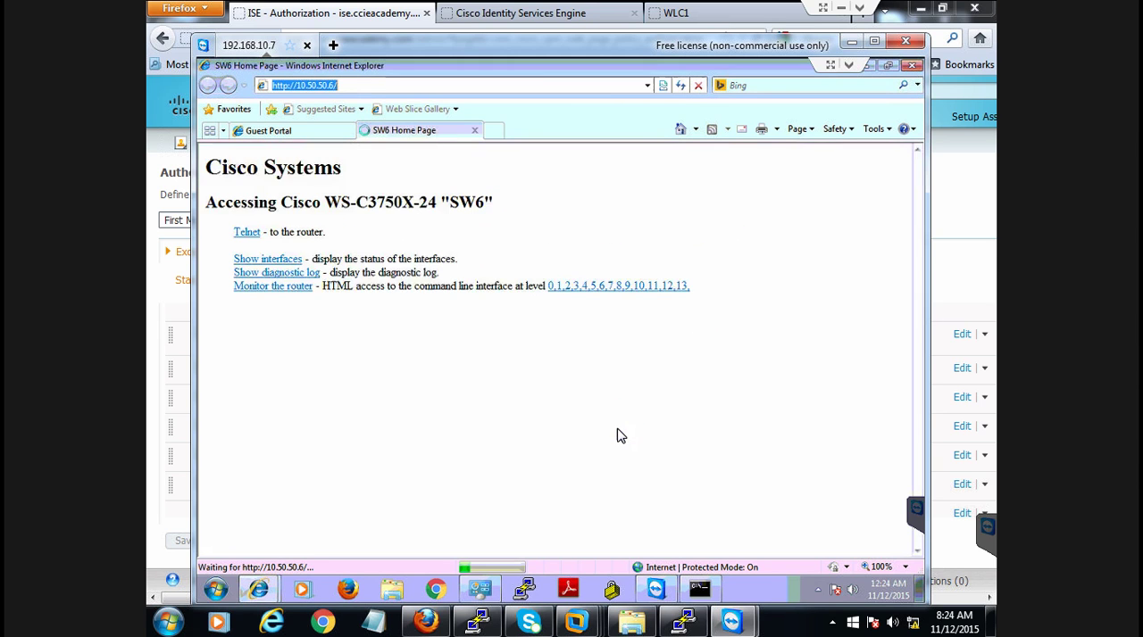
pyautogui.doubleClick(536, 248)
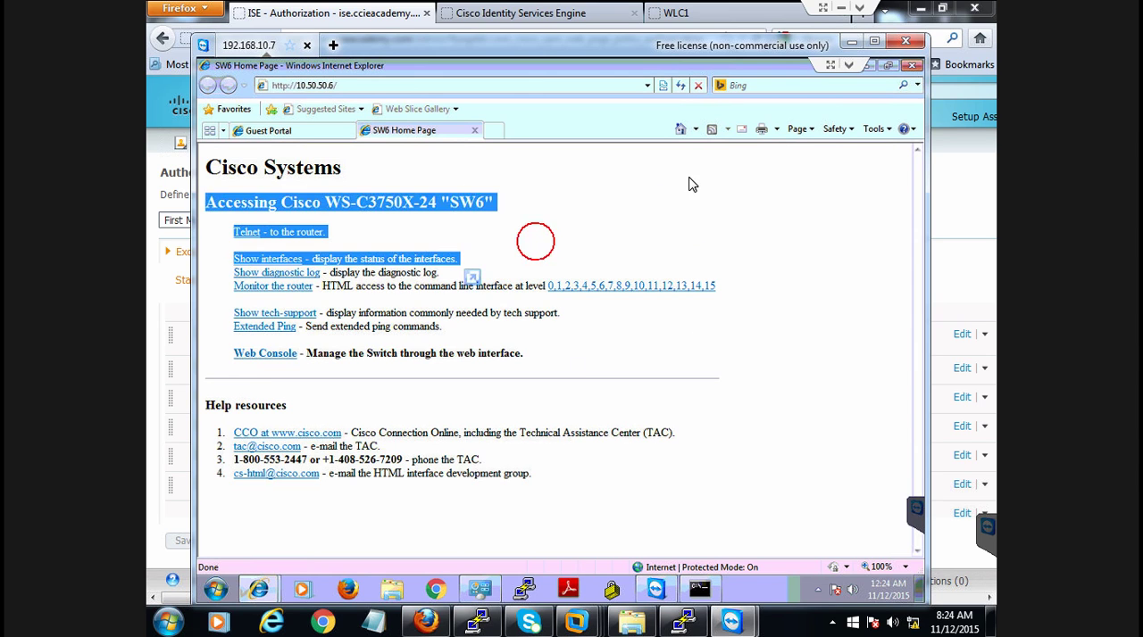
pyautogui.click(803, 172)
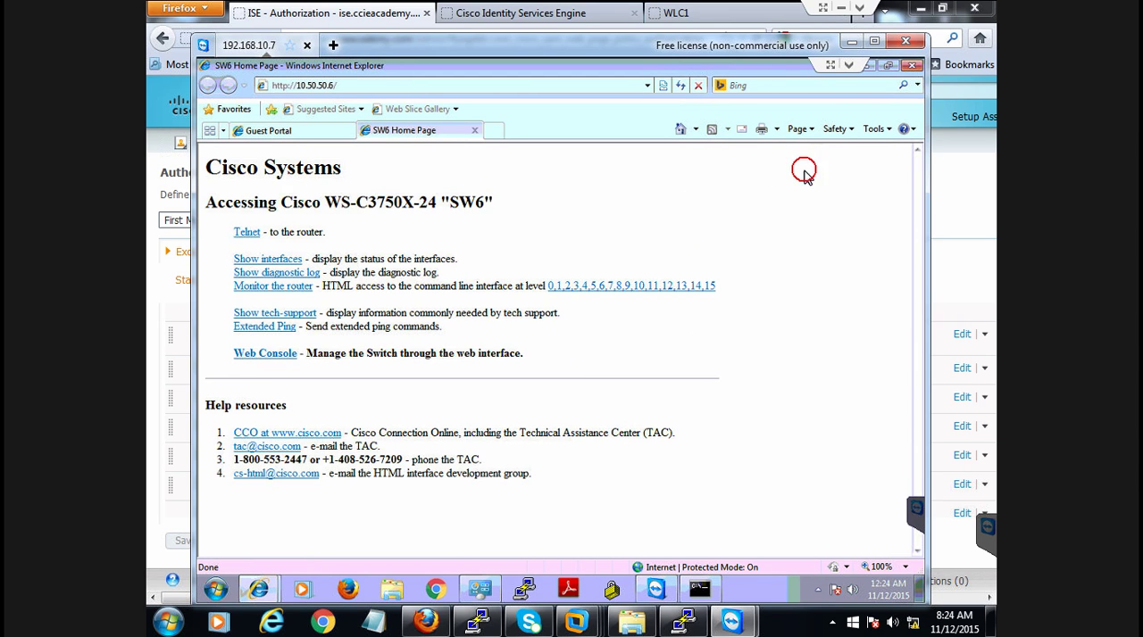
# Return to ISE in Firefox and review the live authentications, checking the identities, authorization profiles and authentication methods of the newest entries
pyautogui.click(853, 45)
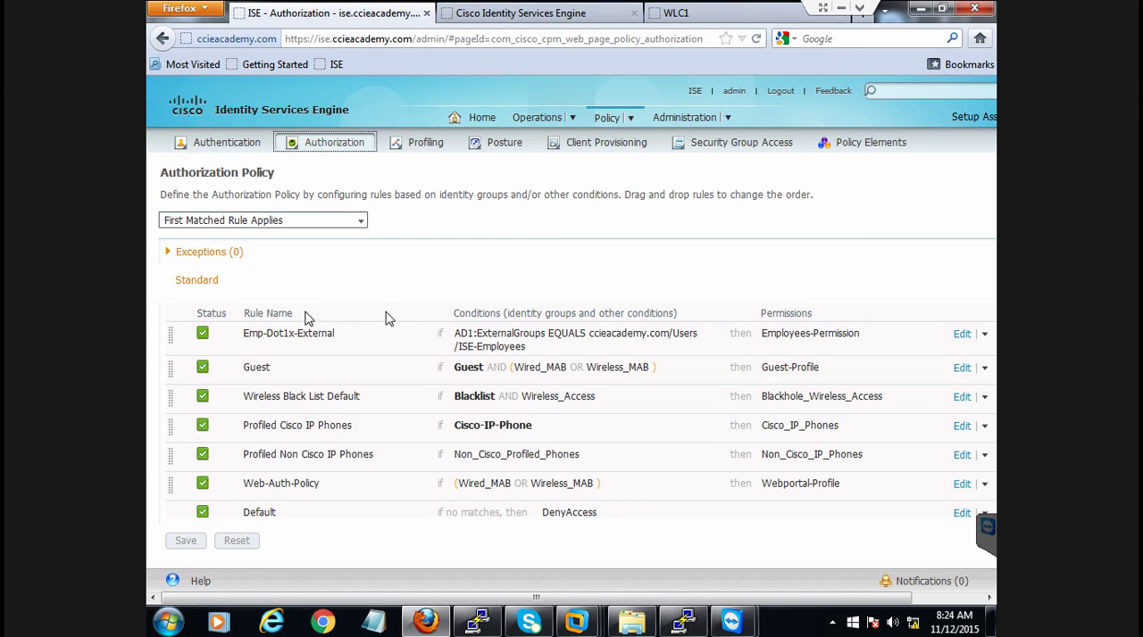
pyautogui.moveTo(549, 125)
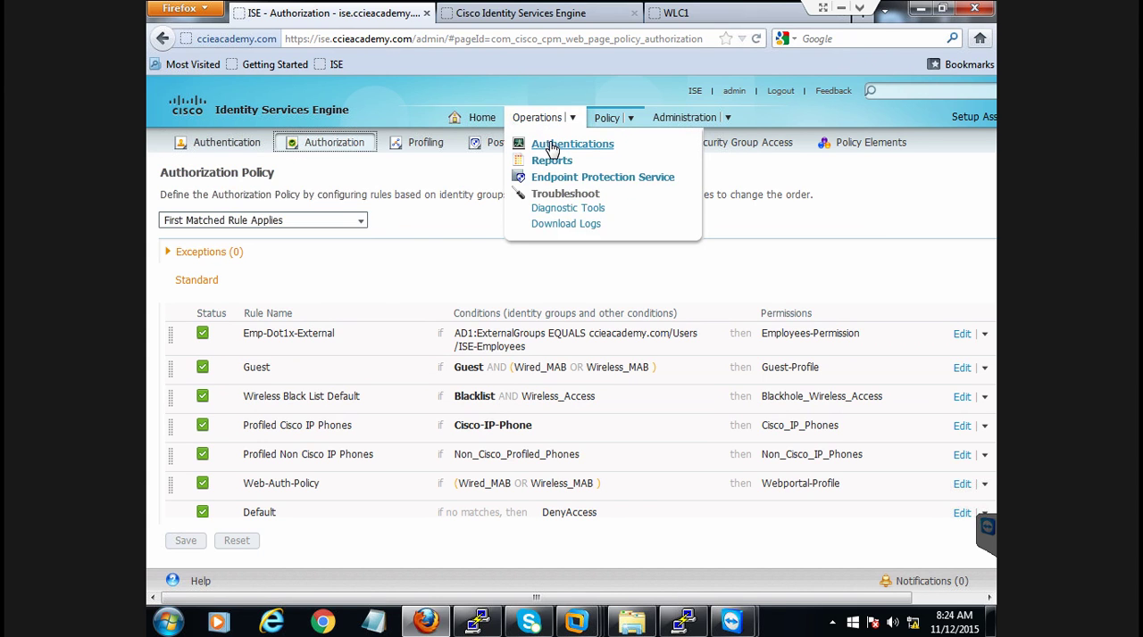
pyautogui.click(548, 145)
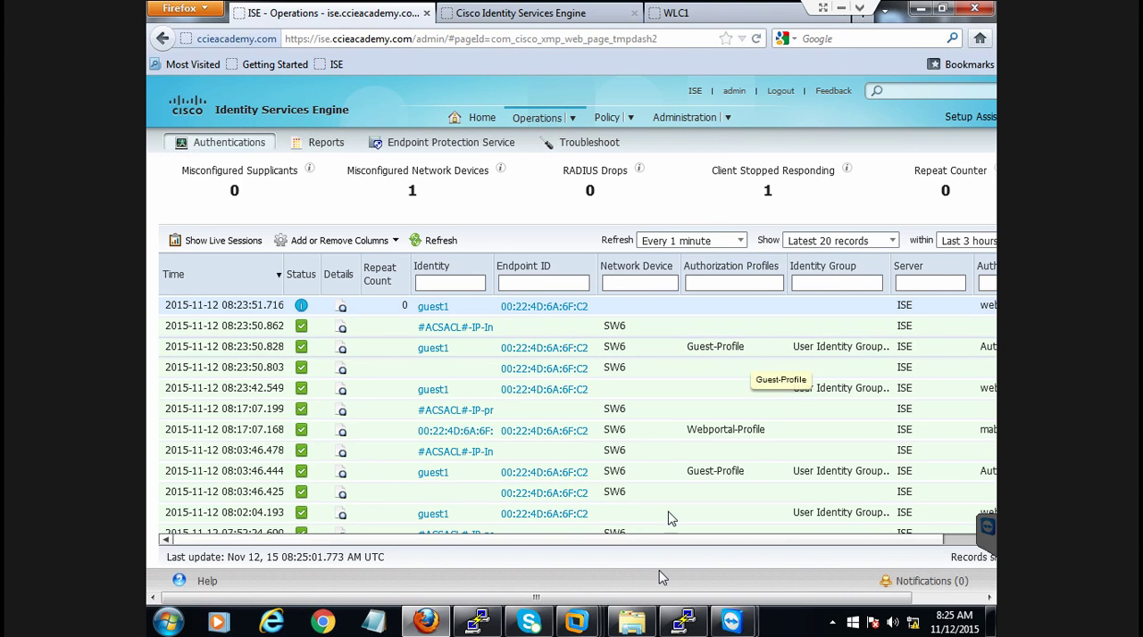
pyautogui.click(655, 542)
pyautogui.moveTo(655, 542); pyautogui.dragTo(734, 543)
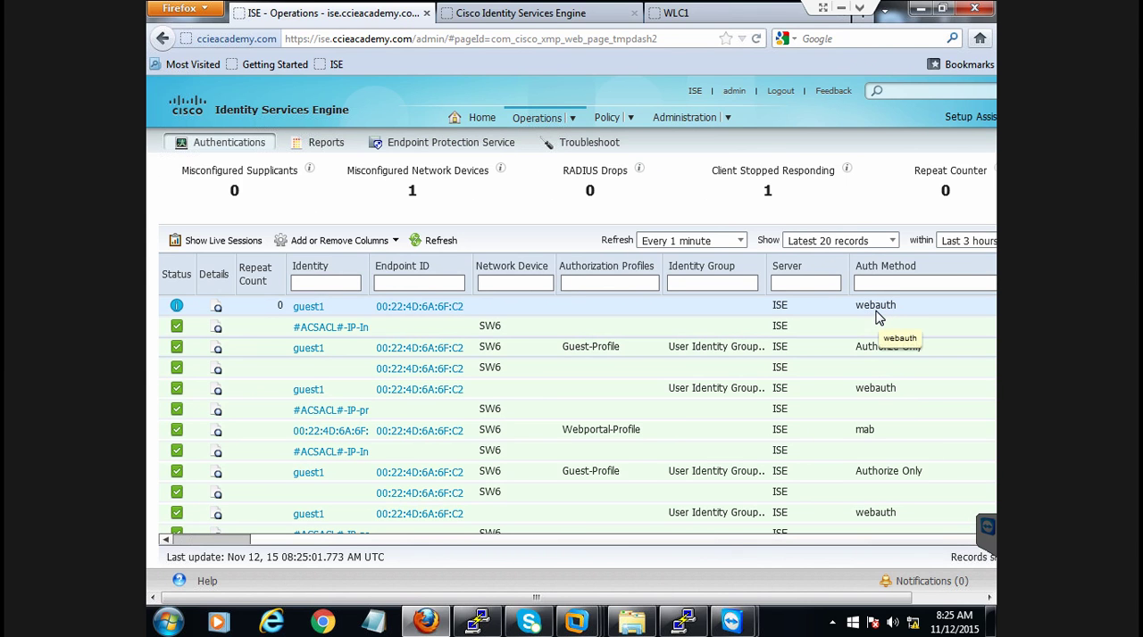
pyautogui.moveTo(768, 538); pyautogui.dragTo(622, 558)
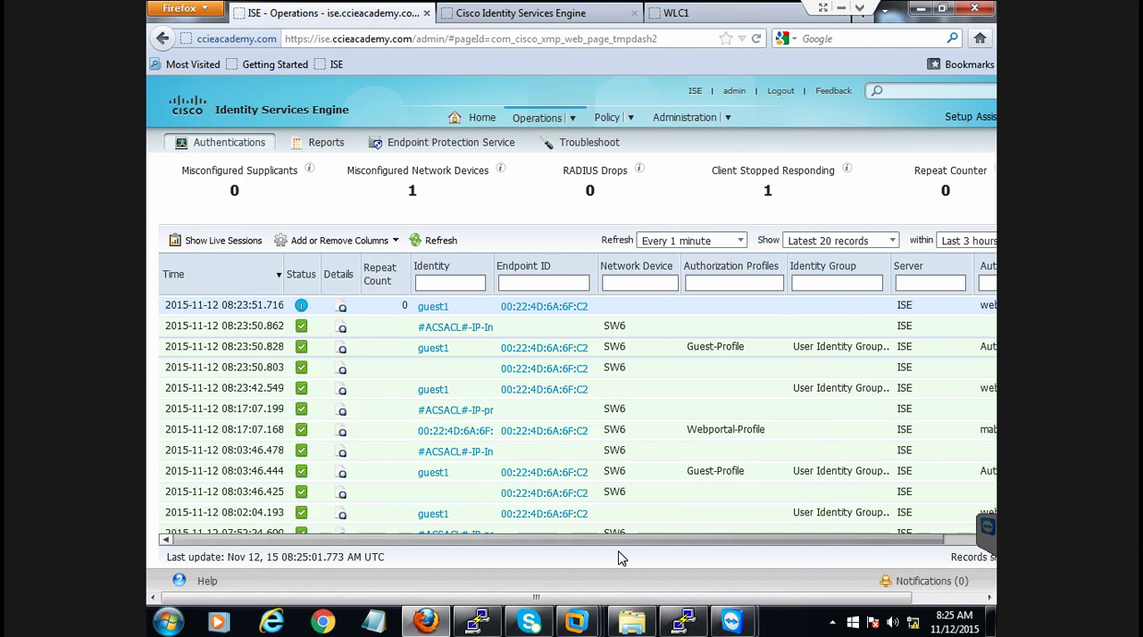
# Open the details of the latest Guest-Profile authentication and examine the user name, VLAN, ACL and matched authorization rule
pyautogui.click(343, 352)
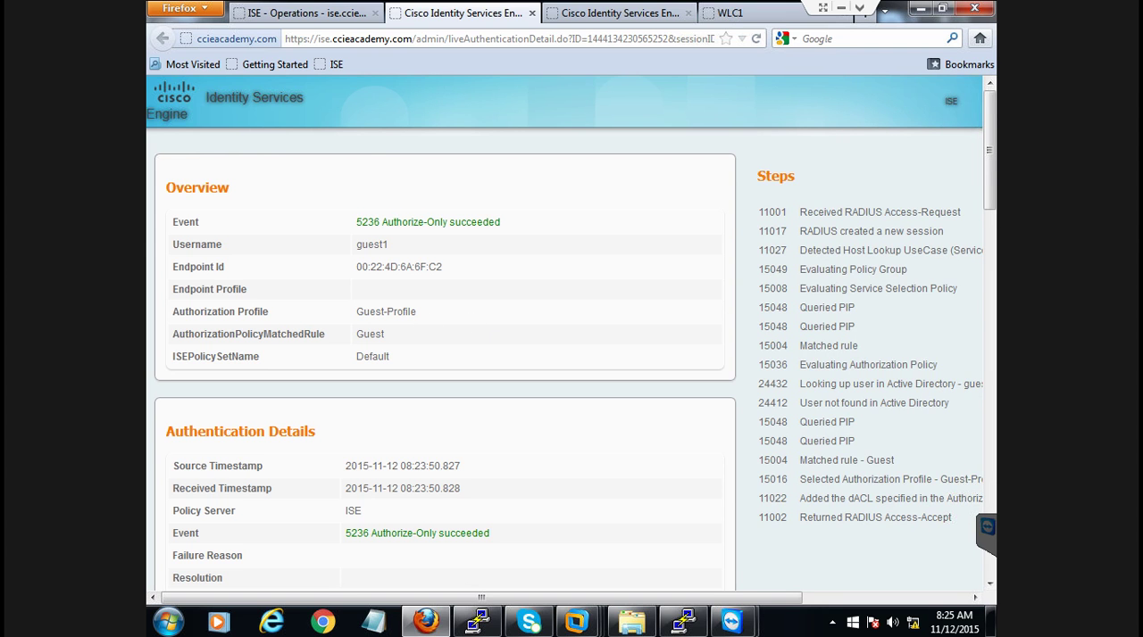
pyautogui.moveTo(989, 174); pyautogui.dragTo(989, 542)
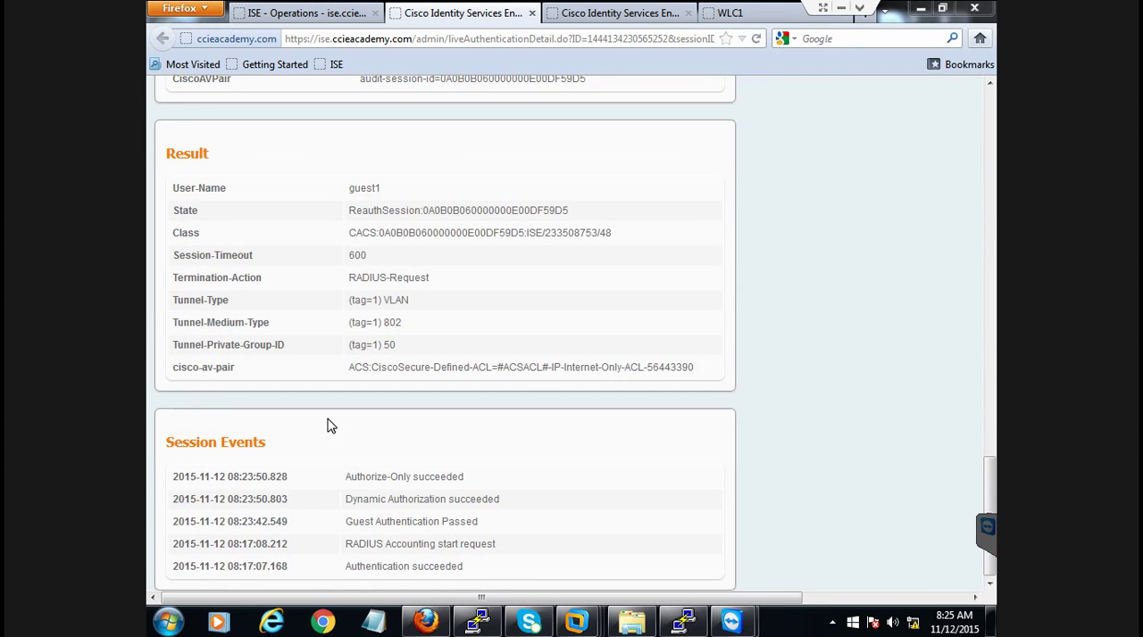
pyautogui.moveTo(382, 345); pyautogui.dragTo(401, 352)
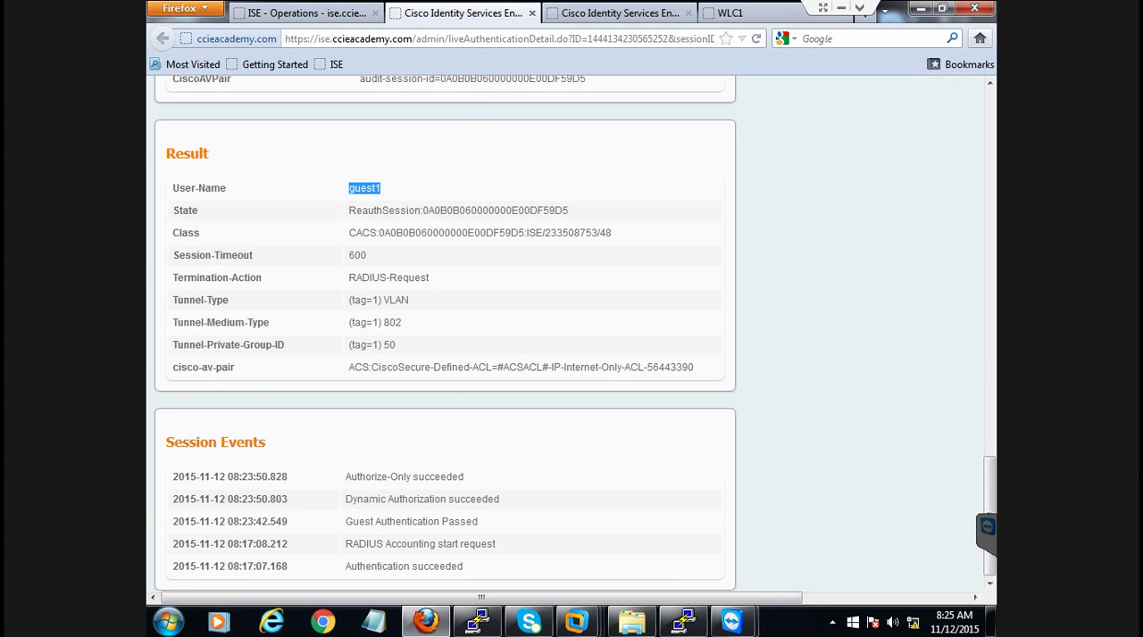
pyautogui.moveTo(510, 367); pyautogui.dragTo(639, 367)
pyautogui.click(613, 368)
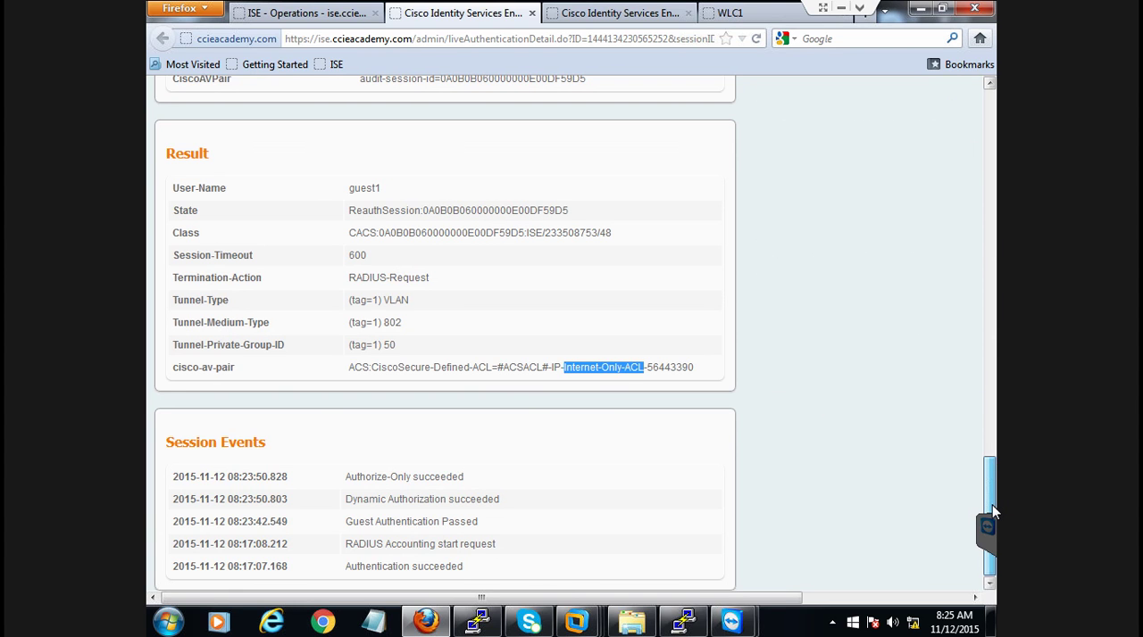
pyautogui.moveTo(989, 500); pyautogui.dragTo(993, 415)
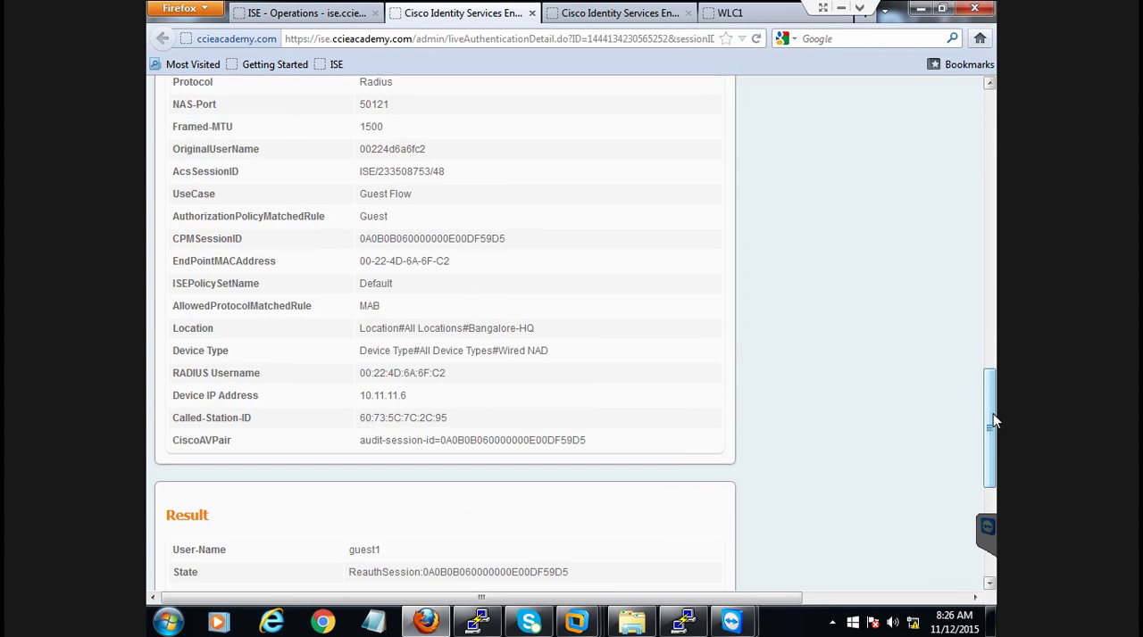
pyautogui.moveTo(993, 415); pyautogui.dragTo(993, 414)
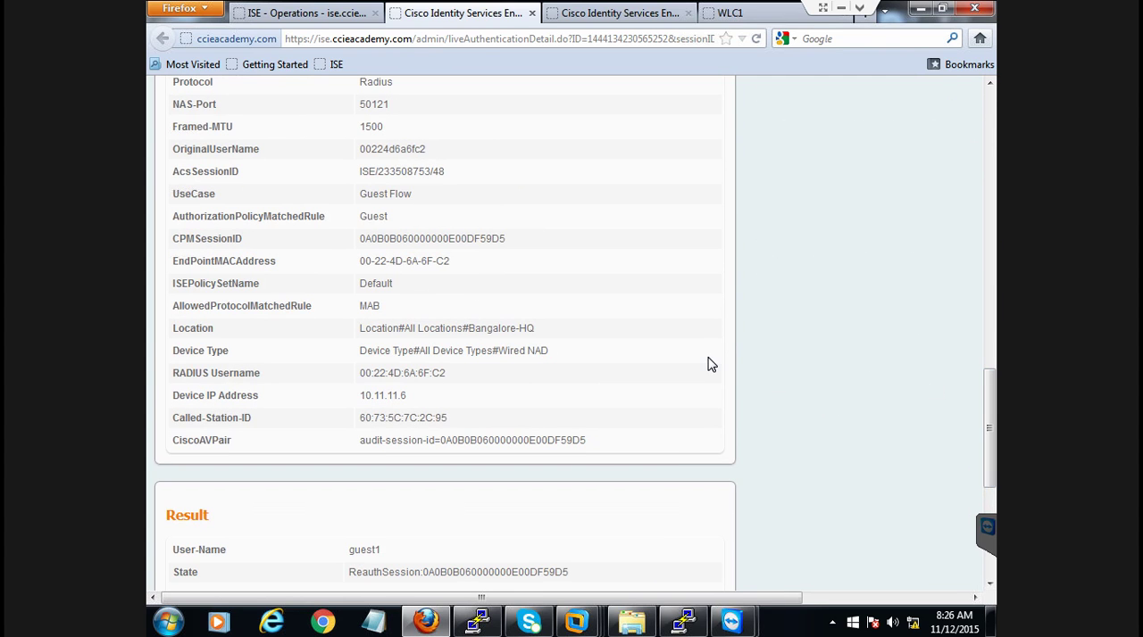
# Switch to the SW6 PuTTY console and examine the VLAN assignment, downloaded ACL and authorization log messages for Gi1/0/21
pyautogui.click(683, 624)
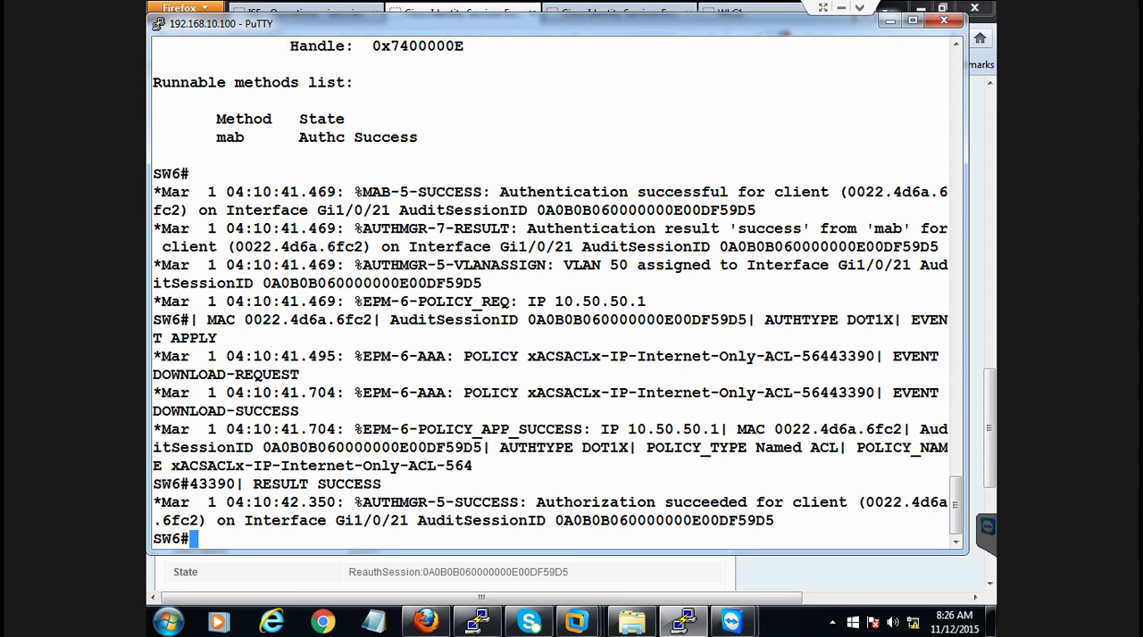
pyautogui.moveTo(531, 265); pyautogui.dragTo(482, 283)
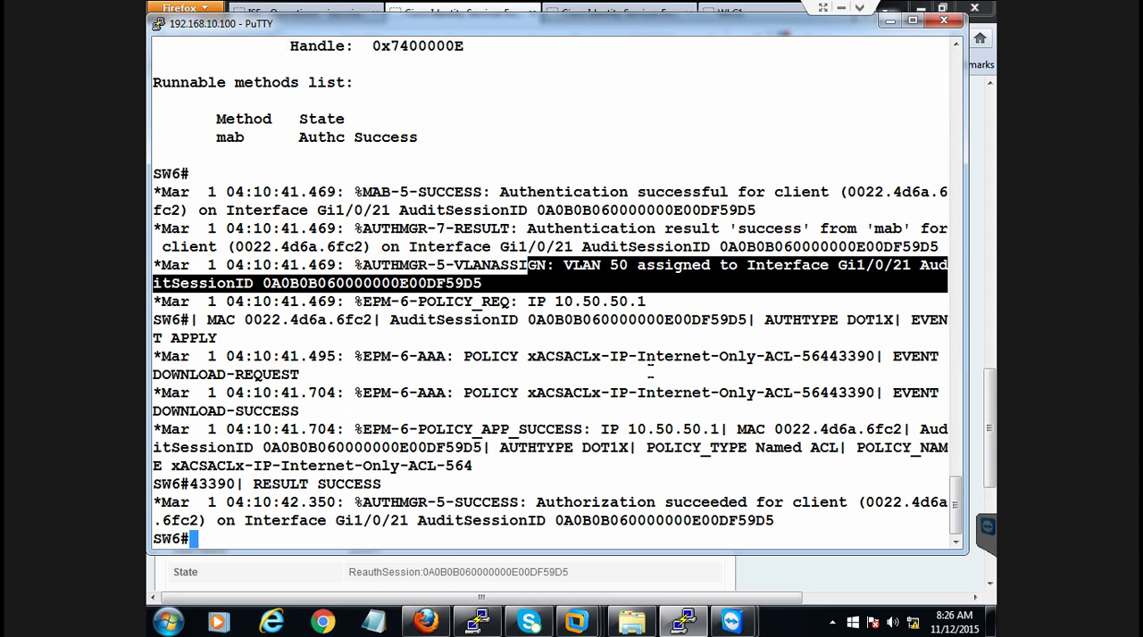
pyautogui.moveTo(637, 356); pyautogui.dragTo(791, 356)
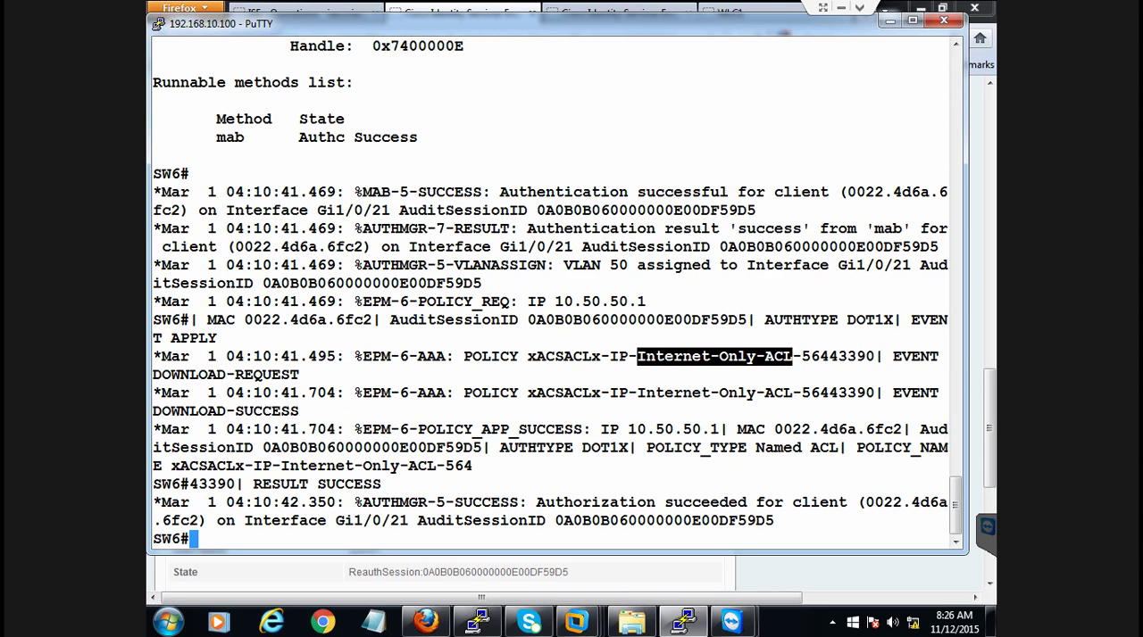
pyautogui.moveTo(336, 520); pyautogui.dragTo(408, 521)
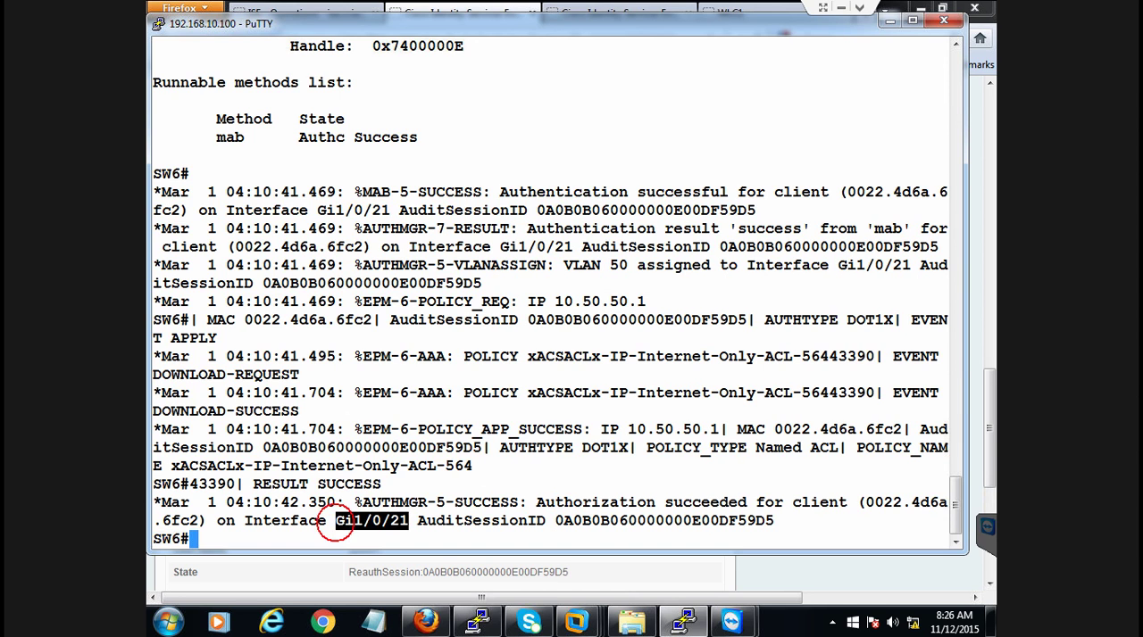
pyautogui.press('Return')
pyautogui.press('Return')
pyautogui.press('Return')
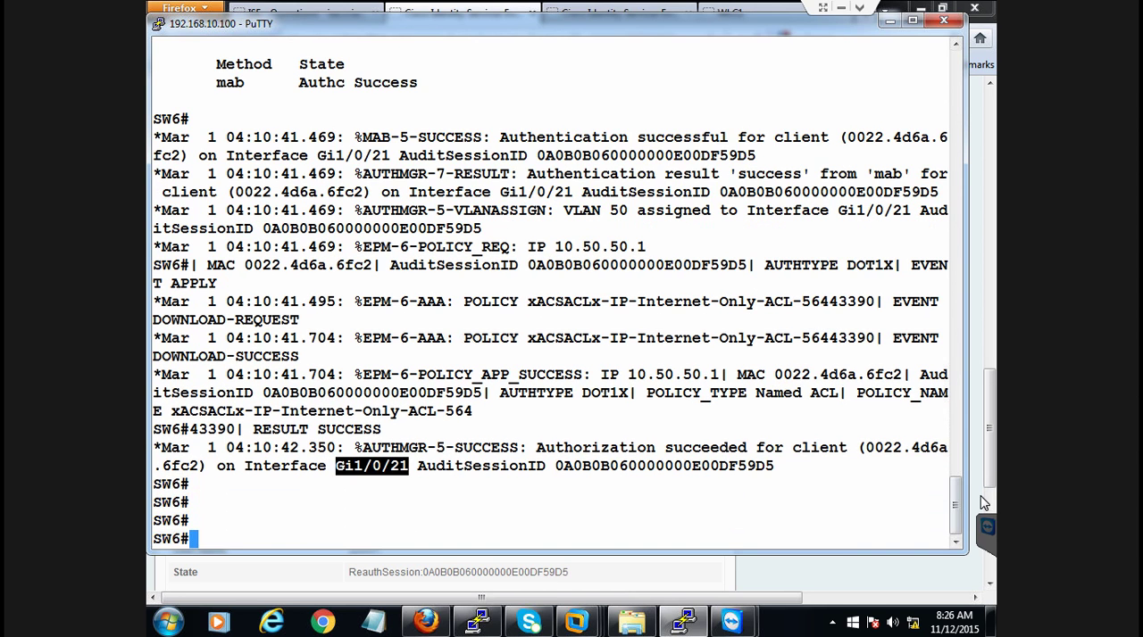
# Review the VLAN group, ACS ACL, URL redirect and User-Name entries in the earlier session output, ending back at the current prompt
pyautogui.click(877, 512)
pyautogui.moveTo(960, 513); pyautogui.dragTo(960, 466)
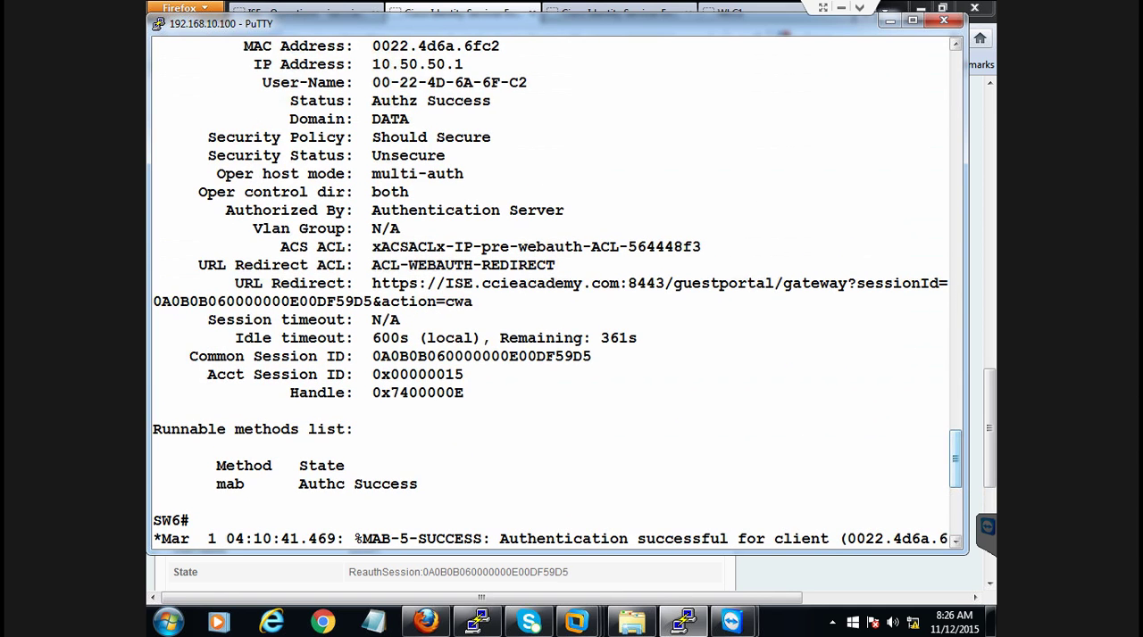
pyautogui.moveTo(254, 228); pyautogui.dragTo(403, 321)
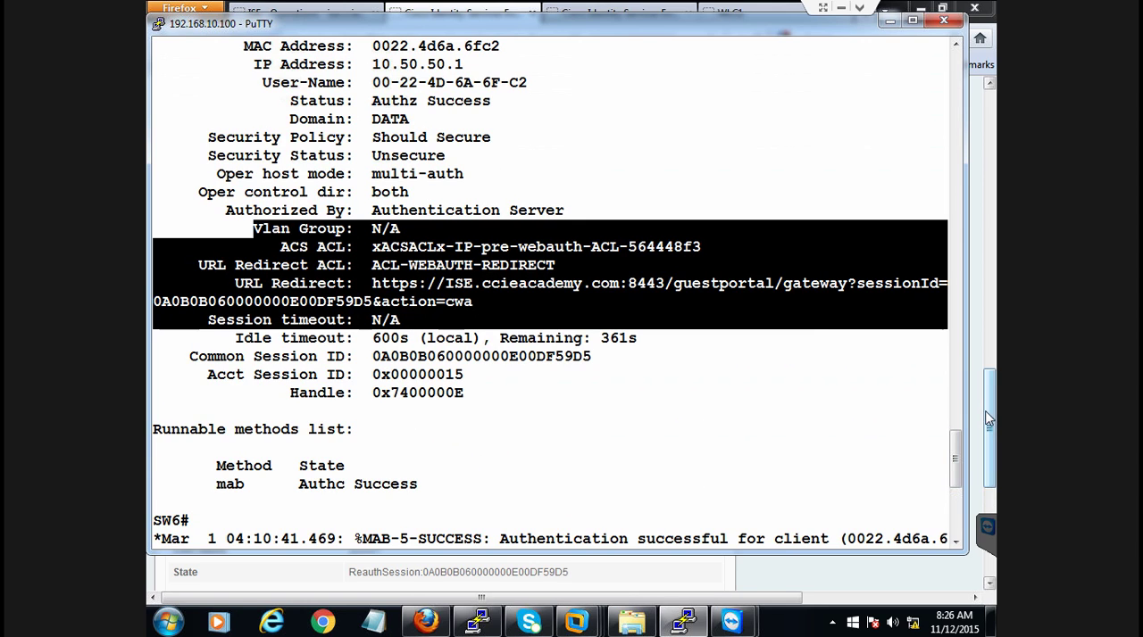
pyautogui.moveTo(366, 83); pyautogui.dragTo(539, 83)
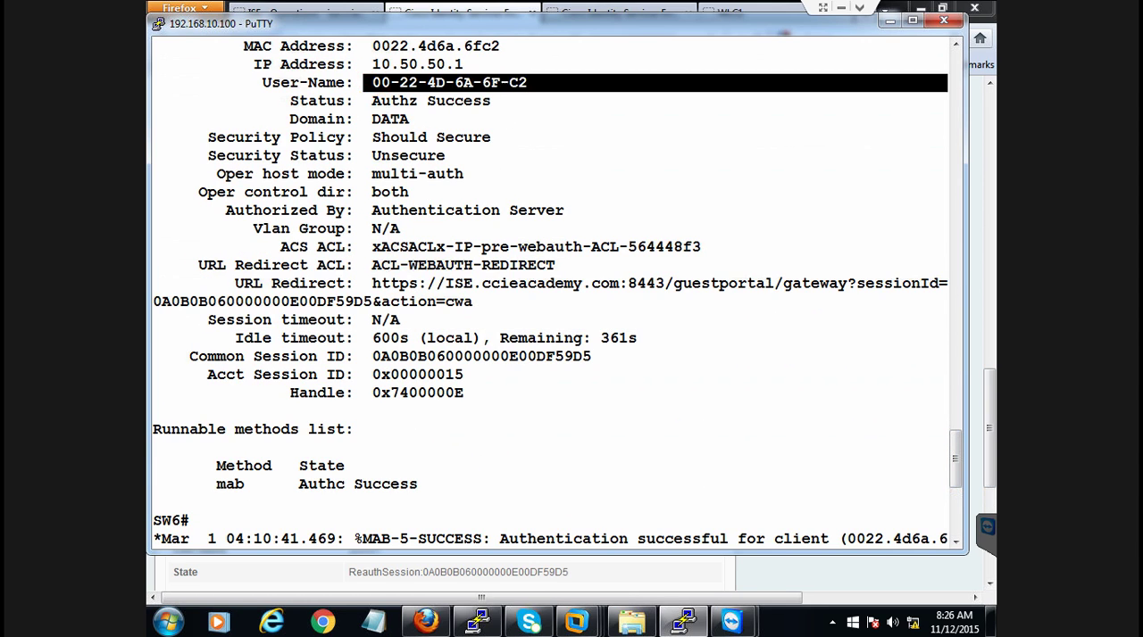
pyautogui.moveTo(954, 449); pyautogui.dragTo(955, 508)
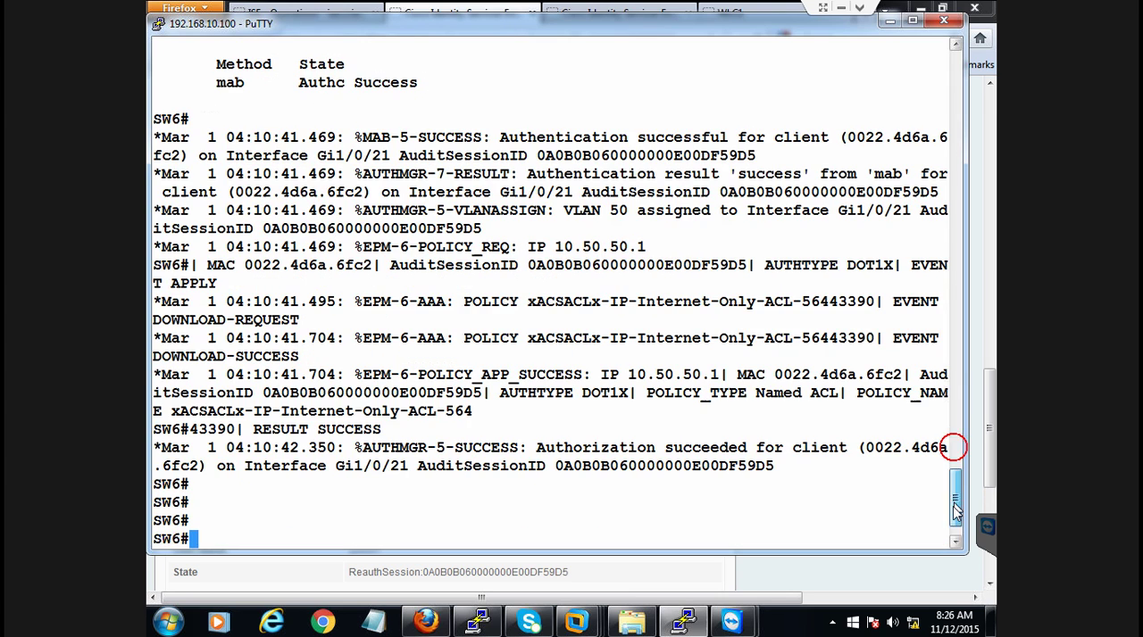
# Run show authentication sessions int g1/0/21 on SW6 and display its full output
pyautogui.press('Return')
pyautogui.press('Return')
pyautogui.write('sho')
pyautogui.press('Tab')
pyautogui.write('auth')
pyautogui.press('BackSpace')
pyautogui.press('BackSpace')
pyautogui.press('BackSpace')
pyautogui.press('BackSpace')
pyautogui.press('BackSpace')
pyautogui.press('BackSpace')
pyautogui.press('BackSpace')
pyautogui.press('BackSpace')
pyautogui.press('BackSpace')
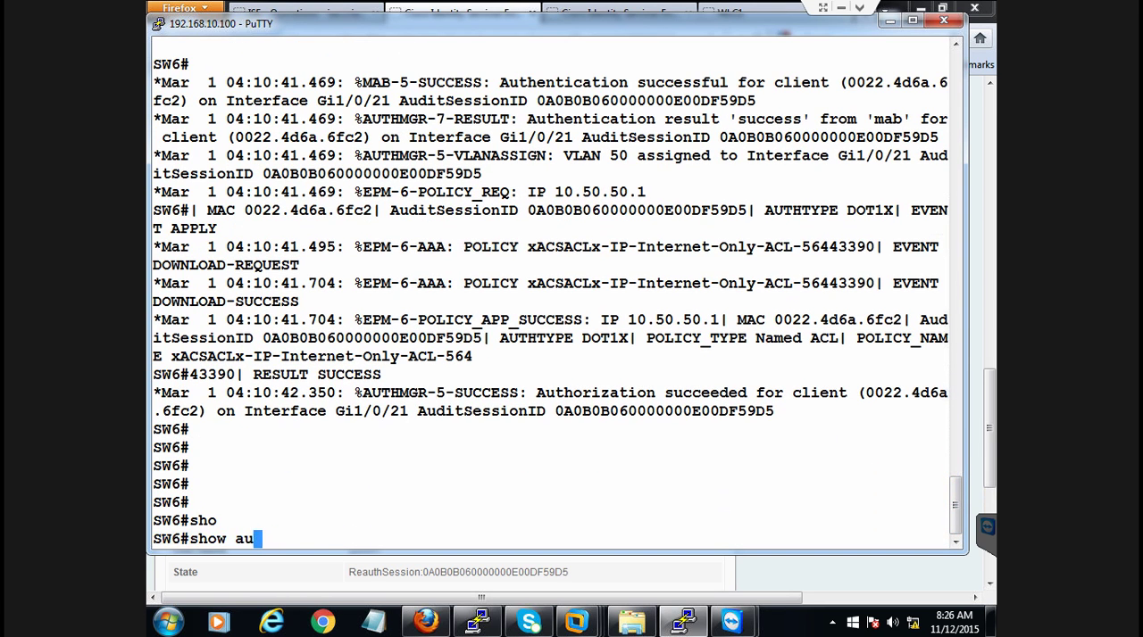
pyautogui.press('Up')
pyautogui.press('Return')
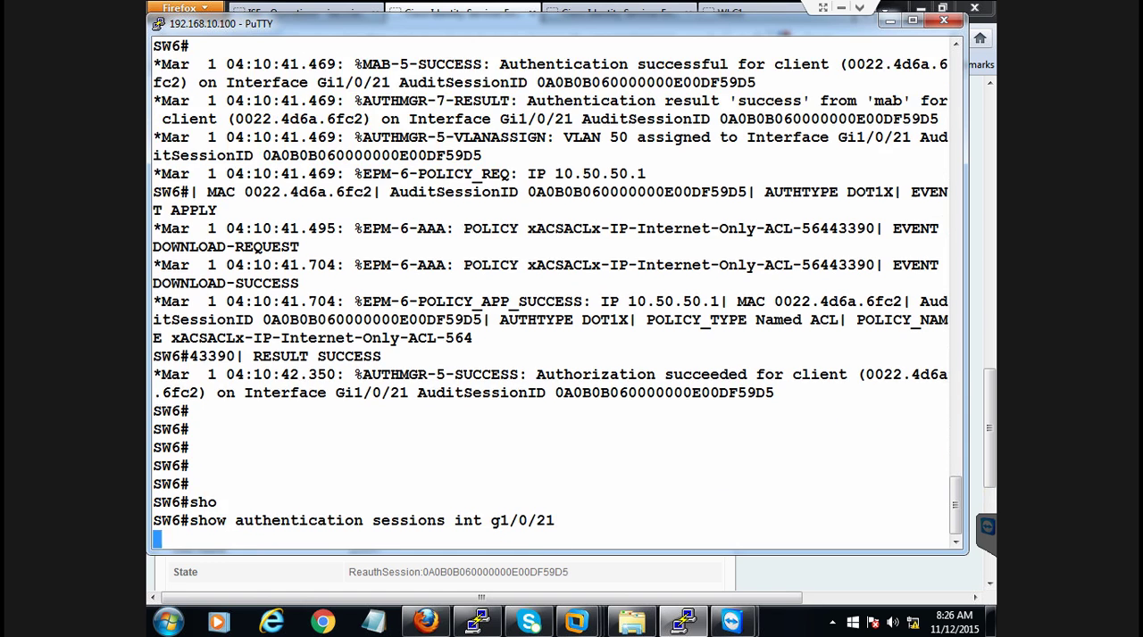
pyautogui.press('space')
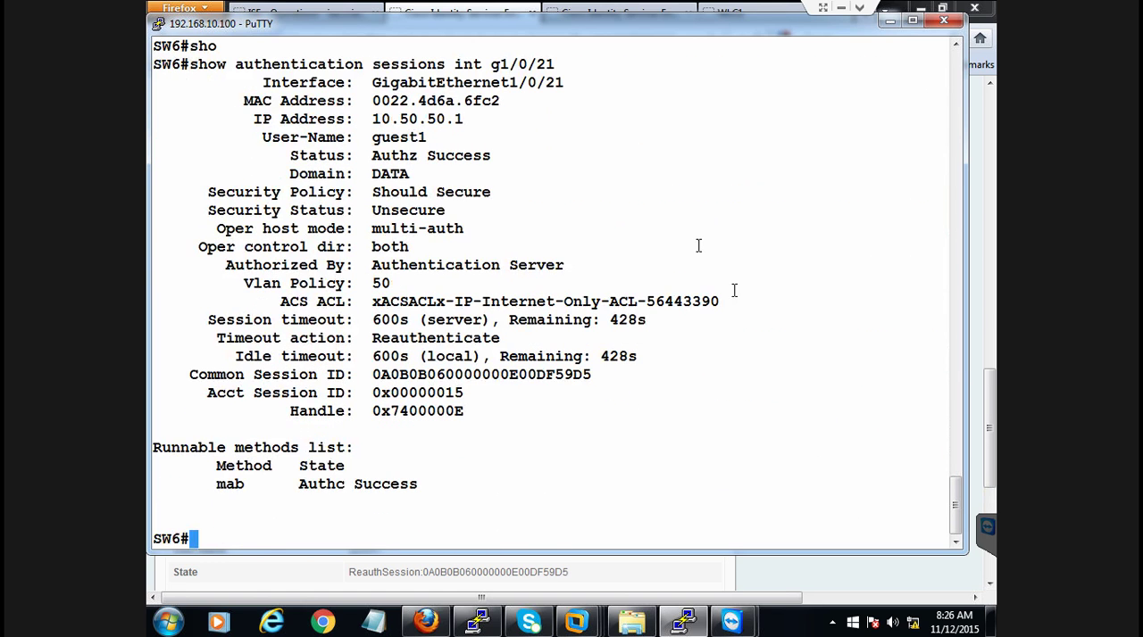
# Examine the User-Name, Vlan Policy, ACS ACL and server session timeout entries in the g1/0/21 session output
pyautogui.moveTo(244, 137); pyautogui.dragTo(438, 139)
pyautogui.moveTo(364, 283); pyautogui.dragTo(397, 284)
pyautogui.moveTo(472, 302); pyautogui.dragTo(637, 302)
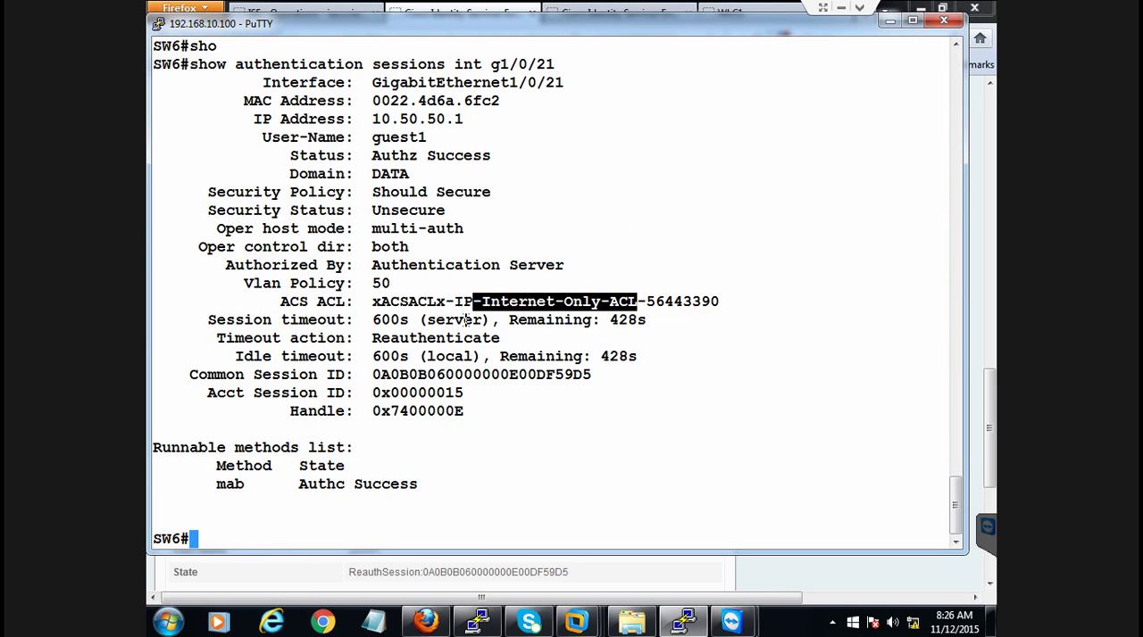
pyautogui.moveTo(363, 320); pyautogui.dragTo(489, 320)
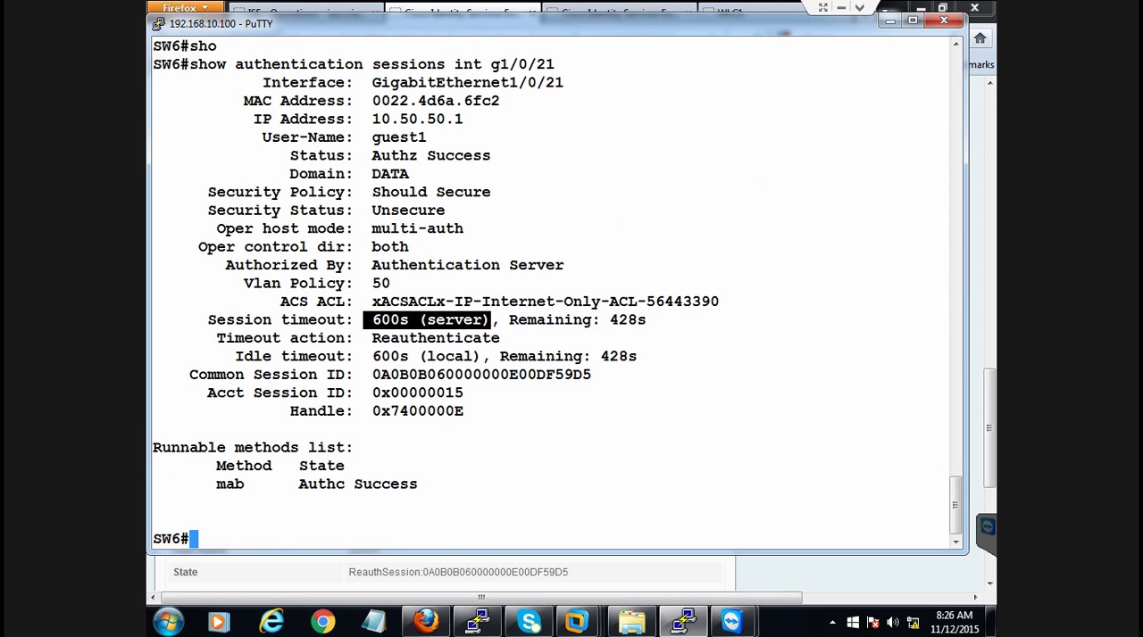
pyautogui.click(463, 526)
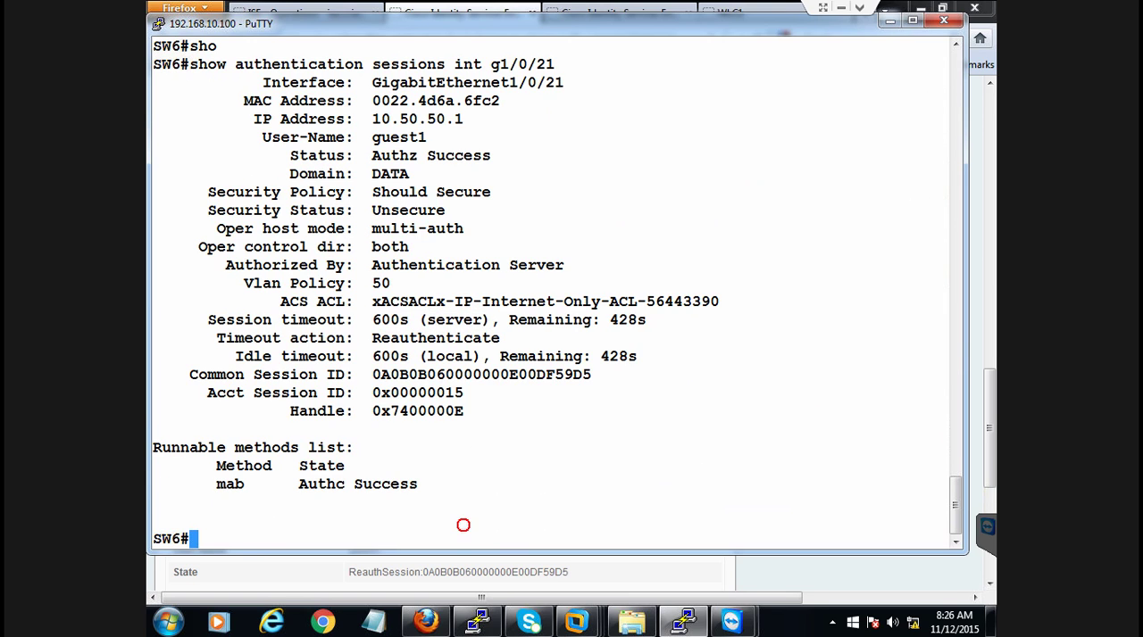
pyautogui.press('Return')
pyautogui.press('Return')
pyautogui.press('Return')
pyautogui.moveTo(291, 429); pyautogui.dragTo(928, 430)
pyautogui.click(420, 453)
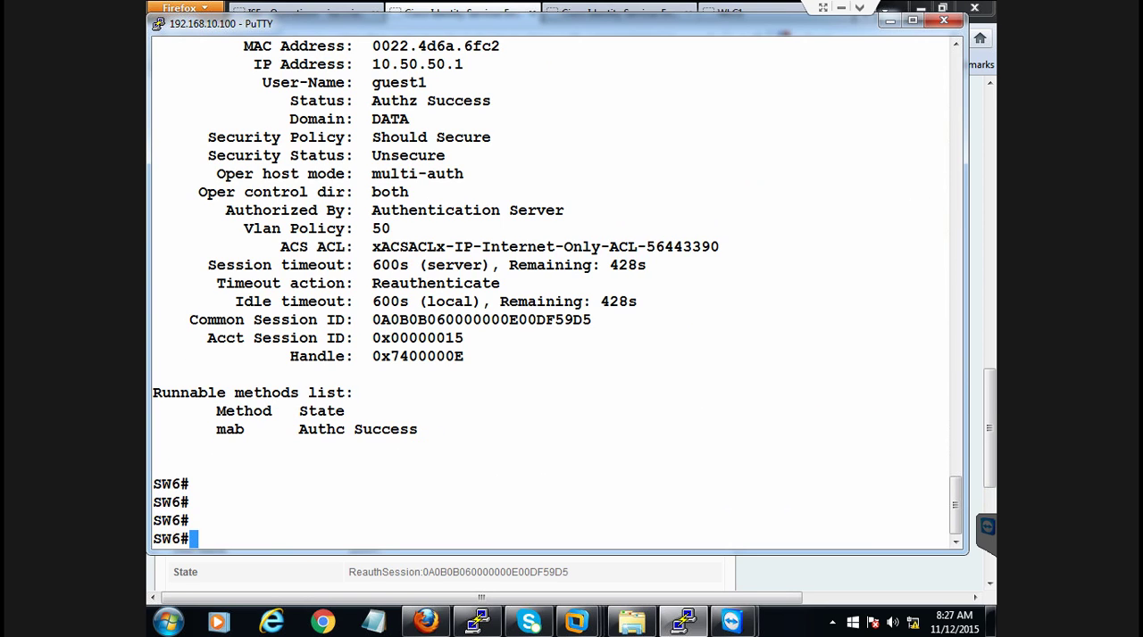
# Display the downloaded ACL with show ip access-lists, using the name xACSACLx-IP-Internet-Only-ACL-56443390 copied from the session output
pyautogui.write('sho')
pyautogui.press('Tab')
pyautogui.write('ip acce')
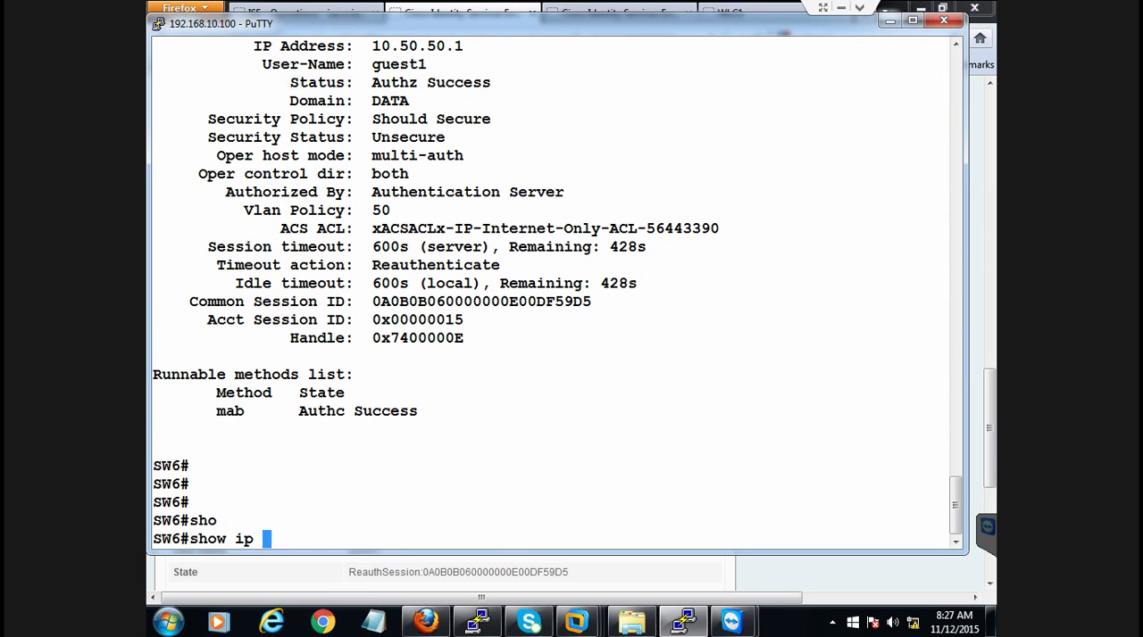
pyautogui.press('Tab')
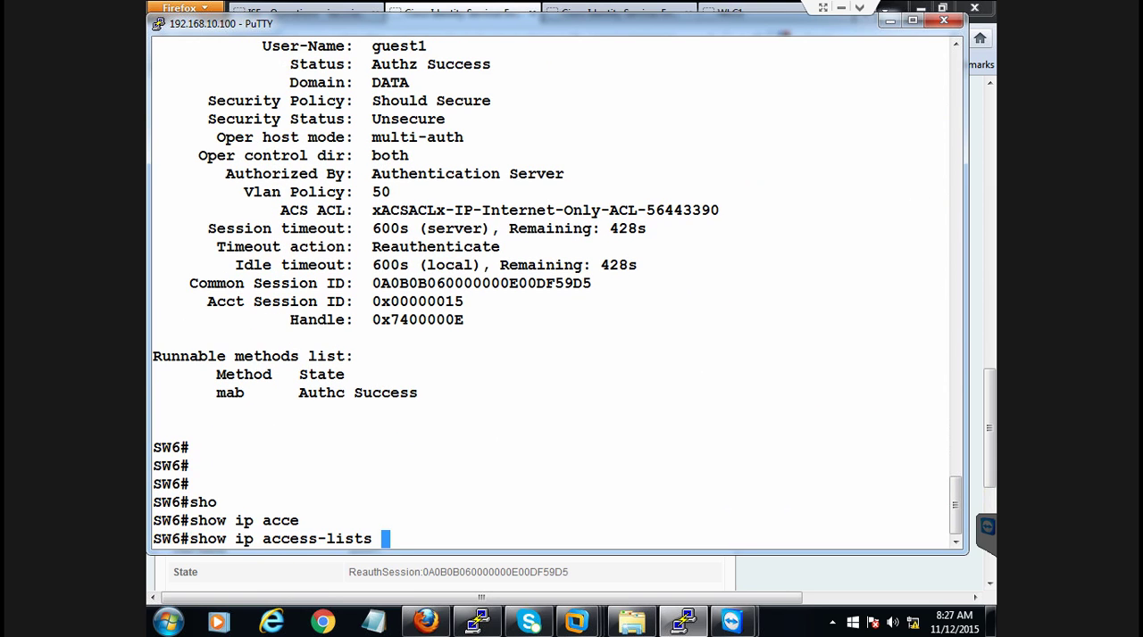
pyautogui.moveTo(365, 210); pyautogui.dragTo(719, 210)
pyautogui.rightClick(684, 458)
pyautogui.press('Return')
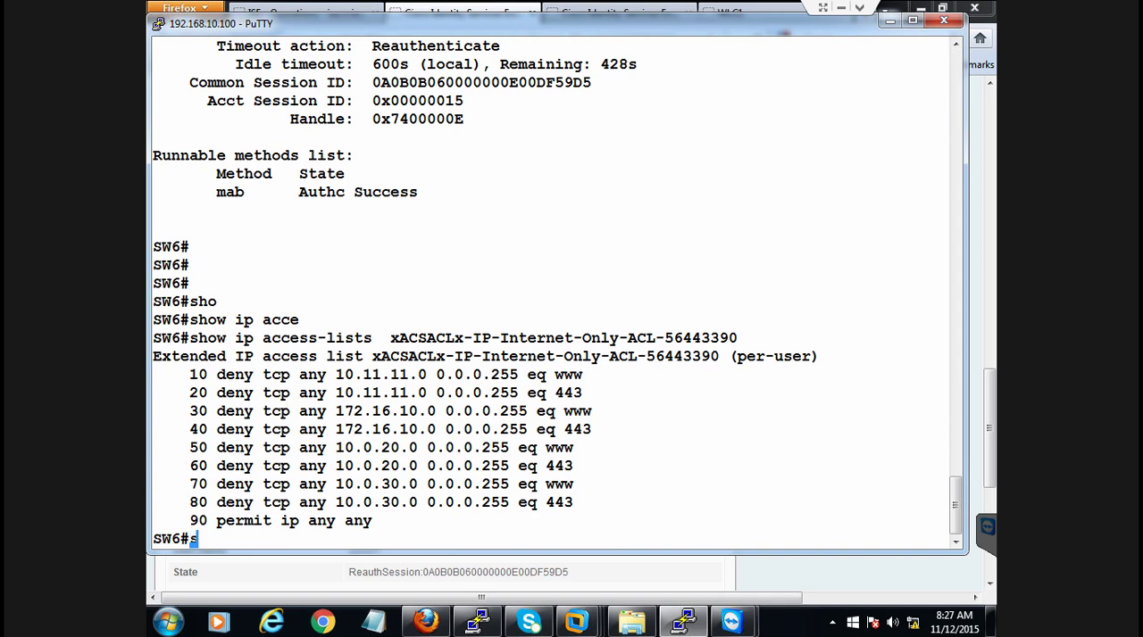
# Display the access list entries applied to the client port with show ip access-lists int g1/0/21
pyautogui.press('Up')
pyautogui.press('BackSpace')
pyautogui.press('BackSpace')
pyautogui.press('BackSpace')
pyautogui.press('BackSpace')
pyautogui.press('BackSpace')
pyautogui.press('BackSpace')
pyautogui.press('BackSpace')
pyautogui.press('BackSpace')
pyautogui.press('BackSpace')
pyautogui.press('BackSpace')
pyautogui.press('BackSpace')
pyautogui.press('BackSpace')
pyautogui.press('BackSpace')
pyautogui.press('BackSpace')
pyautogui.press('BackSpace')
pyautogui.press('BackSpace')
pyautogui.press('BackSpace')
pyautogui.press('BackSpace')
pyautogui.press('BackSpace')
pyautogui.press('BackSpace')
pyautogui.press('BackSpace')
pyautogui.press('BackSpace')
pyautogui.press('BackSpace')
pyautogui.press('BackSpace')
pyautogui.press('BackSpace')
pyautogui.press('BackSpace')
pyautogui.press('BackSpace')
pyautogui.press('BackSpace')
pyautogui.press('BackSpace')
pyautogui.press('BackSpace')
pyautogui.press('BackSpace')
pyautogui.write('int g1/0/21')
pyautogui.press('Return')
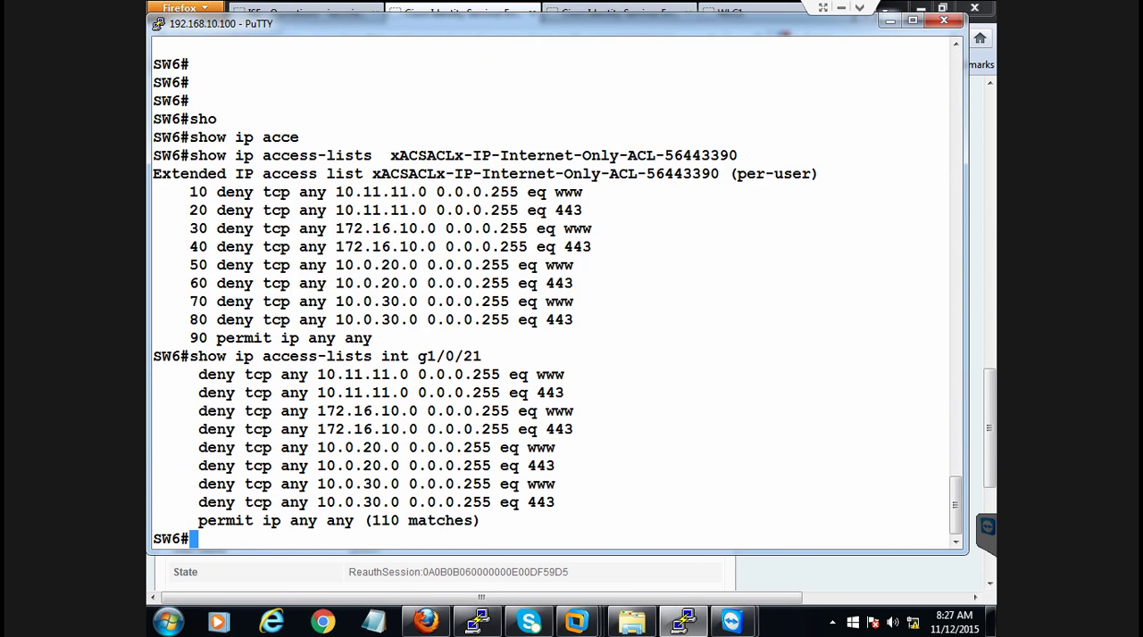
# Compare the deny entries of the downloaded ACL with those applied on g1/0/21, including the permit ip any any entry
pyautogui.moveTo(330, 192); pyautogui.dragTo(528, 345)
pyautogui.moveTo(382, 375); pyautogui.dragTo(557, 511)
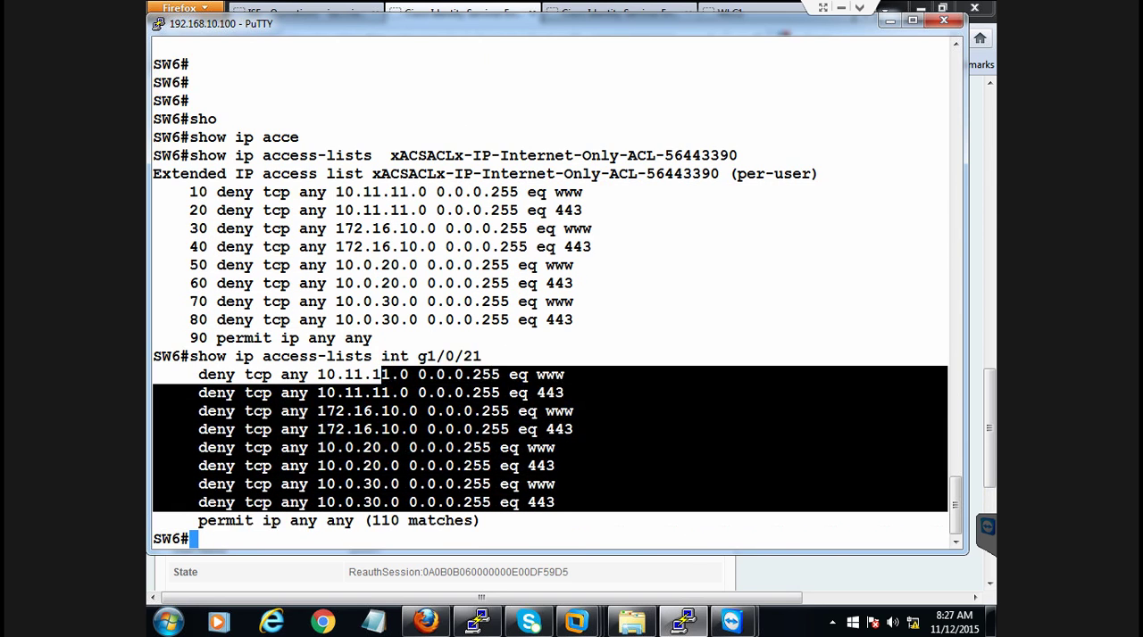
pyautogui.click(555, 507)
pyautogui.moveTo(257, 520); pyautogui.dragTo(480, 521)
pyautogui.click(480, 520)
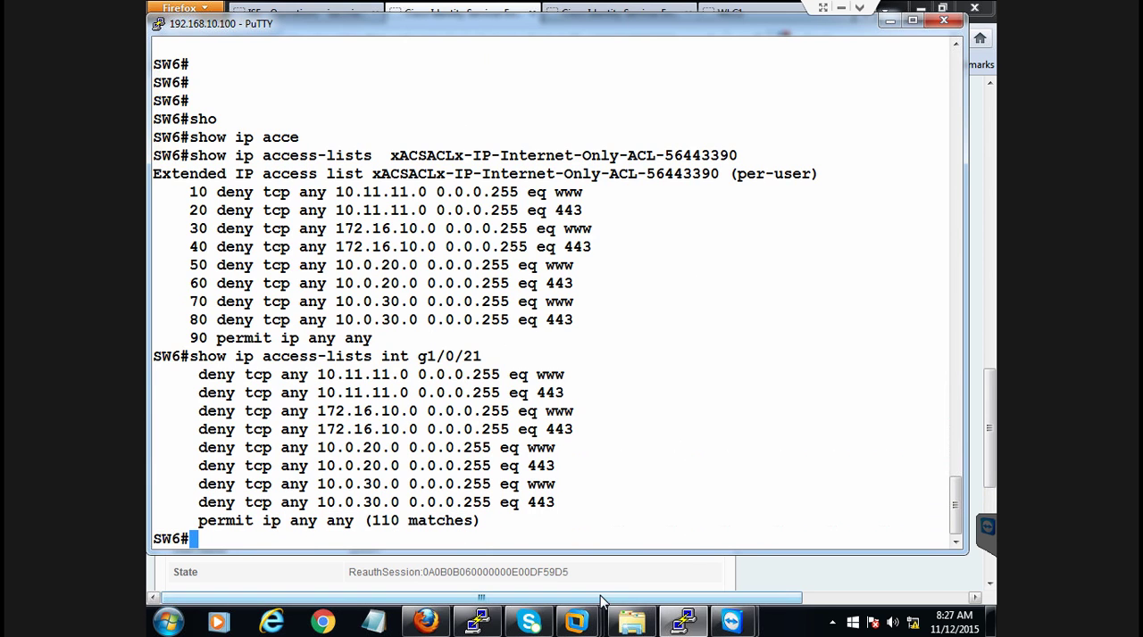
pyautogui.moveTo(742, 624)
pyautogui.click(826, 518)
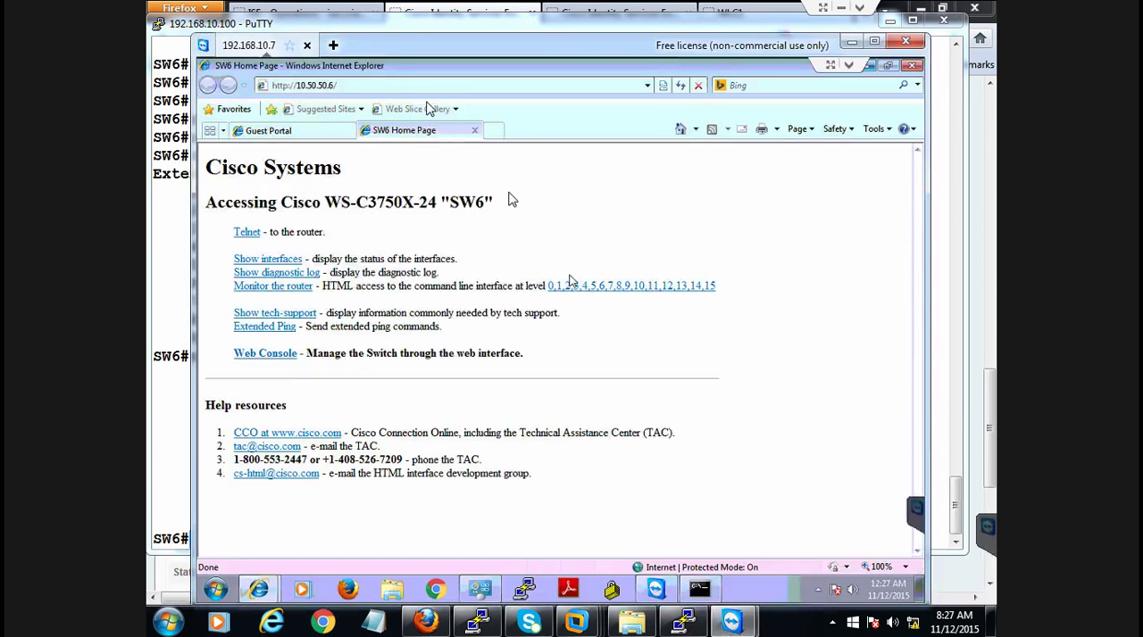
pyautogui.click(494, 131)
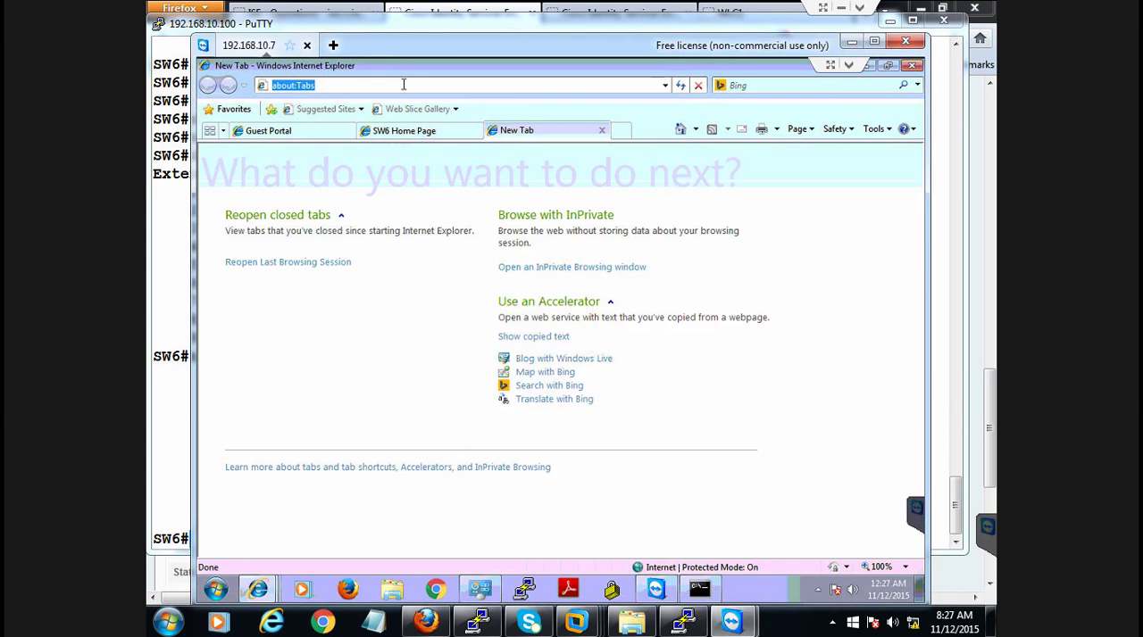
pyautogui.write('http')
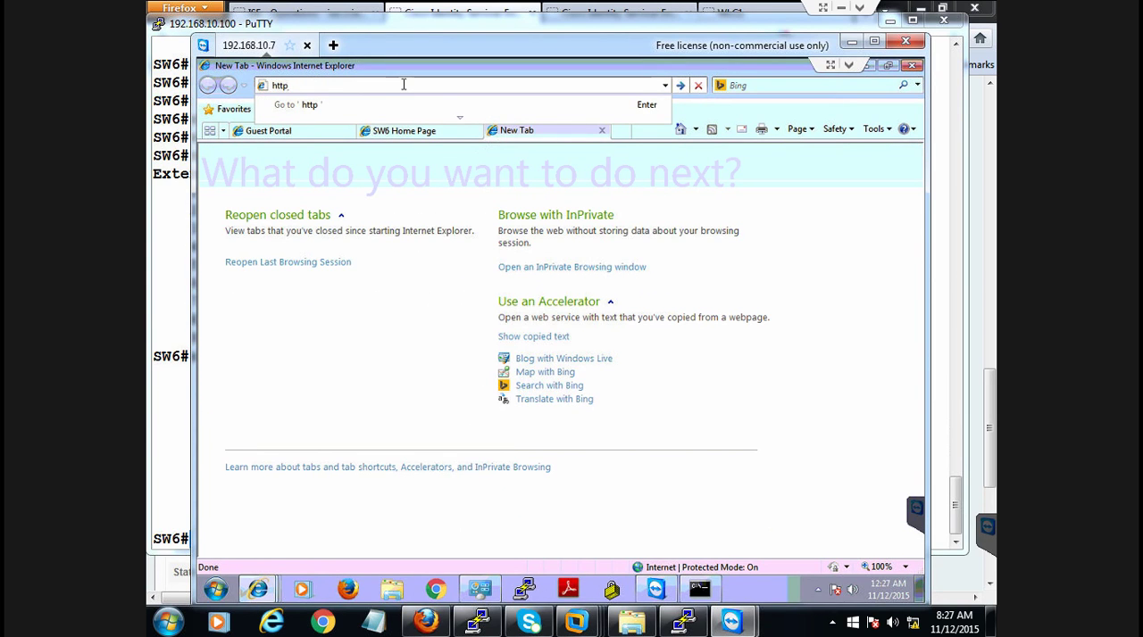
pyautogui.write('s://10.11.11.130')
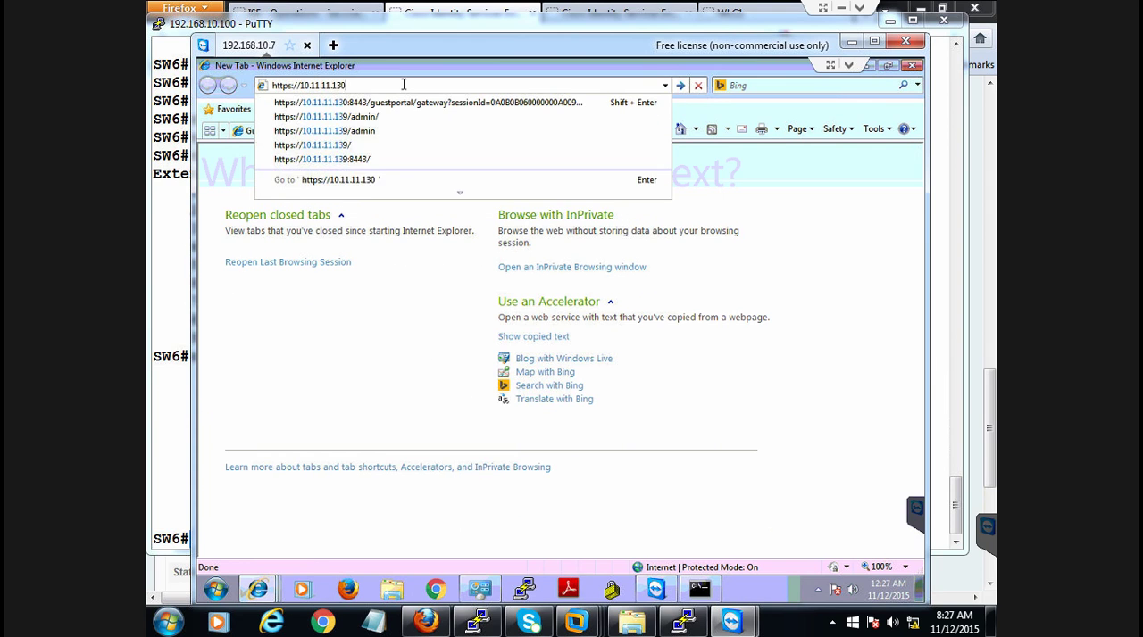
pyautogui.press('Return')
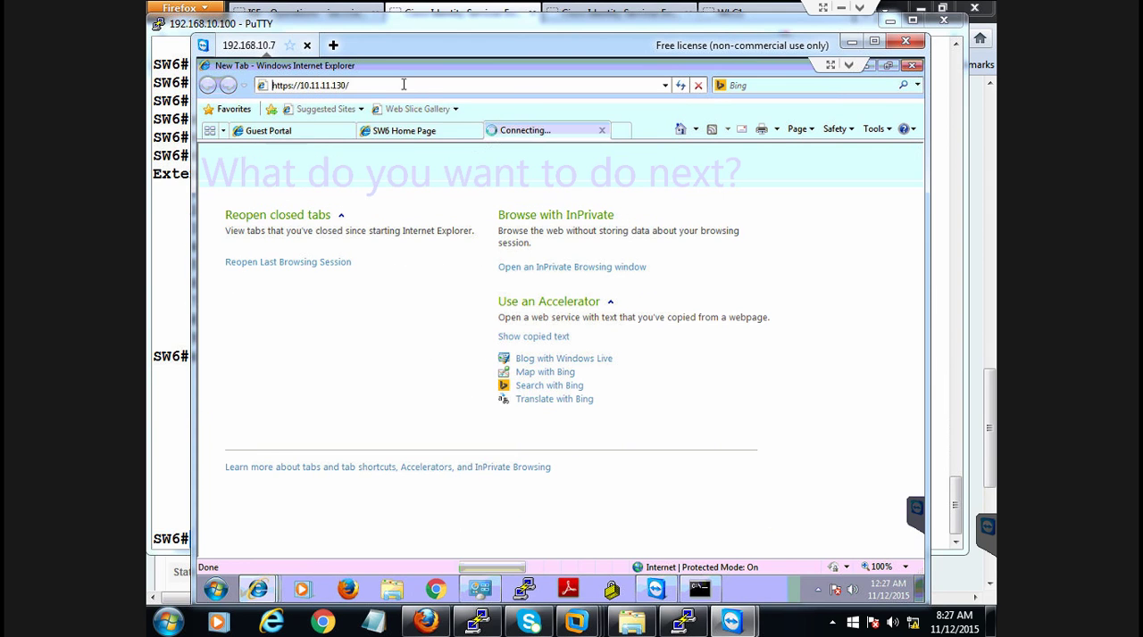
pyautogui.click(628, 128)
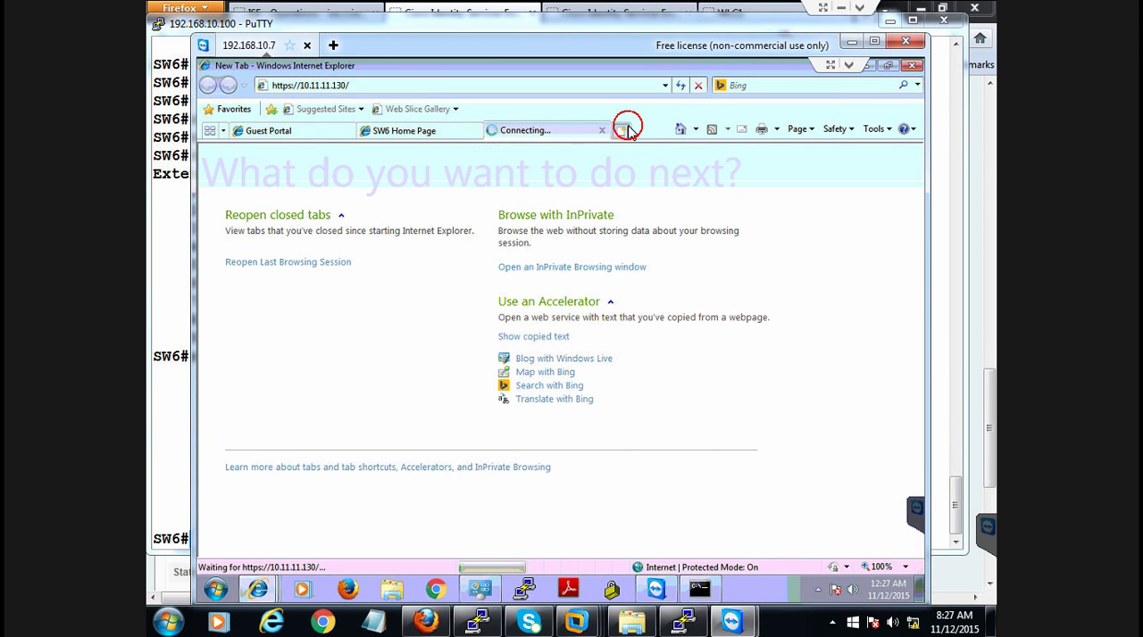
pyautogui.click(511, 86)
pyautogui.press('BackSpace')
pyautogui.press('BackSpace')
pyautogui.press('BackSpace')
pyautogui.press('BackSpace')
pyautogui.press('BackSpace')
pyautogui.press('BackSpace')
pyautogui.press('BackSpace')
pyautogui.press('BackSpace')
pyautogui.press('BackSpace')
pyautogui.press('BackSpace')
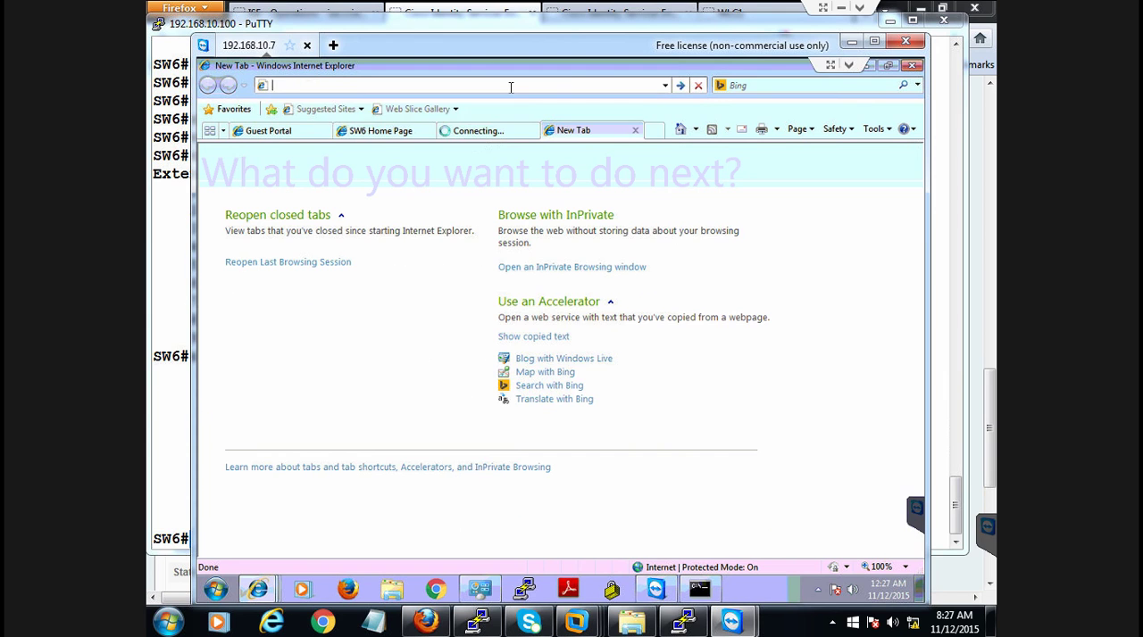
pyautogui.write('https://10.11.11.')
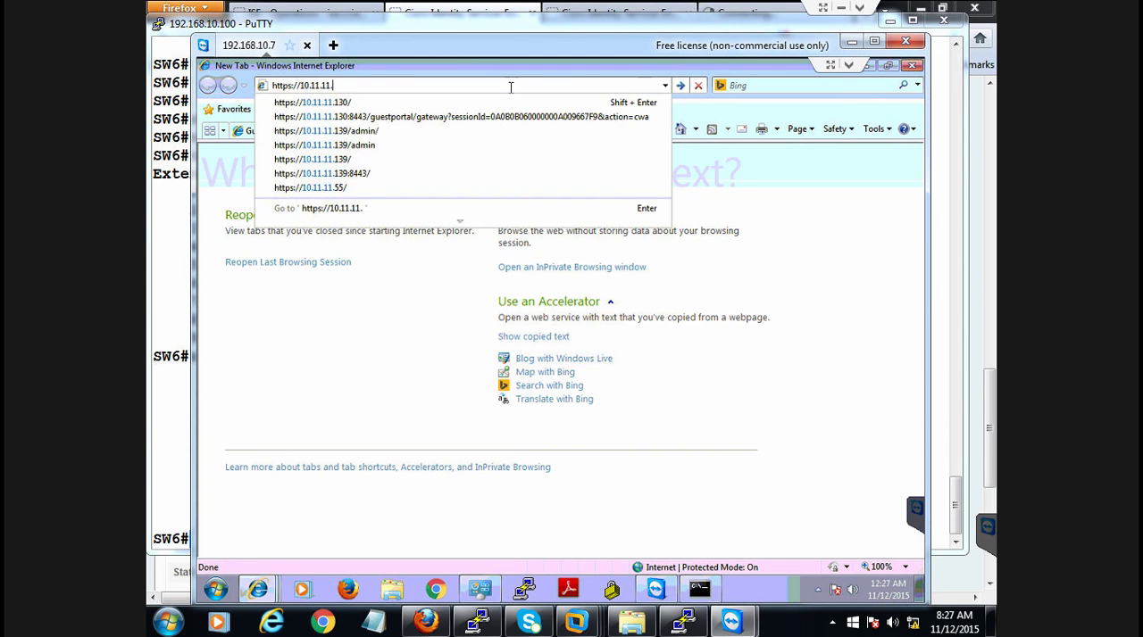
pyautogui.write('55')
pyautogui.press('Return')
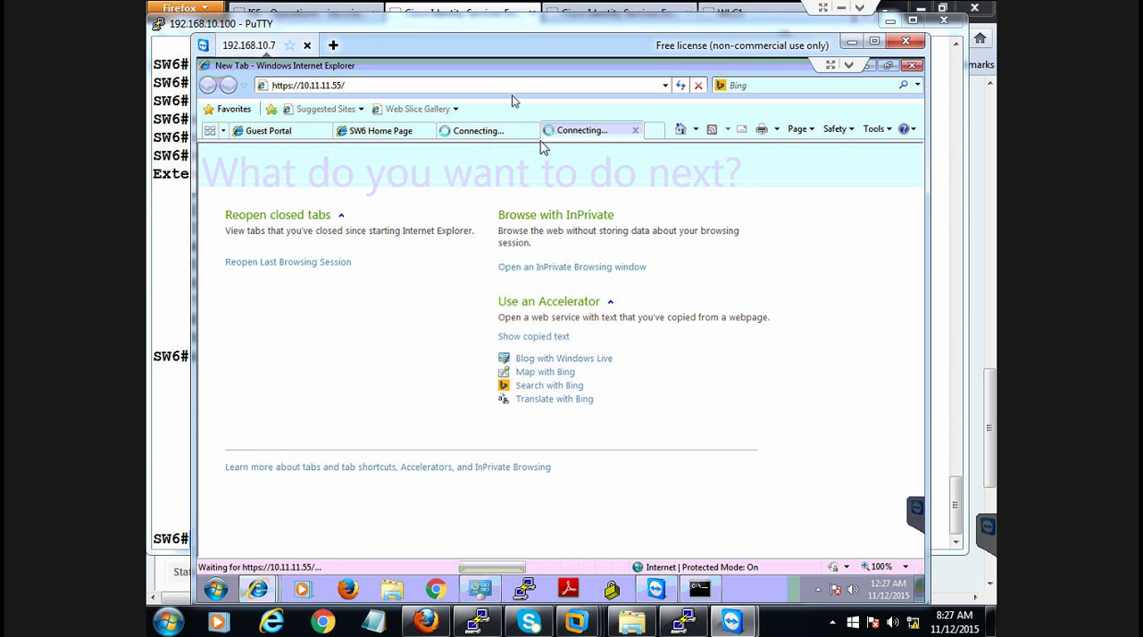
# Close the Guest Portal tab and check whether the 10.11.11.130 and 10.11.11.55 pages load
pyautogui.click(502, 133)
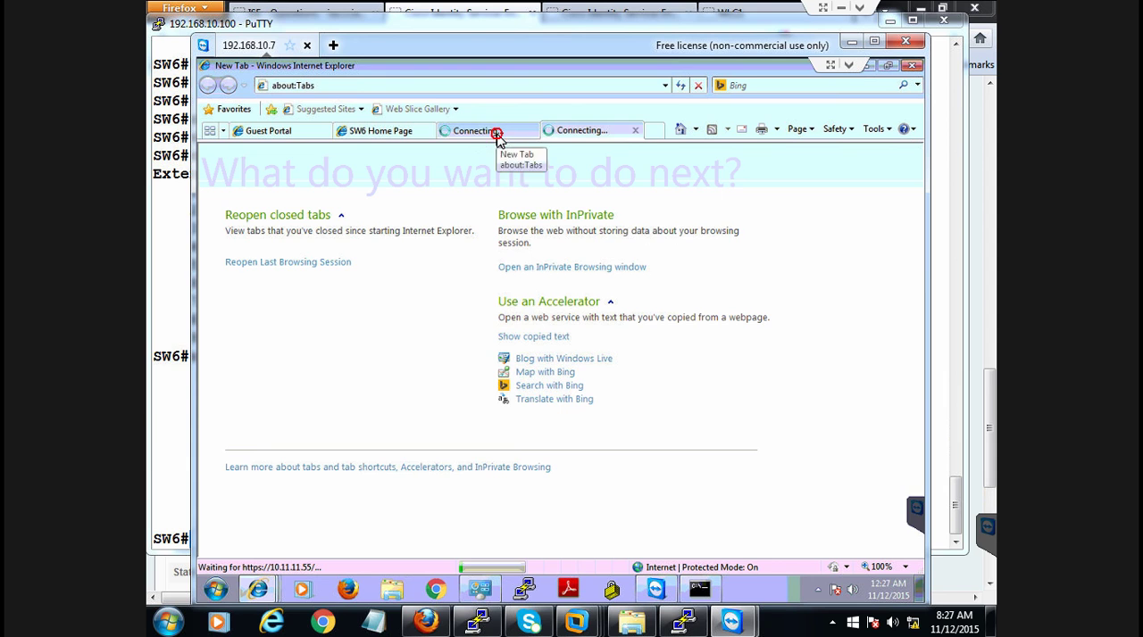
pyautogui.click(307, 132)
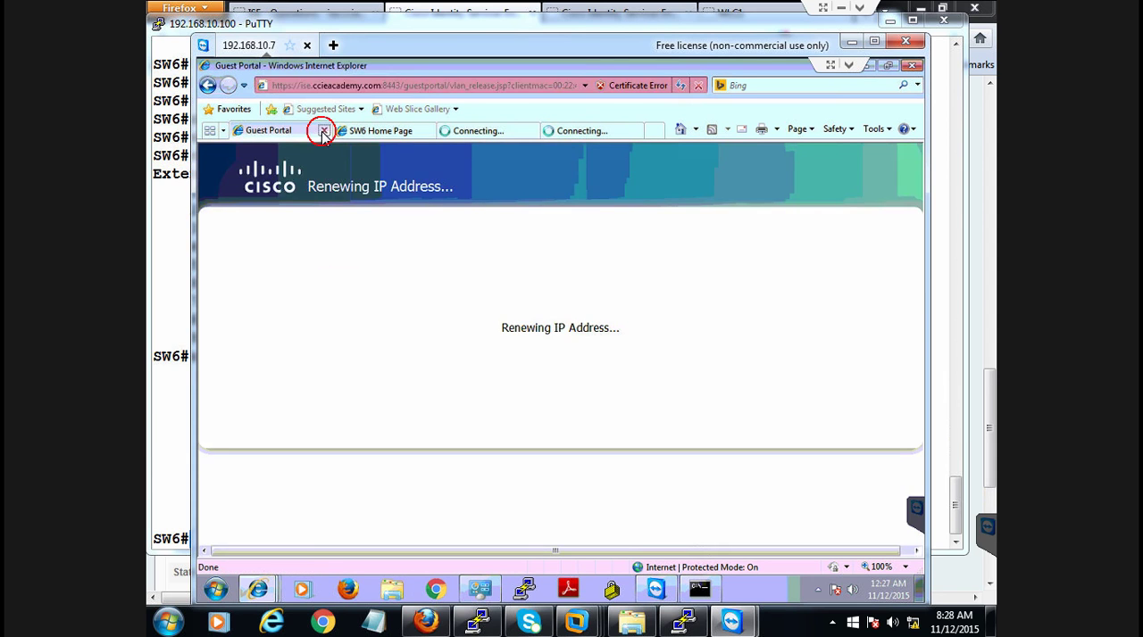
pyautogui.click(321, 130)
pyautogui.click(385, 134)
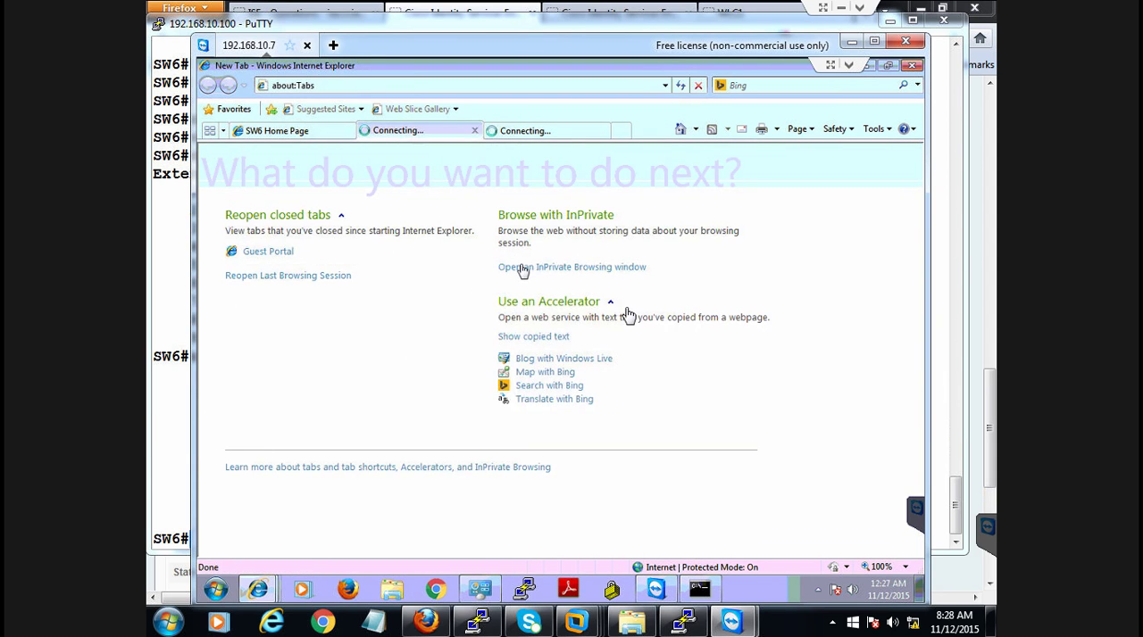
pyautogui.click(549, 130)
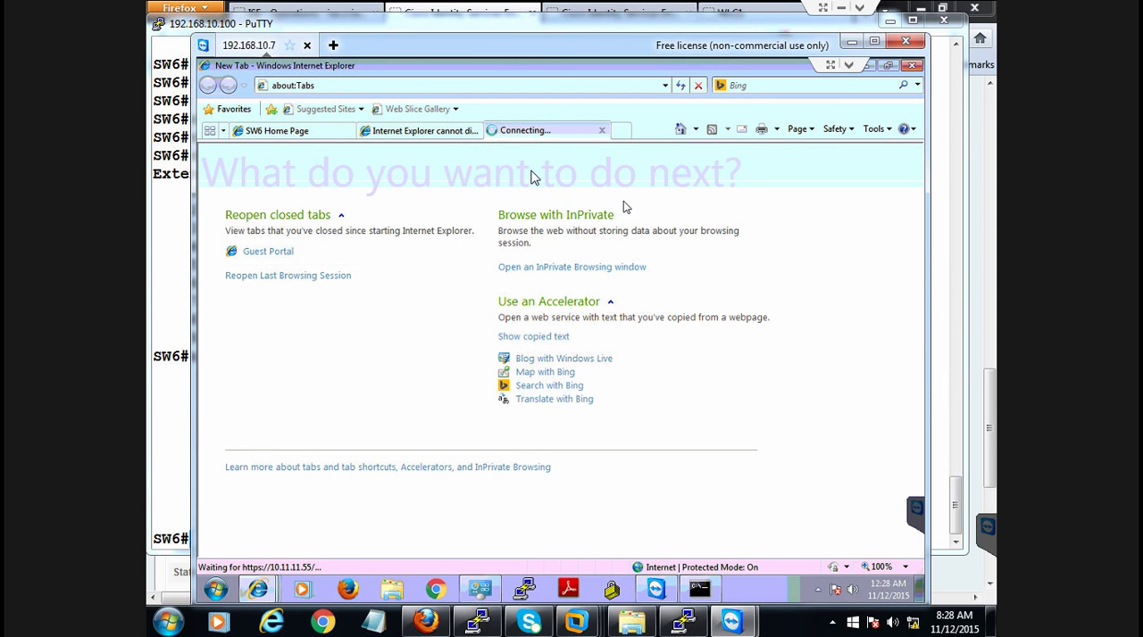
pyautogui.click(430, 131)
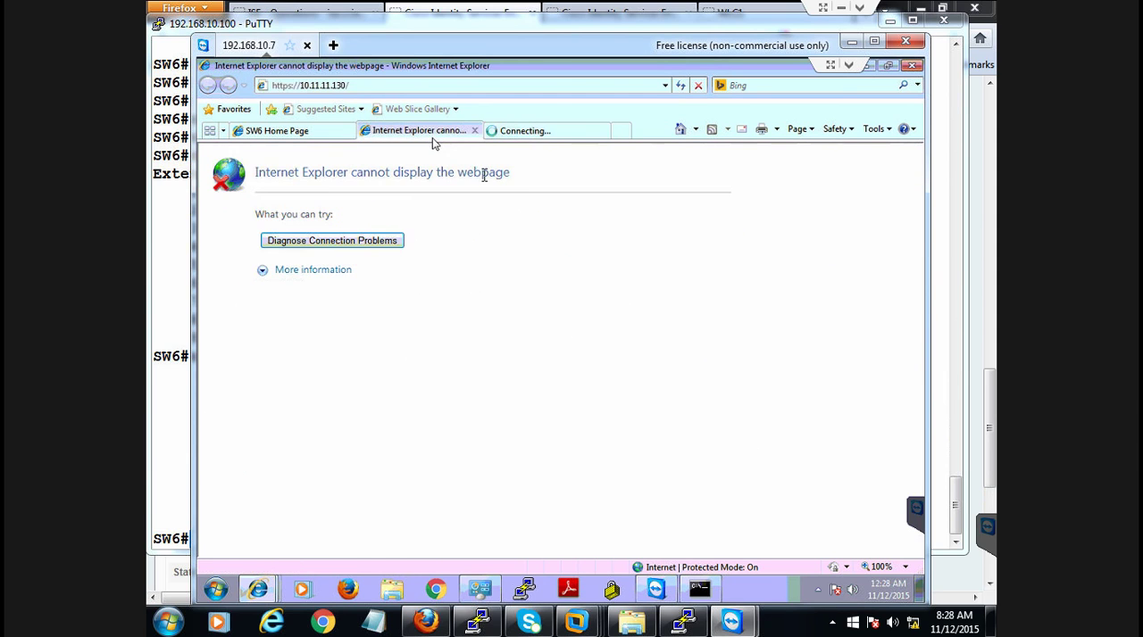
pyautogui.click(549, 130)
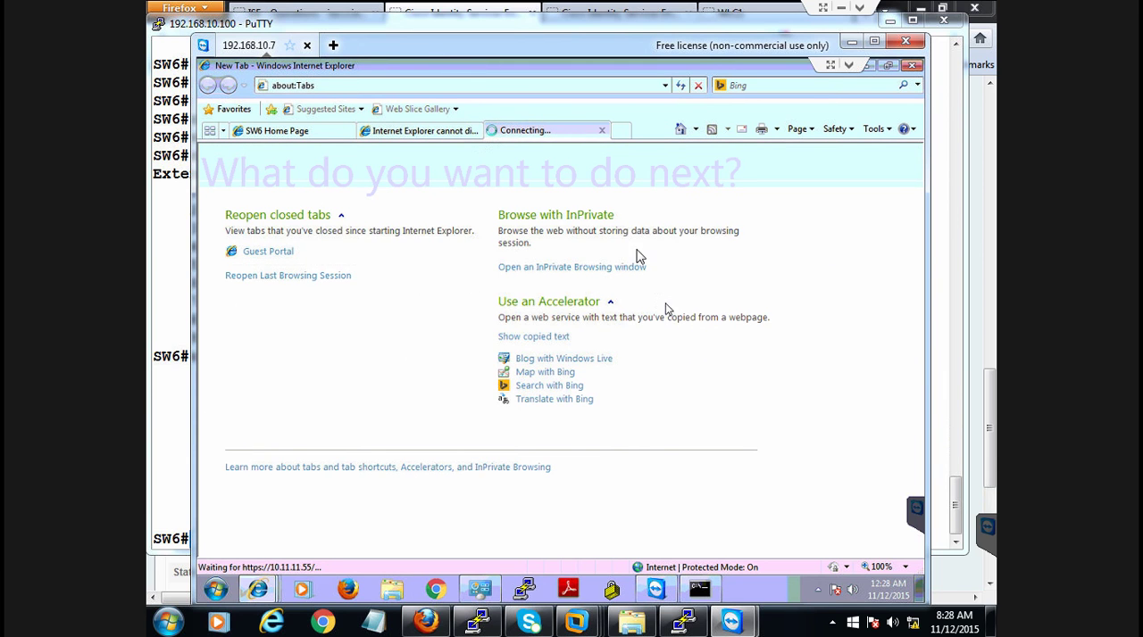
# Switch back to the SW6 PuTTY console and run show ip access-lists int g1/0/21 again to recheck the matches
pyautogui.click(686, 622)
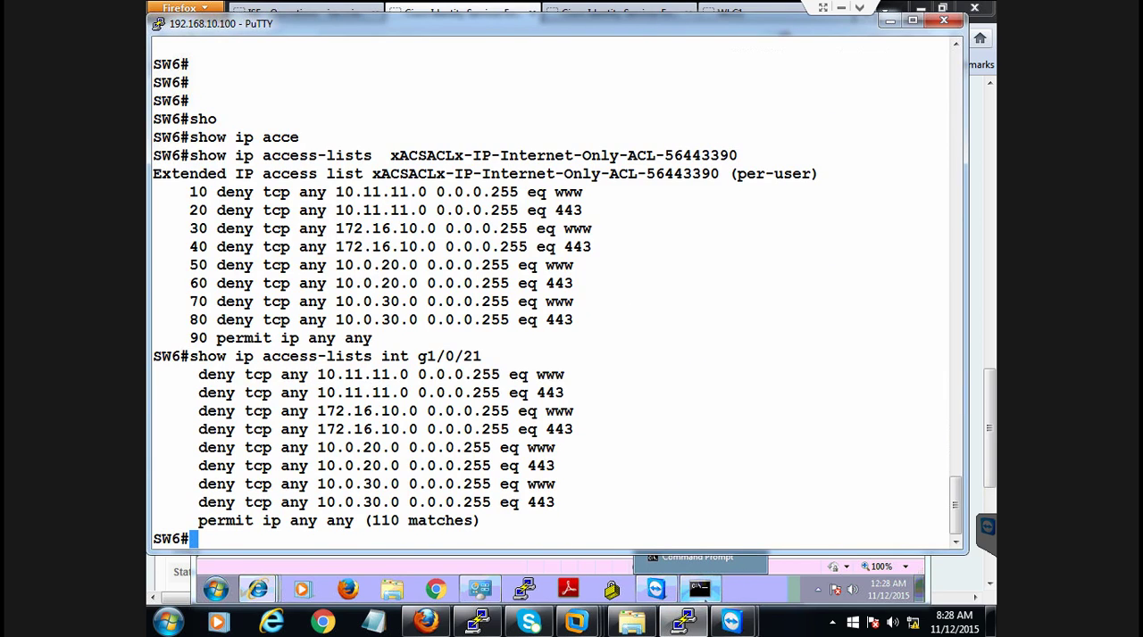
pyautogui.moveTo(206, 375); pyautogui.dragTo(572, 390)
pyautogui.click(566, 387)
pyautogui.press('Return')
pyautogui.press('Return')
pyautogui.press('Up')
pyautogui.press('Return')
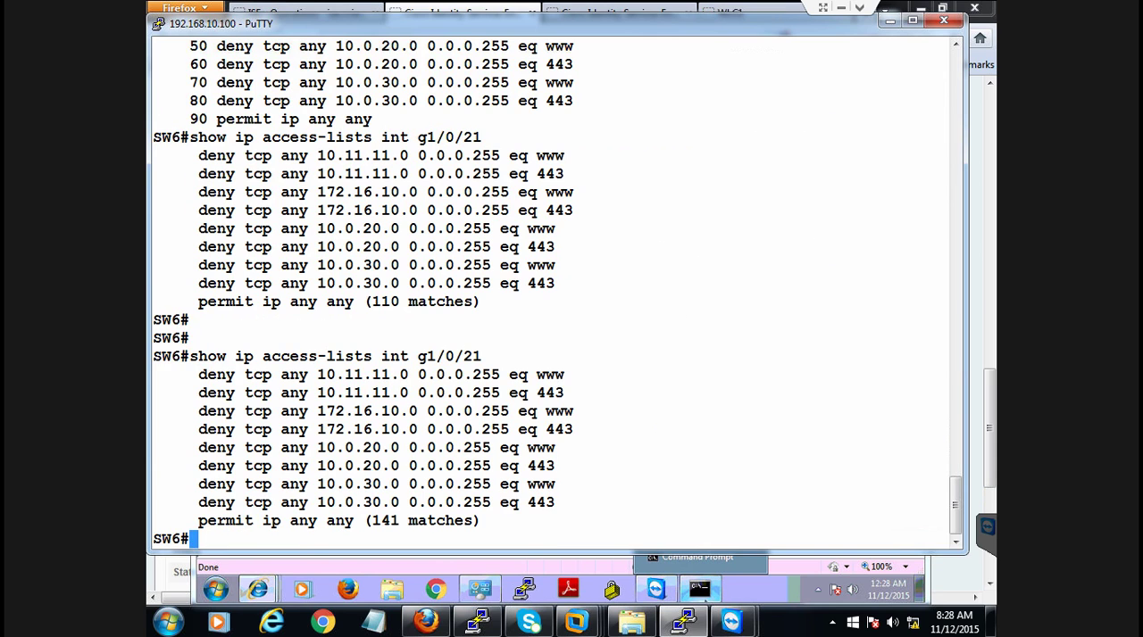
# Minimize the SW6 console and the remote session, and return to the Overview section of the ISE authentication details in Firefox
pyautogui.click(890, 20)
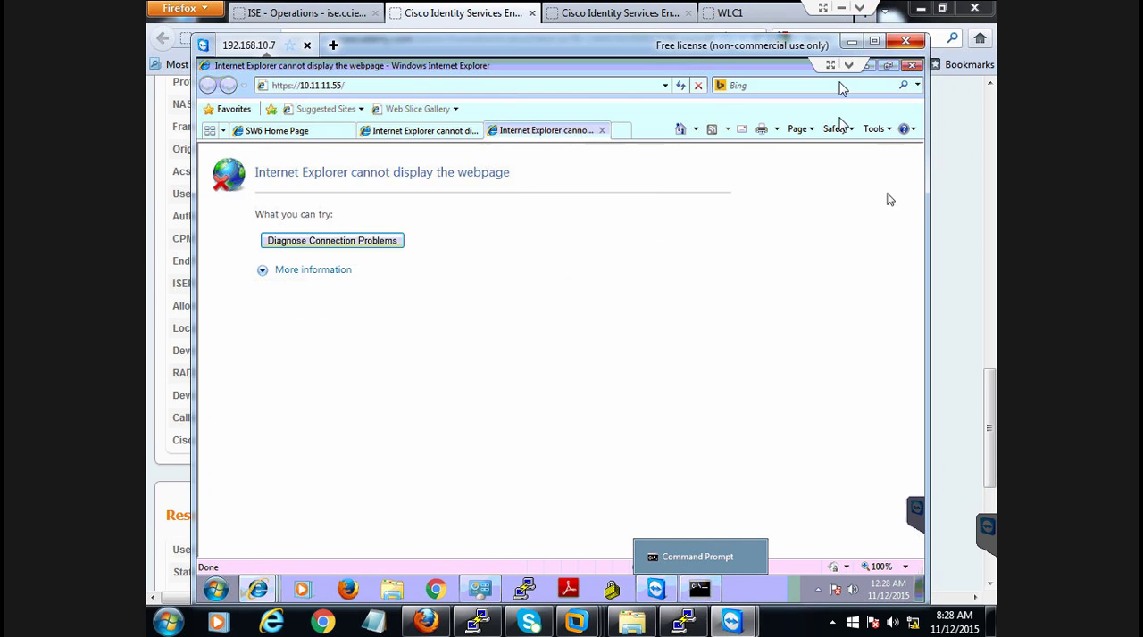
pyautogui.click(853, 42)
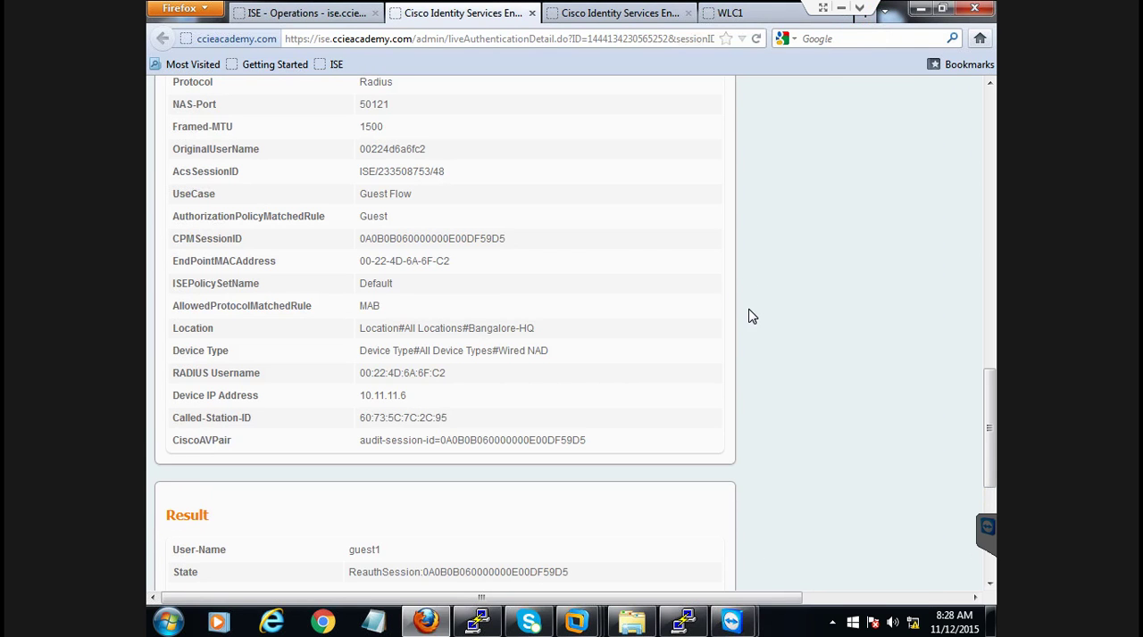
pyautogui.moveTo(988, 413); pyautogui.dragTo(995, 123)
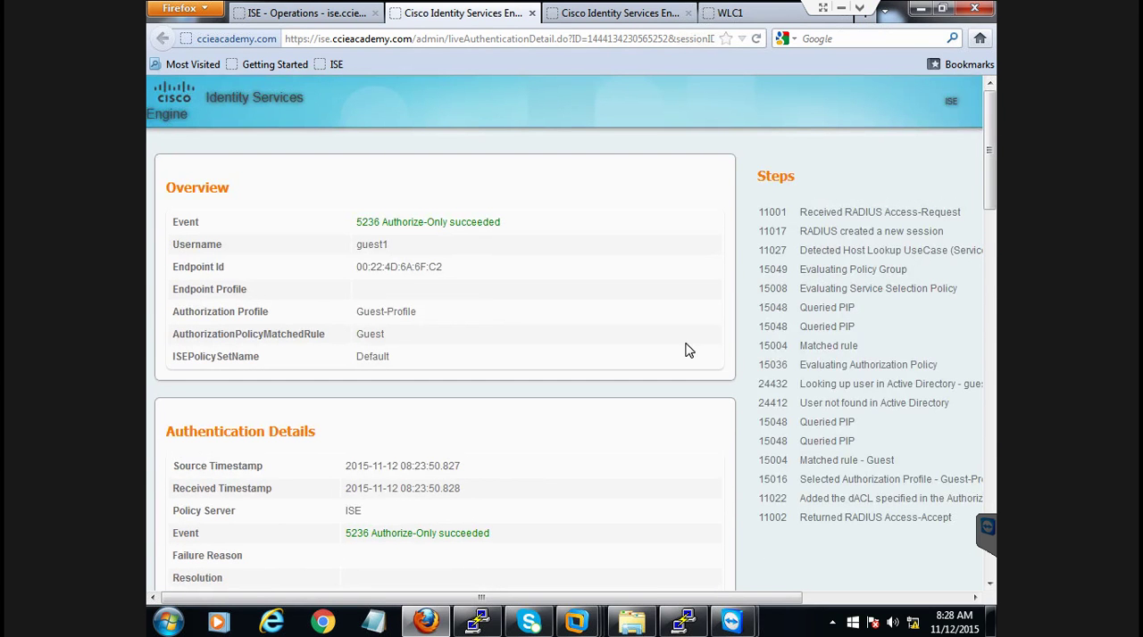
# Open the newest Guest-Profile authentication details from the live log, examine the listed Steps, and close the older duplicate details page
pyautogui.click(312, 13)
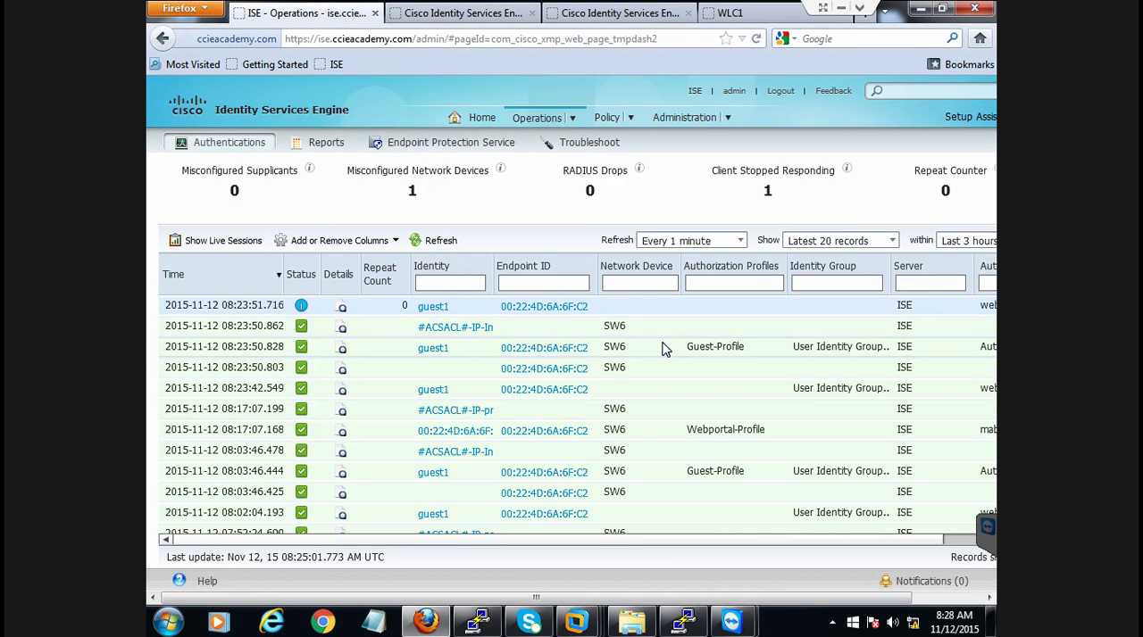
pyautogui.click(340, 351)
pyautogui.moveTo(503, 598); pyautogui.dragTo(855, 596)
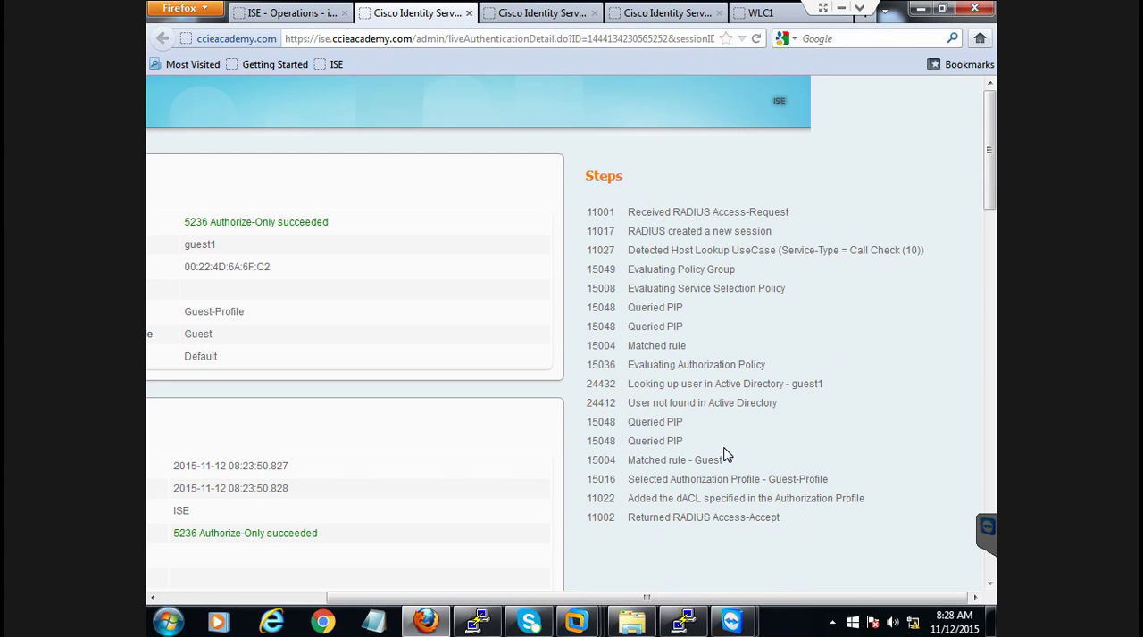
pyautogui.moveTo(759, 596); pyautogui.dragTo(563, 596)
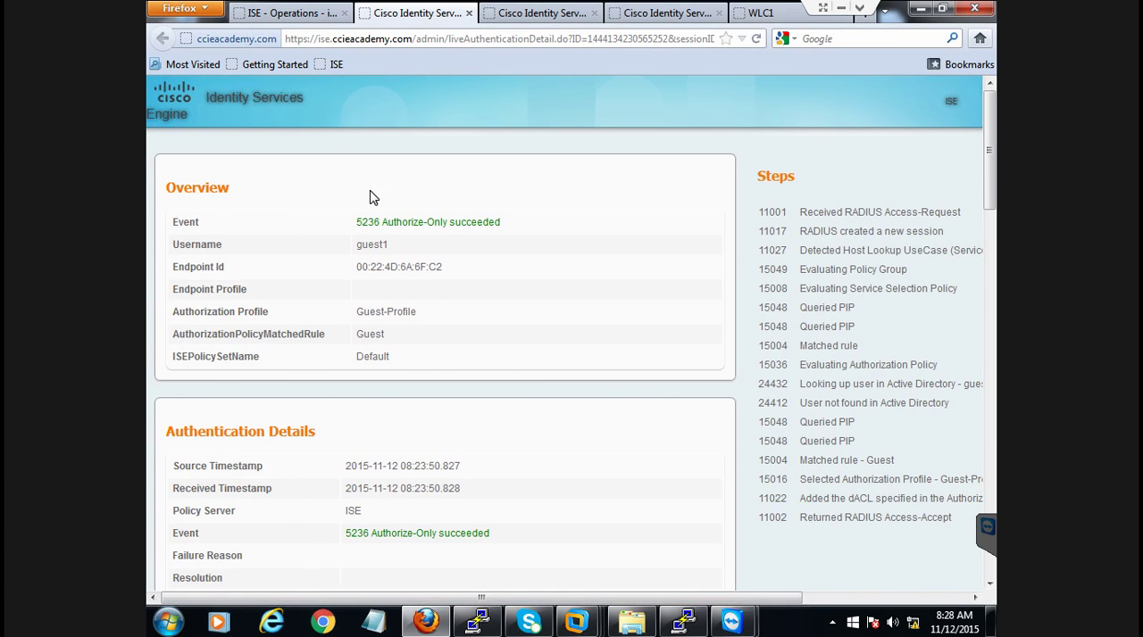
pyautogui.click(522, 12)
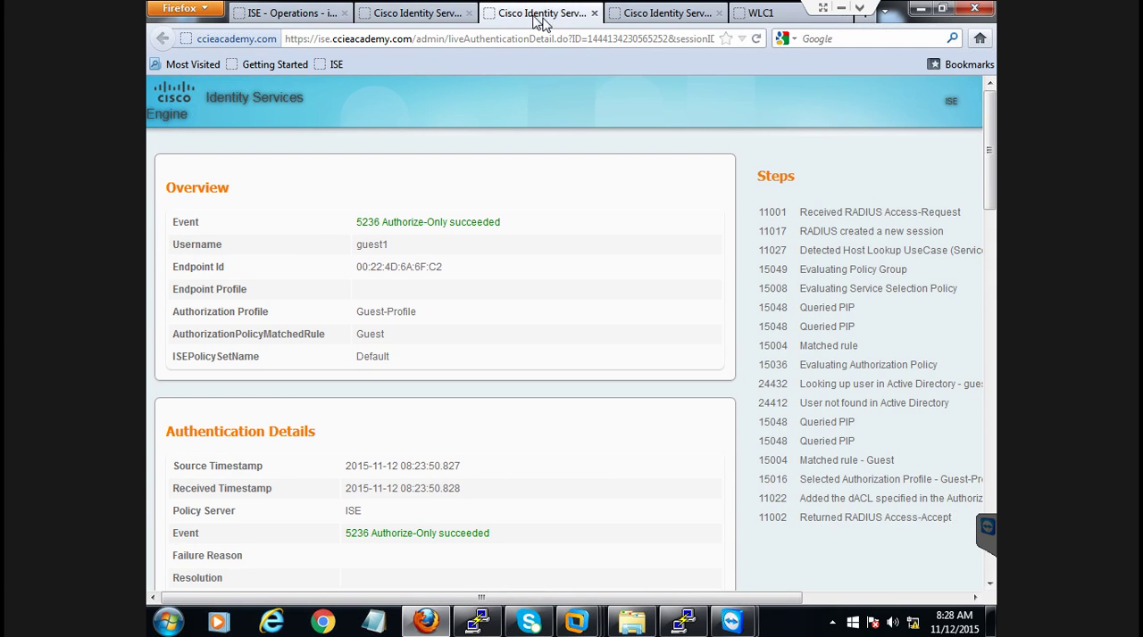
pyautogui.click(593, 12)
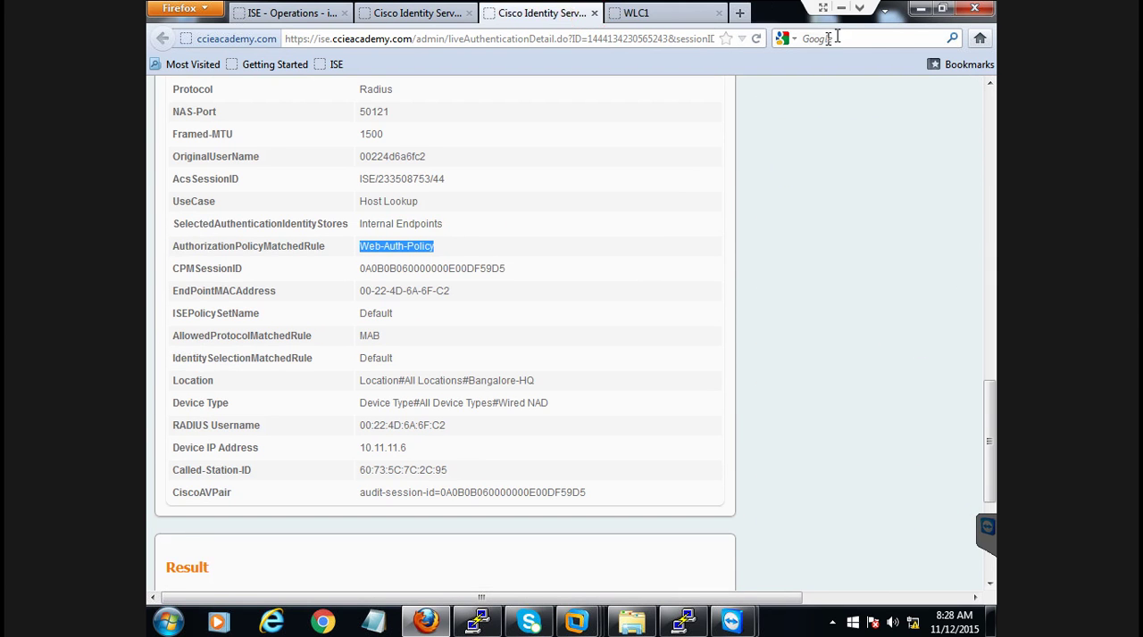